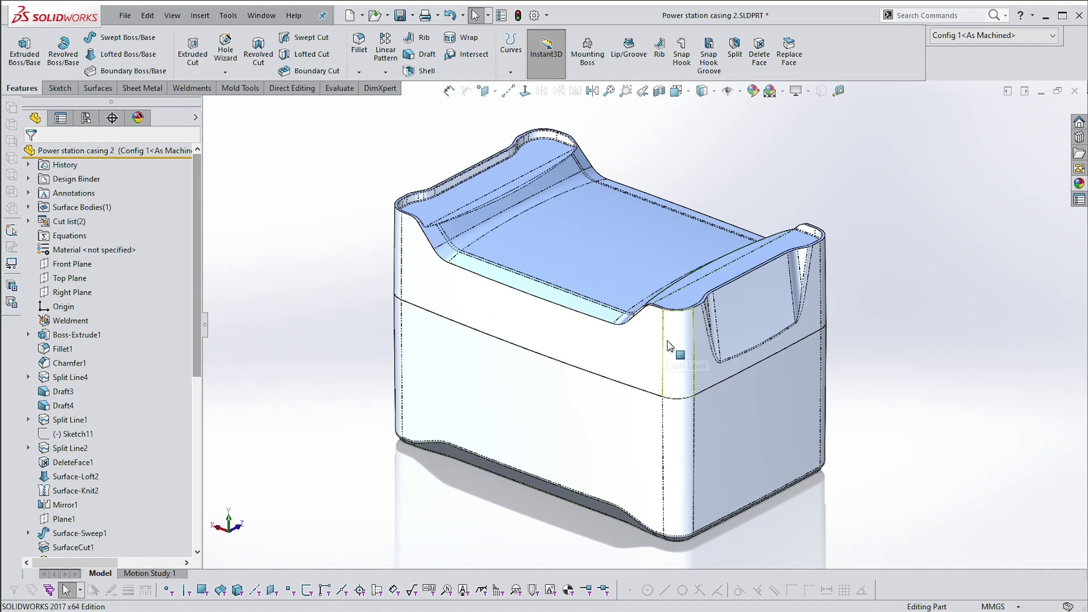
- Check the bodies in the cut list and roll the feature history back to just before Fillet1
left_click(28, 222)
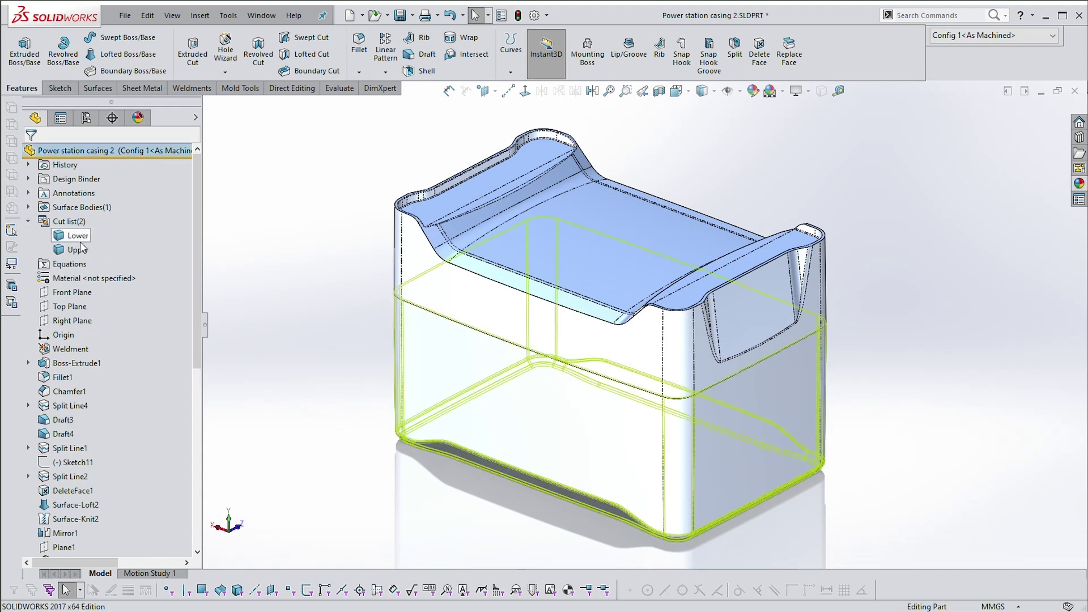
left_click(28, 222)
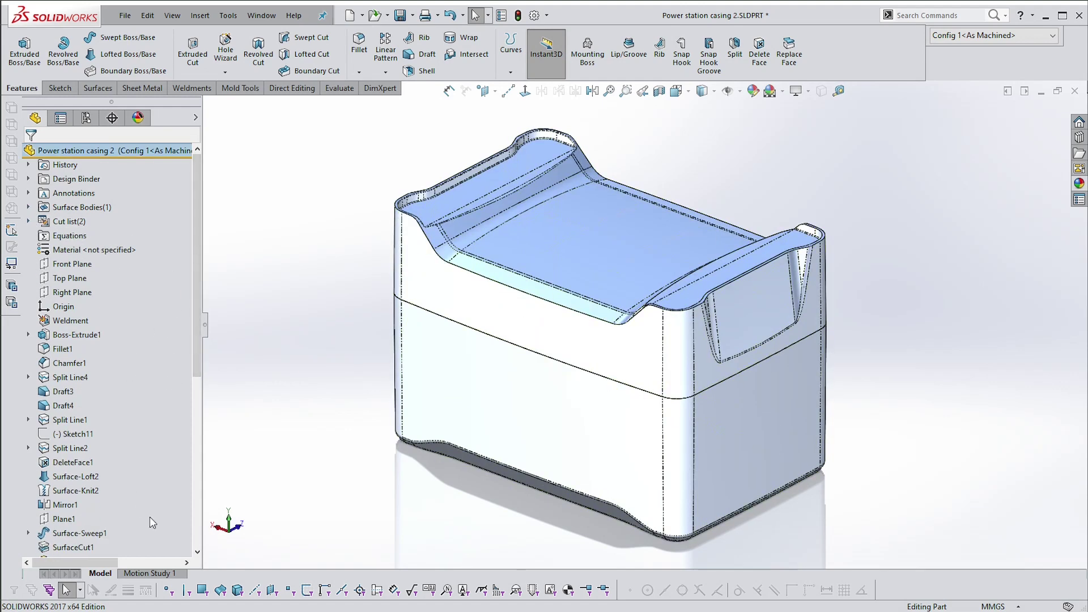
right_click(69, 353)
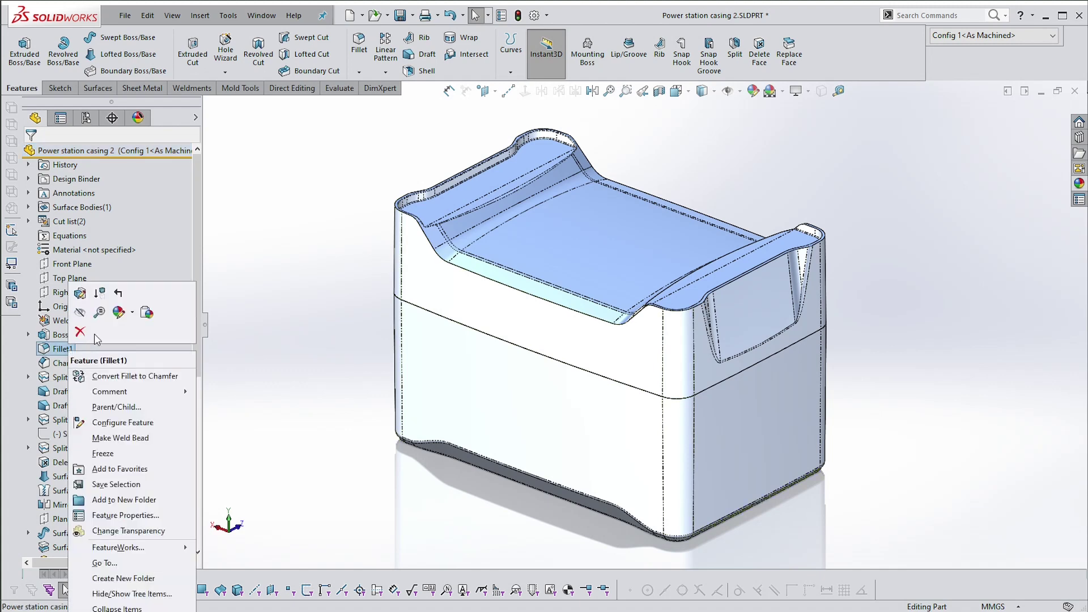
left_click(118, 294)
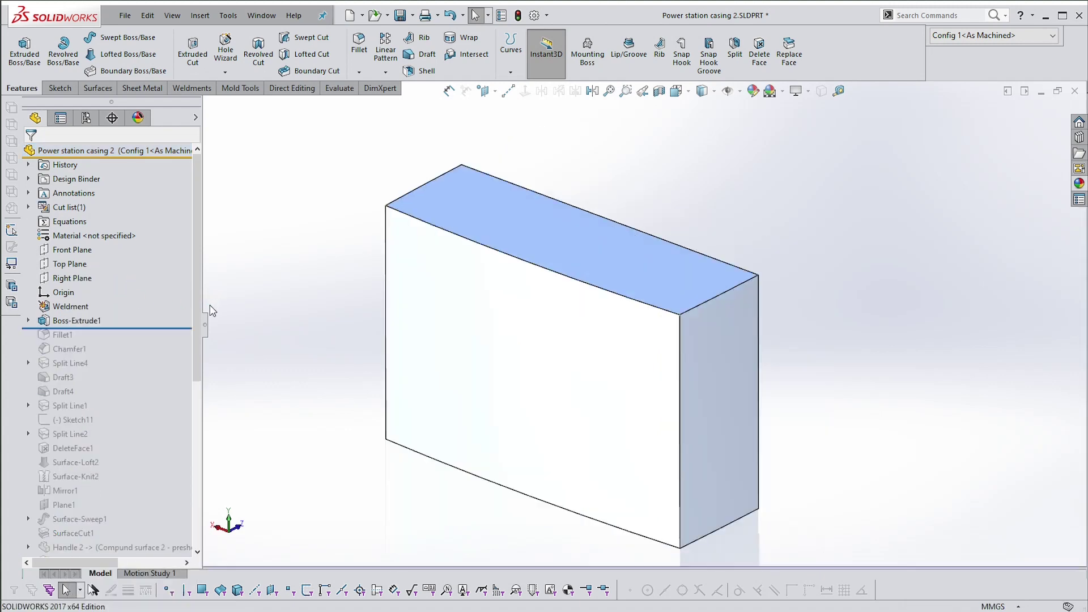
- Examine the dimensions of the base sketch under Boss-Extrude1
left_click(28, 320)
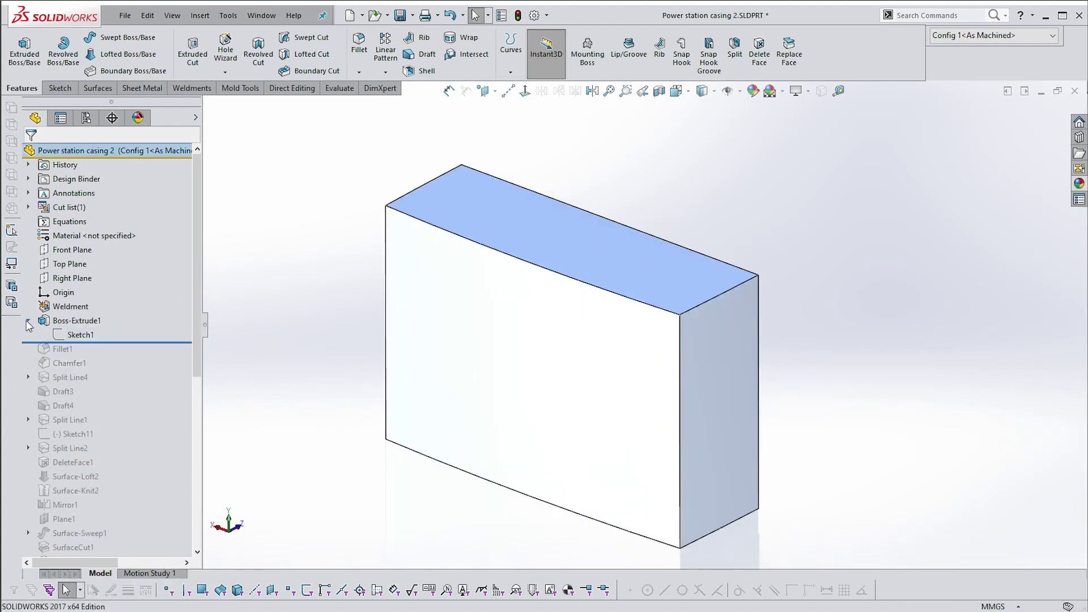
left_click(79, 334)
left_click(93, 278)
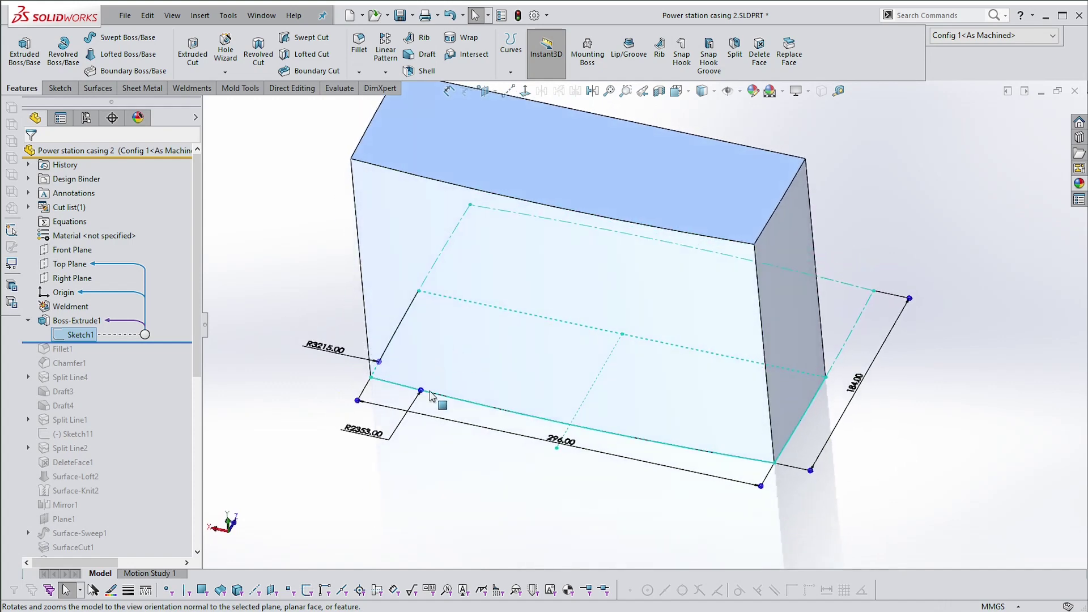
left_click(987, 185)
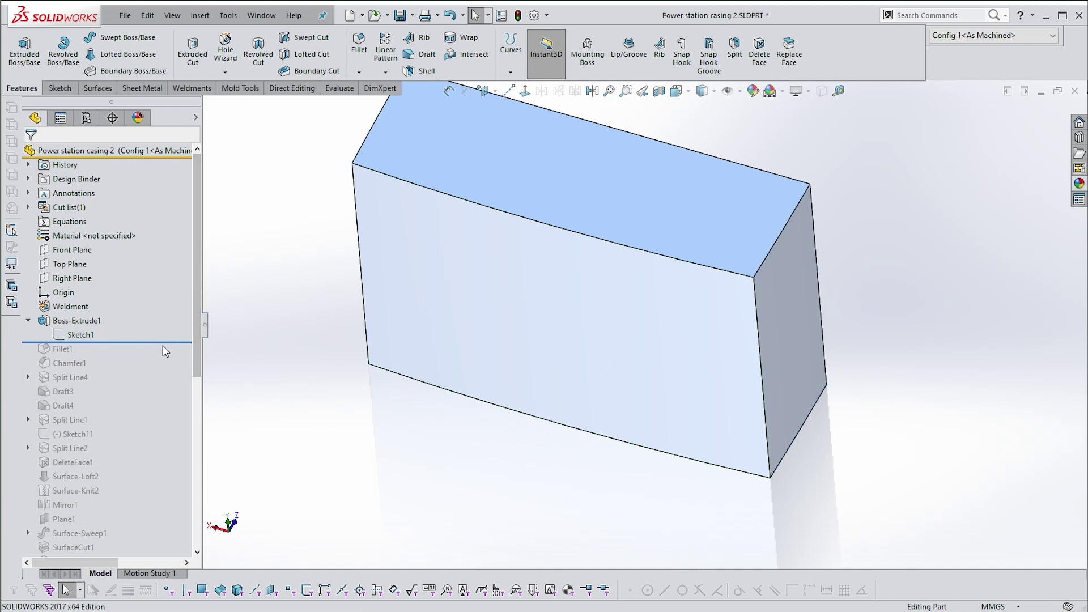
- Roll the history forward to include Fillet1 and Chamfer1, and examine the chamfer along the casing's bottom edge
left_click_drag(166, 341, 154, 370)
middle_click_drag(419, 455, 393, 431)
left_click(437, 409)
scroll(392, 432, "down", 2)
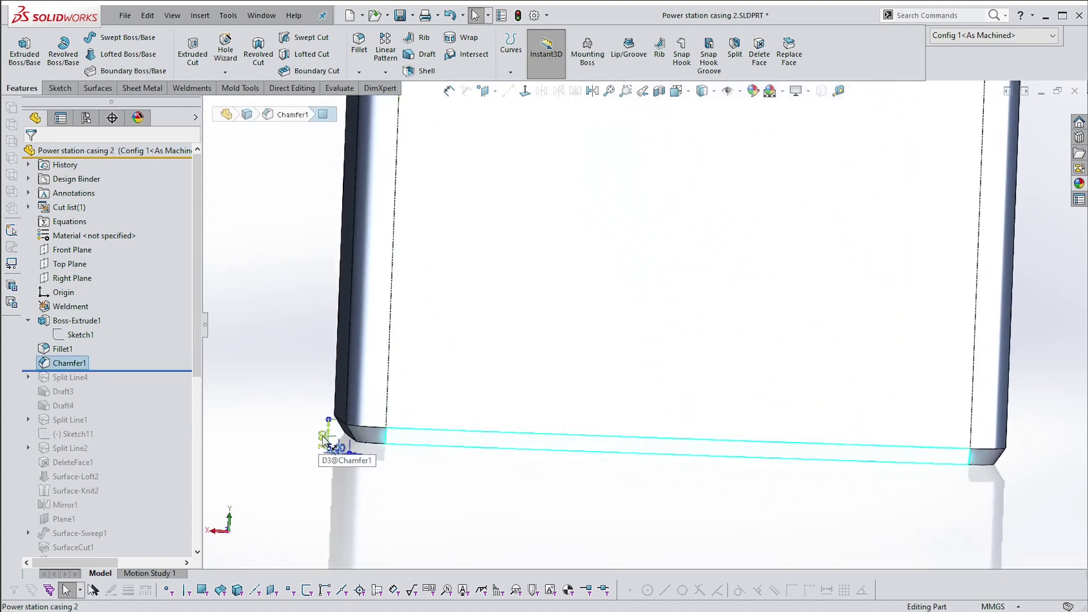
middle_click_drag(337, 457, 417, 473)
left_click(229, 426)
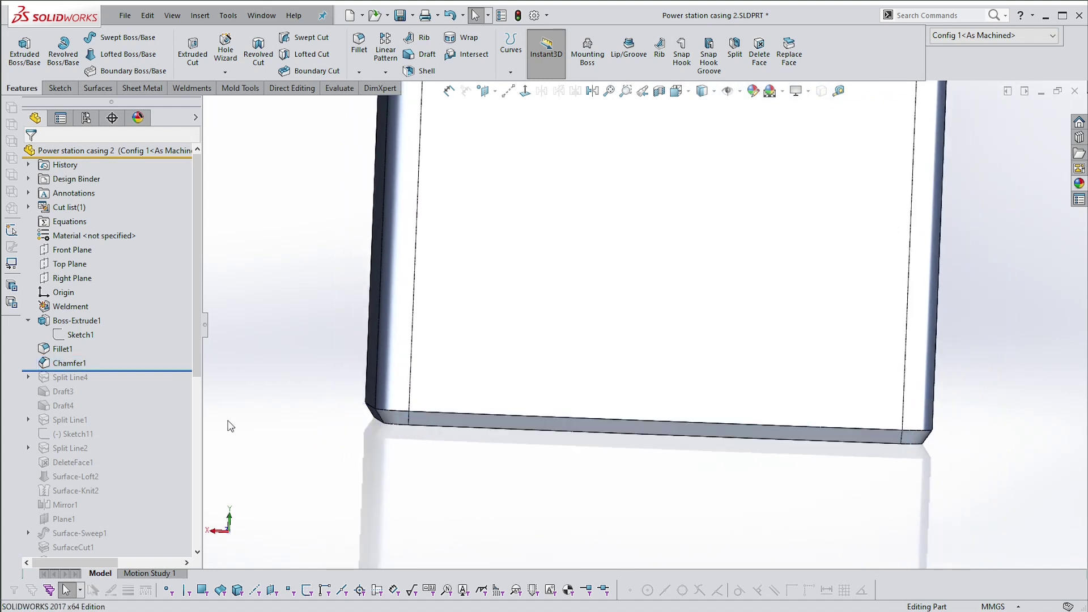
- Roll the history forward past Split Line4 and examine its sketch and the faces it splits
left_click_drag(131, 371, 130, 383)
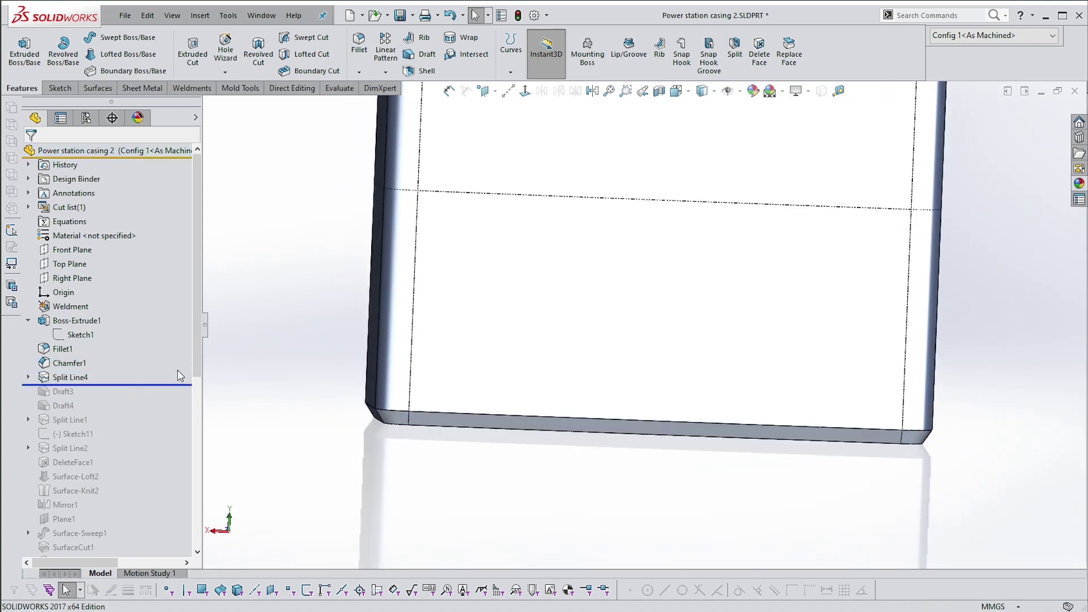
left_click(29, 377)
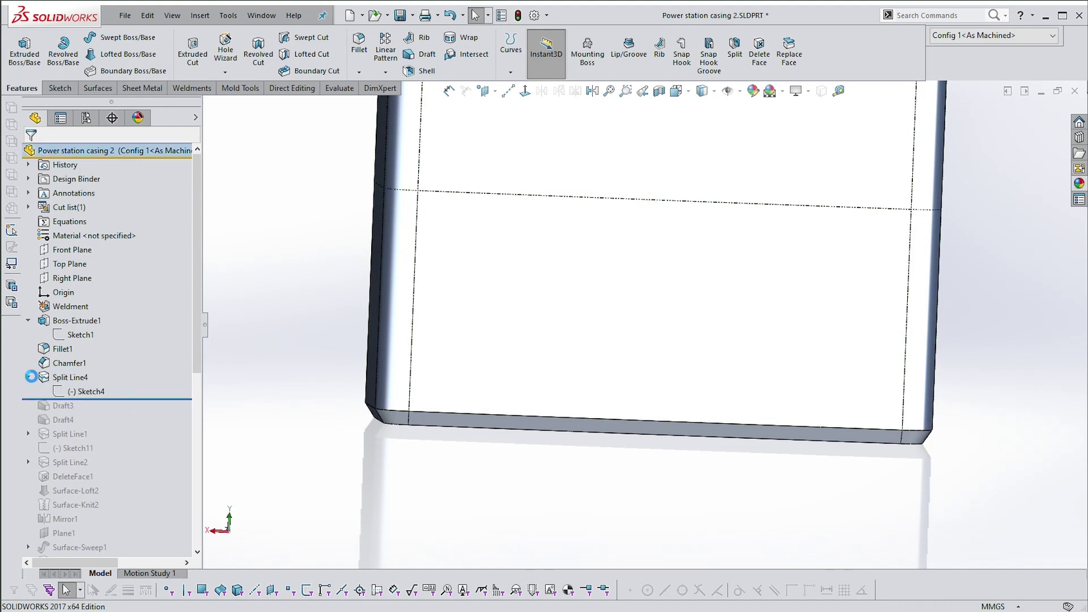
left_click(92, 391)
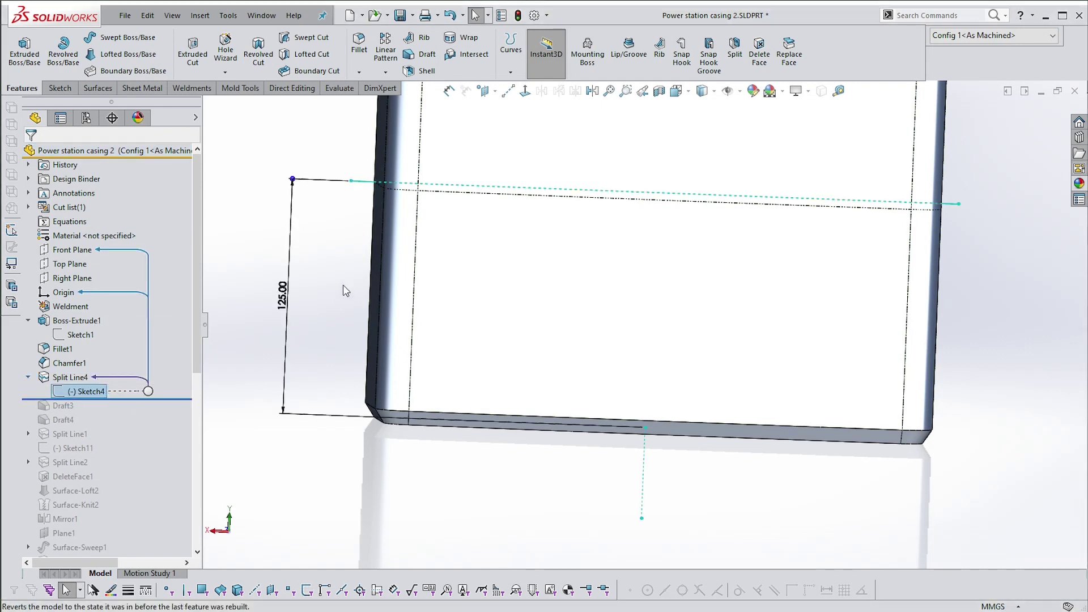
middle_click_drag(342, 285, 350, 237)
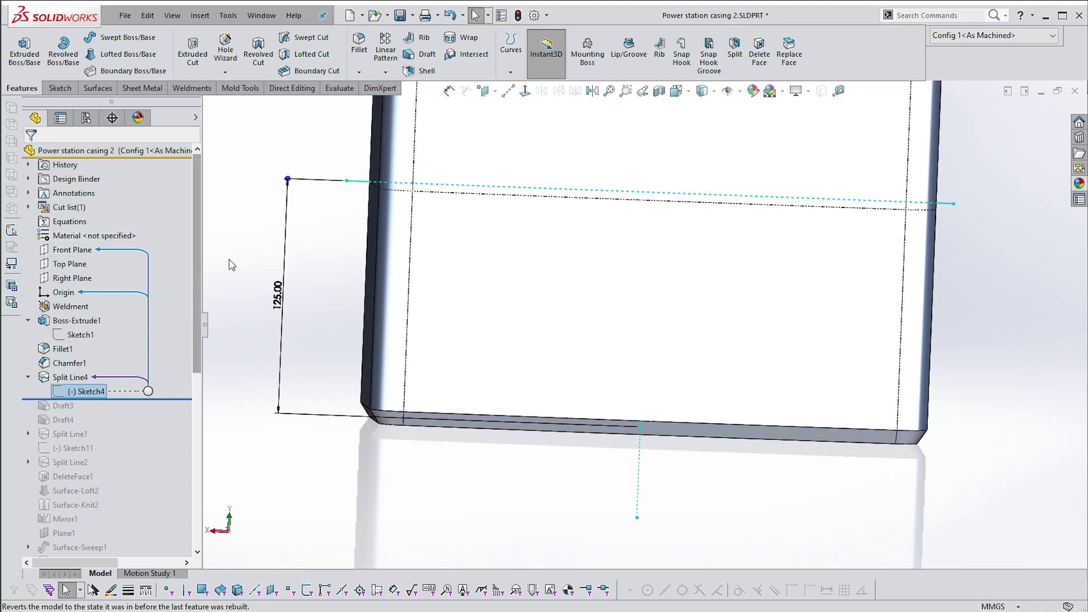
left_click(71, 376)
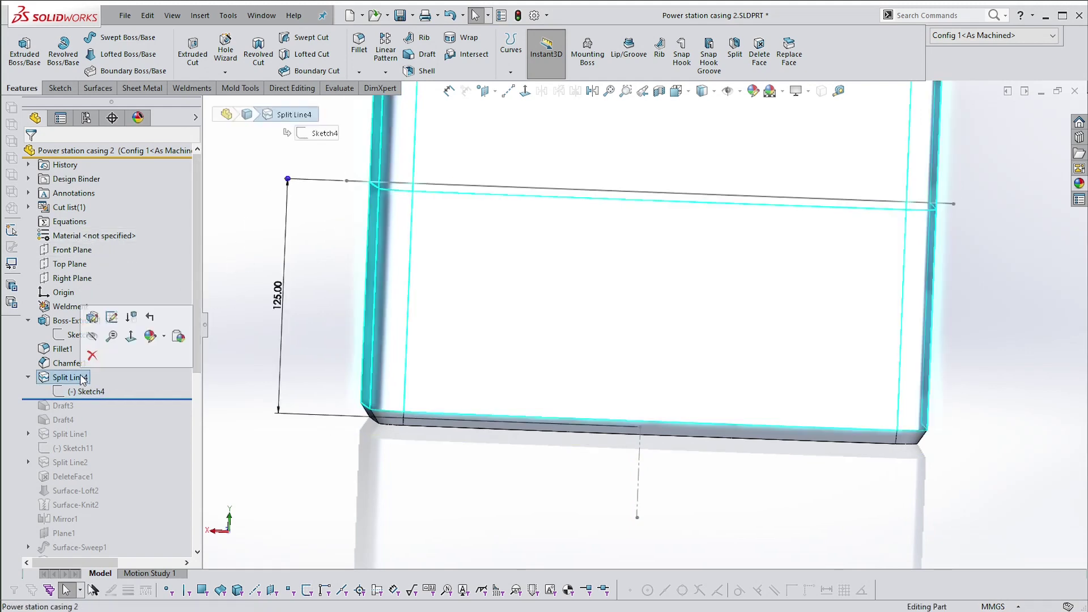
left_click(221, 391)
- Roll back to just before Split Line4 and sketch a line on the Front Plane crossing the casing and overshooting both sides
left_click_drag(158, 402, 154, 371)
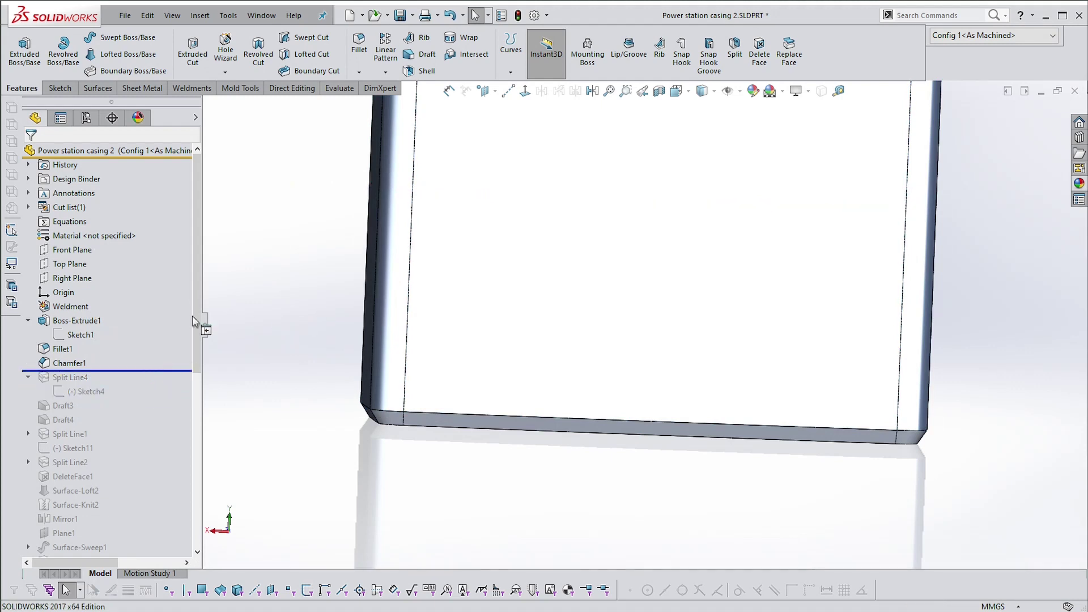
left_click(72, 249)
left_click(93, 210)
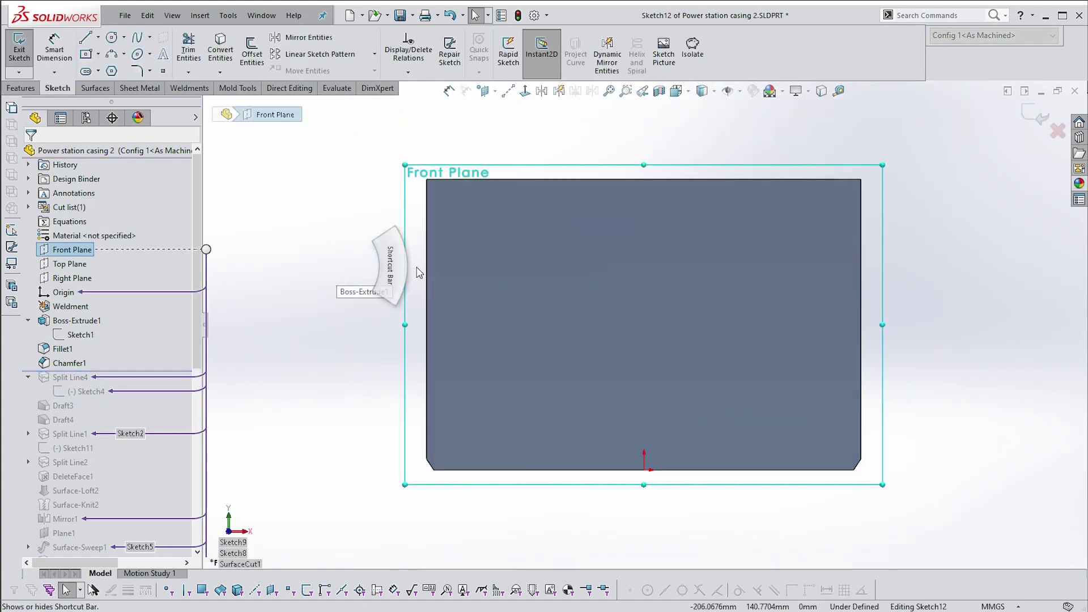
key("s")
left_click(426, 317)
left_click(374, 272)
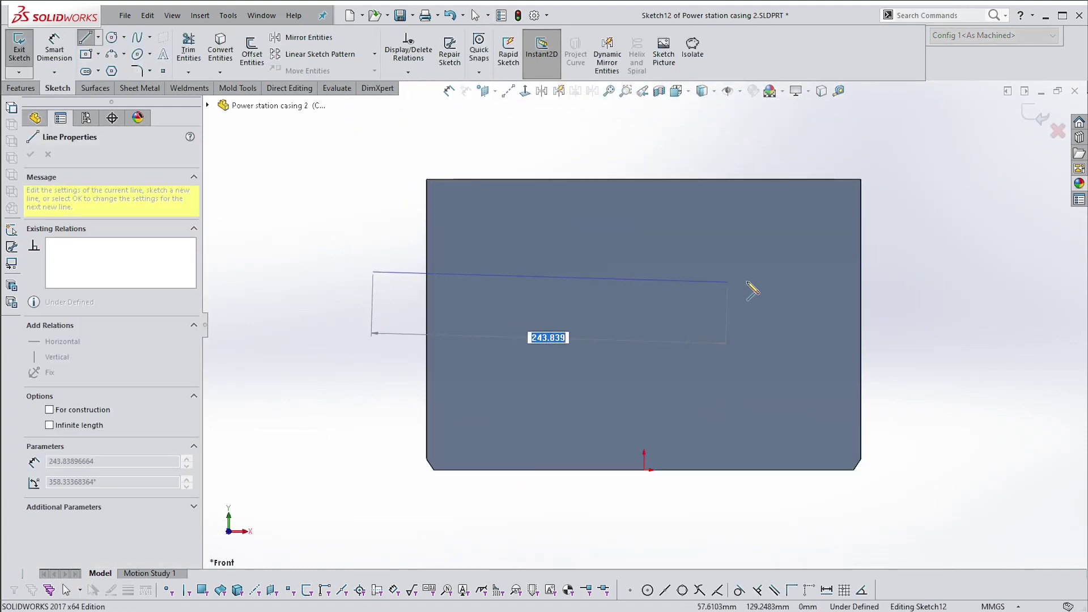
left_click(892, 272)
key("Escape")
left_click(1036, 116)
- Create a projection Split Line from the sketched line on the curved front face, the flat back face and one rounded corner face
mouse_move(906, 170)
middle_mouse_down()
mouse_move(821, 211)
mouse_move(705, 233)
mouse_move(661, 219)
mouse_move(731, 127)
mouse_move(658, 69)
middle_mouse_up()
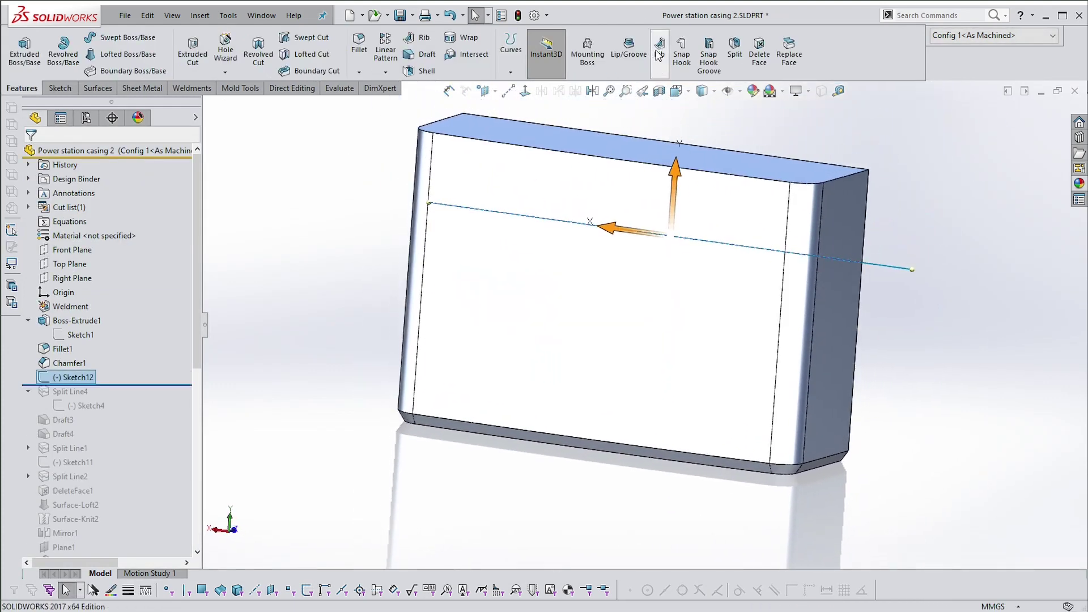
left_click(510, 46)
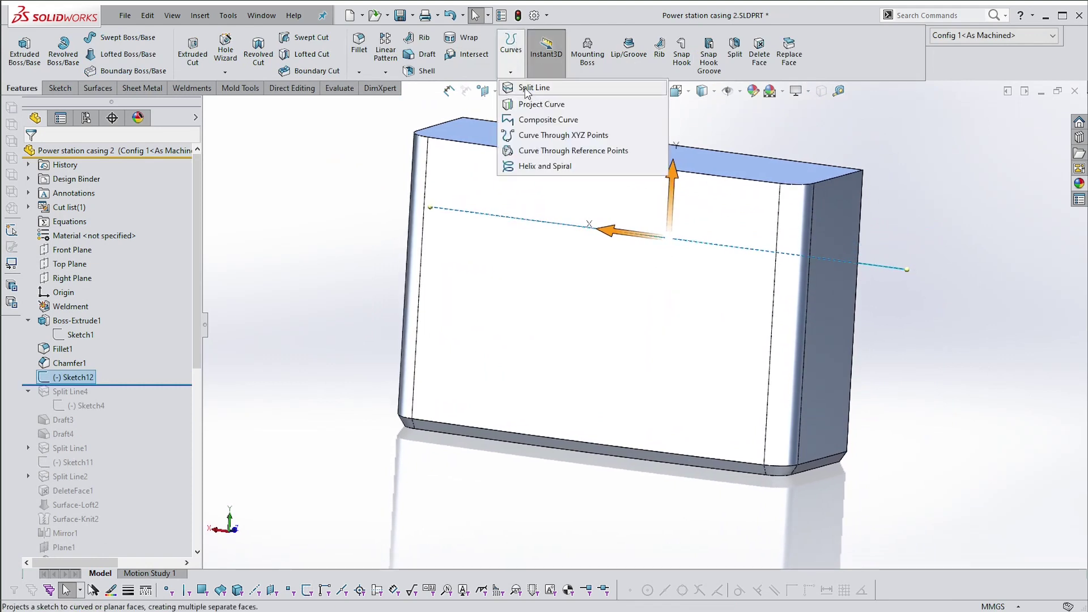
left_click(526, 89)
left_click(494, 282)
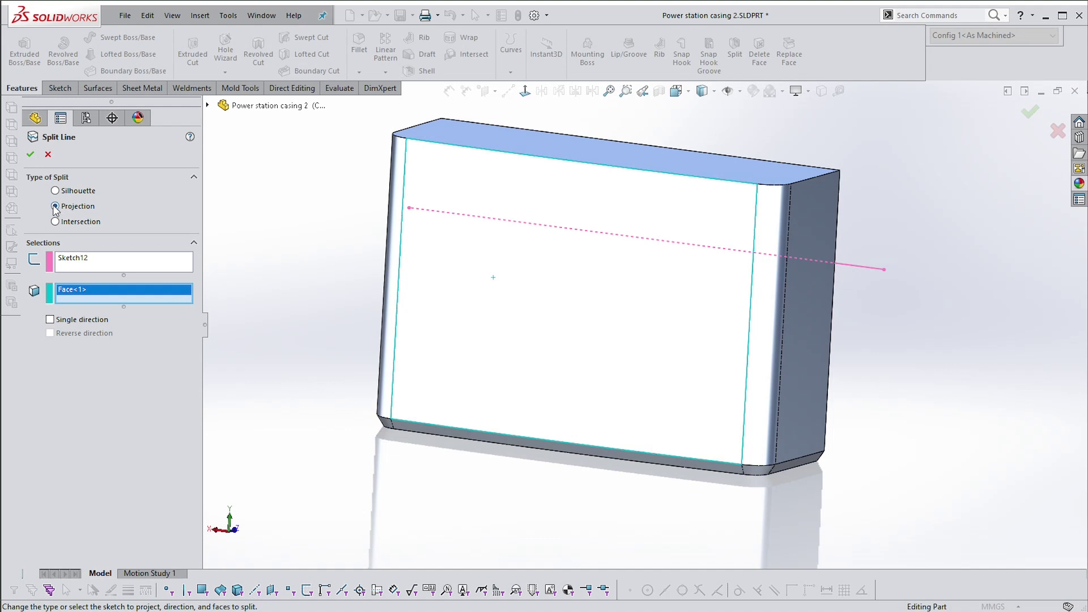
left_click(495, 274)
left_click(495, 274)
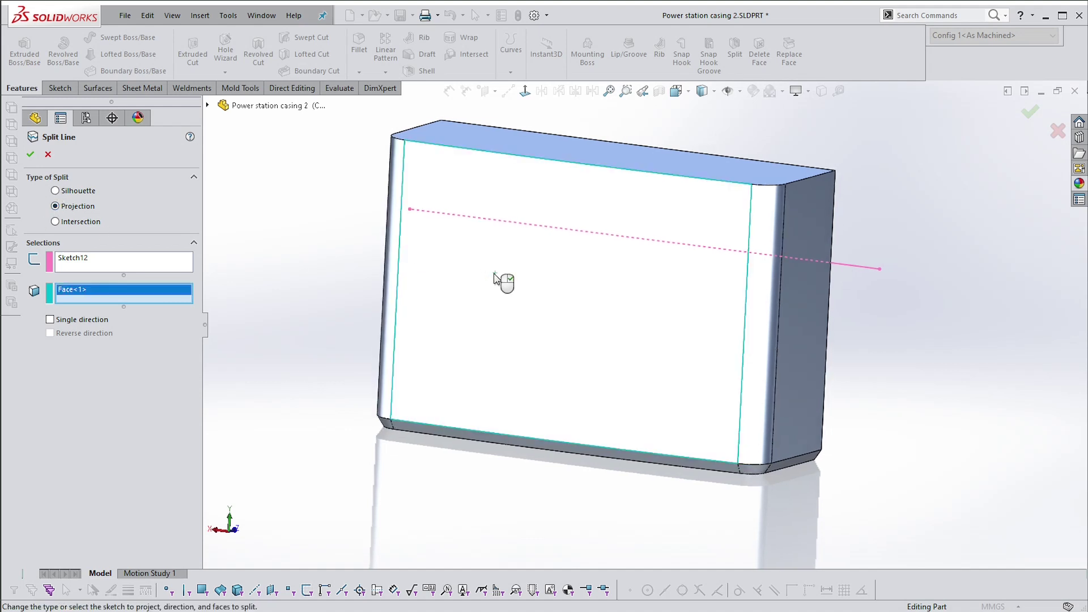
key("Left")
key("Left")
left_click(558, 309)
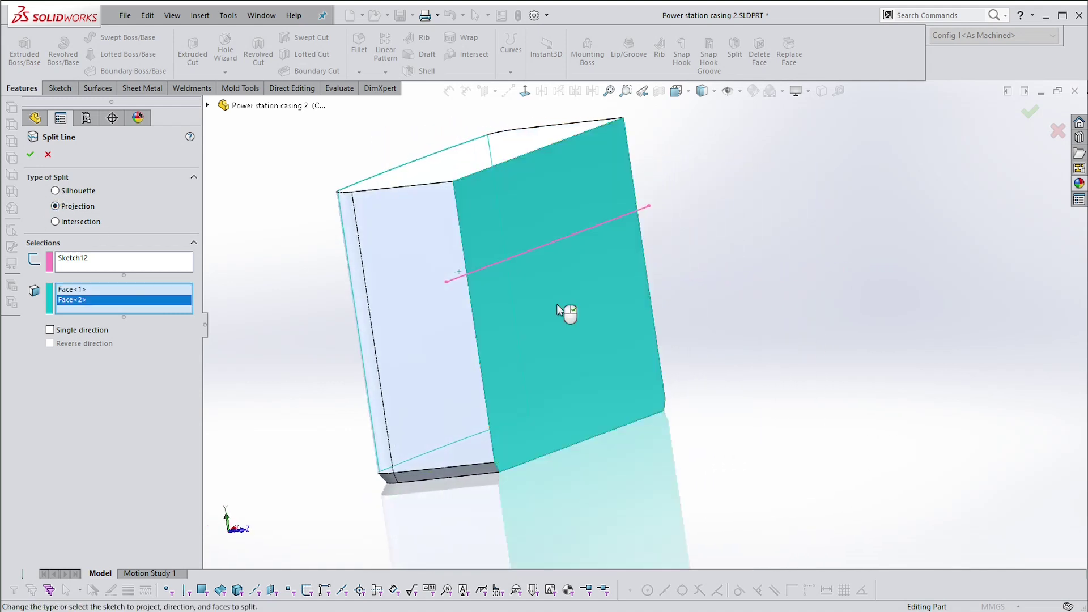
key("Right")
key("Right")
key("Right")
key("Right")
key("Right")
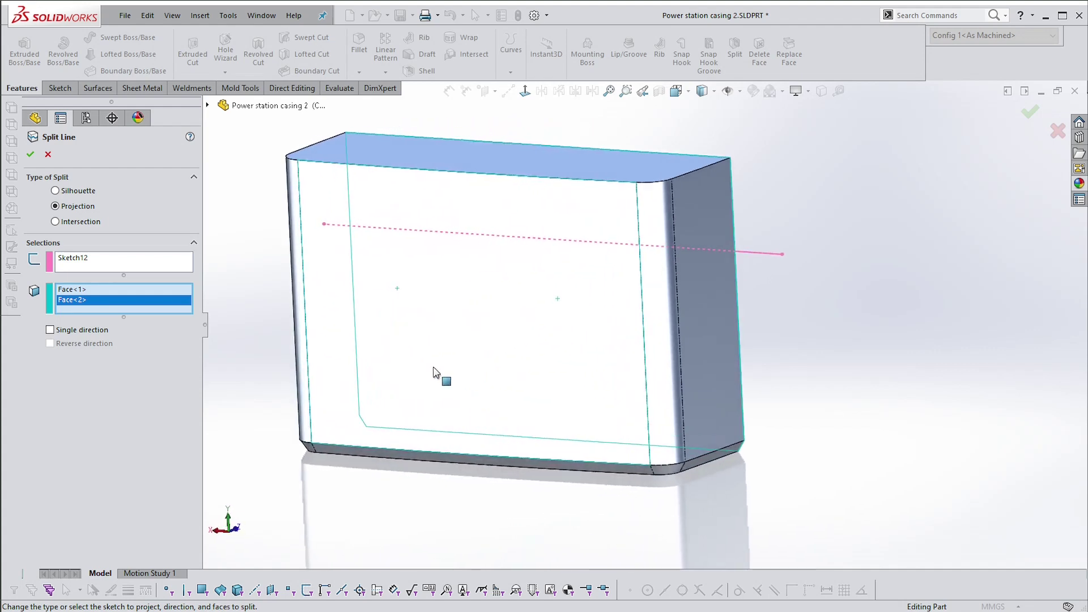
left_click(667, 383)
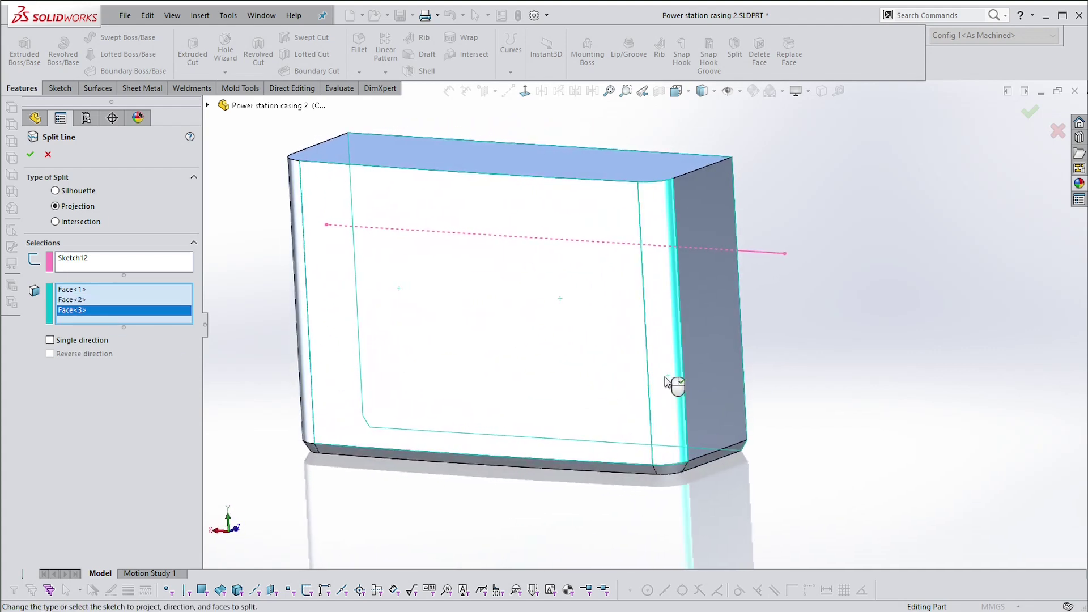
left_click(31, 155)
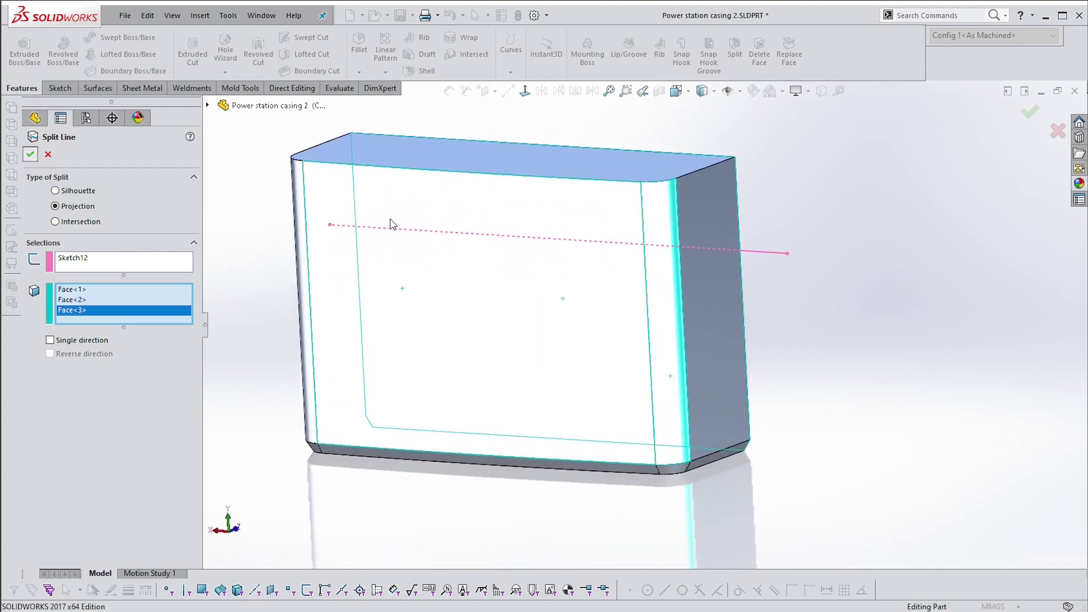
- Examine the separated front, corner and back faces produced by the split line
key("Right")
key("Right")
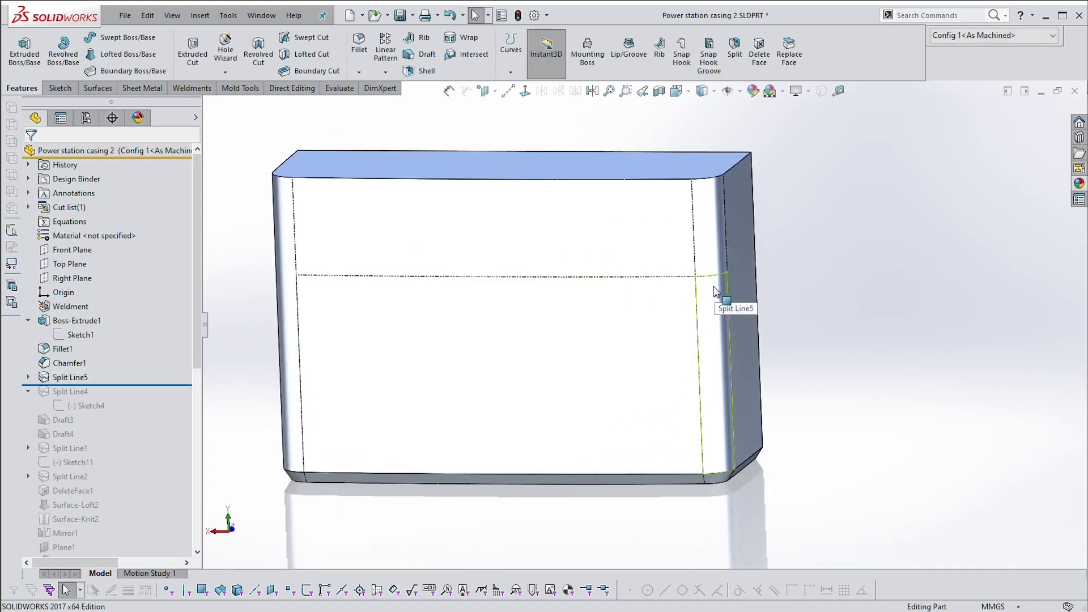
left_click(712, 287)
left_click(546, 323)
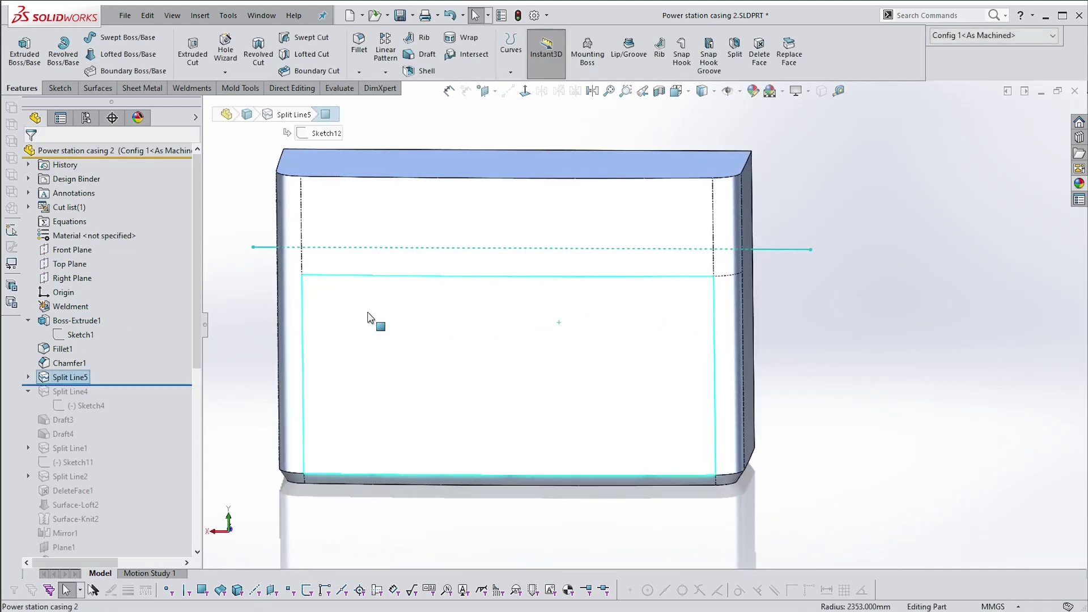
left_click(574, 340)
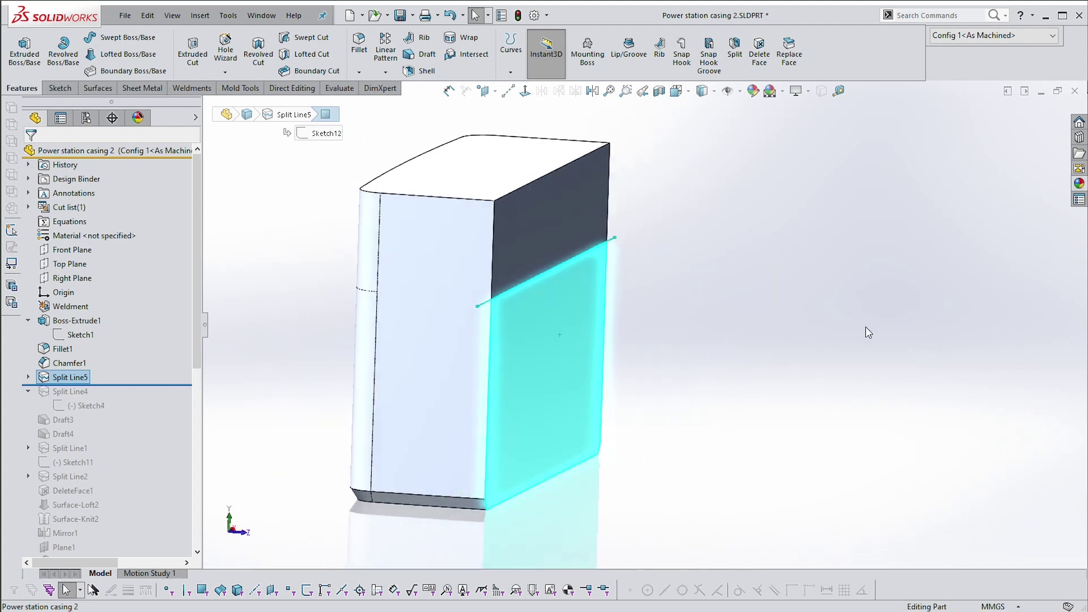
left_click(865, 326)
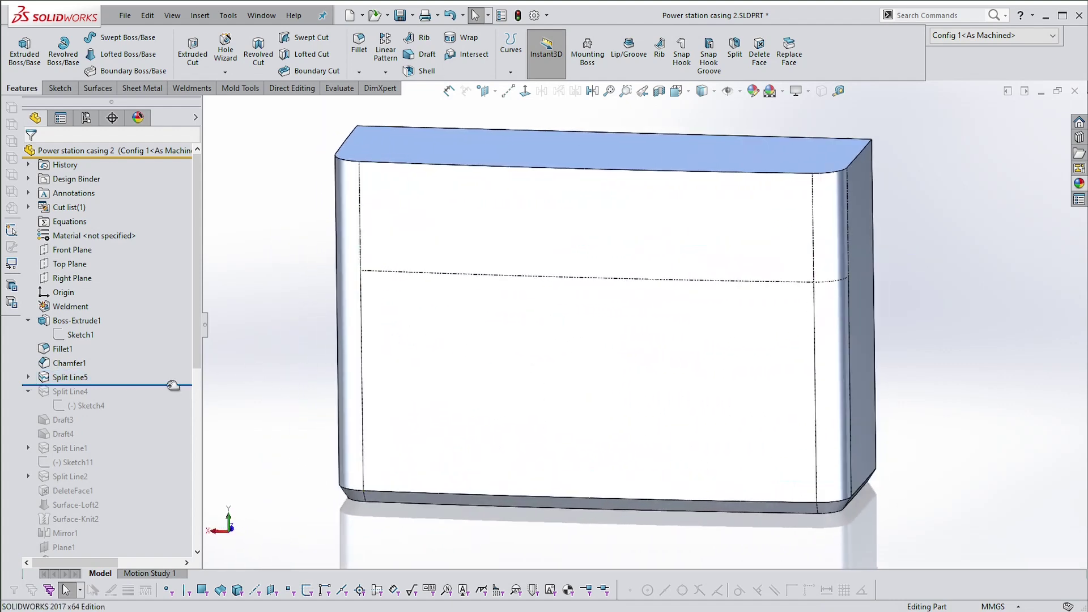
- Delete the trial split line and its leftover line sketch, and roll the history forward past Split Line4
left_click(72, 377)
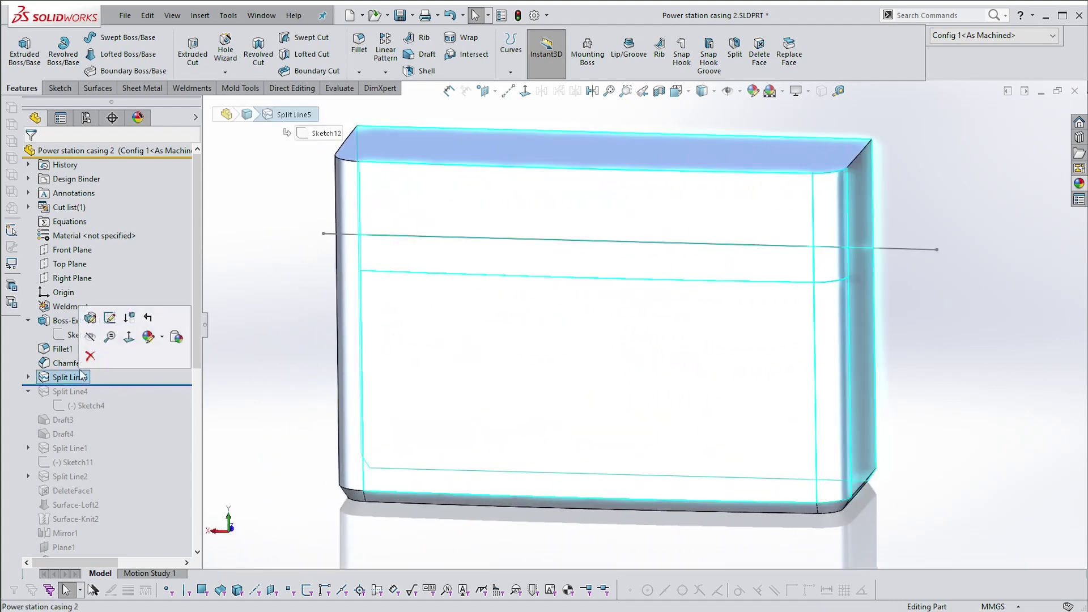
key("Delete")
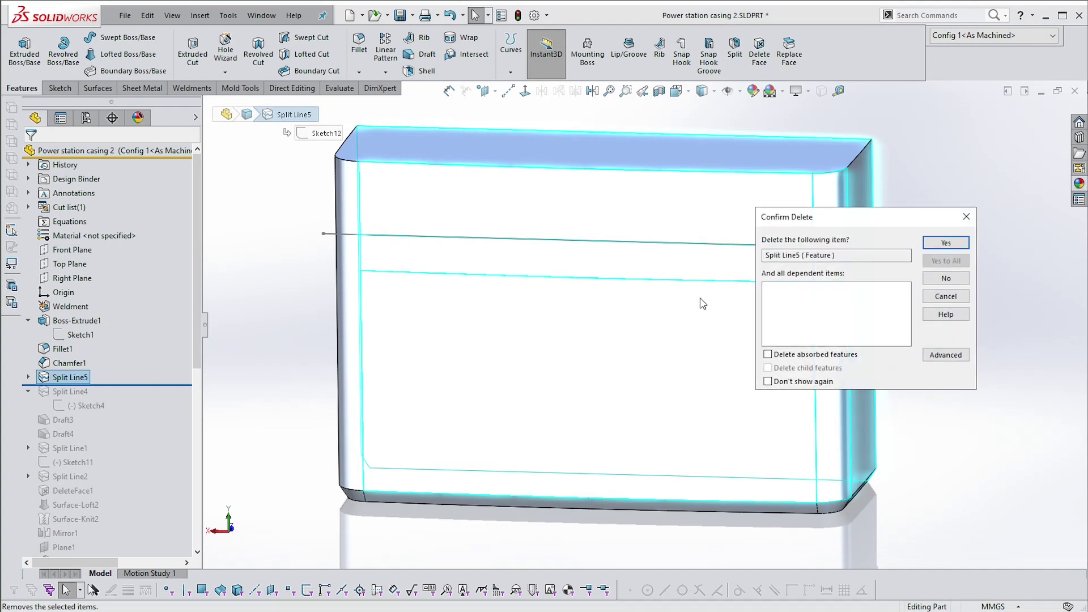
left_click(946, 243)
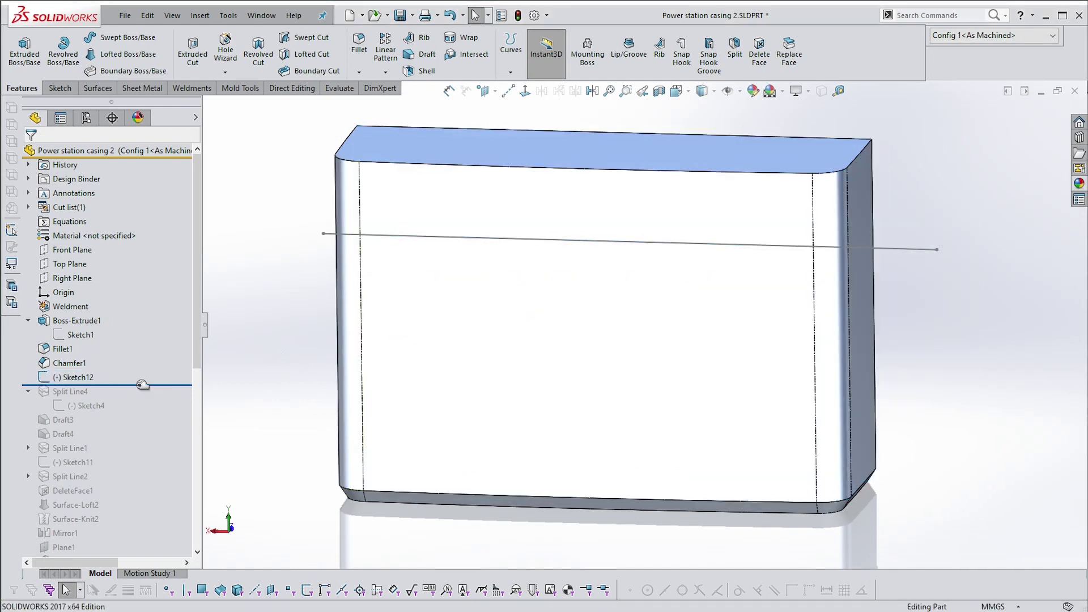
left_click(73, 377)
key("Delete")
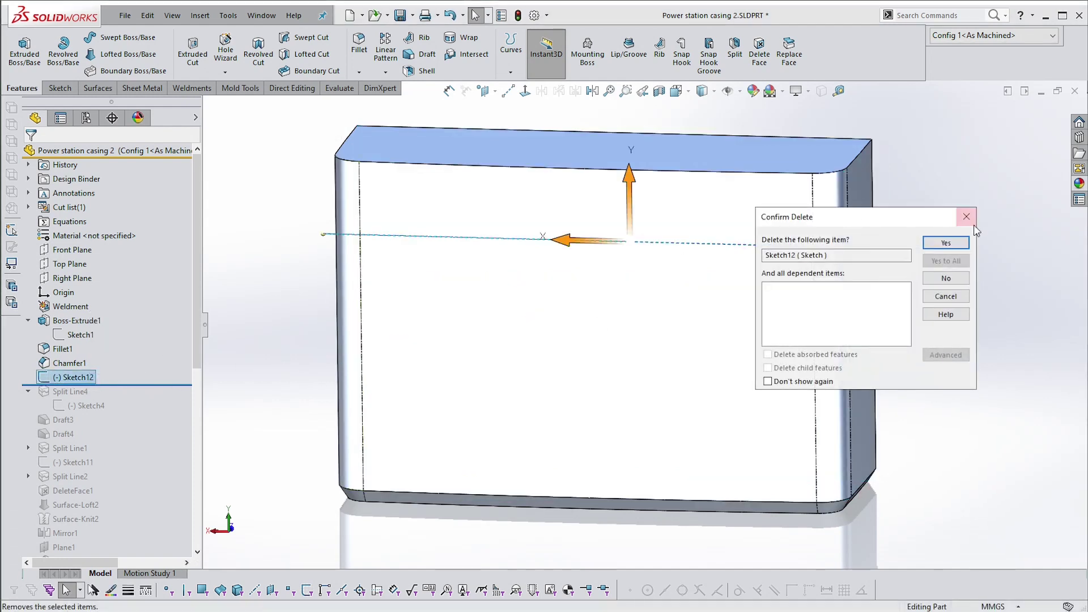
left_click(946, 243)
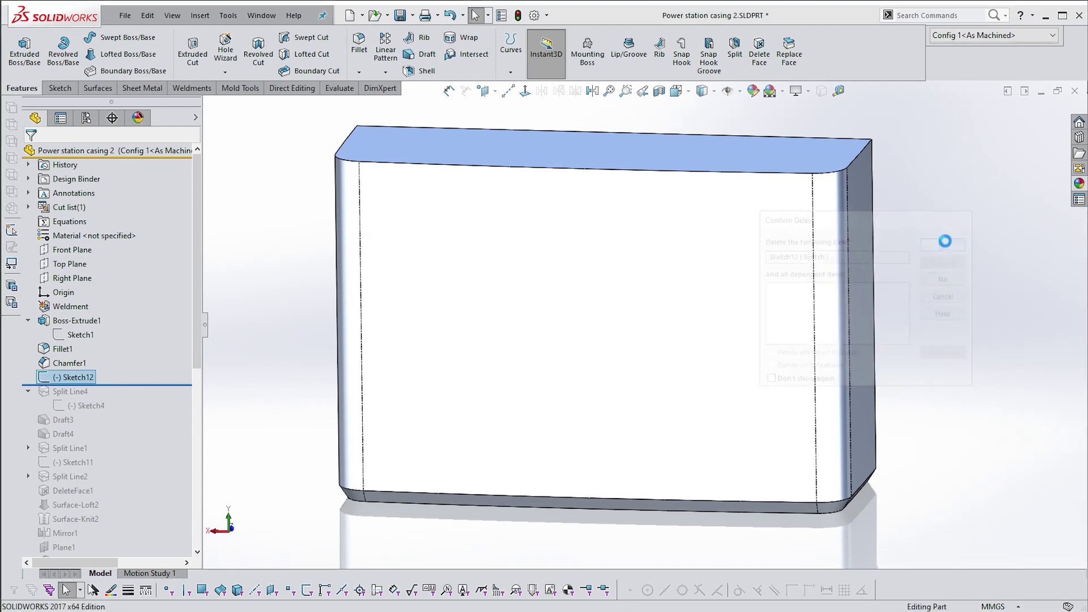
left_click_drag(150, 371, 146, 397)
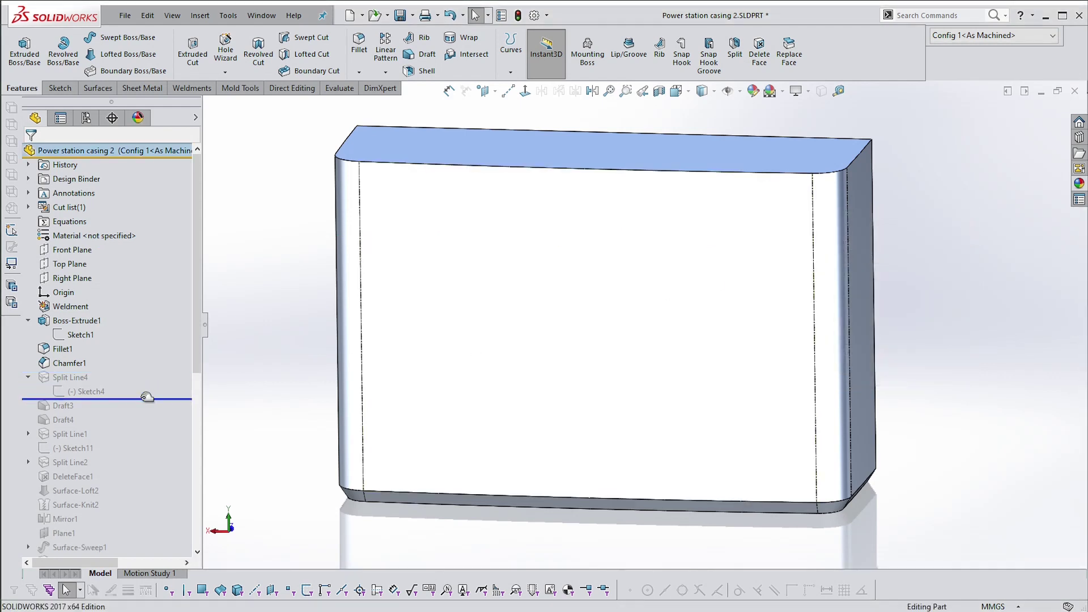
- Check the sketch behind Split Line4 and roll the history forward past Draft3 and Draft4
left_click(98, 394)
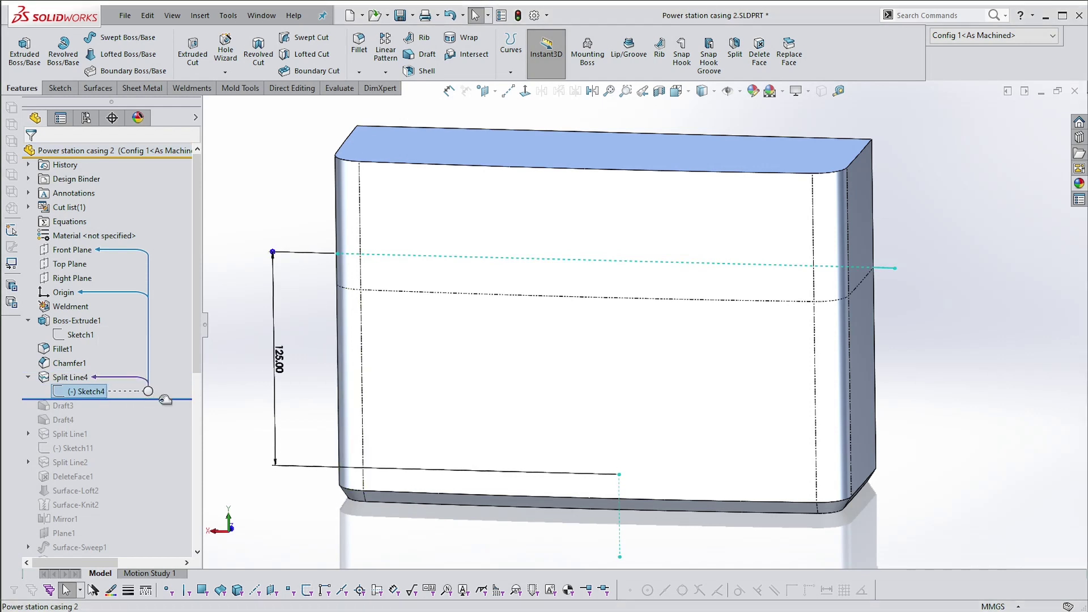
left_click(264, 392)
left_click_drag(153, 398, 151, 427)
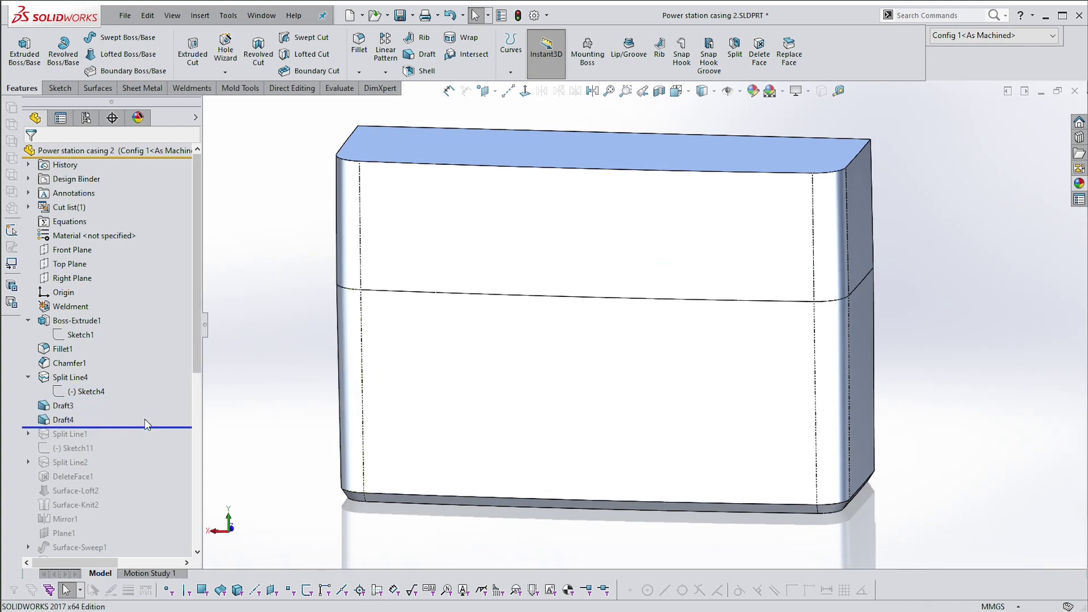
- Review Draft3's draft type, angle, pull direction and parting line, and close its definition without changes
left_click(413, 288)
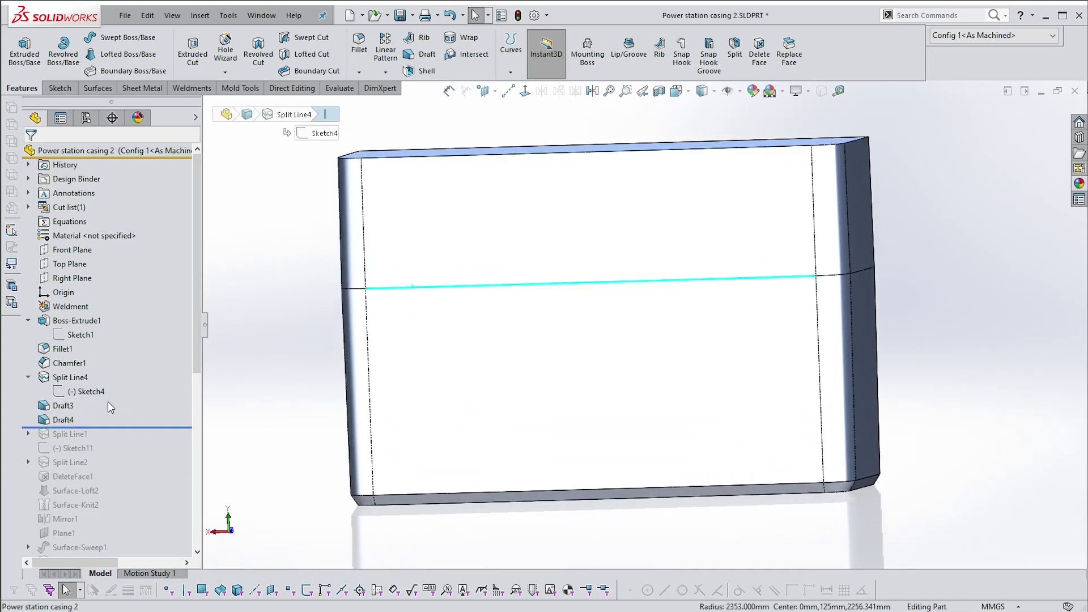
left_click(61, 406)
left_click(73, 356)
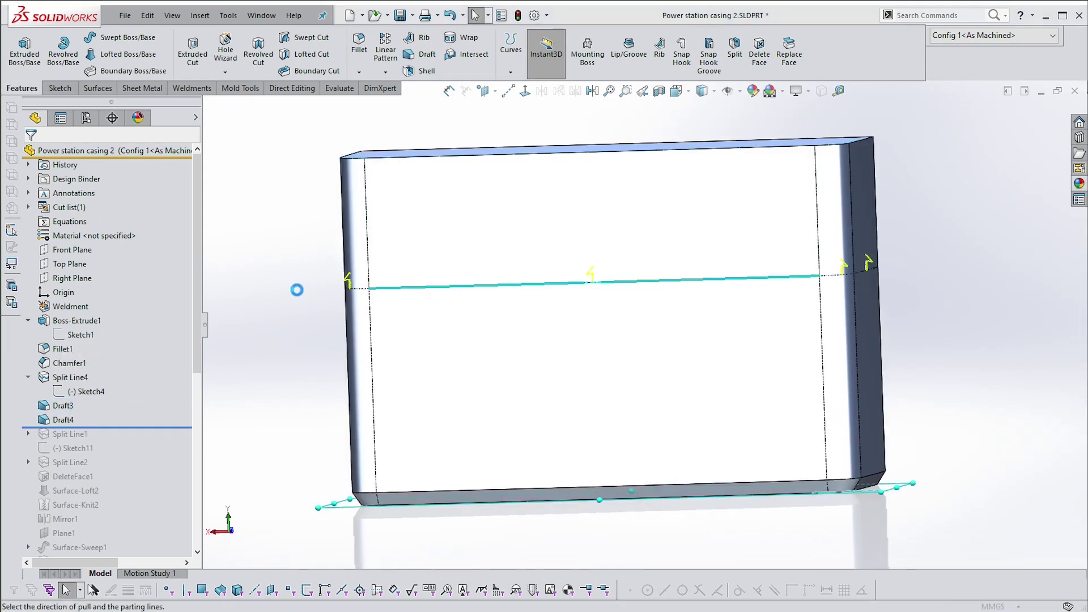
middle_click_drag(295, 288, 356, 275)
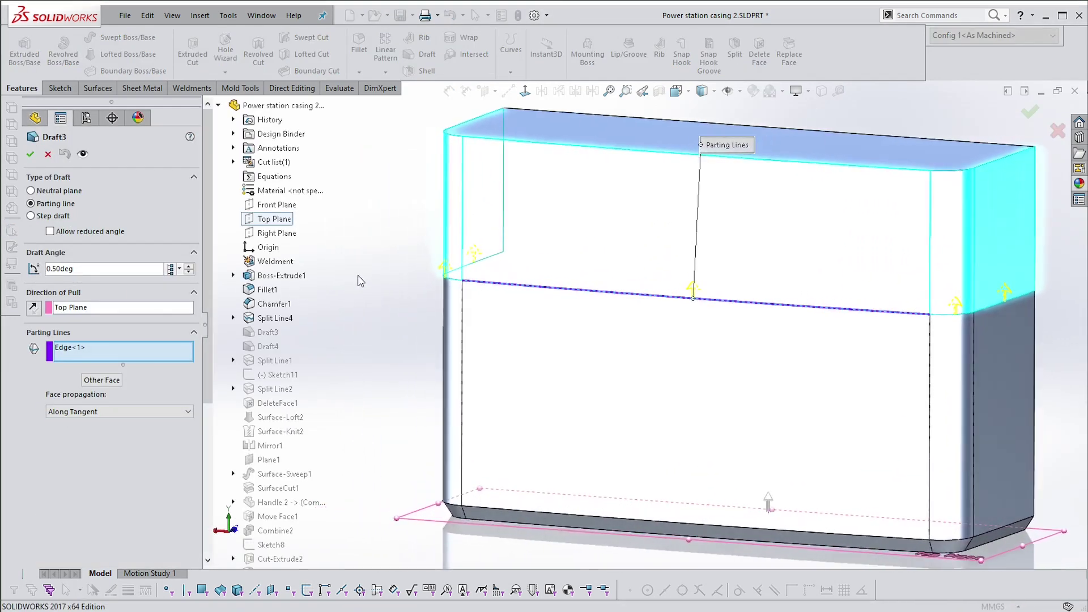
left_click(47, 154)
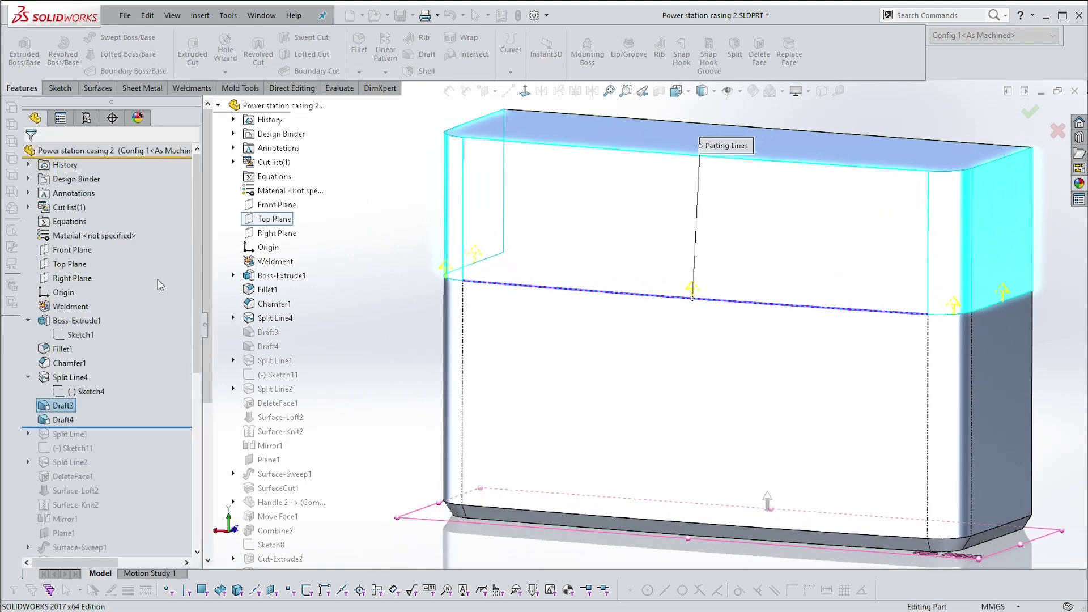
- Examine the drafted faces above and below the split line and check which features Draft4 depends on
middle_click_drag(477, 329, 518, 275)
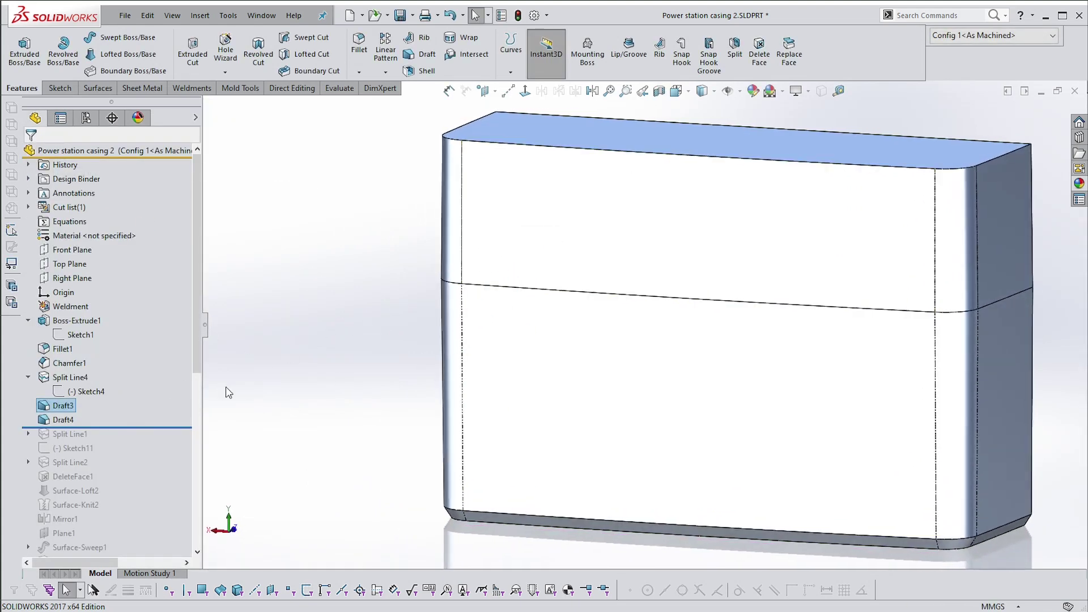
middle_click_drag(279, 388, 488, 274)
middle_click_drag(505, 184, 436, 236)
left_click(65, 419)
left_click(414, 323)
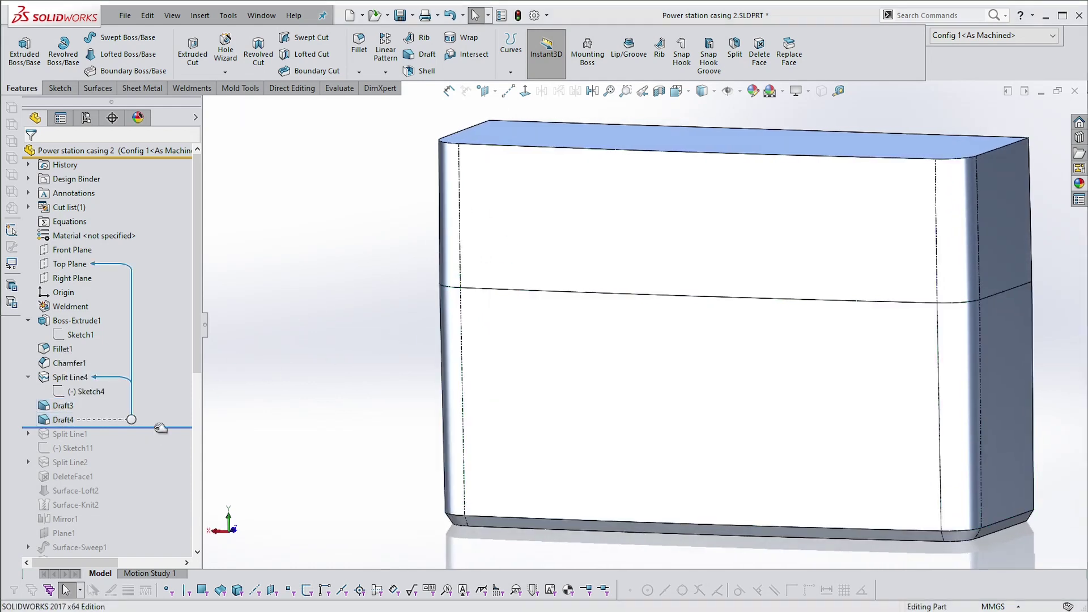
- Roll the history forward past Split Line1 and open its Sketch2 for editing, viewed straight on
left_click_drag(161, 428, 161, 435)
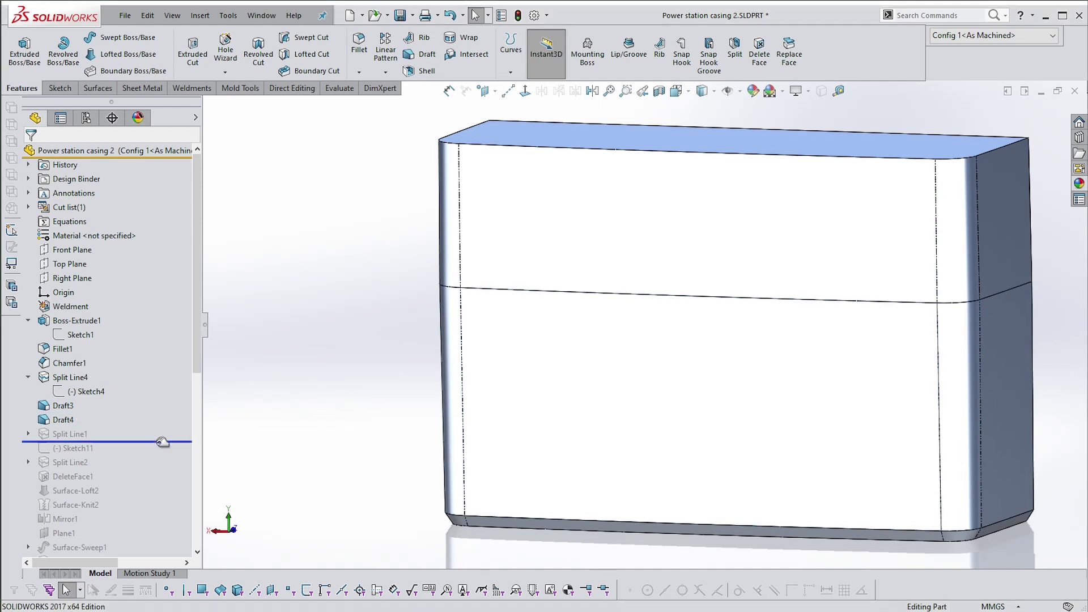
left_click(28, 434)
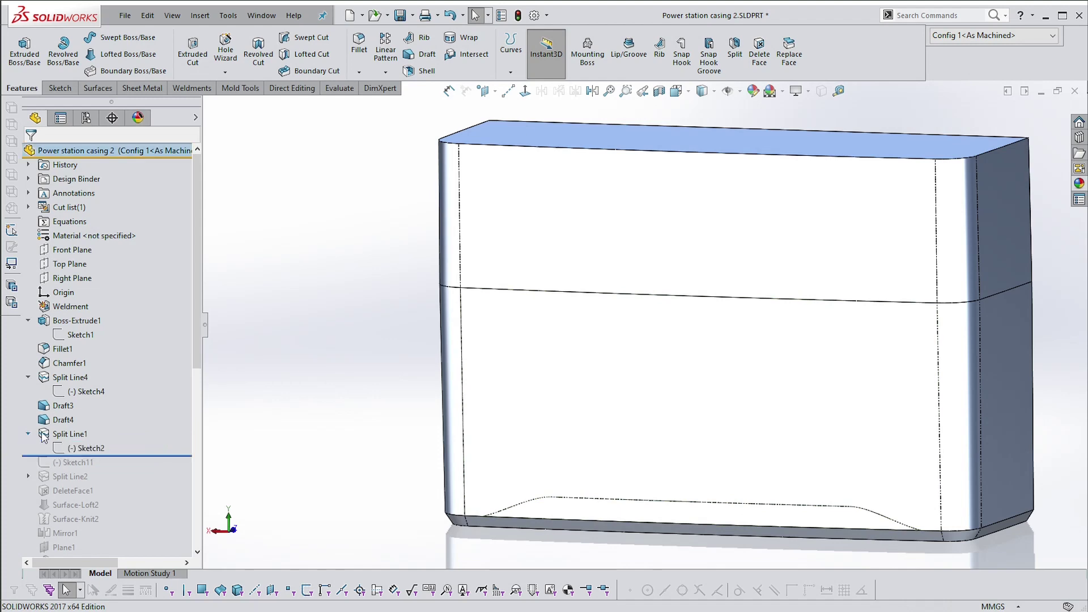
left_click(91, 449)
left_click(101, 390)
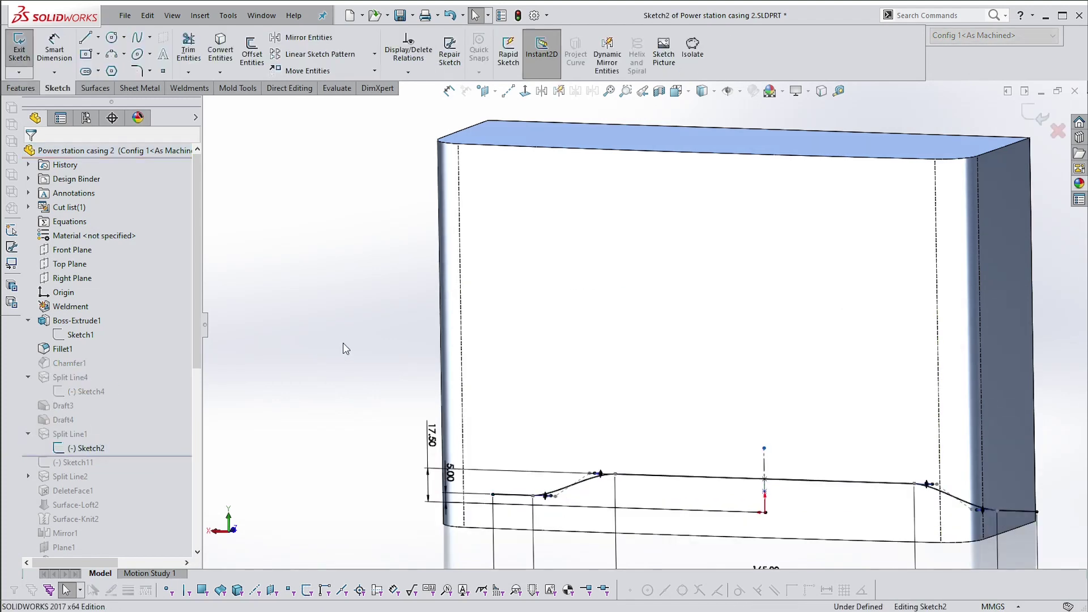
right_click(347, 346)
left_click(356, 324)
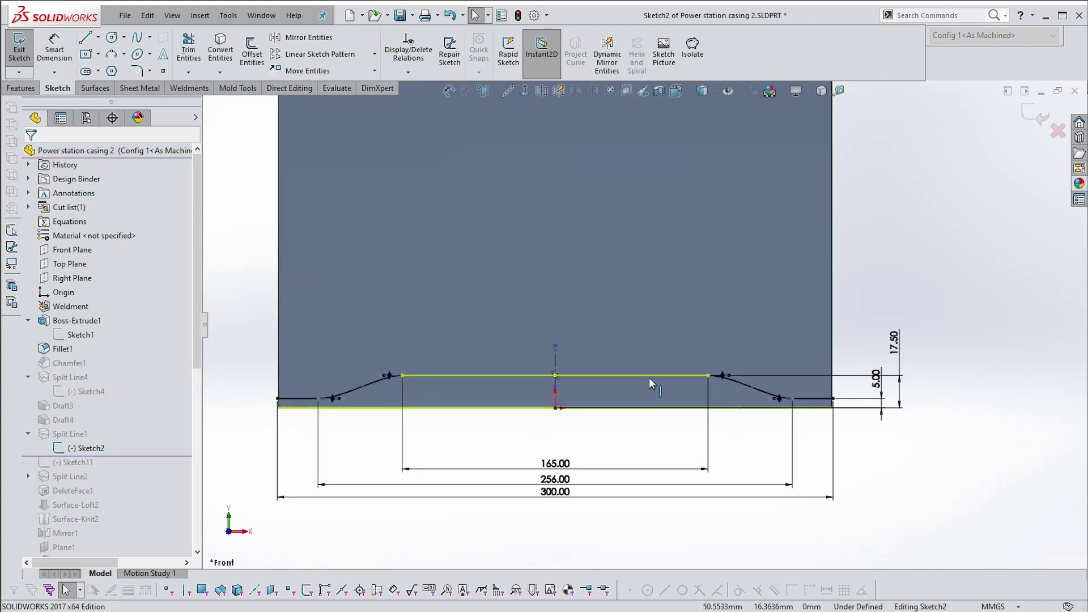
- Examine the spline transitions between the raised centre line and the lower end lines in Sketch2
scroll(390, 392, "down", 2)
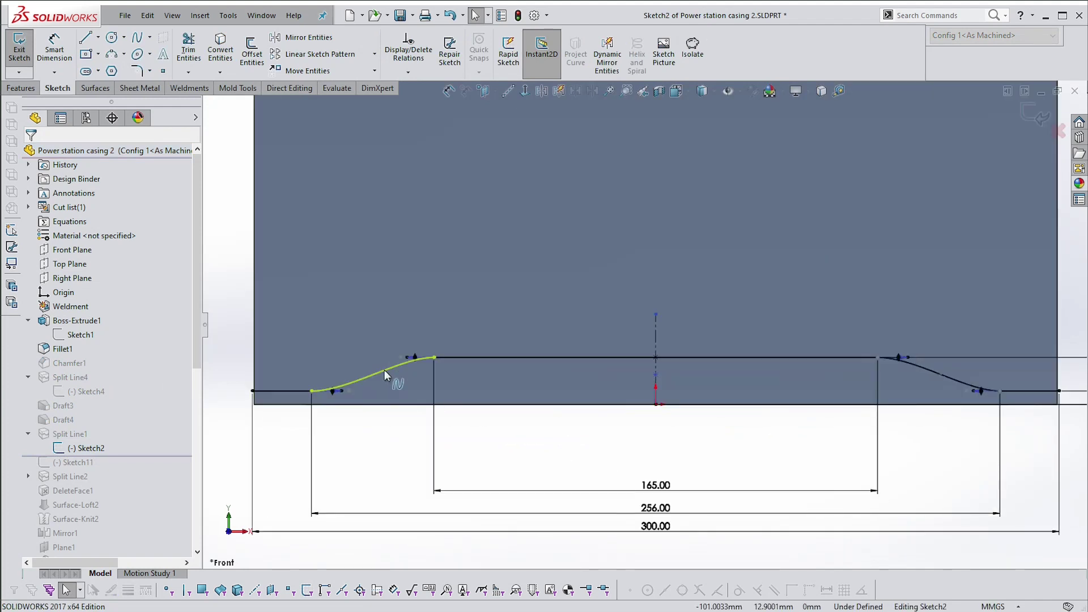
scroll(404, 374, "down", 1)
left_click(443, 355)
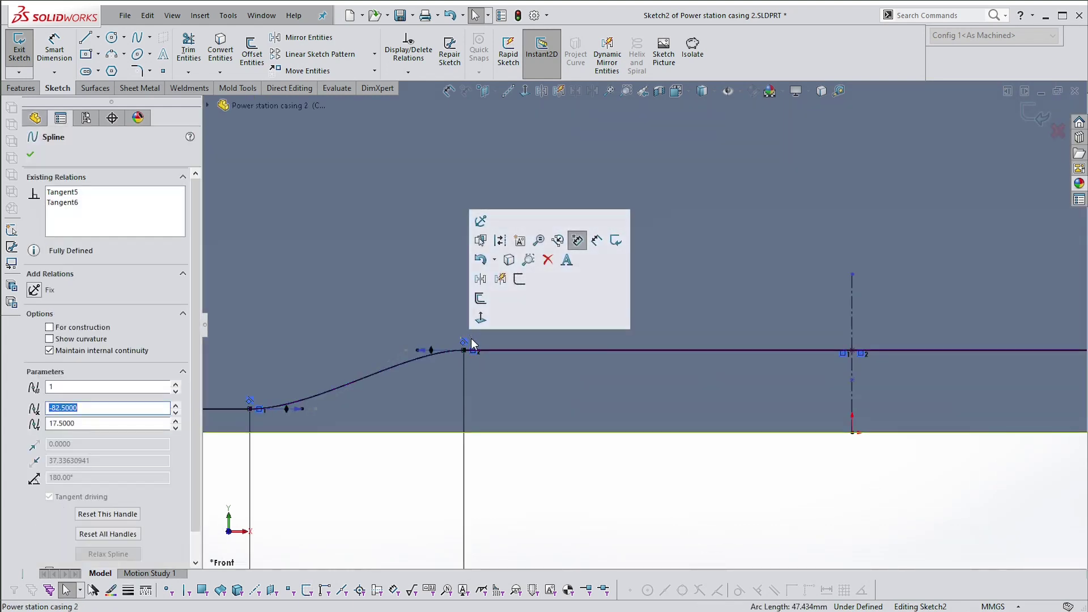
key("z")
scroll(282, 399, "down", 2)
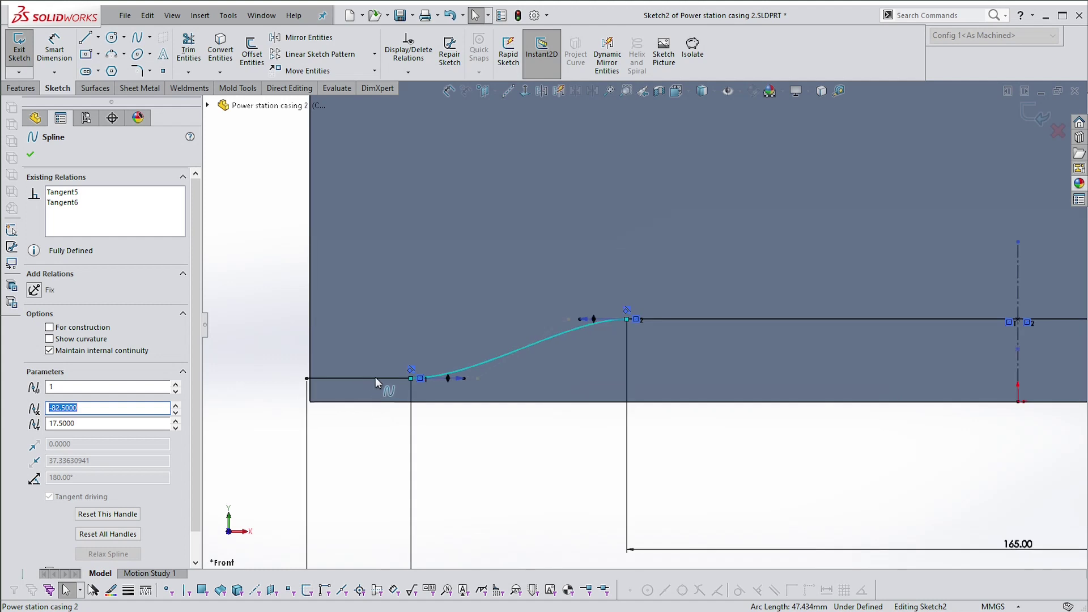
scroll(408, 396, "up", 3)
scroll(589, 394, "up", 2)
scroll(962, 344, "down", 1)
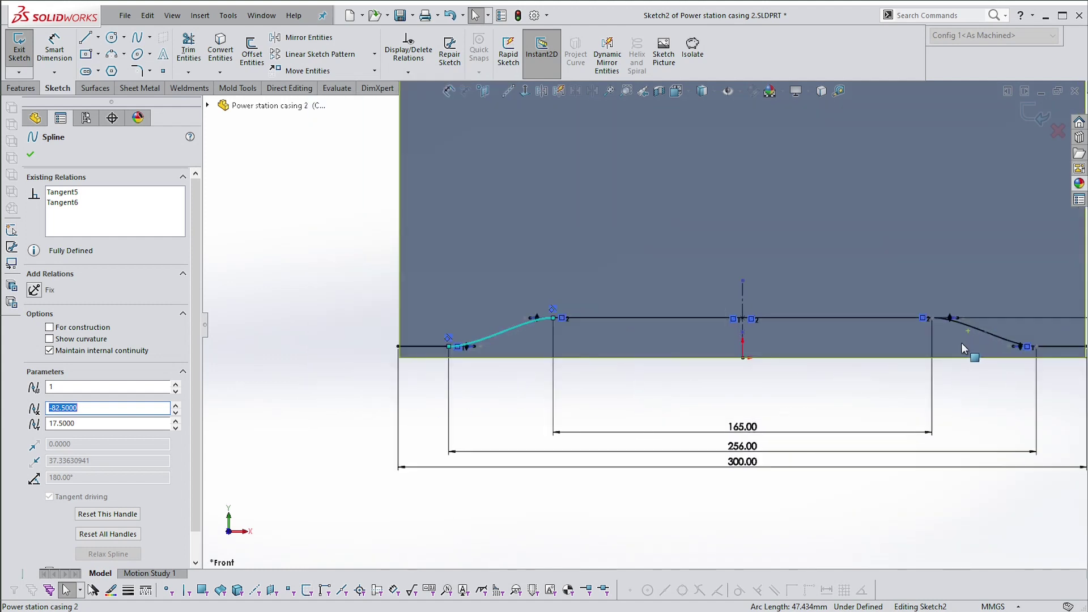
left_click(793, 386)
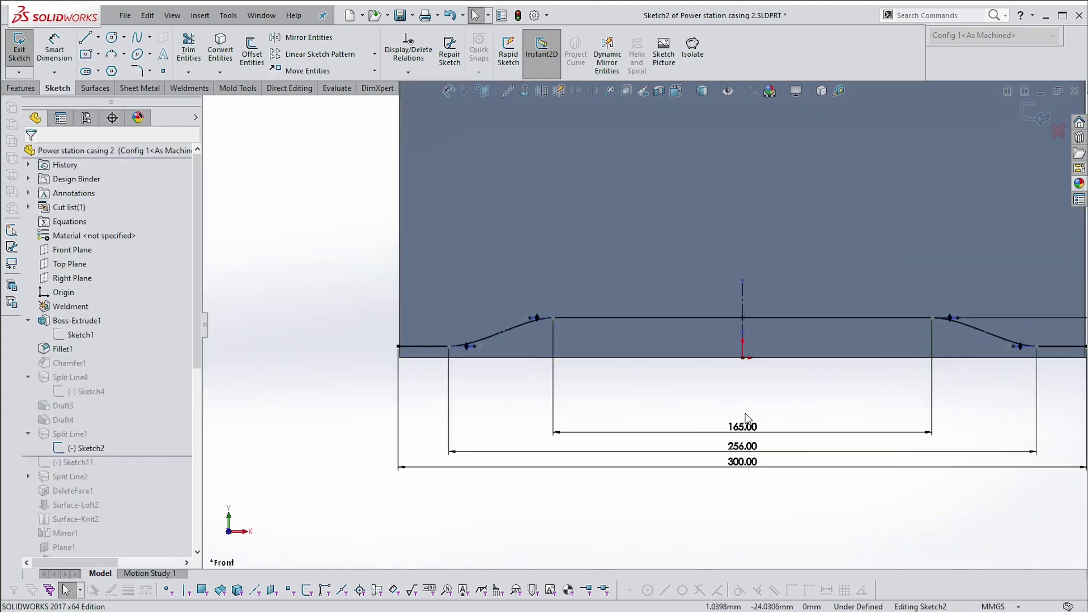
- Inspect the width and height dimensions of Sketch2 and the short end line at chamfer height
scroll(623, 431, "up", 2)
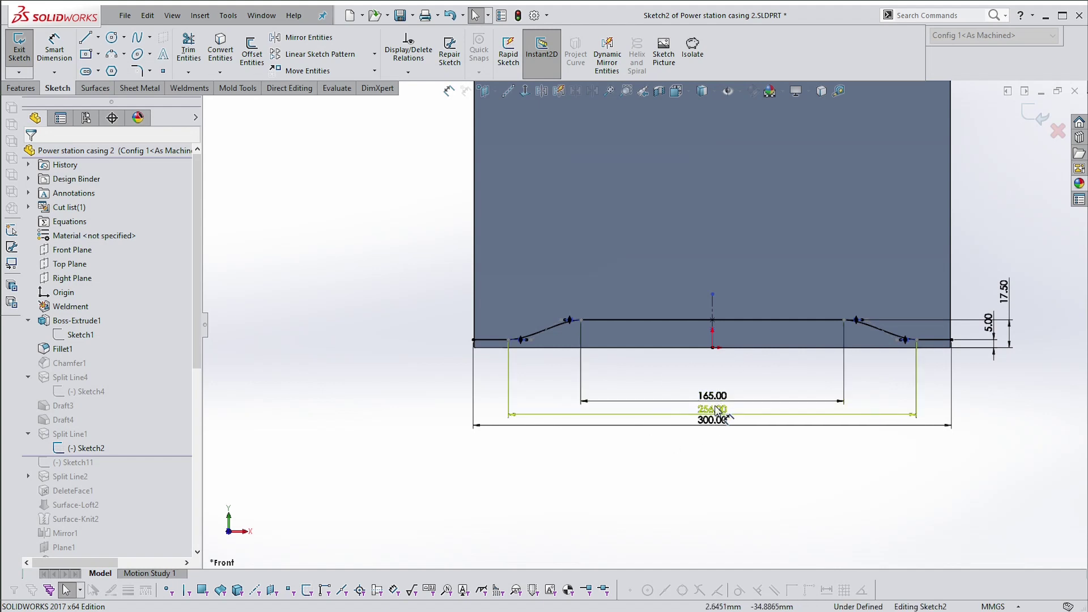
mouse_move(715, 420)
left_mouse_down()
mouse_move(718, 437)
mouse_move(728, 421)
left_mouse_up()
scroll(989, 329, "down", 3)
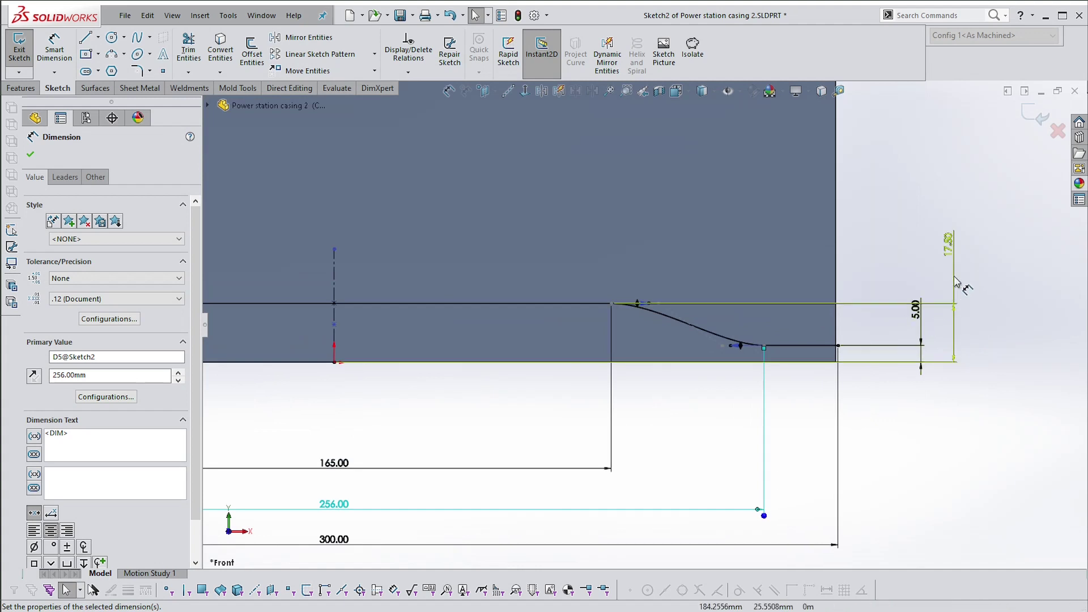
left_click(916, 311)
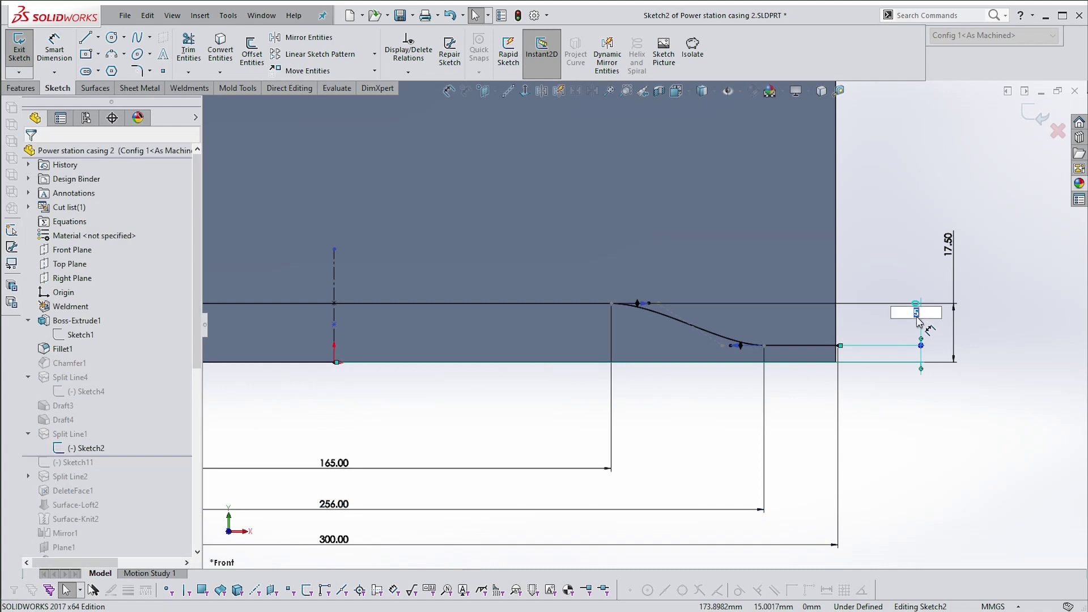
left_click(946, 419)
key("f")
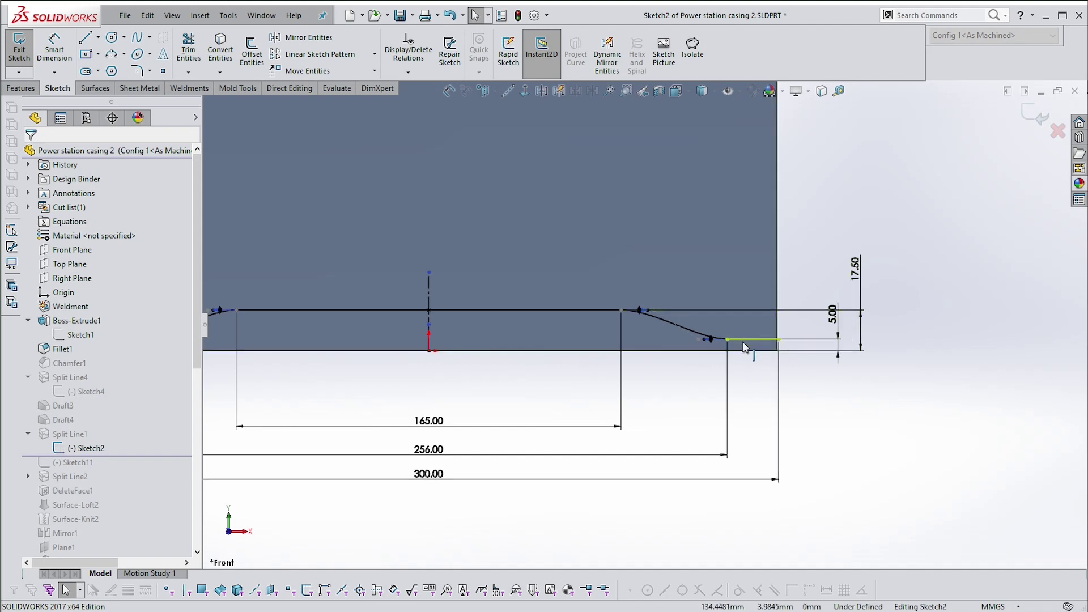
scroll(748, 341, "down", 3)
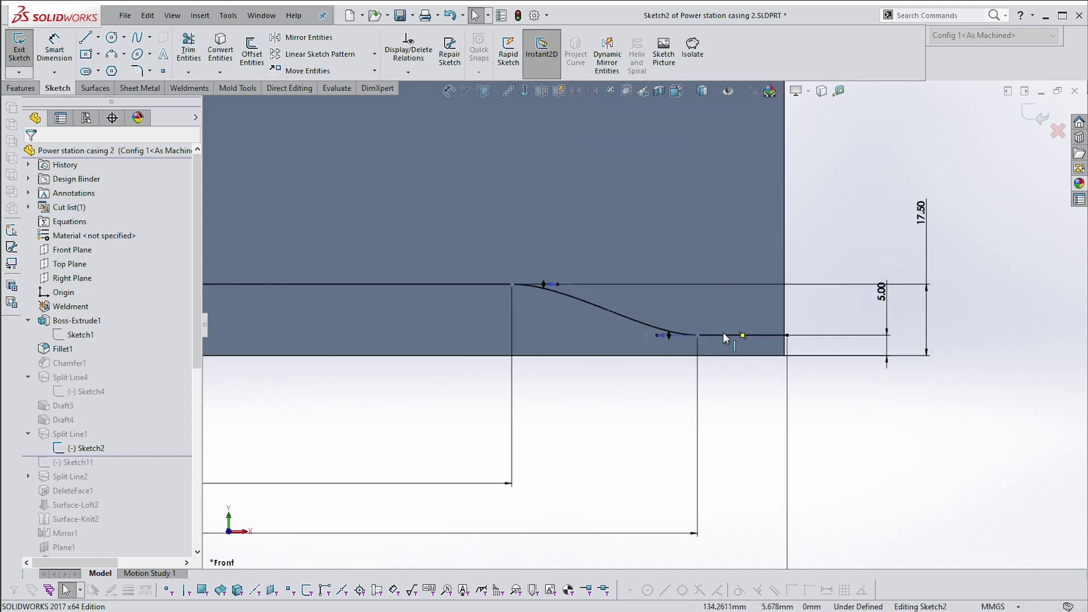
left_click(723, 338)
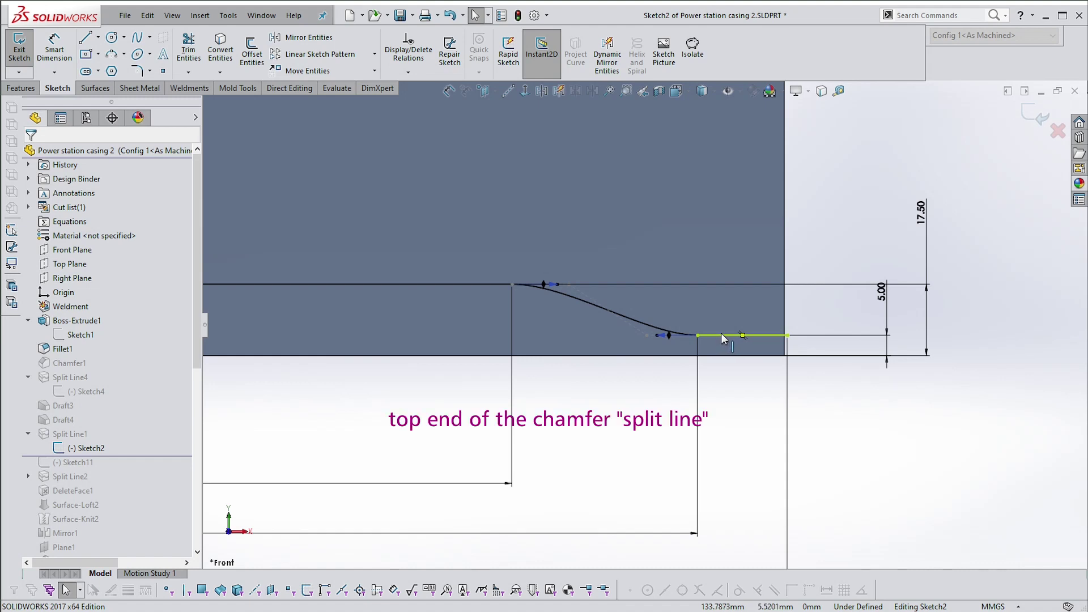
- Close Sketch2 and examine where the Split Line1 face meets the top edge of the chamfer
scroll(722, 338, "up", 4)
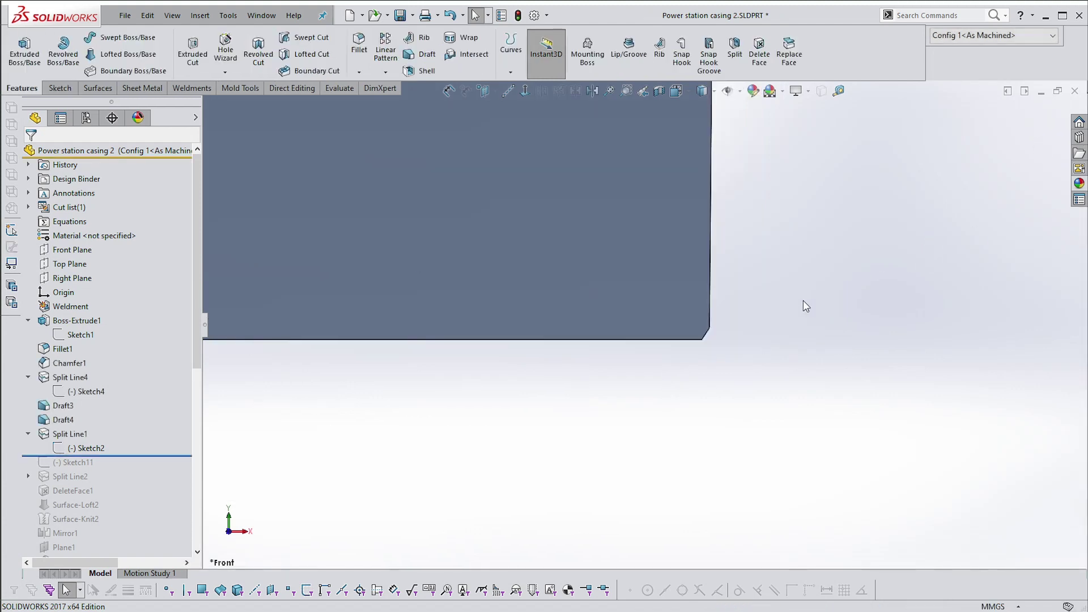
middle_click_drag(802, 301, 635, 363)
scroll(637, 364, "down", 5)
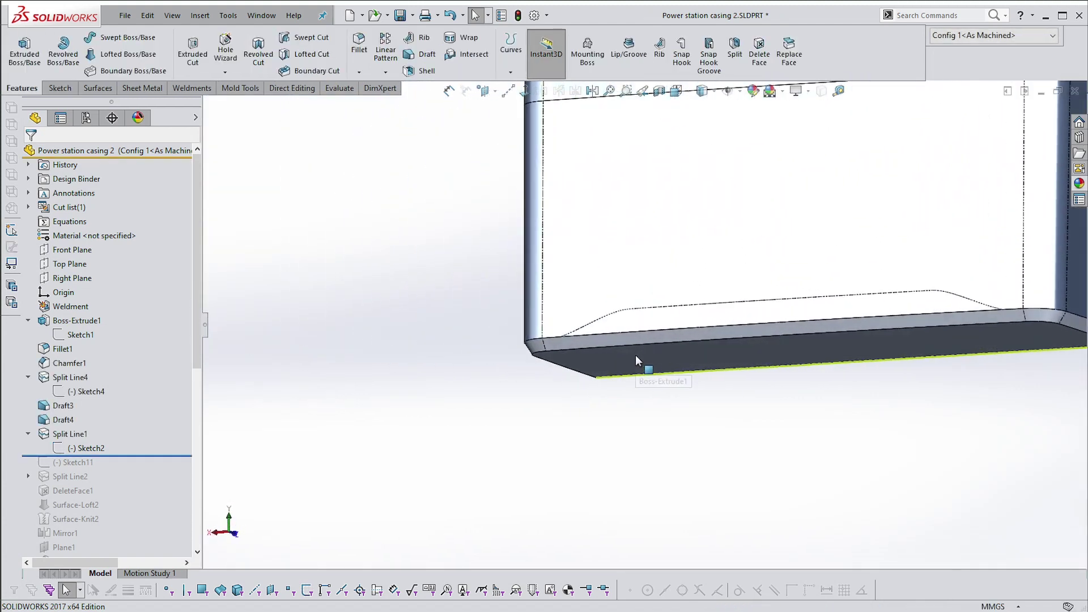
left_click(661, 301)
scroll(651, 308, "down", 3)
middle_click_drag(640, 319, 622, 311)
scroll(586, 324, "down", 1)
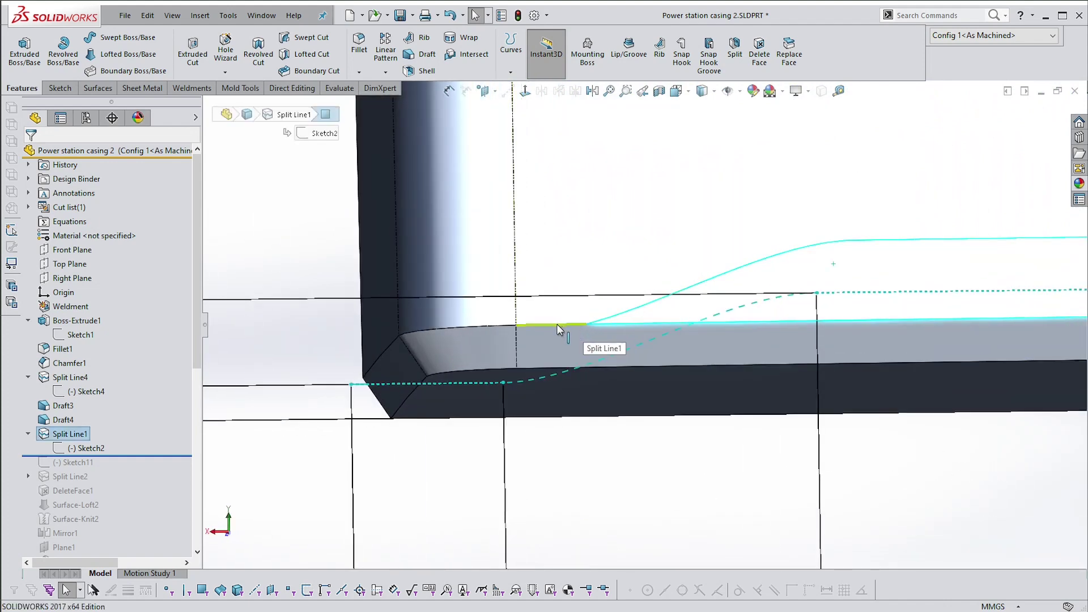
mouse_move(558, 325)
middle_mouse_down()
mouse_move(567, 393)
mouse_move(493, 376)
mouse_move(503, 341)
middle_mouse_up()
scroll(567, 393, "up", 3)
left_click(567, 393)
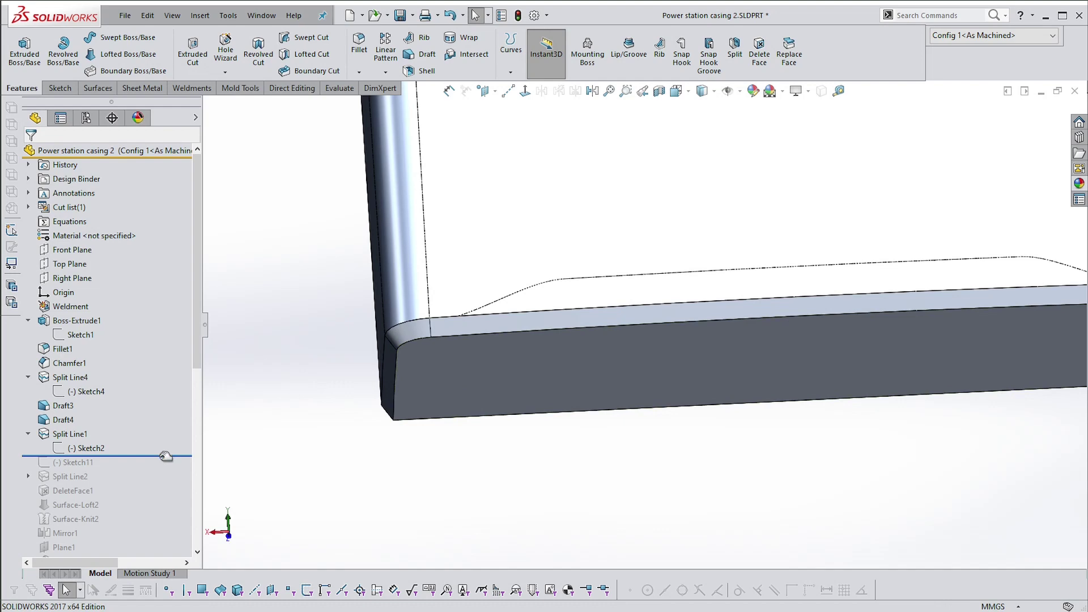
- Roll the history forward past Sketch11 and Split Line2 with the casing's bottom face in view
left_click_drag(165, 456, 159, 469)
middle_click_drag(476, 461, 212, 483)
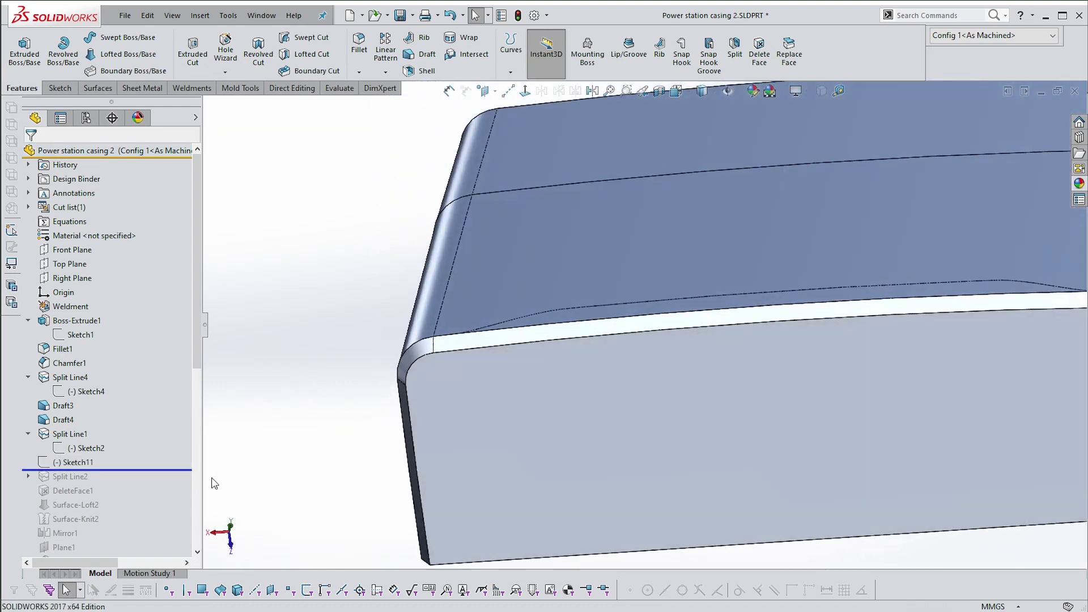
left_click_drag(137, 468, 137, 476)
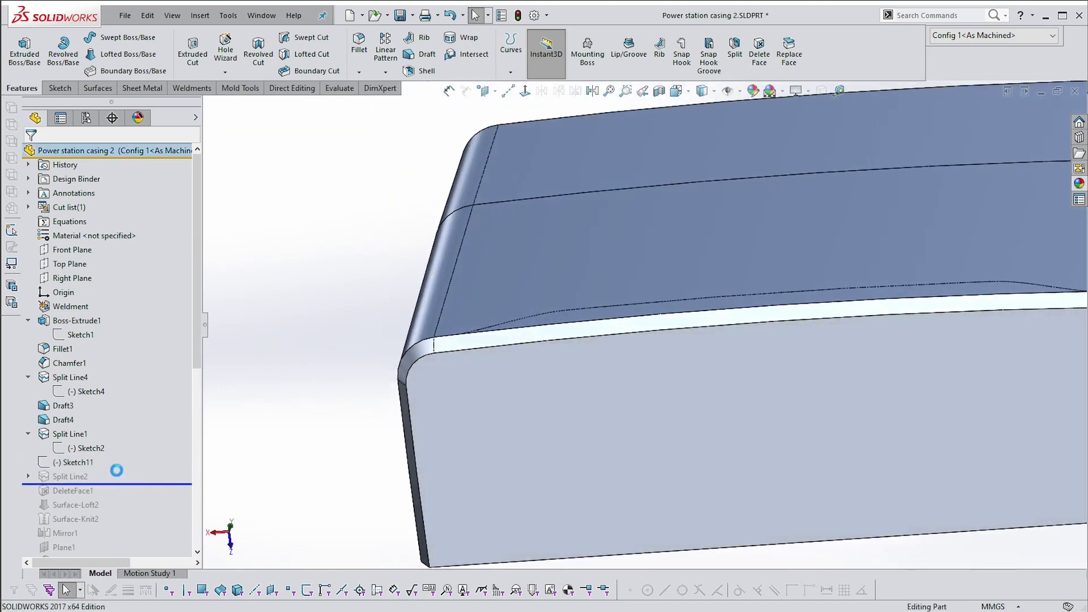
- Check Sketch11 on the model and delete this unused sketch from the history
left_click(76, 464)
key("f")
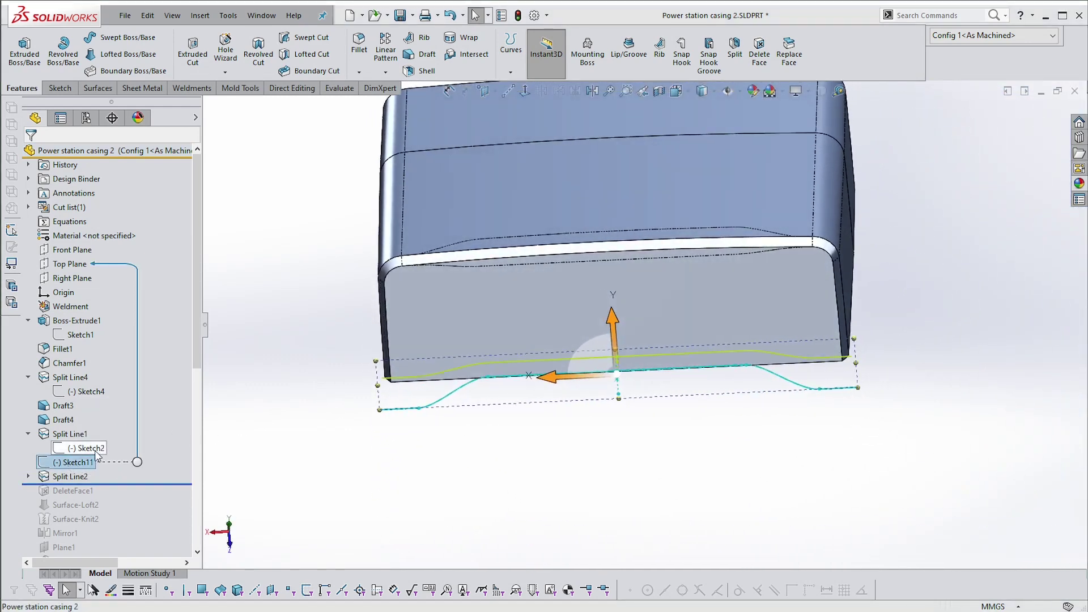
left_click(236, 437)
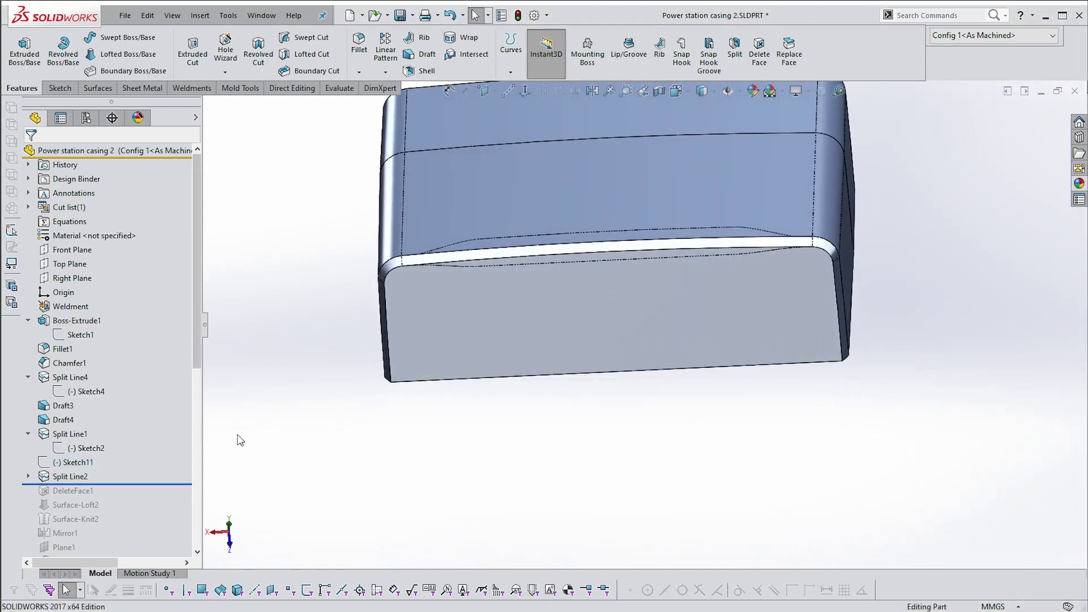
left_click(77, 462)
key("Delete")
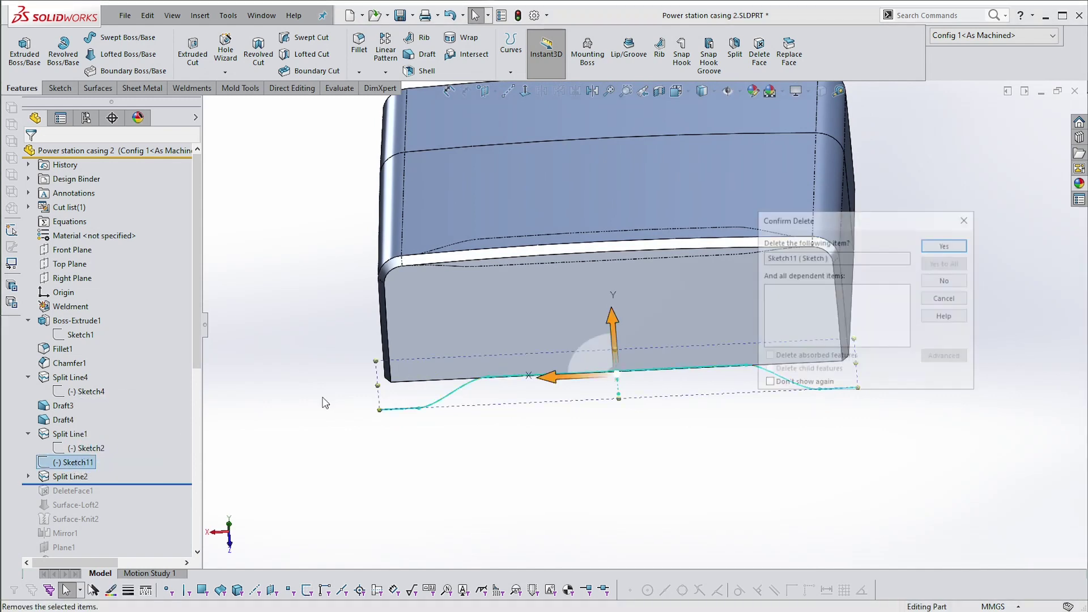
left_click(963, 243)
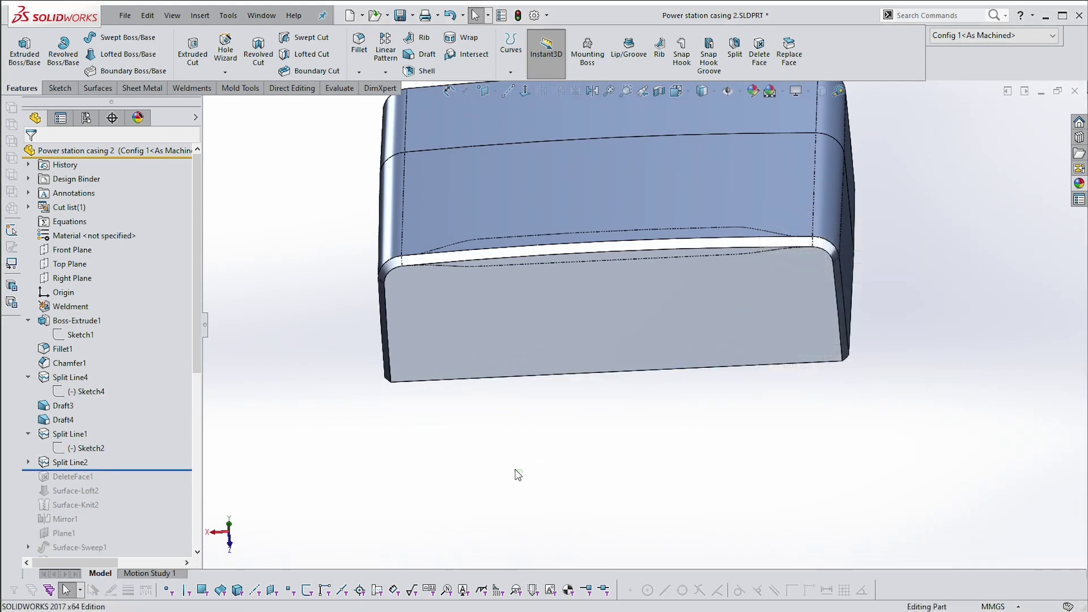
- Examine Split Line2, its sketch dimensions and the split region on the casing's bottom face
left_click(72, 461)
scroll(558, 274, "down", 4)
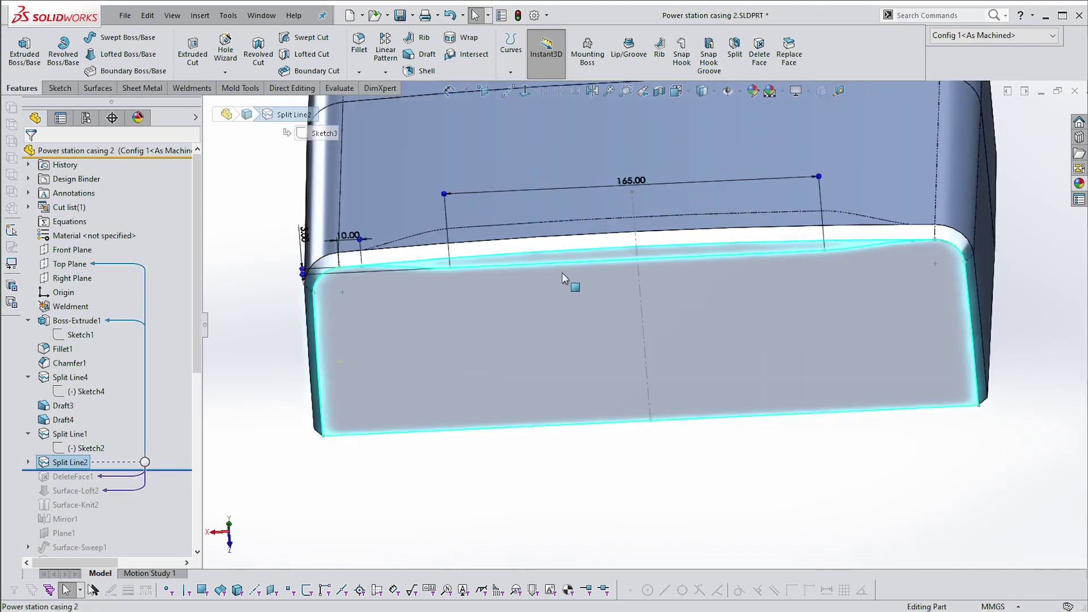
middle_click_drag(529, 263, 502, 235)
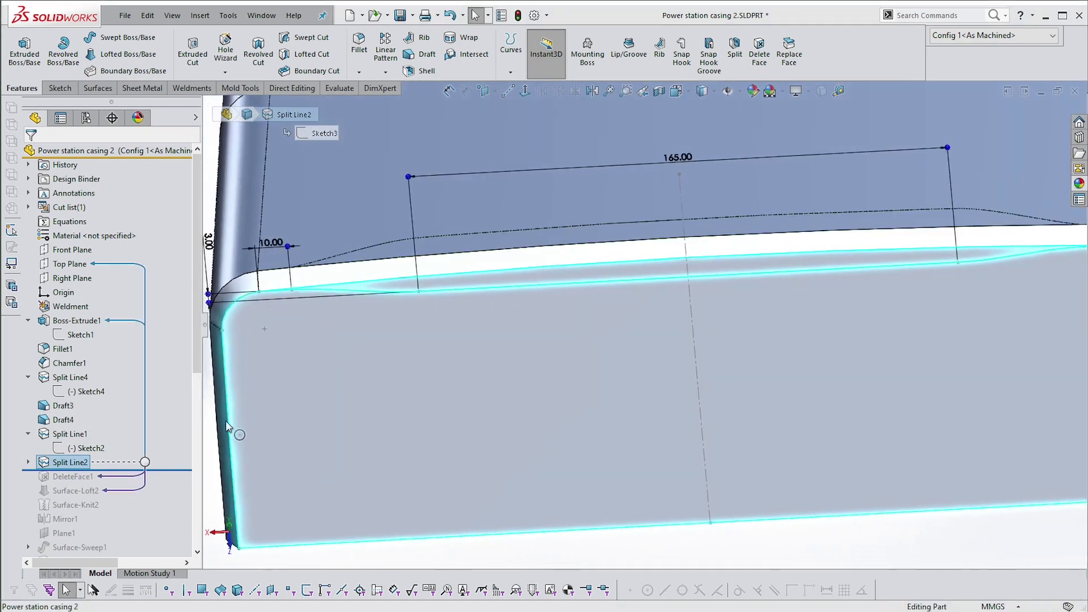
- Roll the history back to just before Split Line2 and examine Sketch2 with its dimensions on the casing
left_click_drag(166, 470, 164, 455)
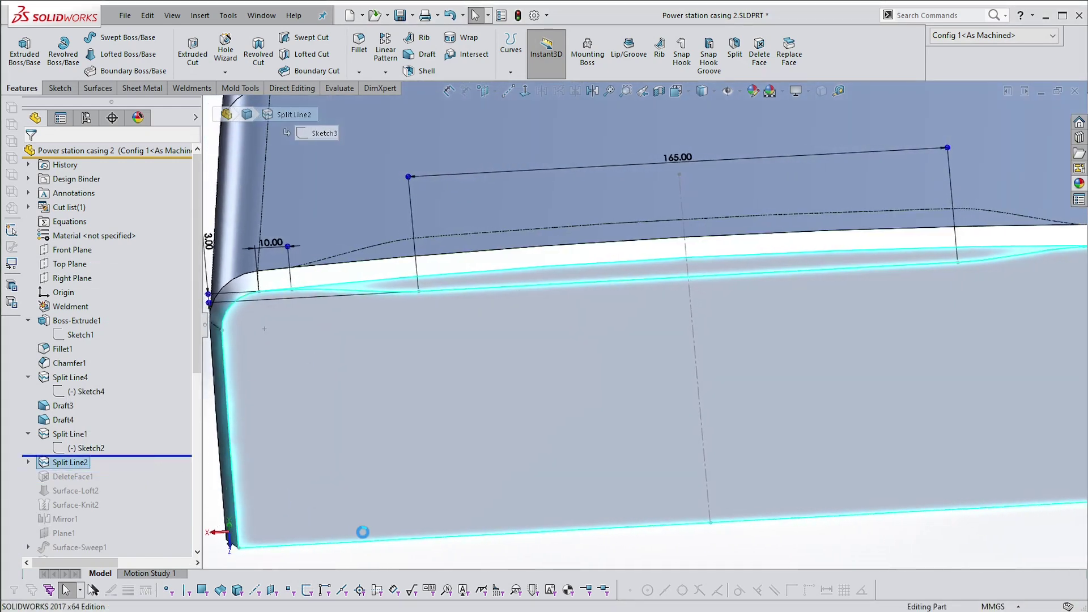
scroll(499, 521, "up", 3)
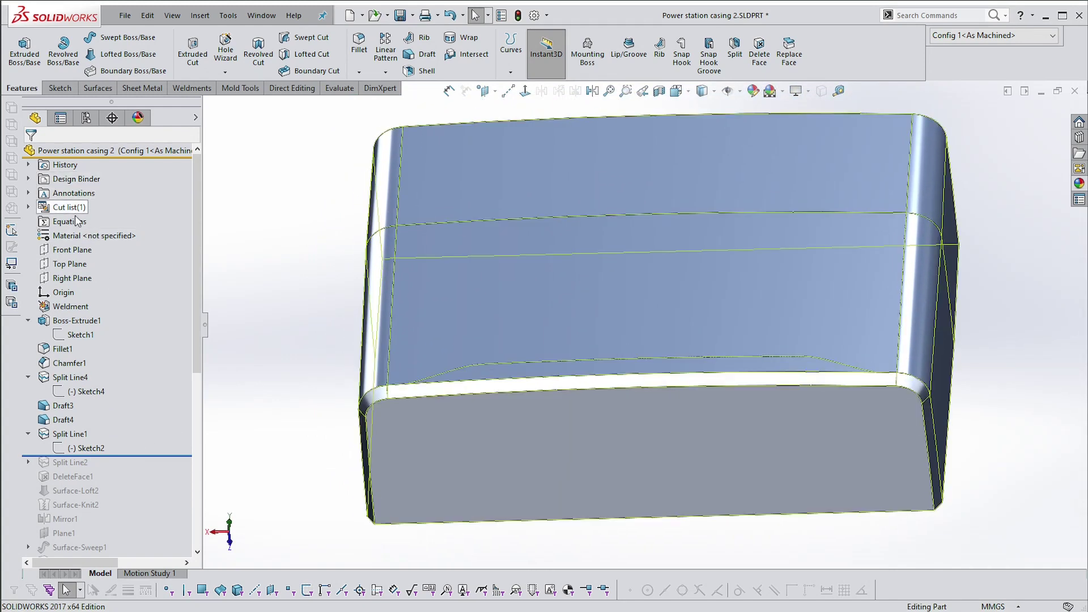
left_click(85, 448)
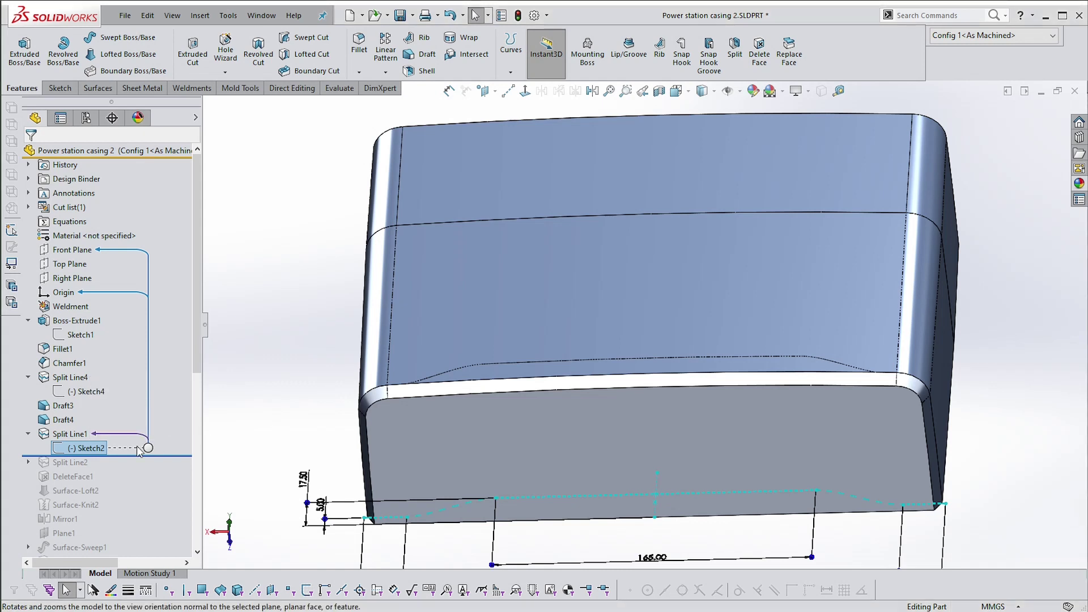
key("f")
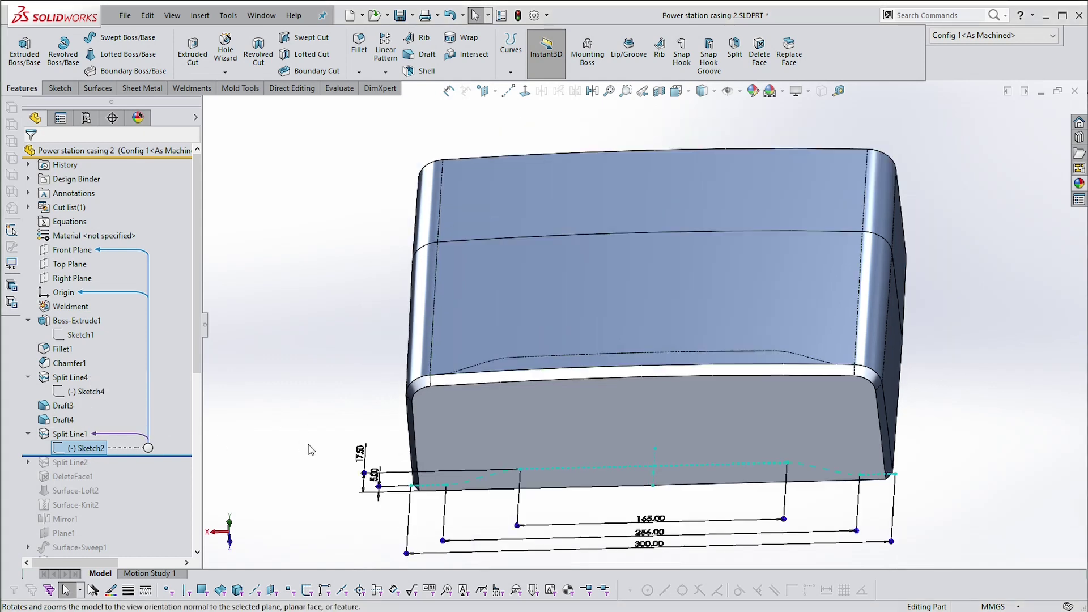
left_click_drag(289, 435, 714, 532)
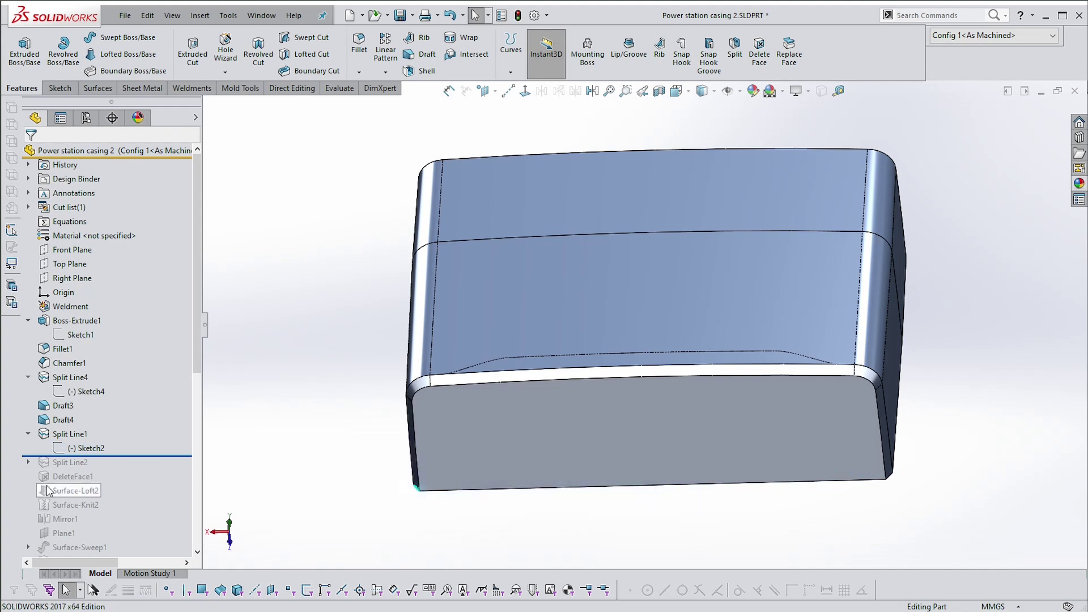
- Copy Sketch2 of Split Line1 and paste it onto the Front Plane as a new sketch
left_click(88, 449)
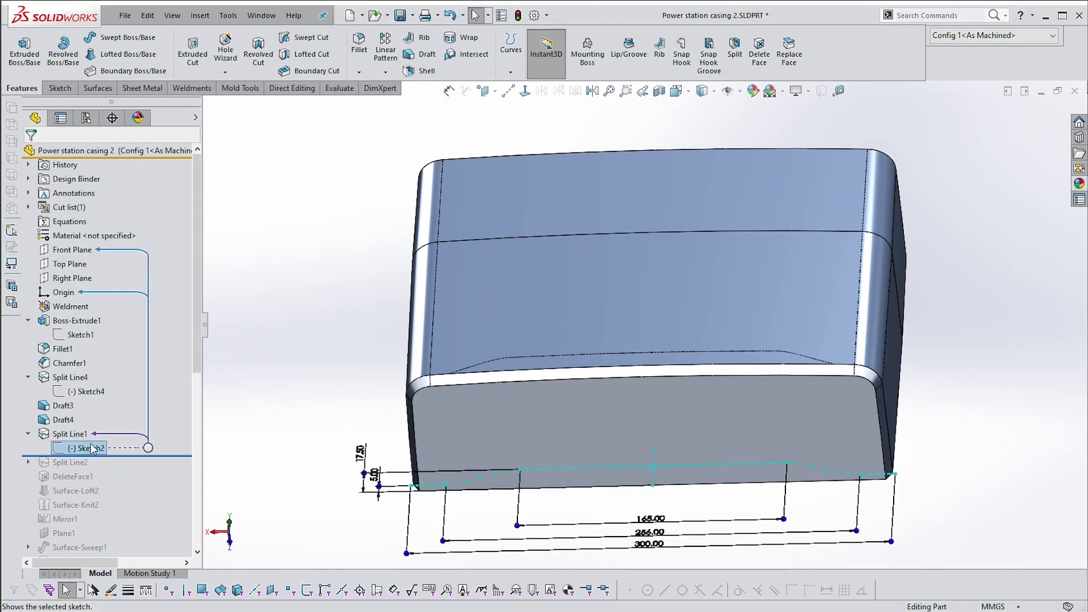
left_click(261, 359)
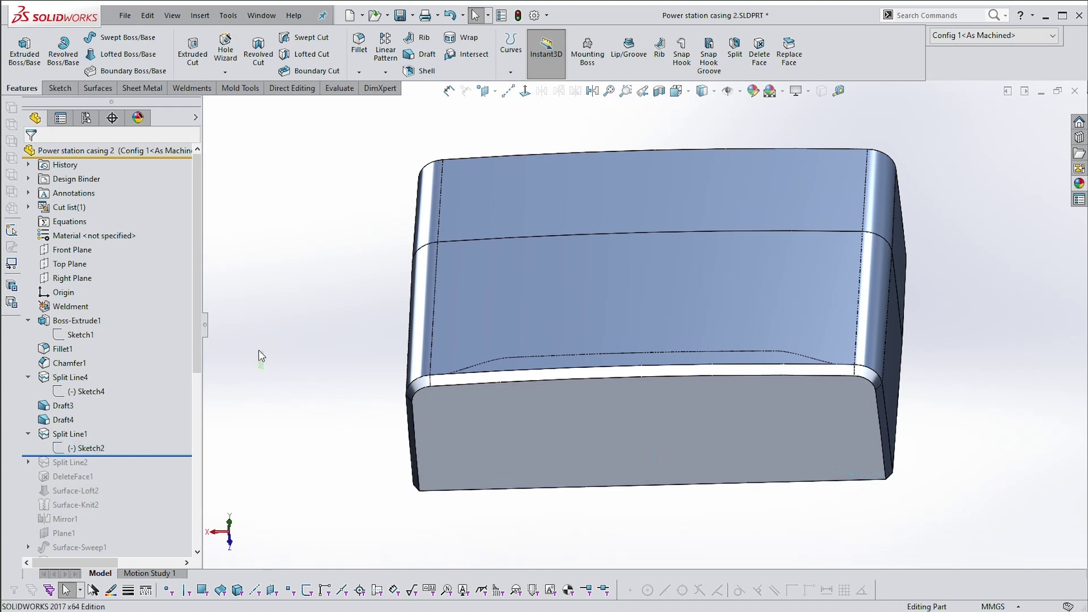
mouse_move(86, 253)
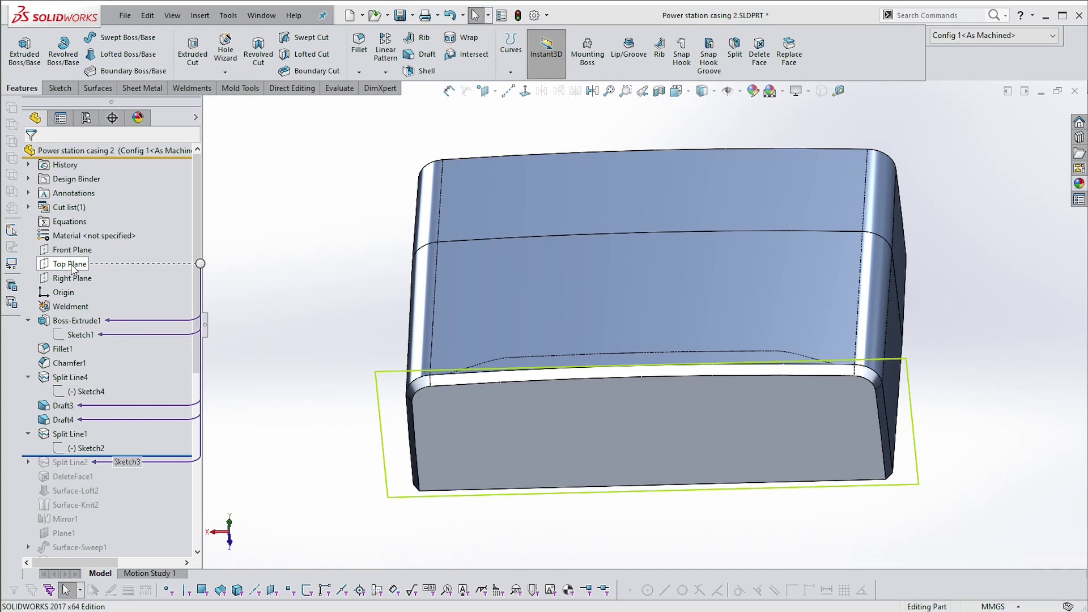
left_click(75, 253)
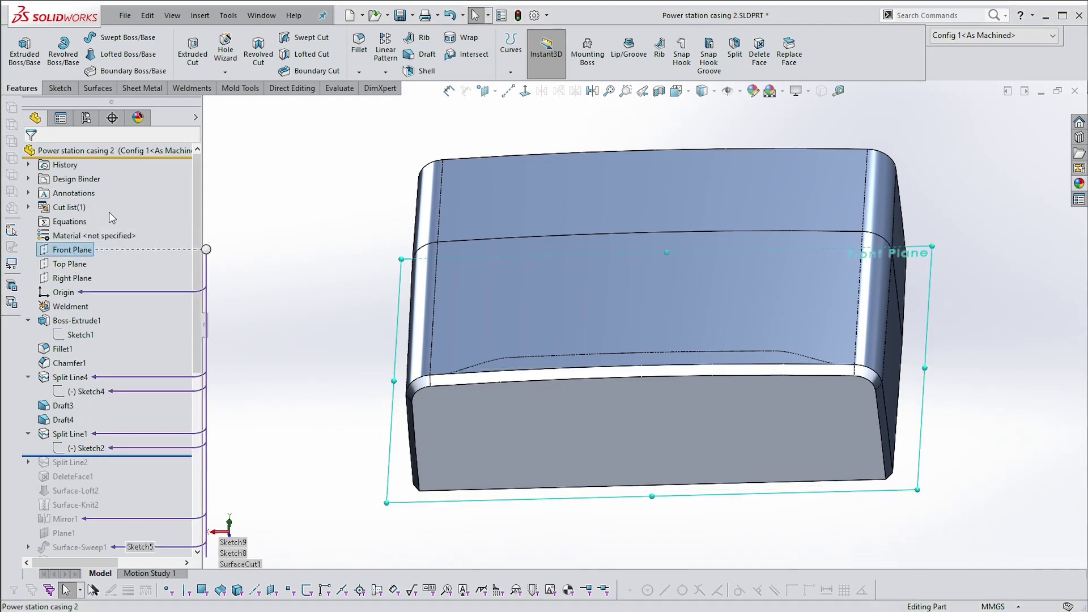
key("ctrl+v")
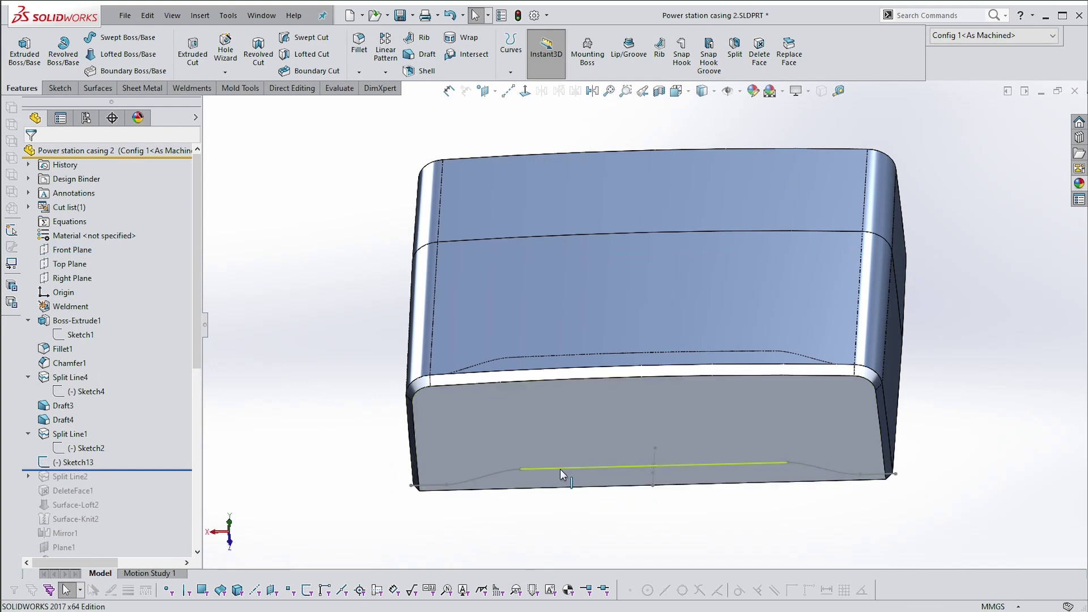
- Open the pasted sketch for editing, viewed from the front, and snap the lower endpoint of its centerline to the origin
left_click(560, 468)
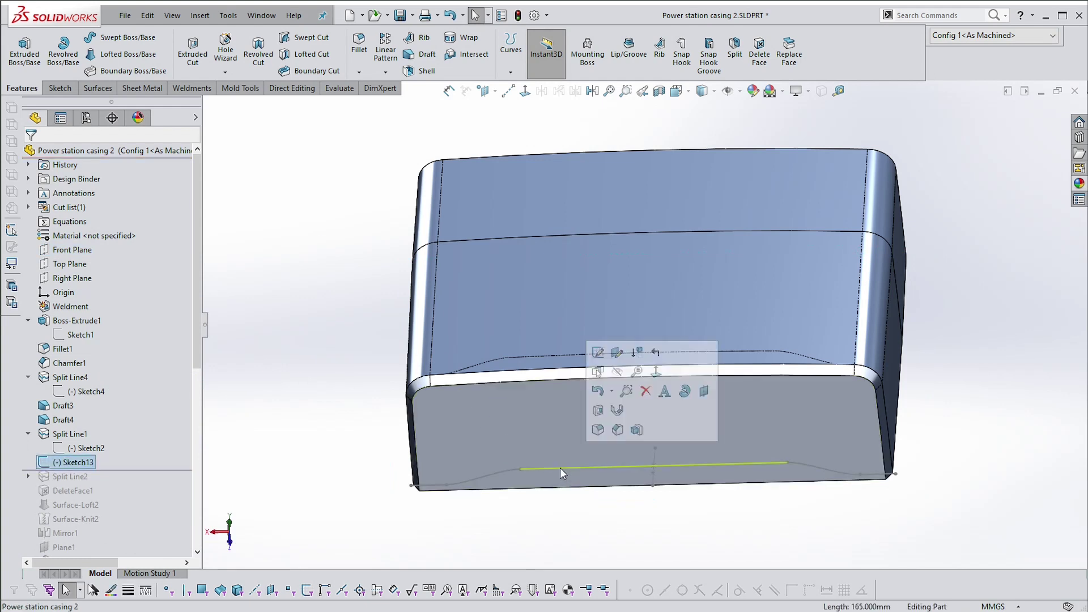
right_click(74, 462)
left_click(92, 403)
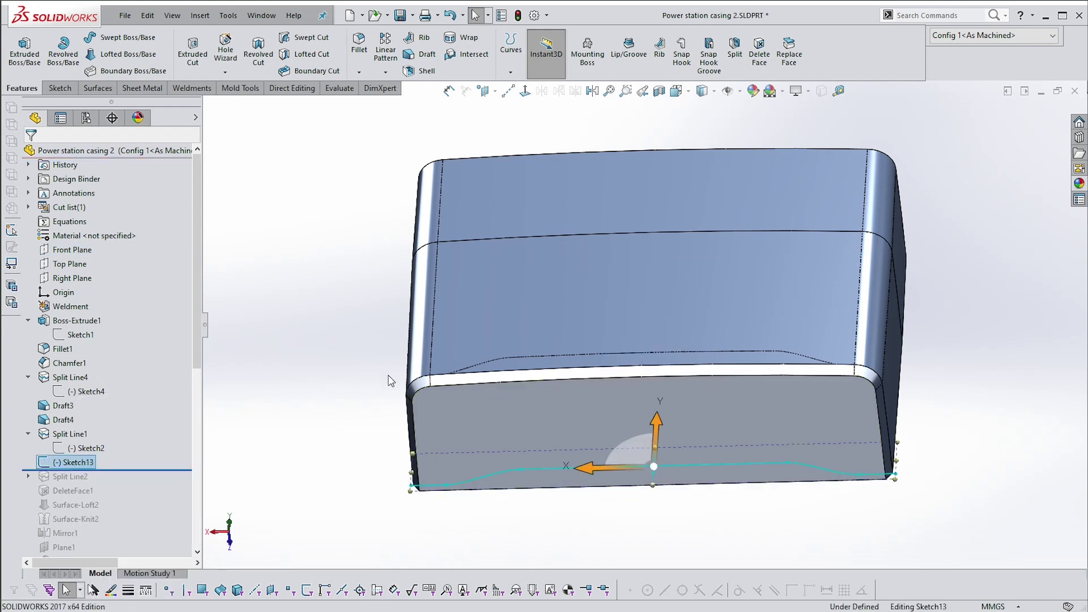
right_click(1014, 282)
left_click(1000, 265)
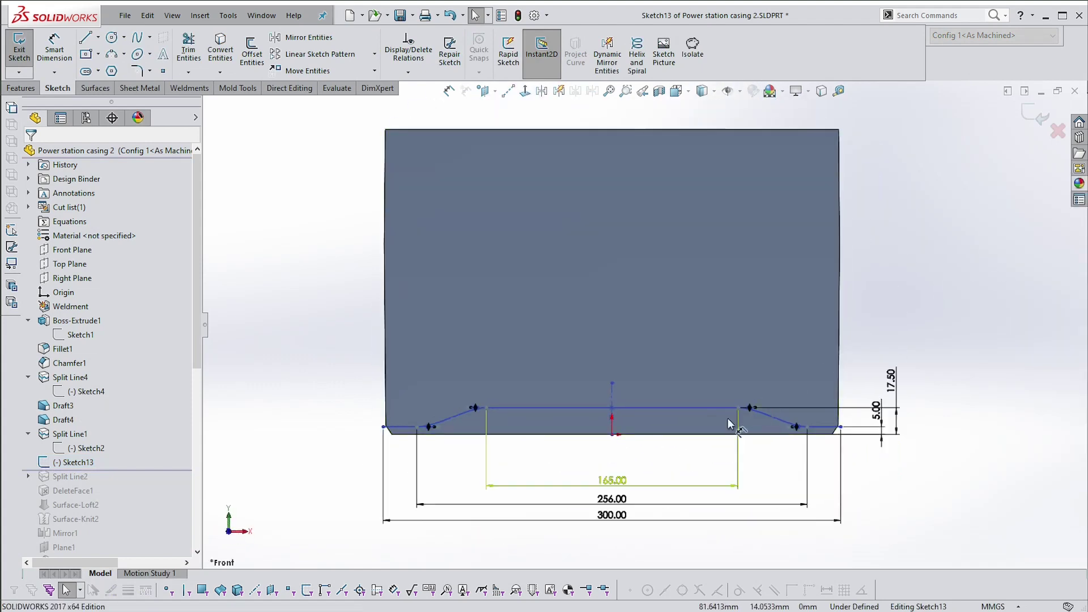
left_click(612, 435)
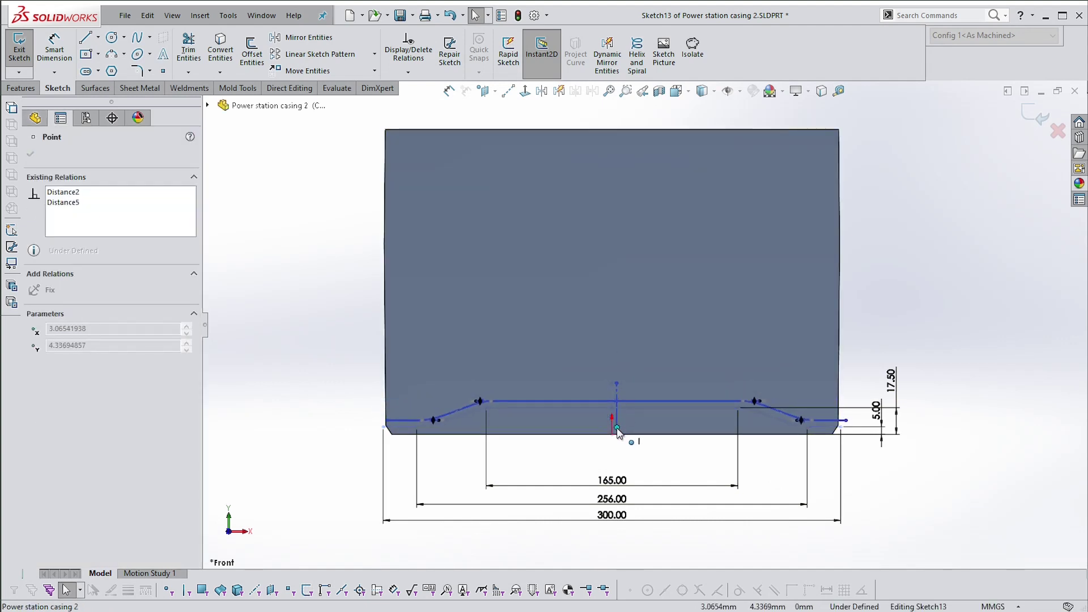
key("Escape")
- Check the tangent relations of the spline beside the straight middle line in the pasted sketch
scroll(761, 445, "down", 5)
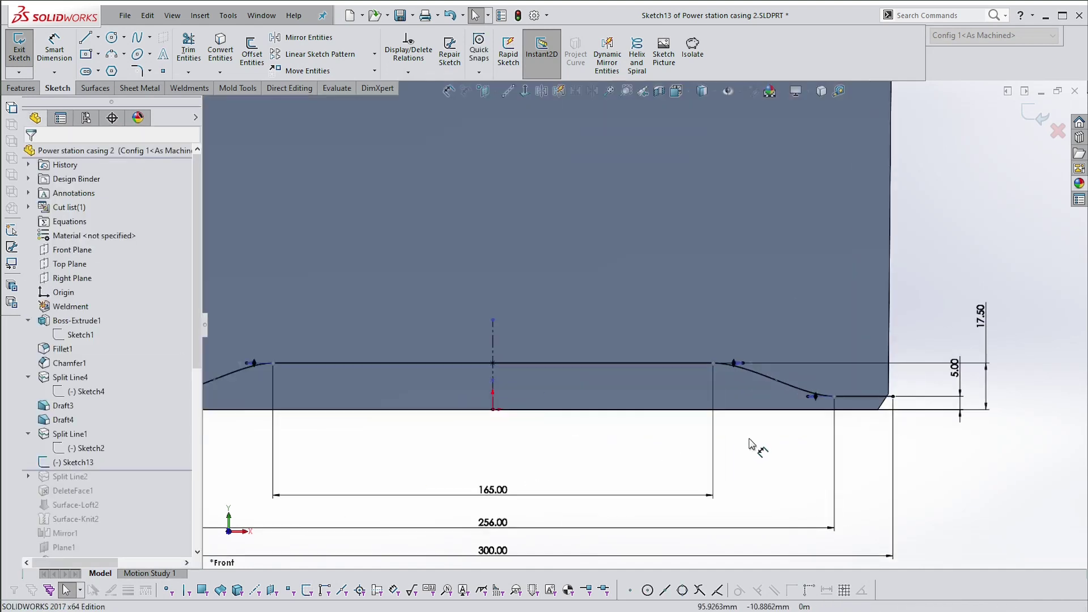
left_click(712, 344)
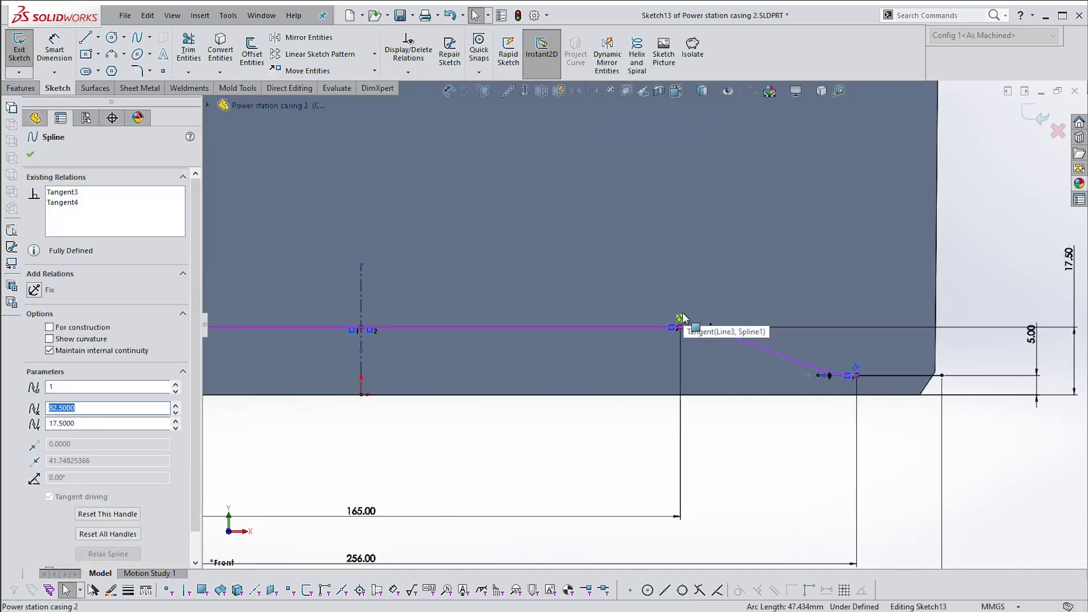
scroll(742, 444, "up", 4)
- Delete the 256, 300, 17.5 and 5 mm dimensions from the pasted sketch, keeping only the 165 mm width
left_click_drag(697, 466, 471, 365)
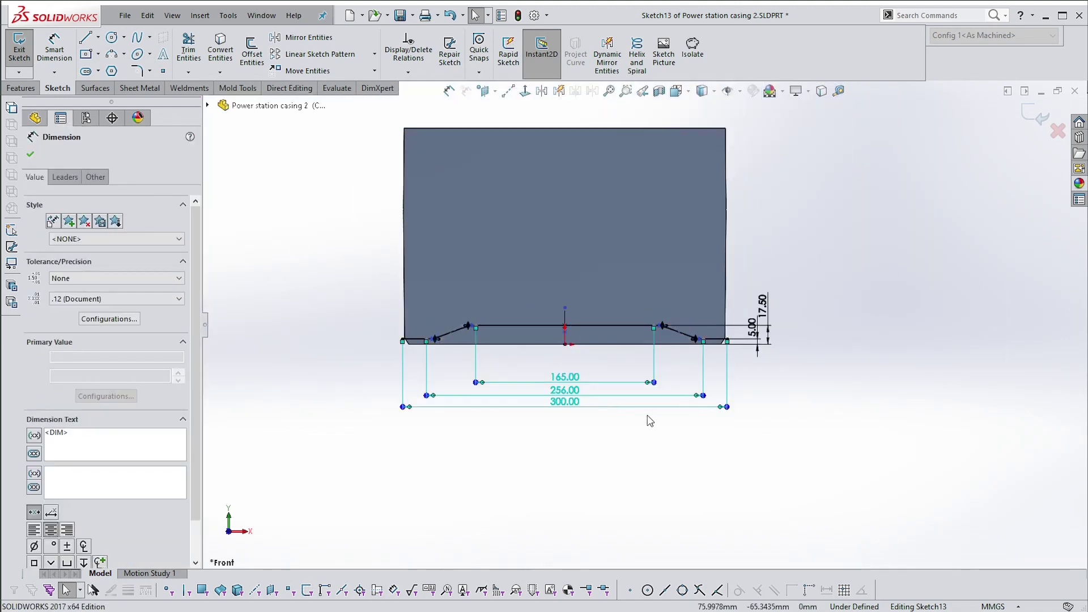
left_click(604, 427)
left_click_drag(605, 427, 518, 389)
key("Delete")
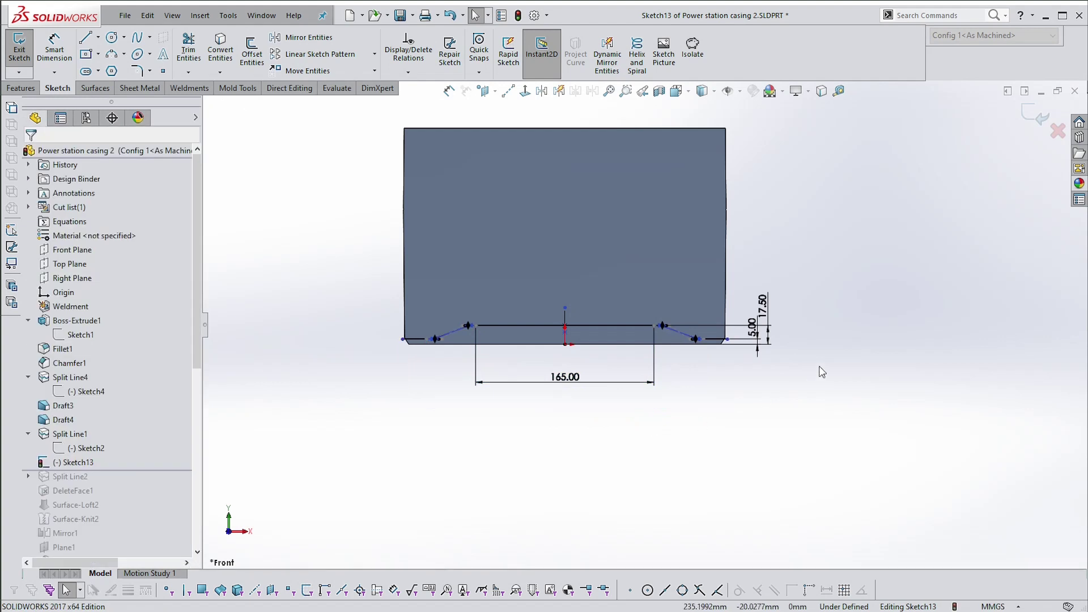
left_click_drag(819, 367, 747, 262)
key("Delete")
- Flip the profile by moving its outer end lines above the straight middle line, and close the sketch
scroll(730, 333, "down", 2)
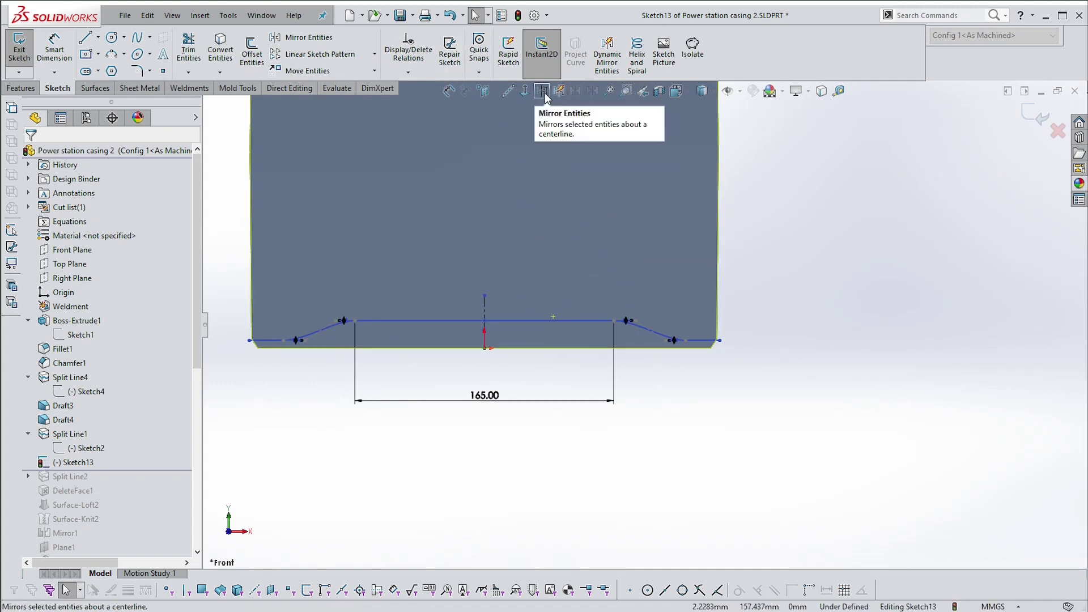
left_click_drag(701, 344, 694, 288)
left_click(735, 339)
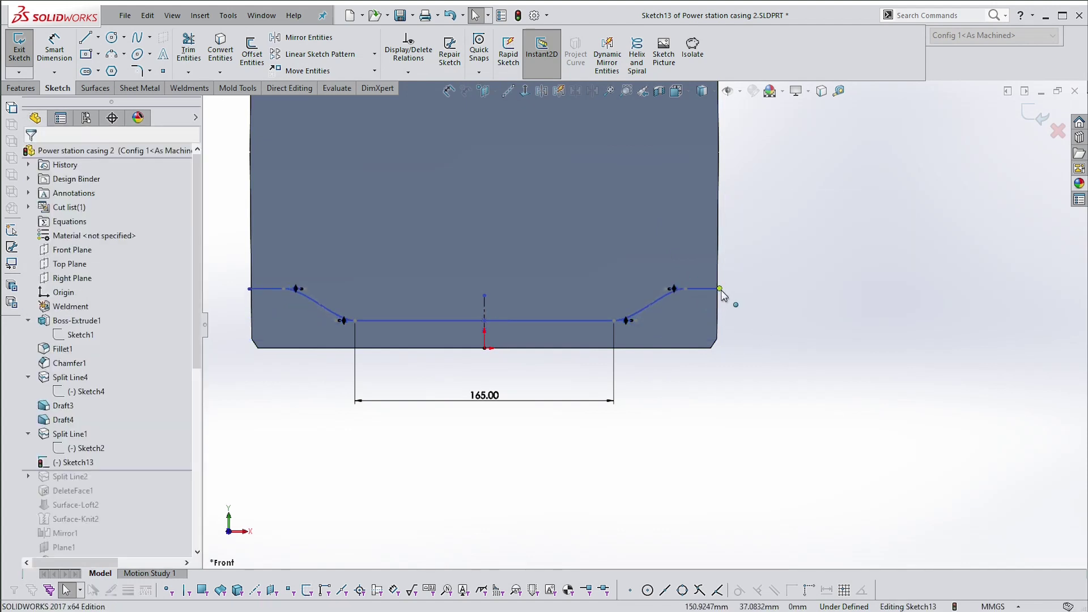
scroll(703, 272, "up", 1)
scroll(702, 170, "up", 2)
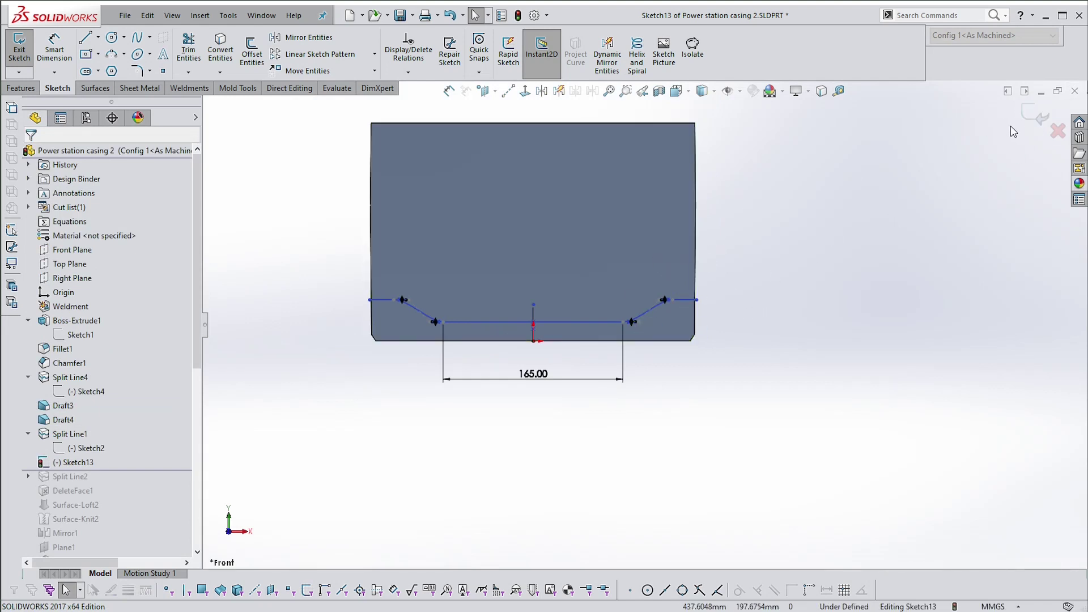
left_click(1031, 117)
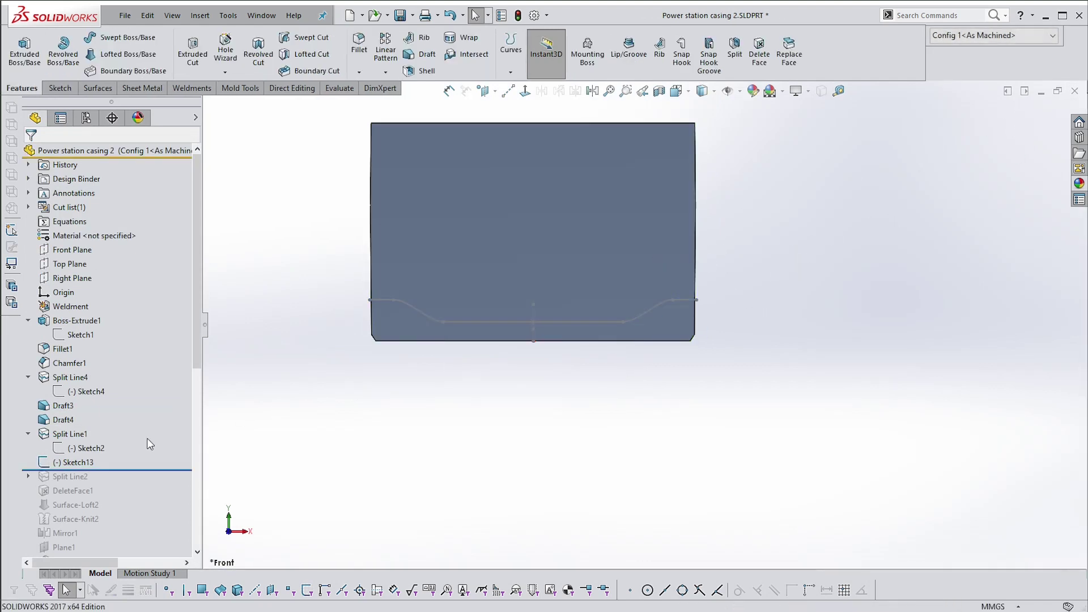
- Change the sketch plane of Sketch13 from the Front Plane to the Top Plane
right_click(56, 464)
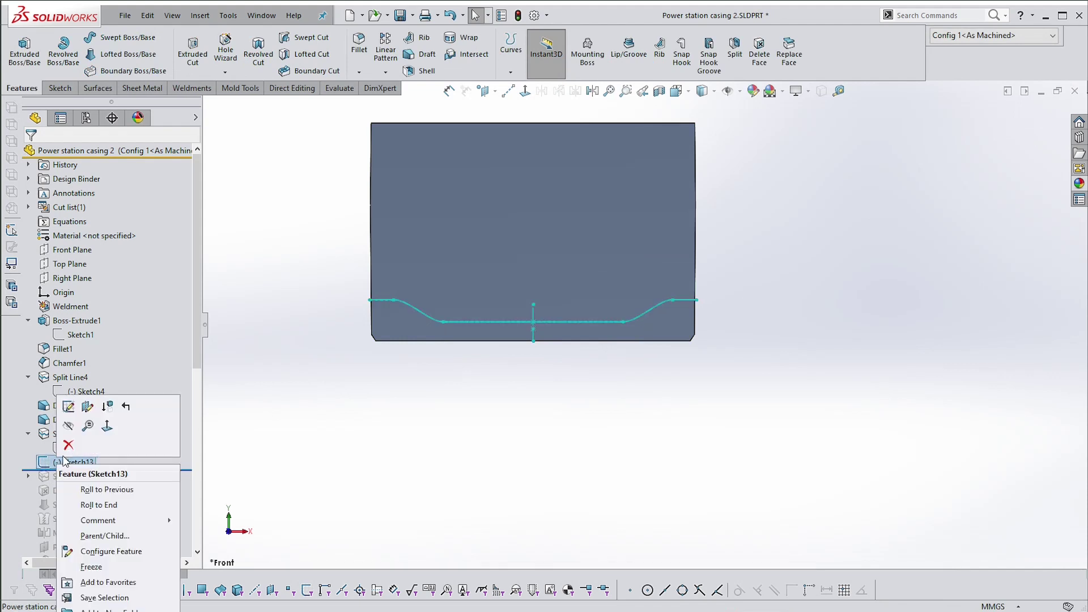
left_click(88, 406)
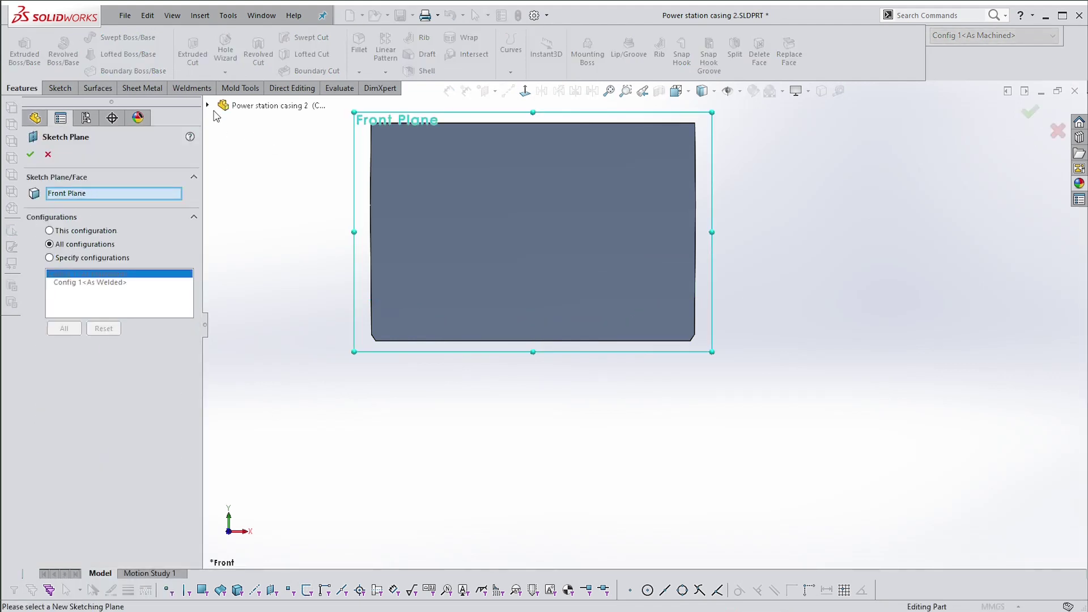
left_click(207, 105)
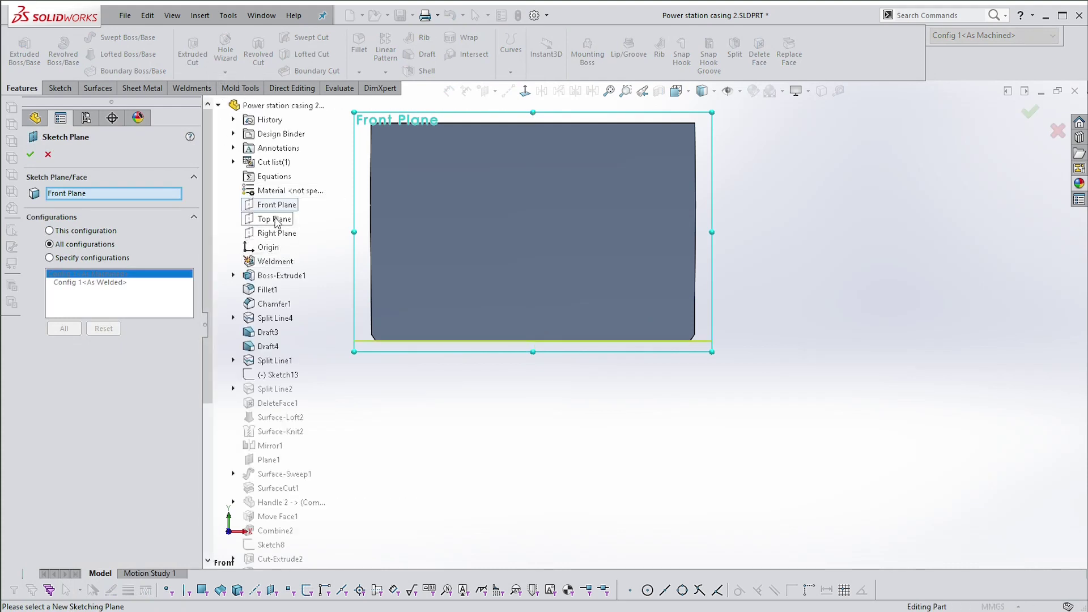
left_click(274, 218)
left_click(30, 156)
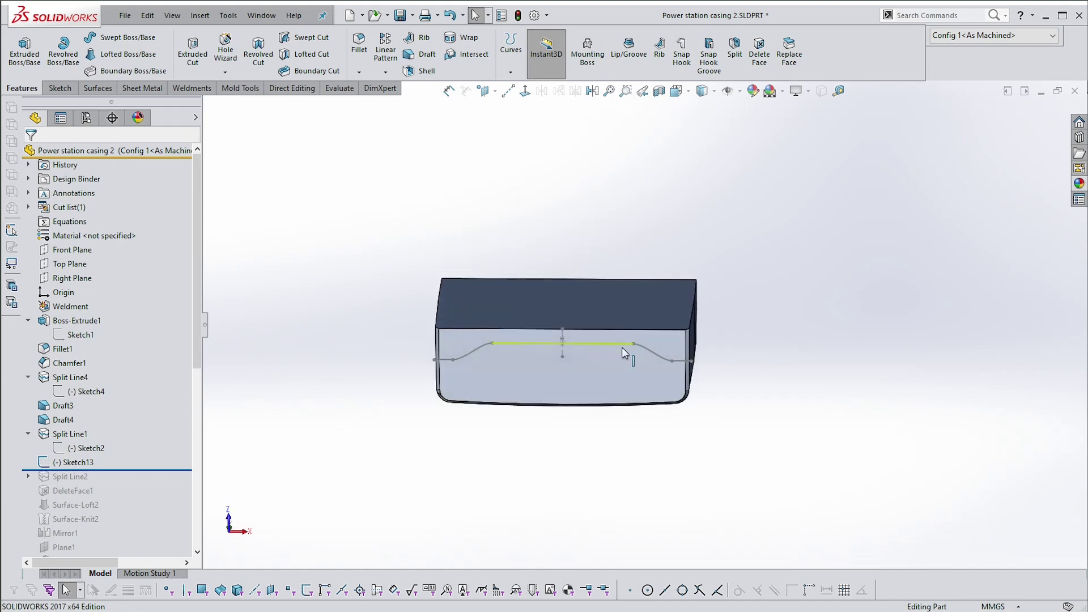
- Reopen Sketch13 and attach its outer endpoint to the bottom face's edge vertex where the rounded corner begins
left_click(621, 344)
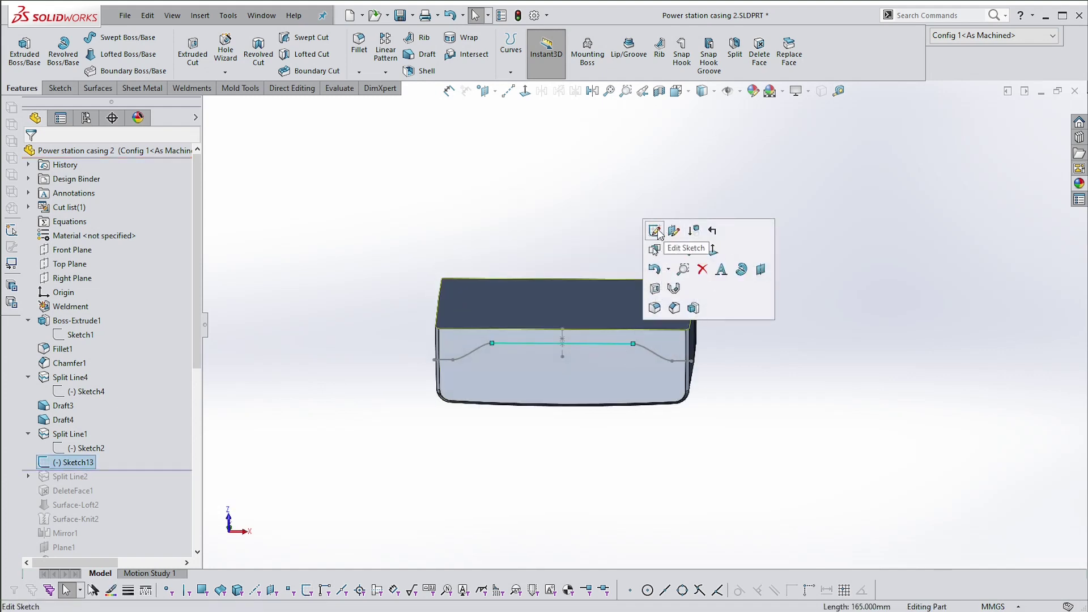
left_click(655, 230)
scroll(748, 308, "up", 4)
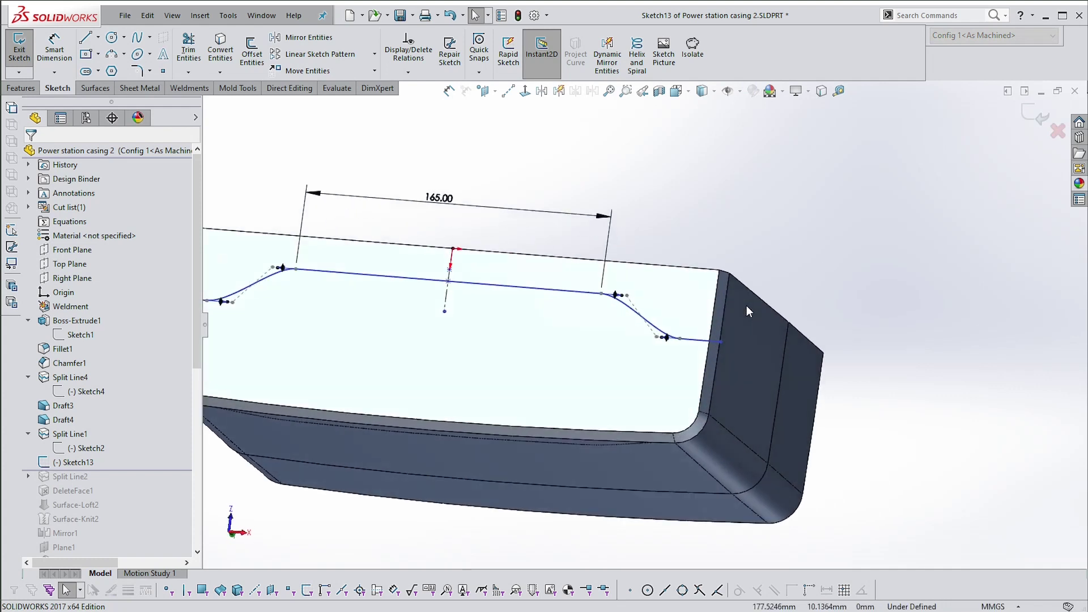
middle_click_drag(746, 307, 735, 321)
left_click_drag(734, 320, 665, 416)
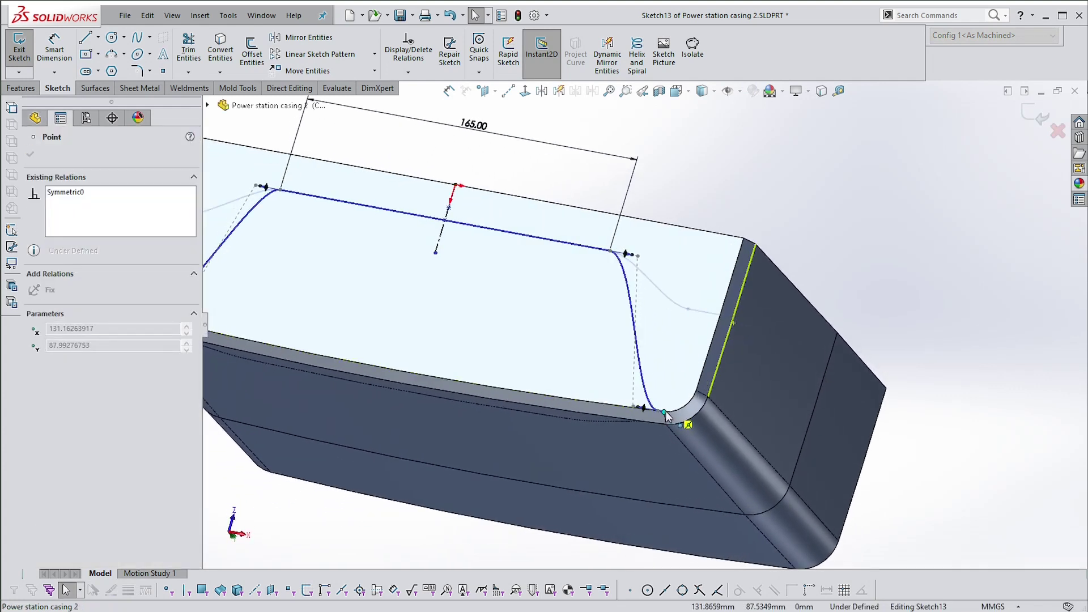
- Move the spline's lower endpoint inward from the corner to about X 112 mm, lengthening the outer end line
scroll(808, 390, "down", 5)
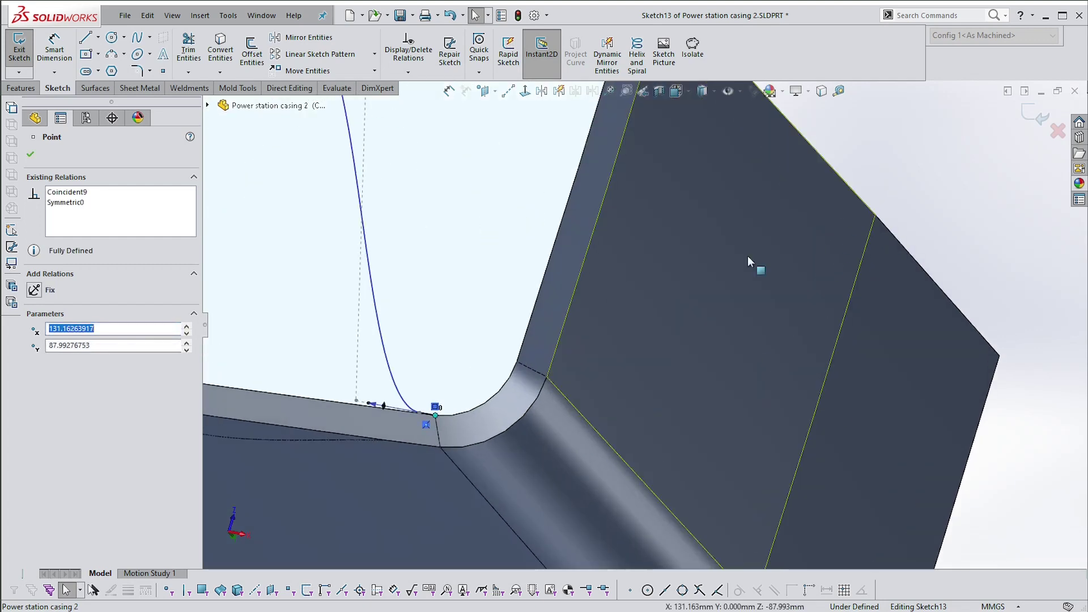
middle_click_drag(429, 422, 509, 436)
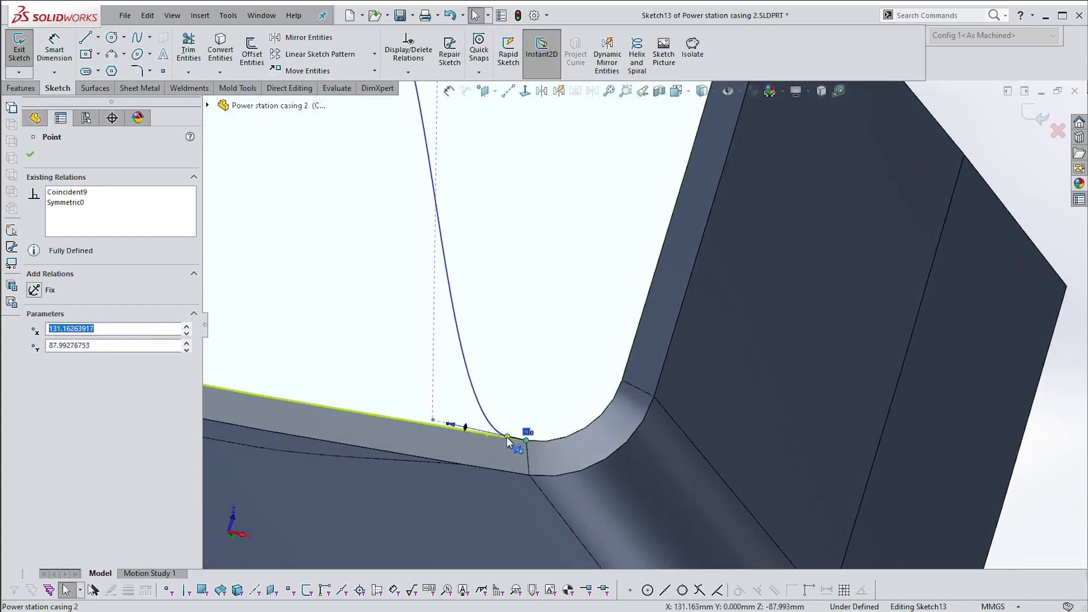
left_click_drag(508, 442, 409, 426)
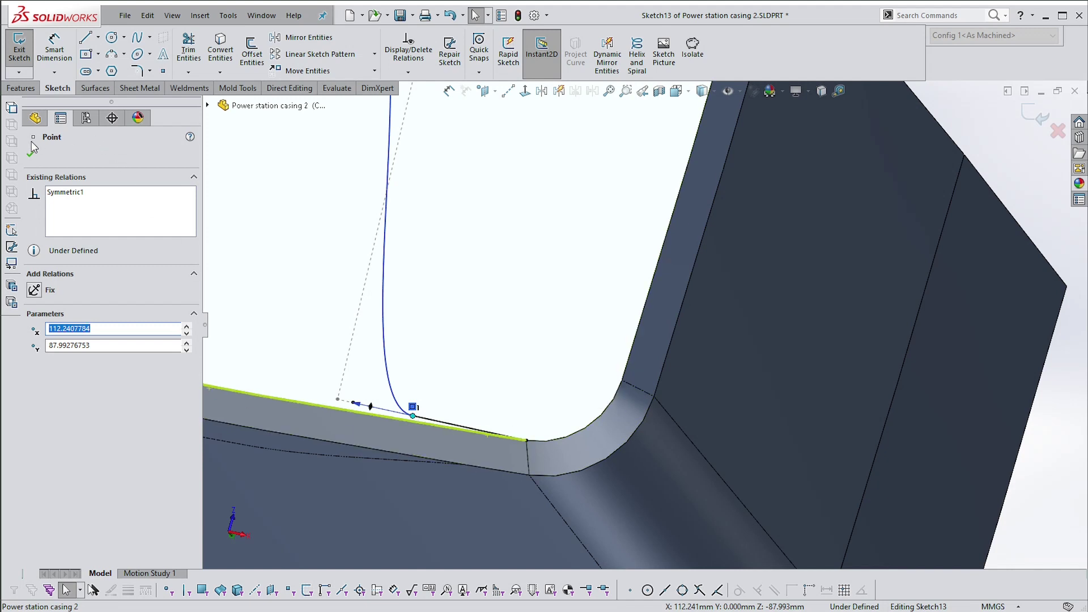
key("Escape")
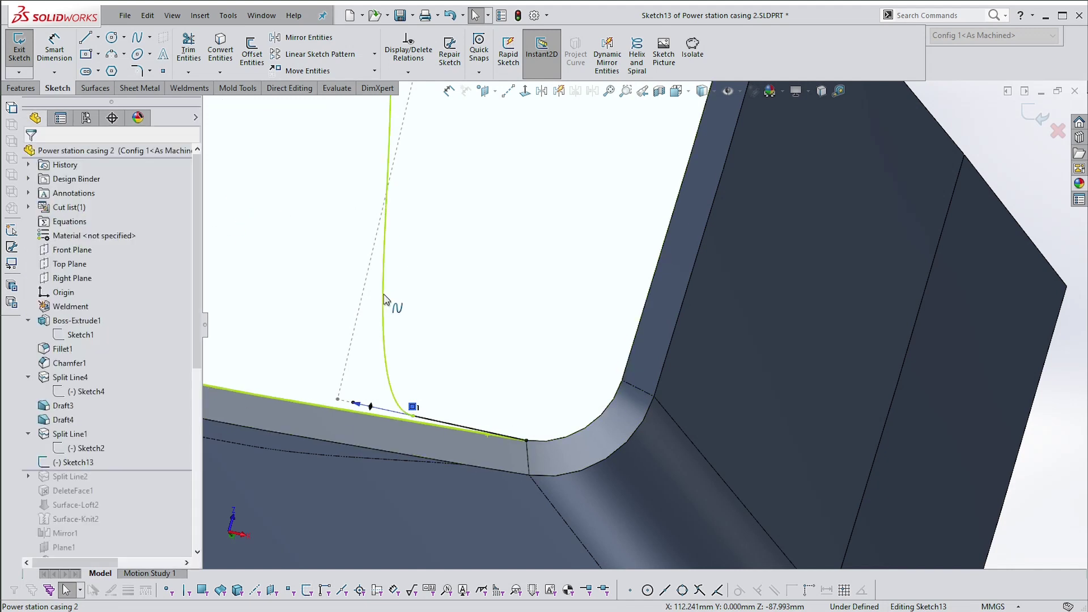
left_click(413, 415)
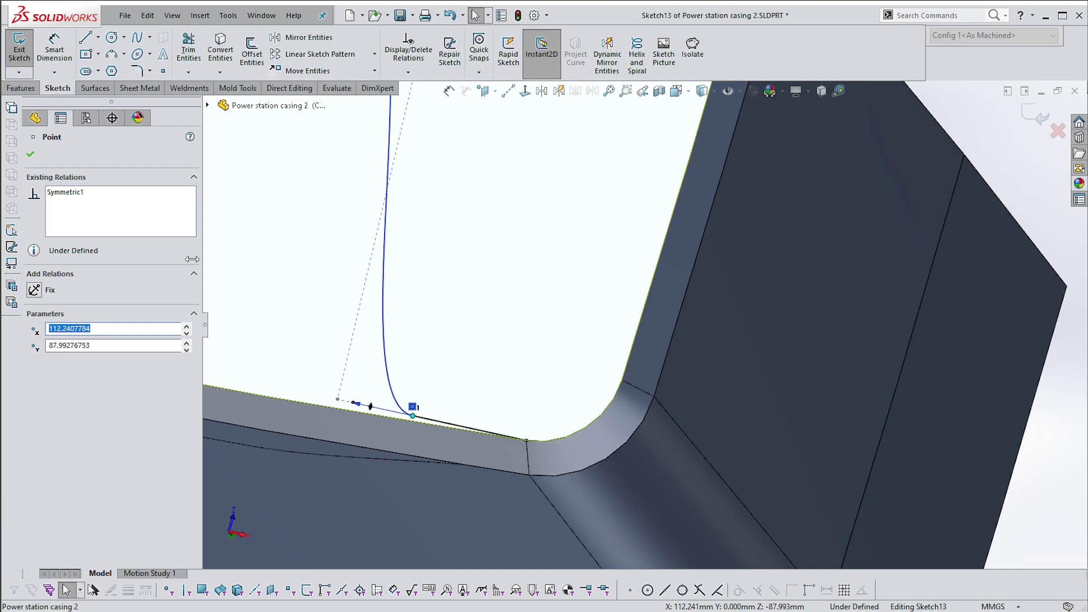
key("Escape")
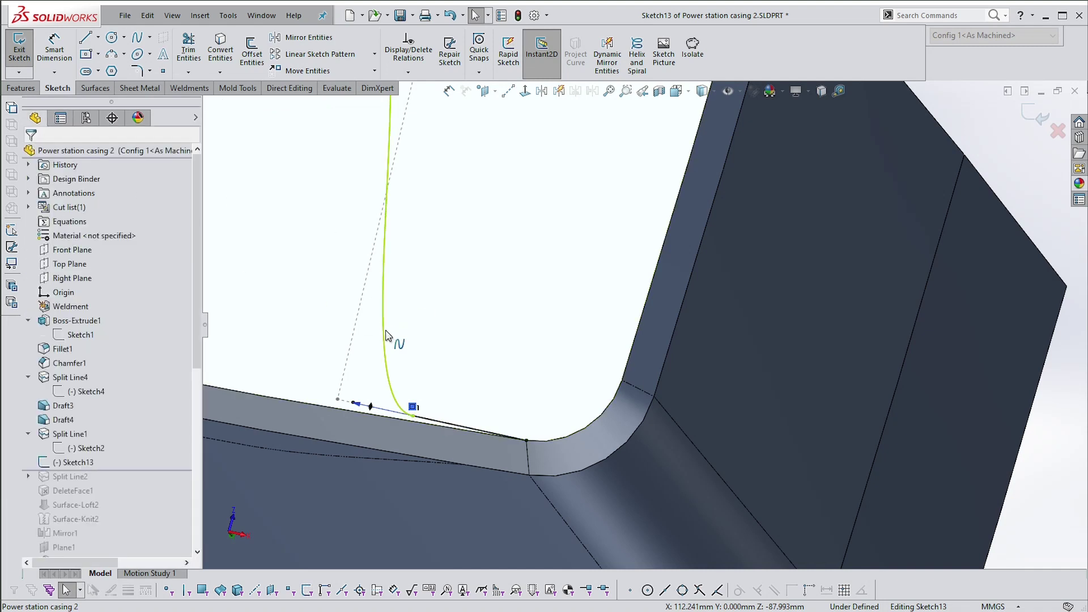
- Move the straight middle line close to the bottom face's long edge, about 3.8 mm from the outer end lines
left_click(384, 332)
key("Escape")
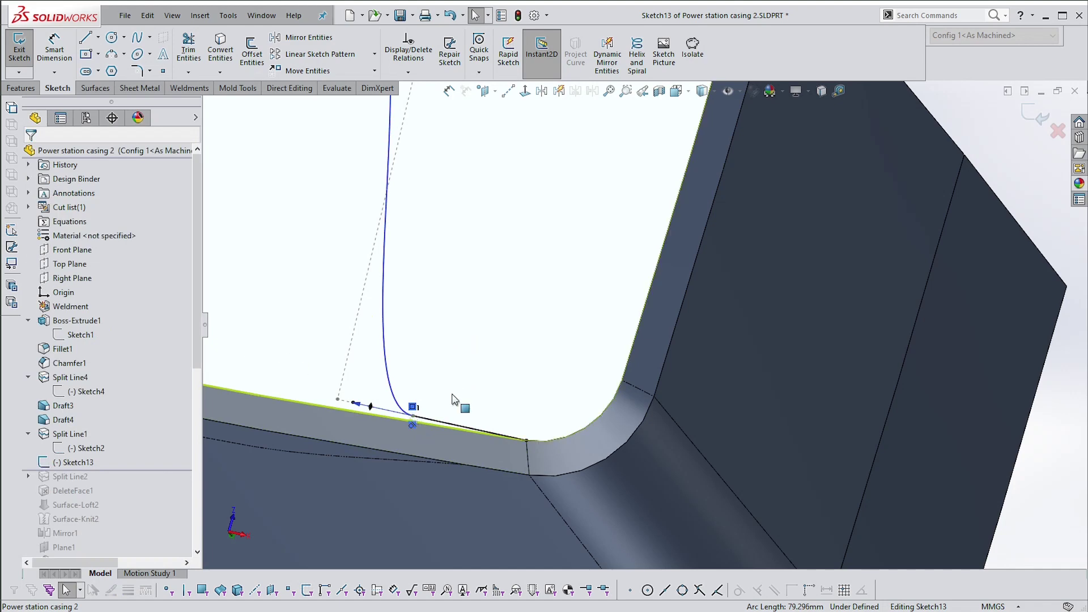
mouse_move(448, 383)
middle_mouse_down()
mouse_move(508, 423)
mouse_move(568, 416)
mouse_move(561, 407)
mouse_move(773, 243)
mouse_move(737, 247)
middle_mouse_up()
left_click(525, 415)
scroll(561, 406, "up", 2)
left_click(773, 242)
mouse_move(627, 289)
left_mouse_down()
mouse_move(606, 418)
mouse_move(626, 421)
mouse_move(580, 410)
left_mouse_up()
scroll(916, 357, "down", 4)
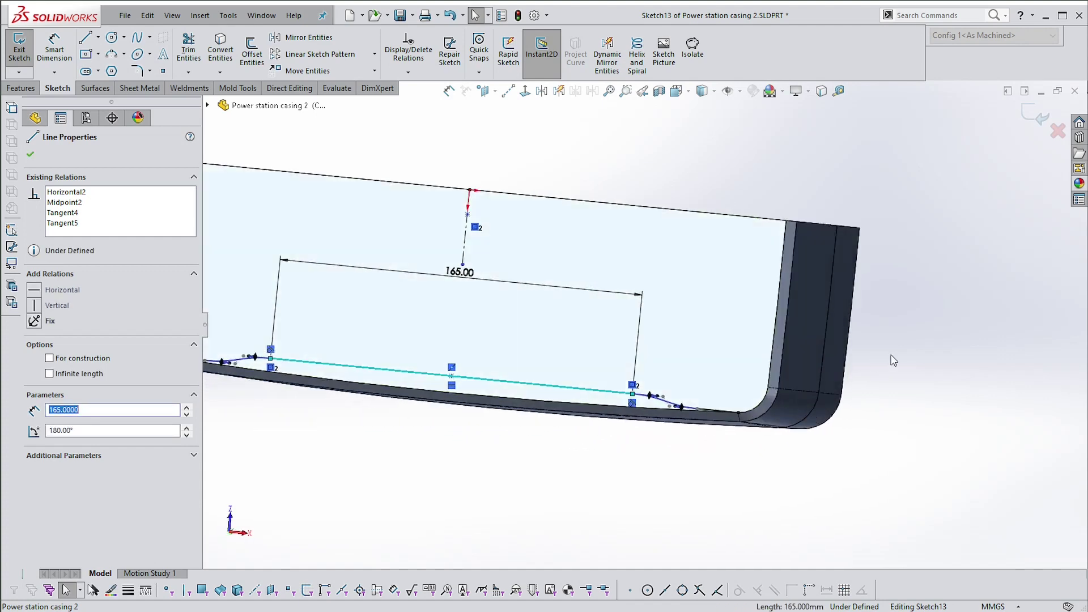
- Dimension the distance between the straight middle line and the outer end line as 1.5 mm
left_click(916, 351)
right_click_drag(917, 350, 913, 226)
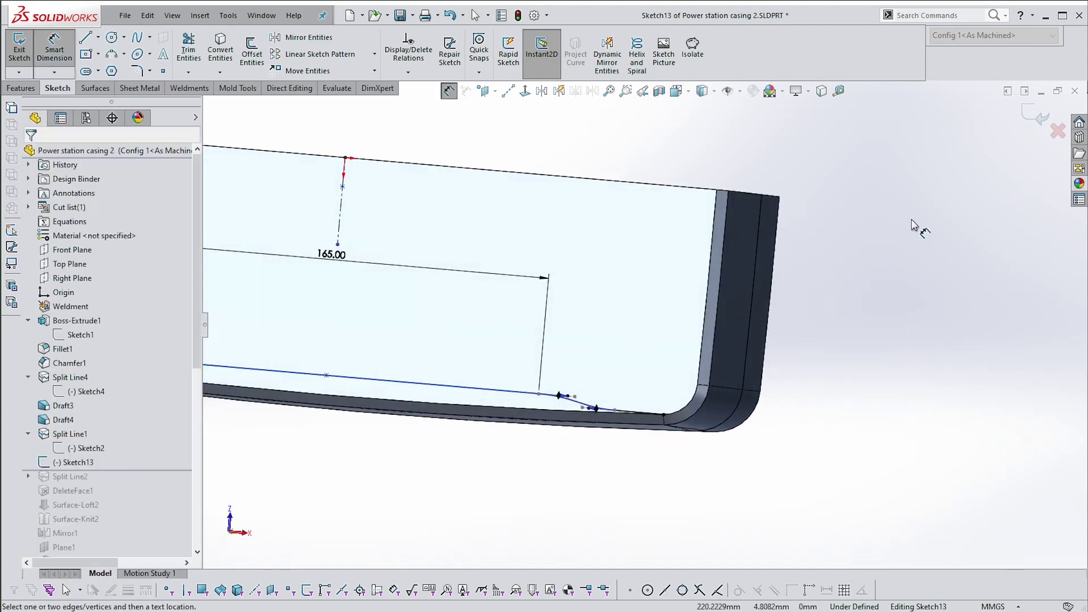
scroll(594, 400, "down", 4)
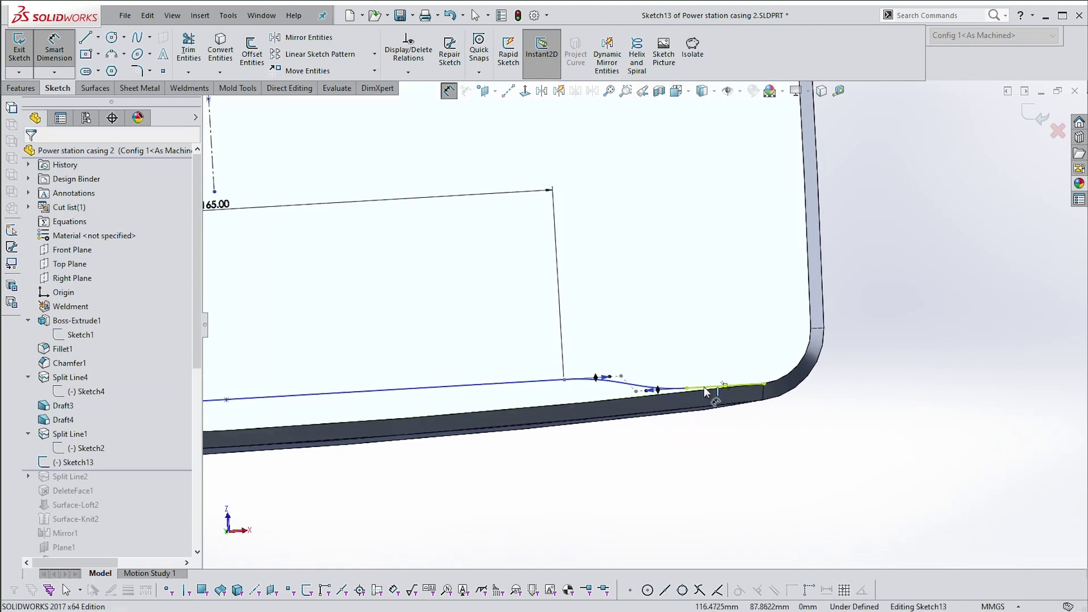
left_click(710, 389)
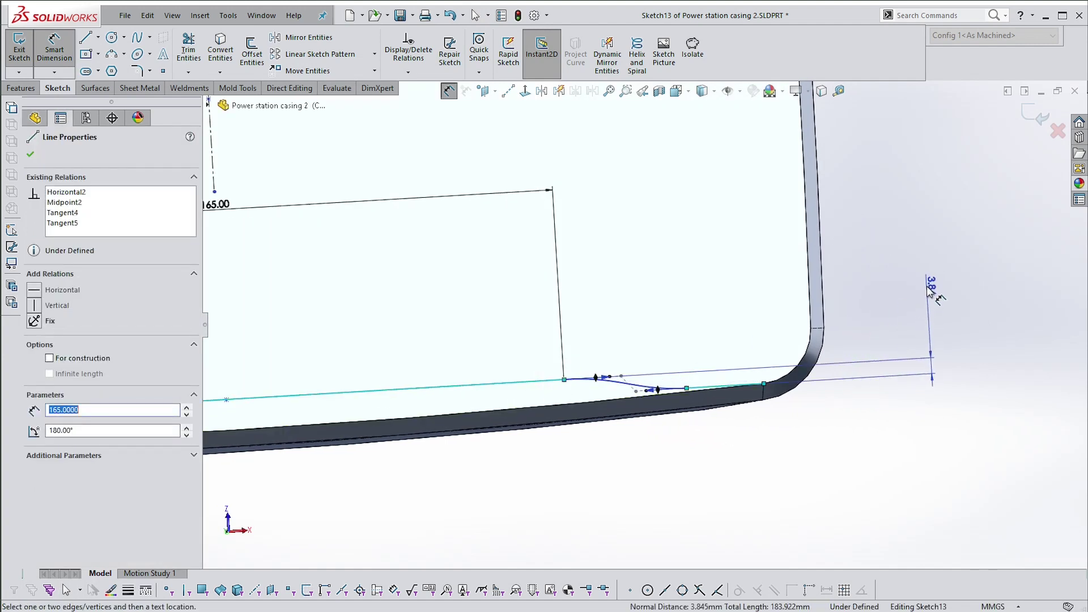
left_click(918, 286)
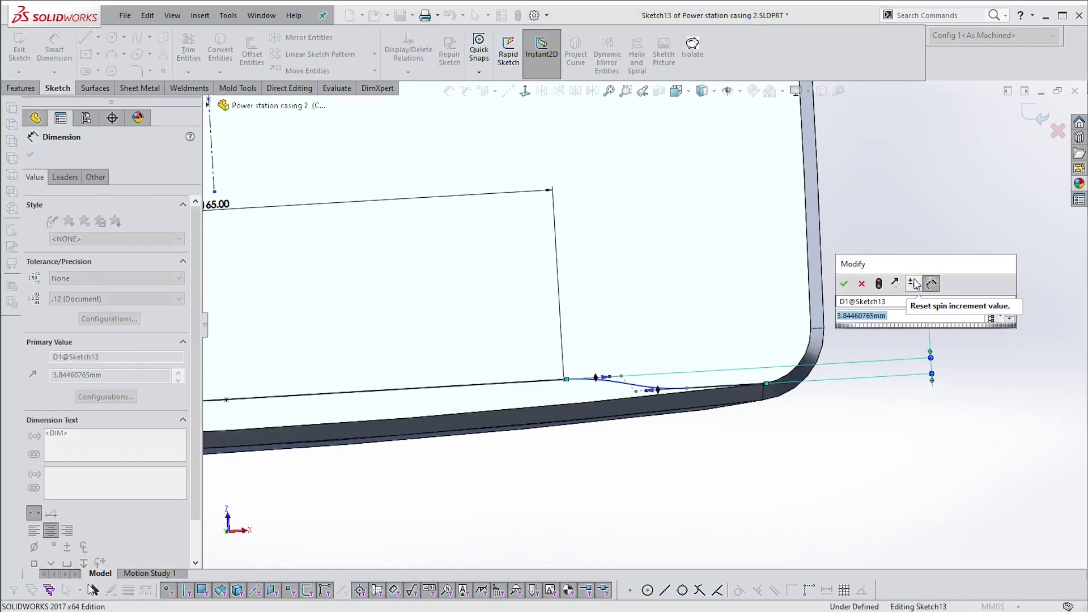
type("1.5")
key("Return")
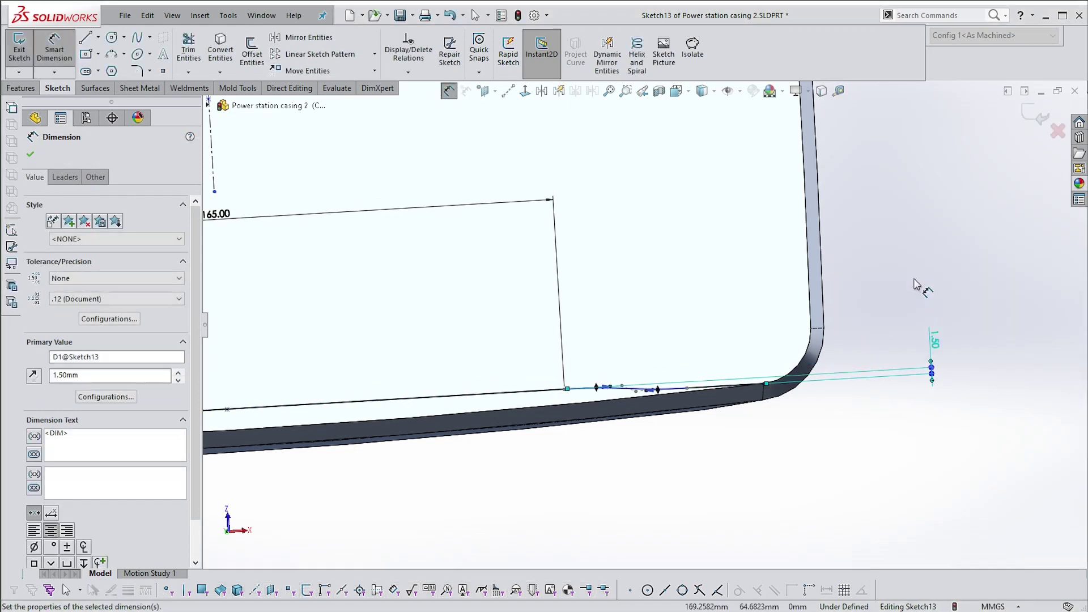
key("Escape")
- Dimension the distance between the inner endpoints of the two outer end lines as 220 mm
scroll(916, 284, "up", 2)
key("r")
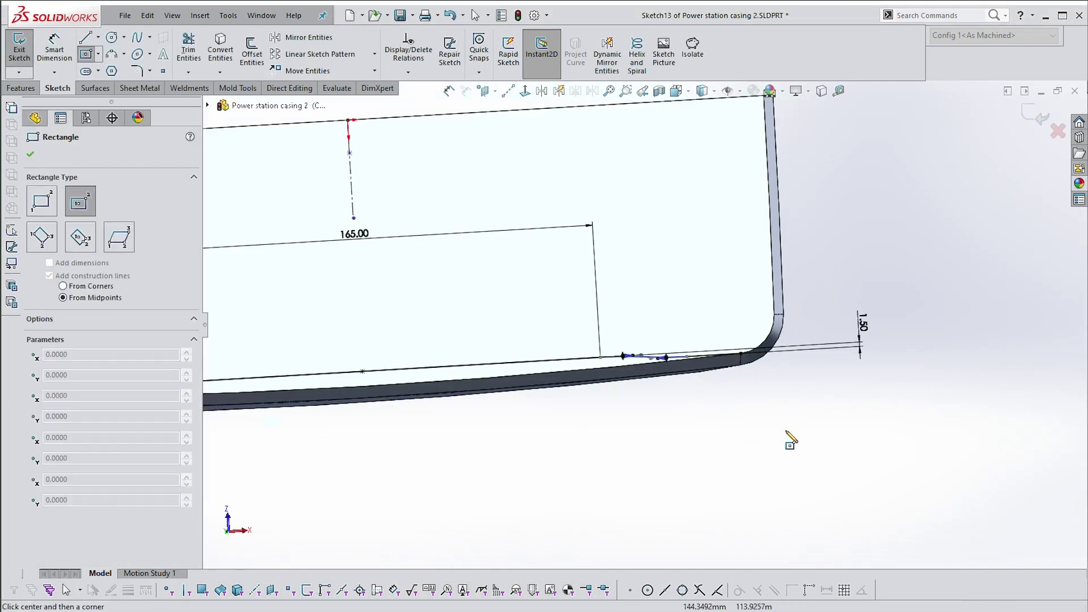
key("Escape")
right_click_drag(794, 435, 787, 379)
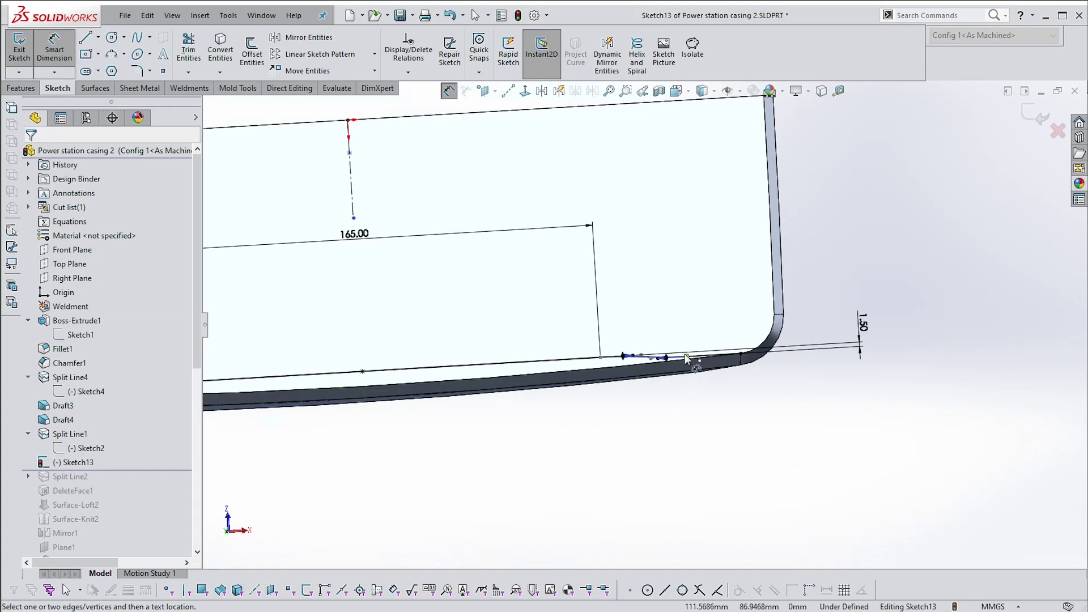
left_click(686, 358)
scroll(699, 396, "up", 3)
middle_click_drag(498, 376, 443, 361)
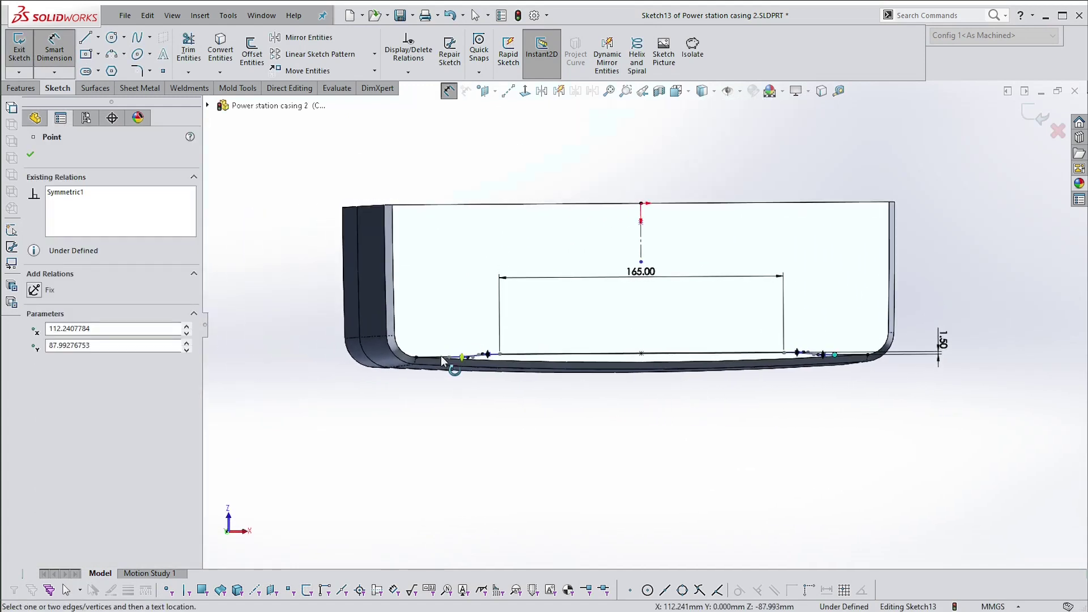
left_click(451, 358)
left_click(625, 432)
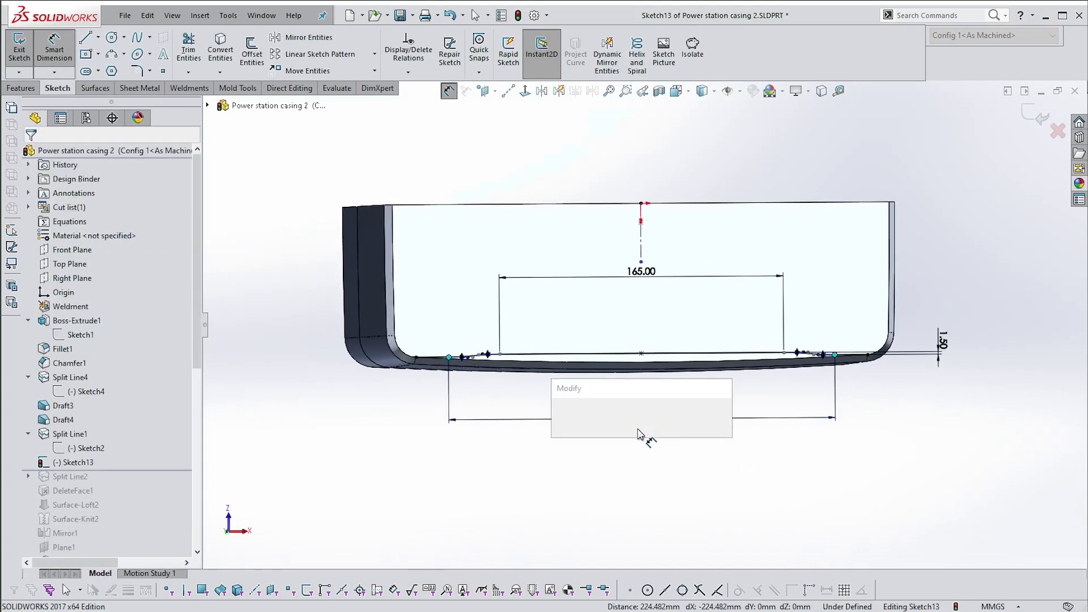
type("220")
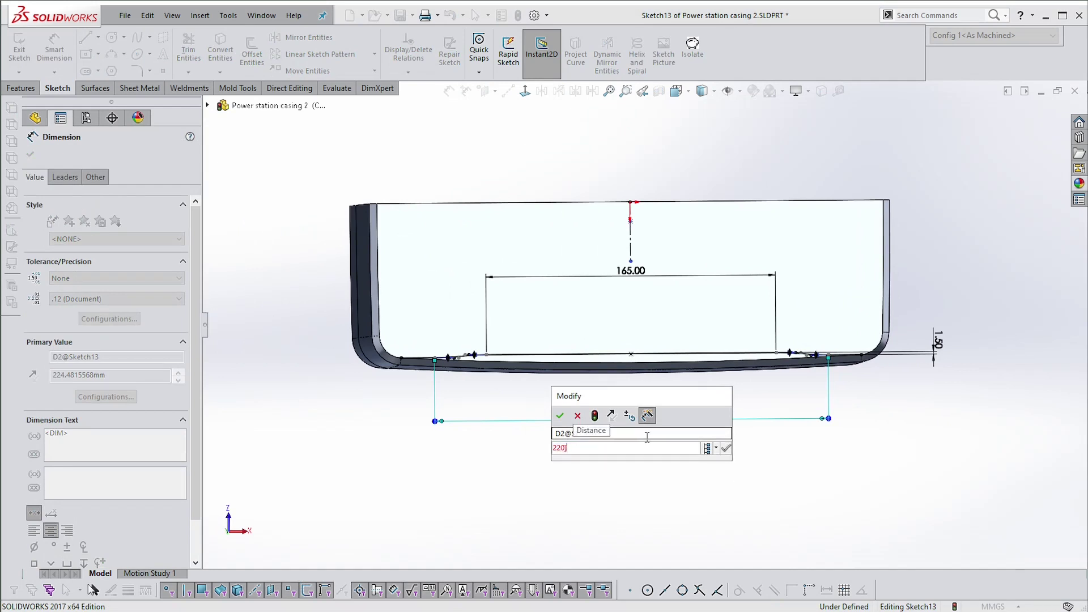
key("Return")
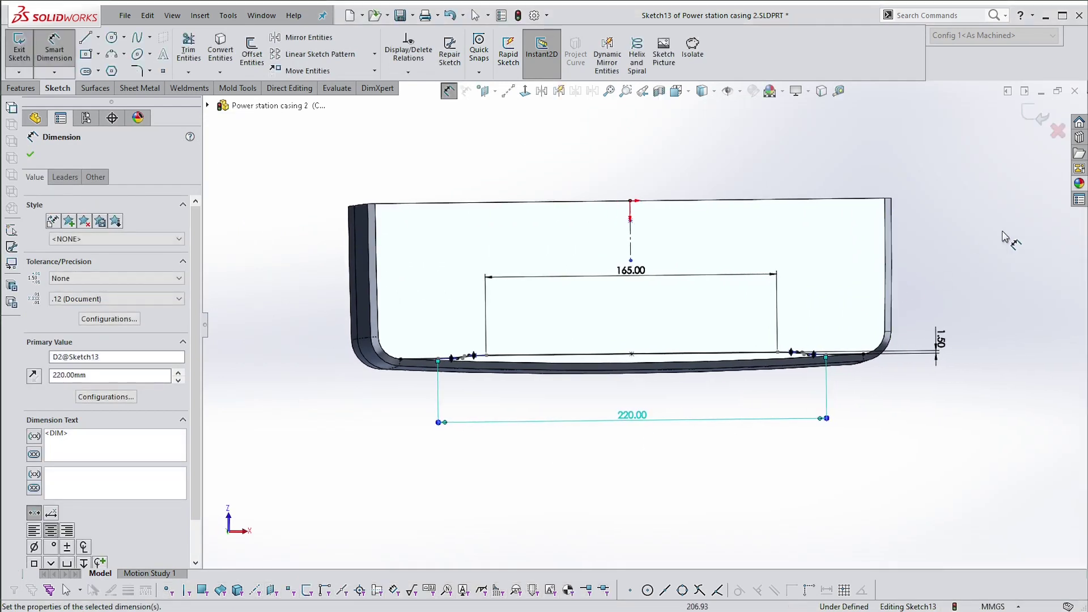
key("Escape")
- Set the distance between the outer end lines' inner endpoints to 240 mm and exit the sketch
mouse_move(1005, 238)
middle_mouse_down()
mouse_move(954, 274)
mouse_move(755, 345)
mouse_move(676, 351)
mouse_move(720, 350)
middle_mouse_up()
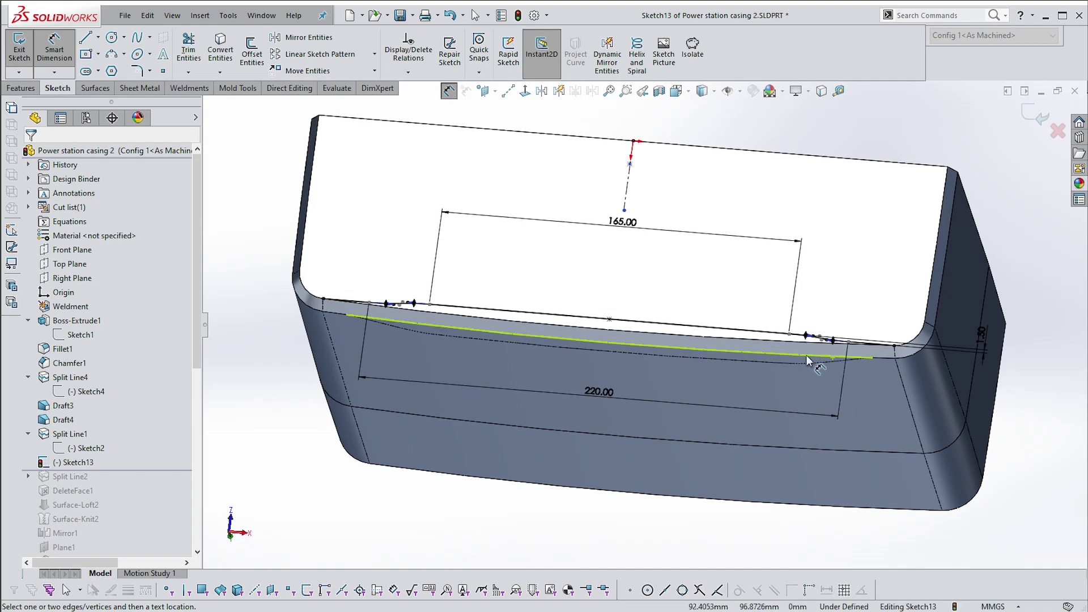
scroll(470, 311, "down", 3)
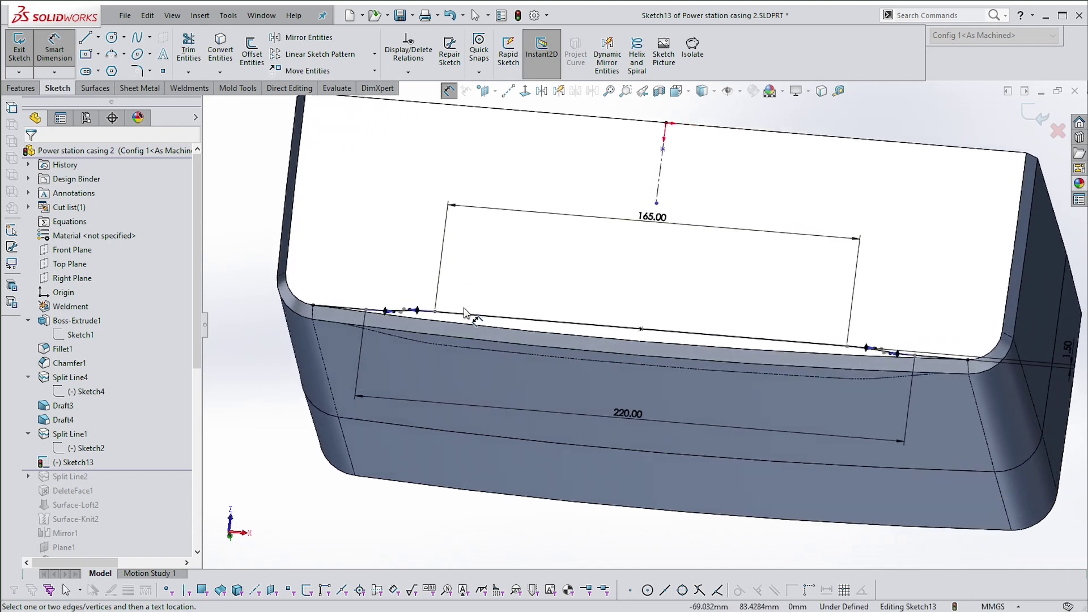
scroll(465, 313, "down", 2)
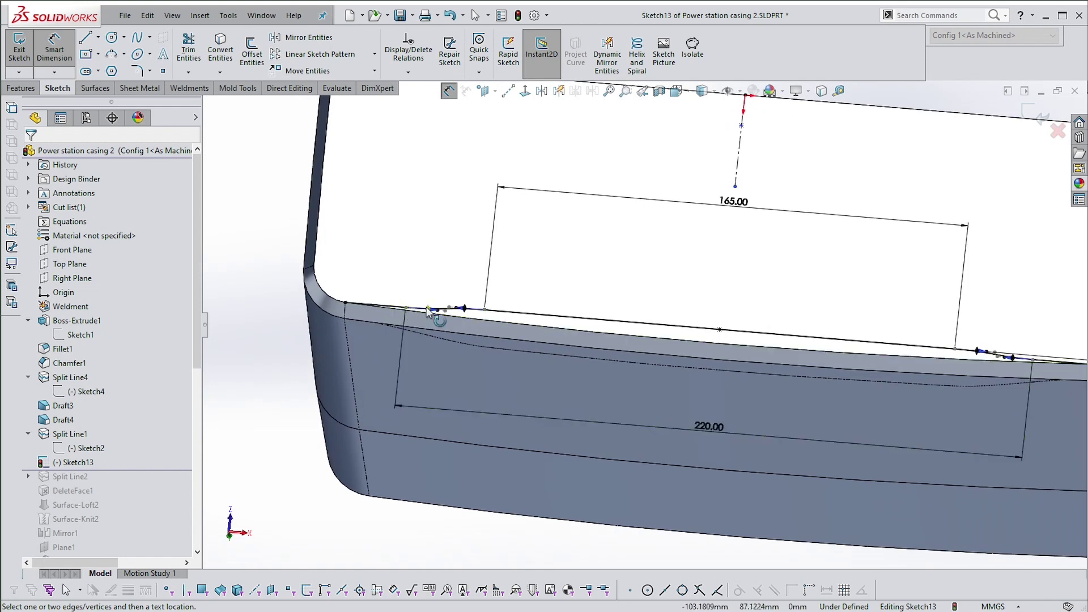
scroll(419, 312, "down", 3)
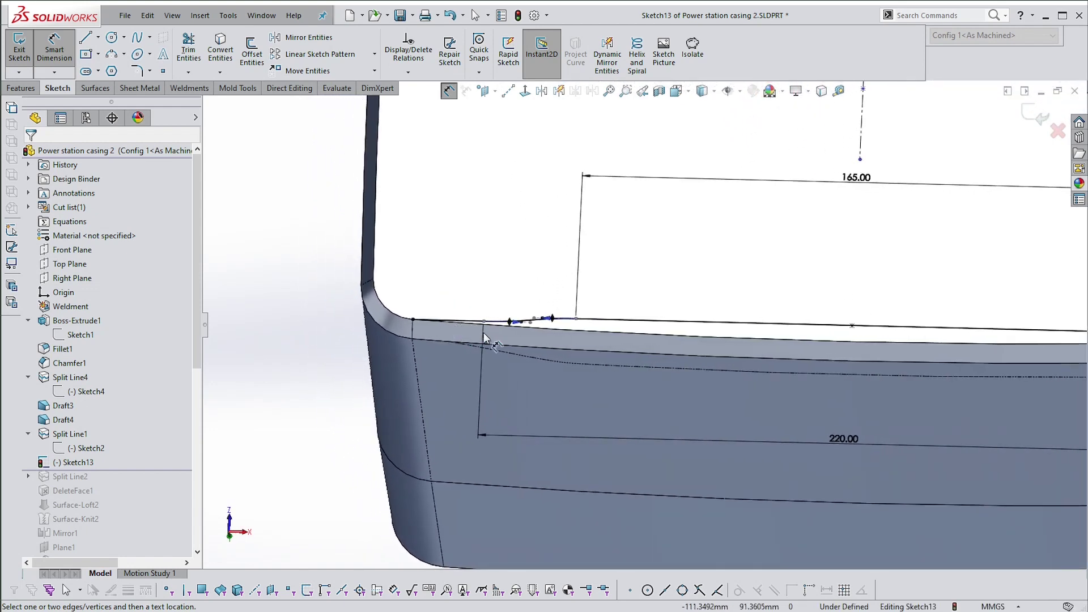
scroll(483, 337, "down", 3)
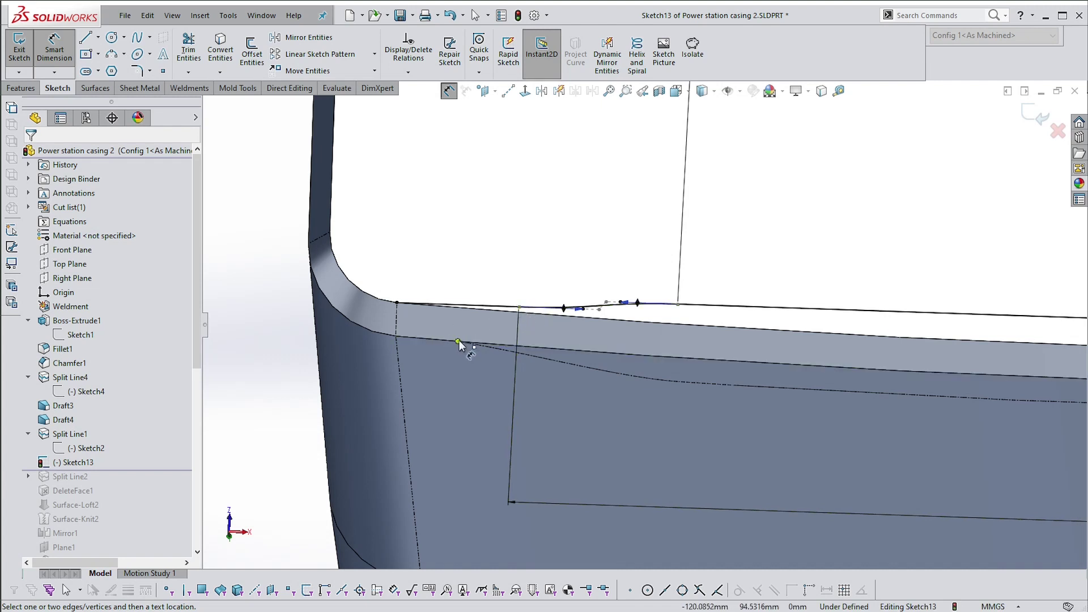
scroll(460, 344, "up", 3)
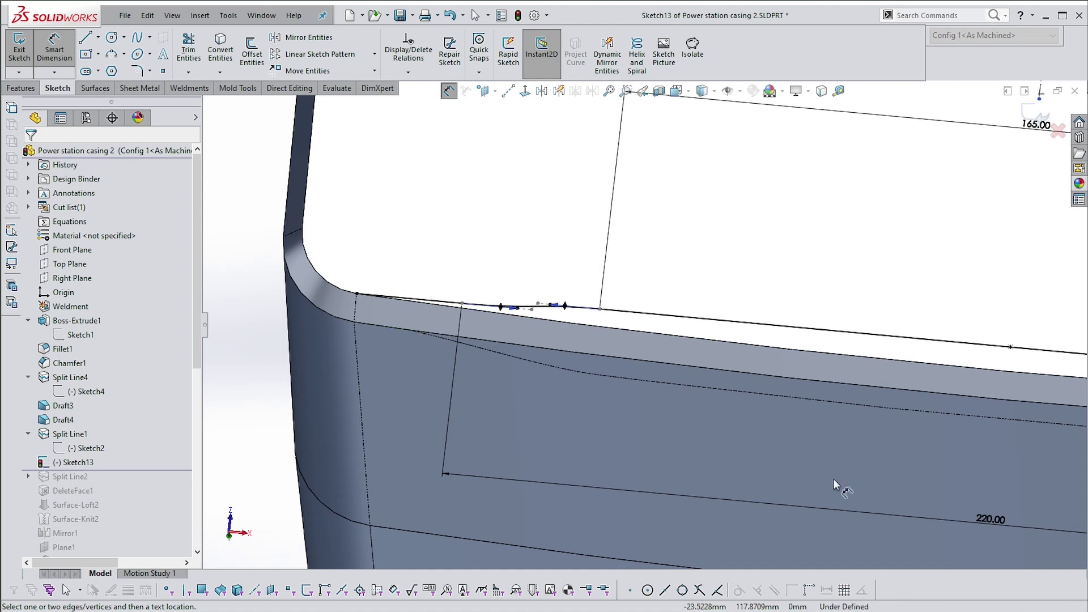
scroll(950, 513, "up", 1)
double_click(909, 497)
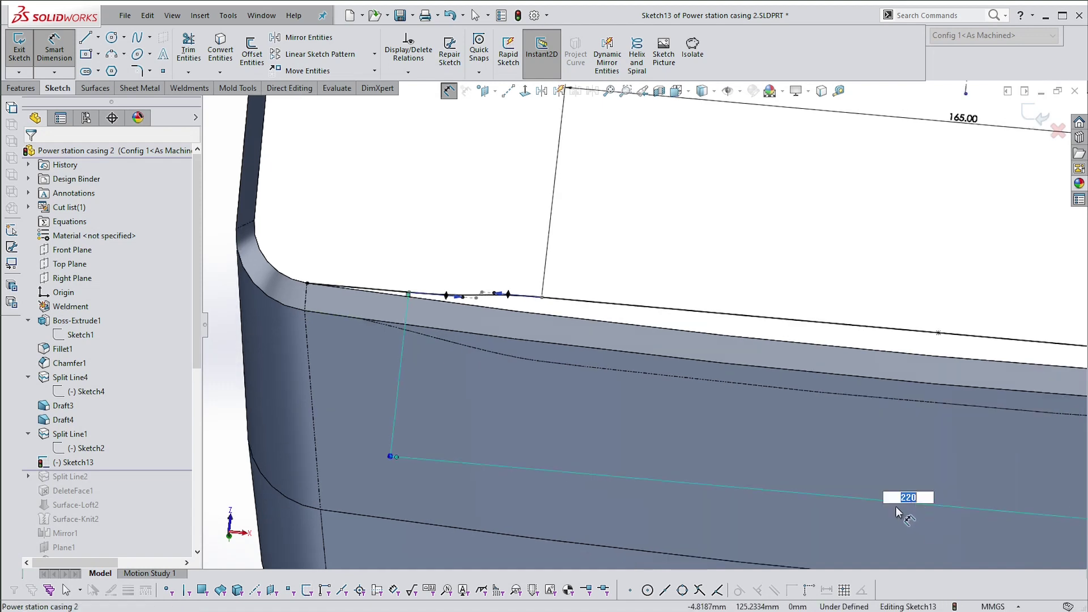
type("240")
key("Return")
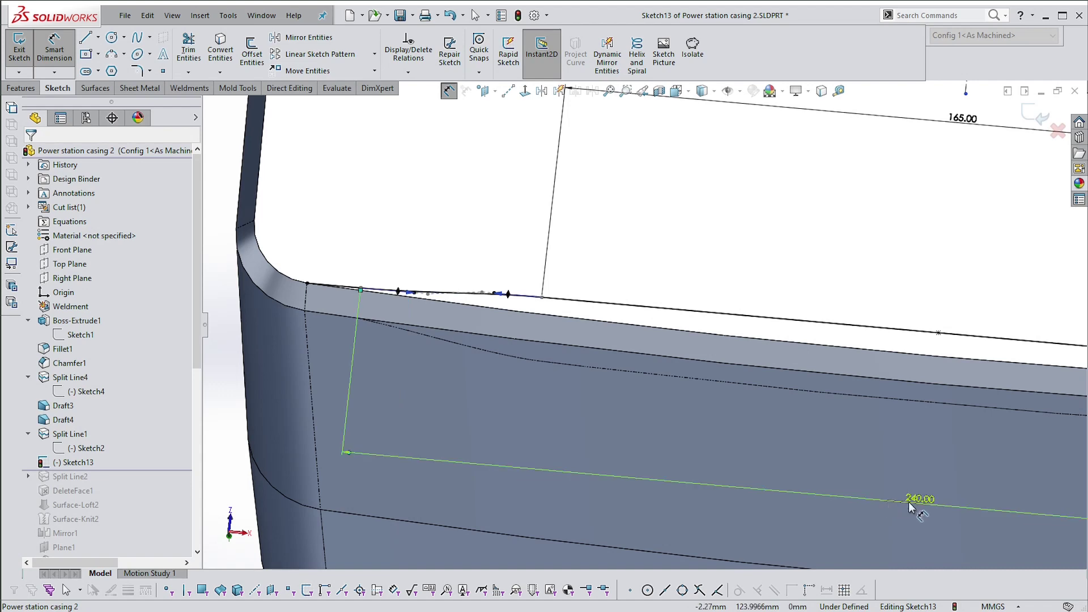
scroll(900, 483, "up", 7)
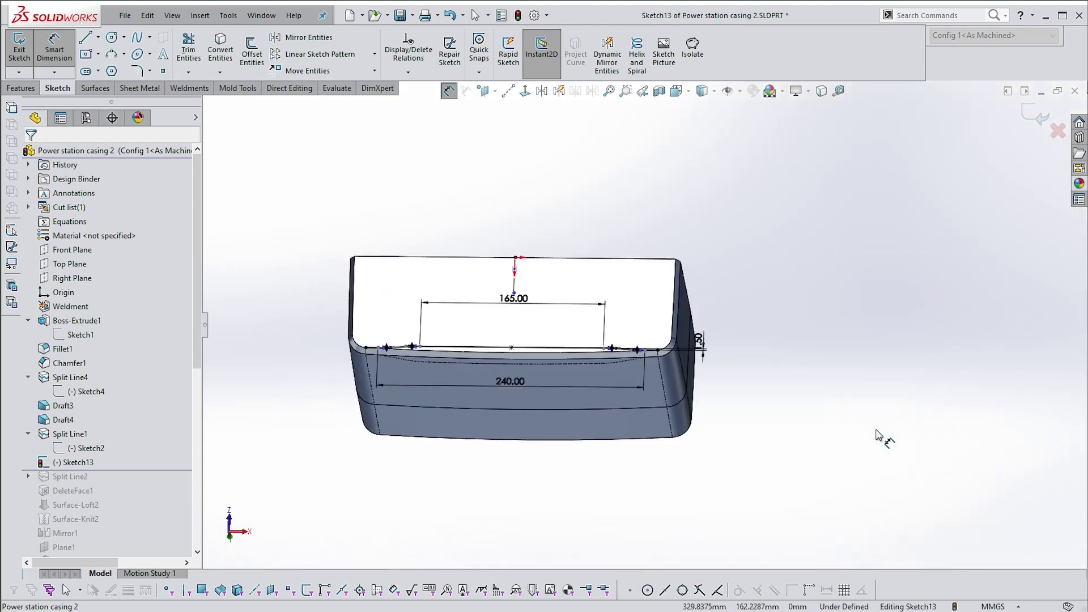
mouse_move(869, 391)
middle_mouse_down()
mouse_move(812, 307)
mouse_move(906, 150)
mouse_move(963, 136)
middle_mouse_up()
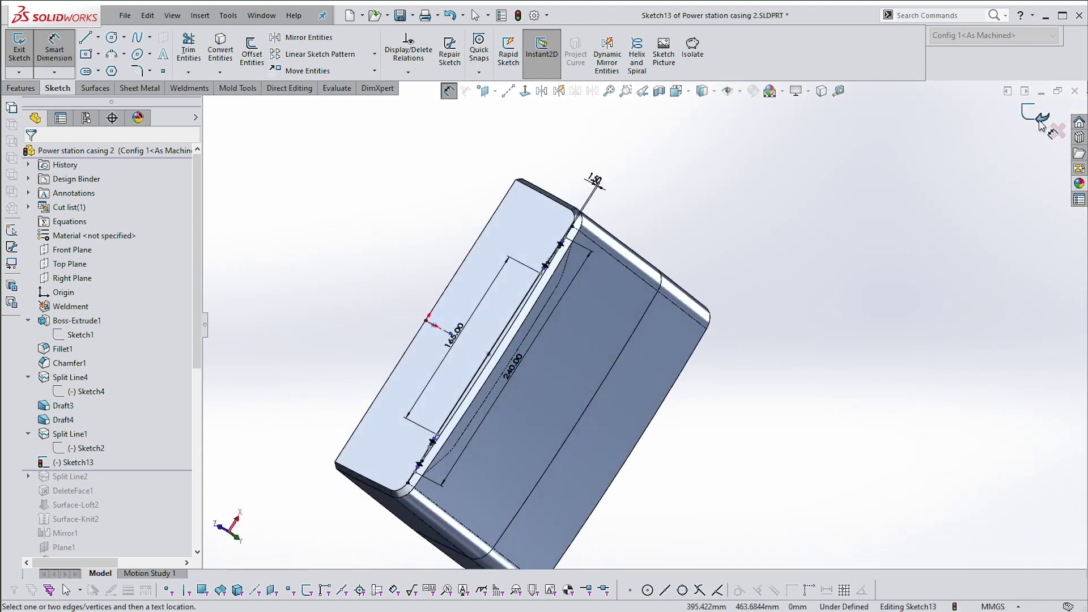
left_click(1041, 117)
- Create a projection Split Line from Sketch13 on the bottom face and check the resulting narrow strip along its long edge
middle_click_drag(878, 242, 575, 332)
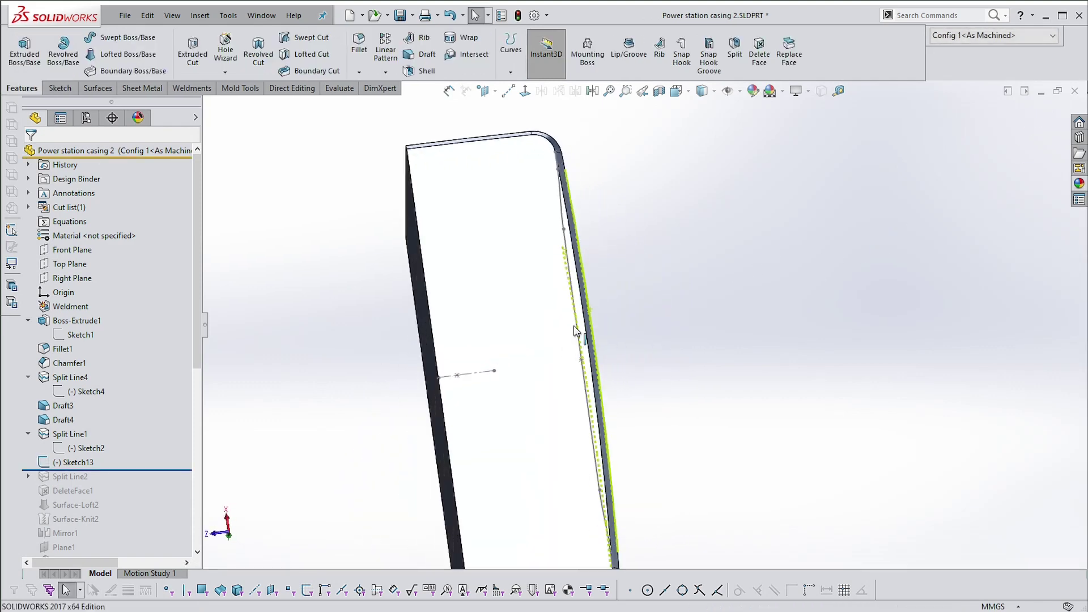
left_click(574, 318)
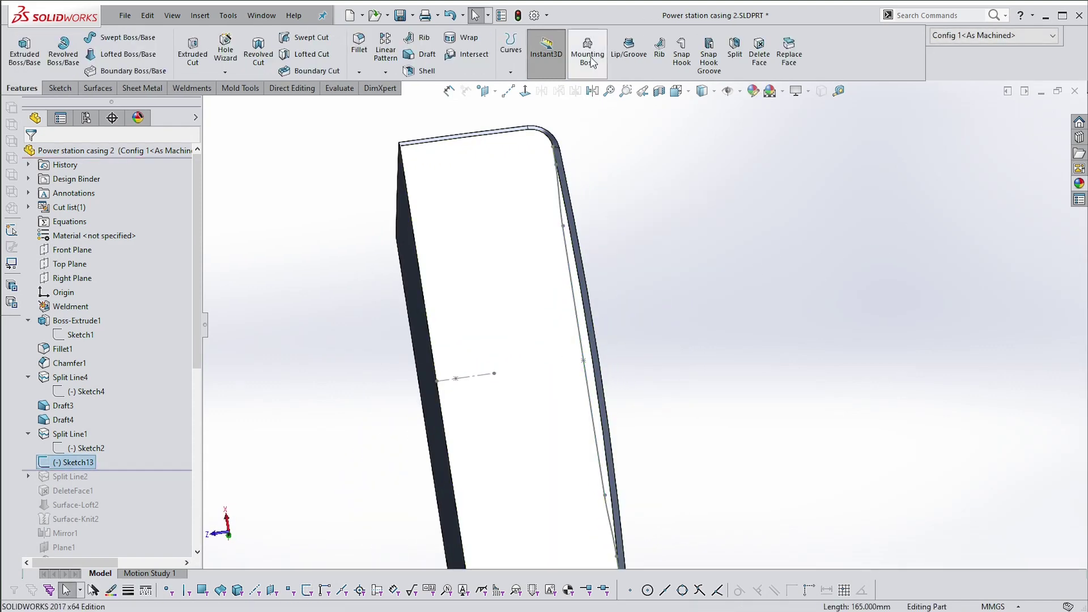
left_click(510, 48)
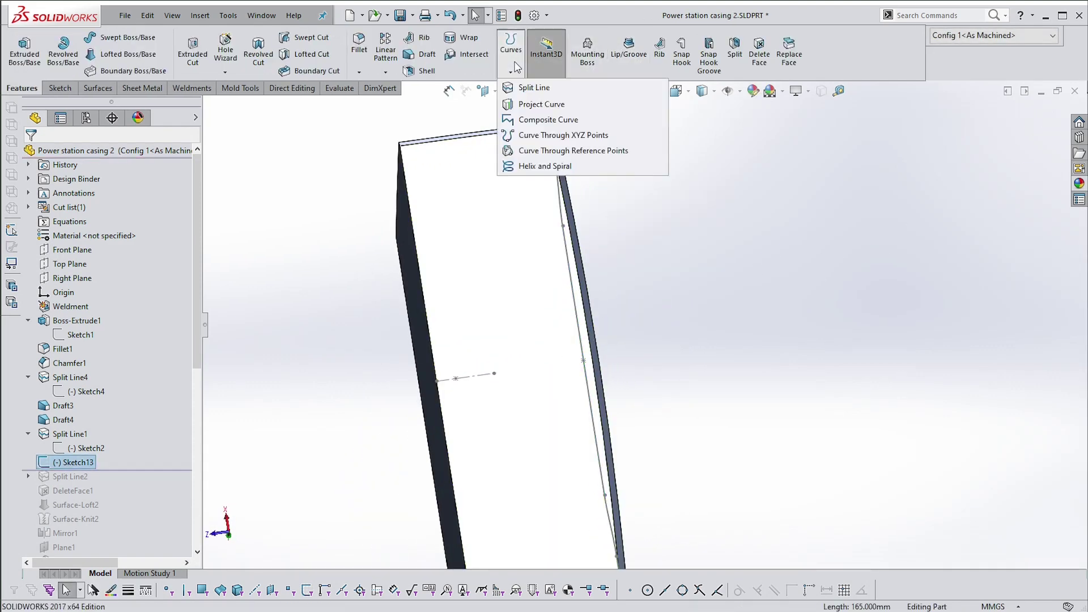
left_click(537, 87)
left_click(528, 262)
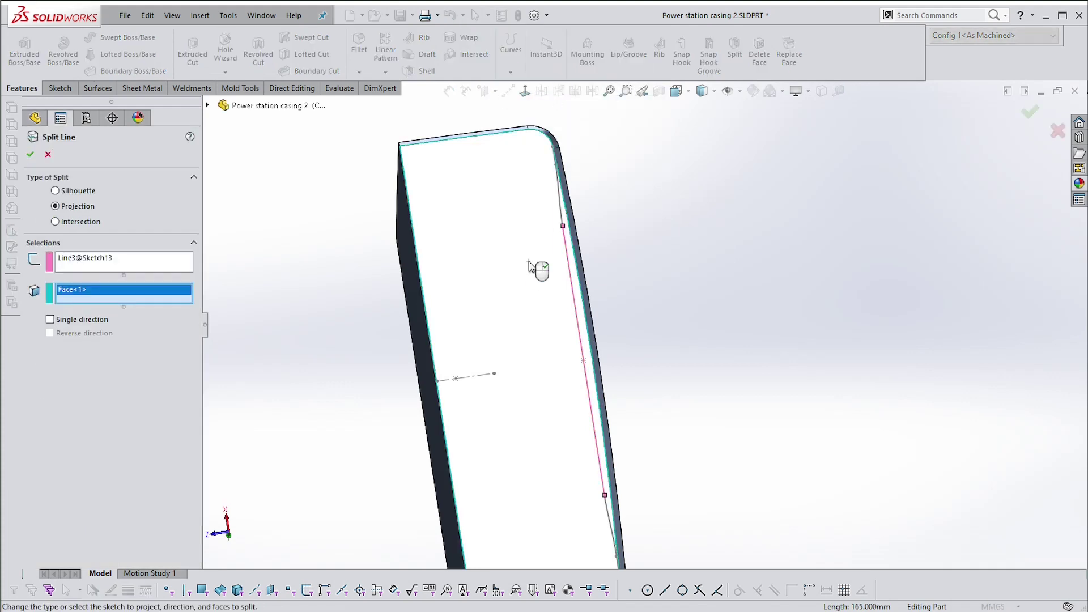
left_click(31, 158)
left_click(652, 181)
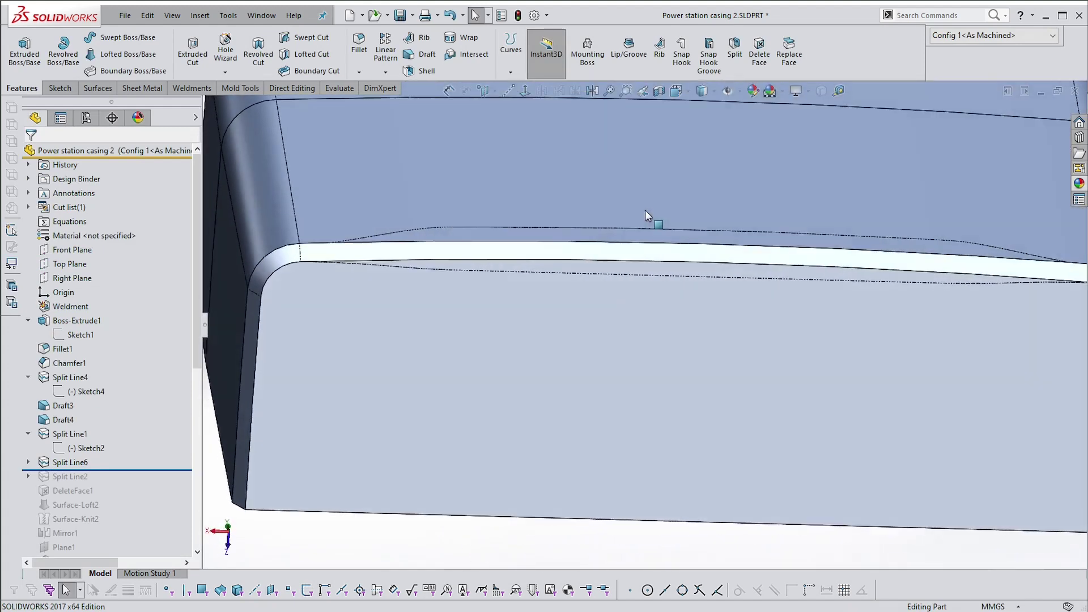
scroll(629, 232, "down", 3)
left_click(607, 257)
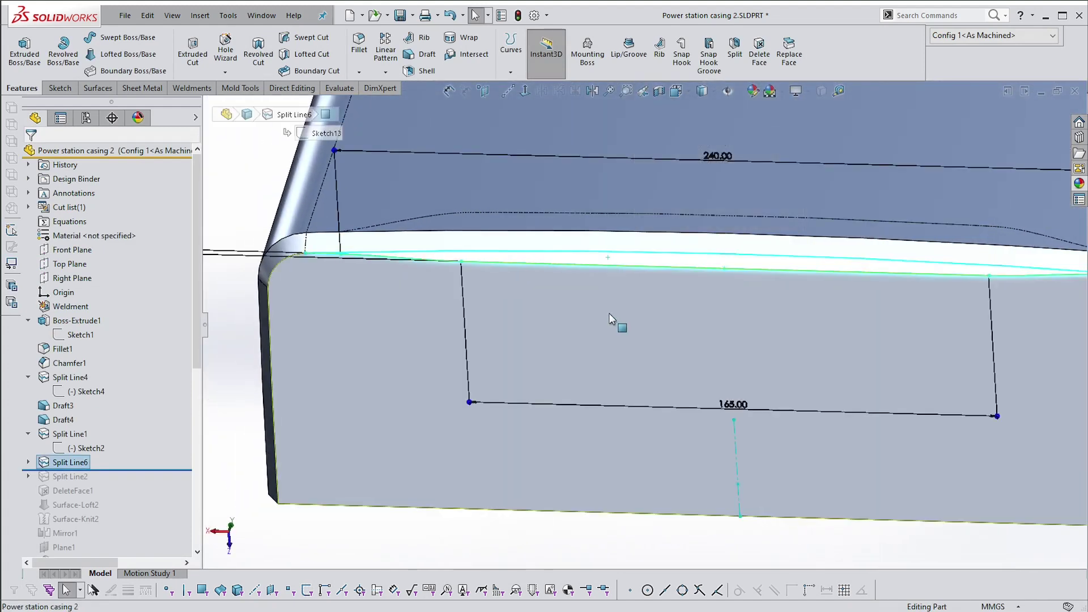
scroll(499, 335, "up", 4)
left_click(675, 443)
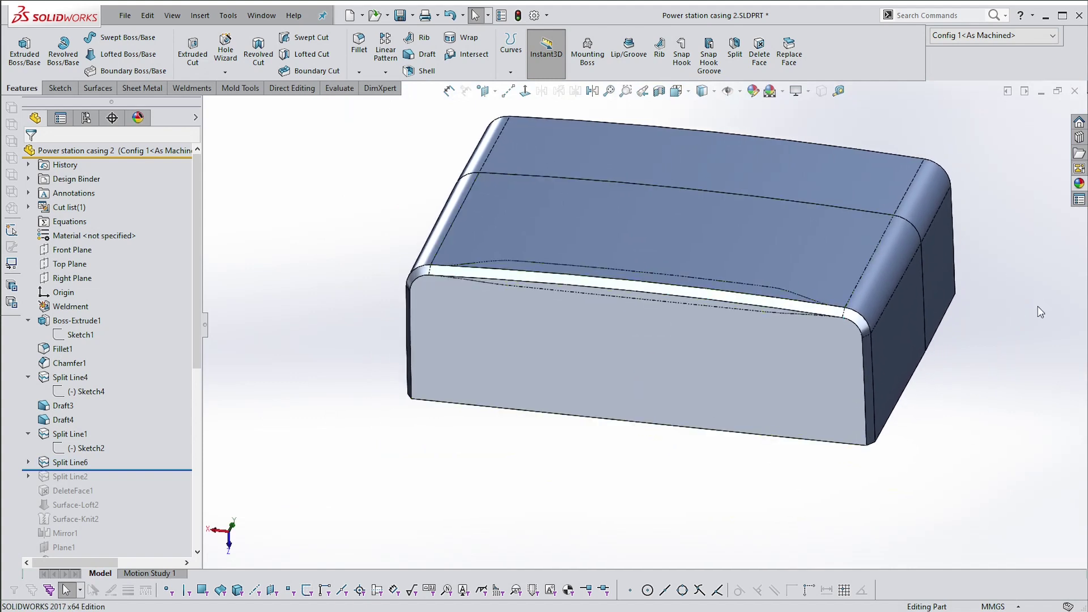
scroll(996, 334, "up", 2)
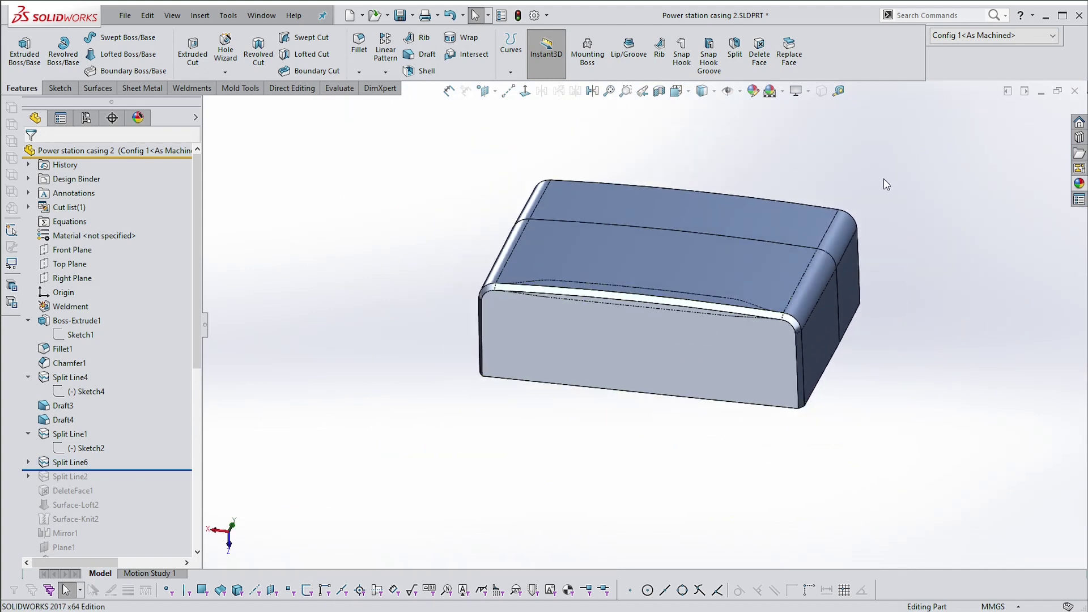
left_click(658, 92)
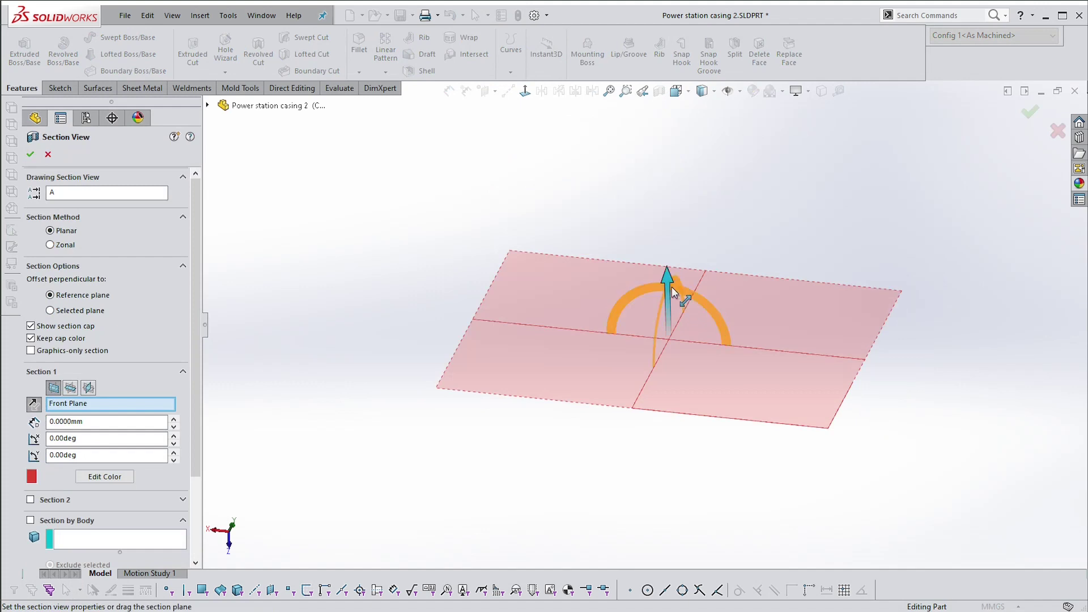
left_click_drag(668, 281, 650, 228)
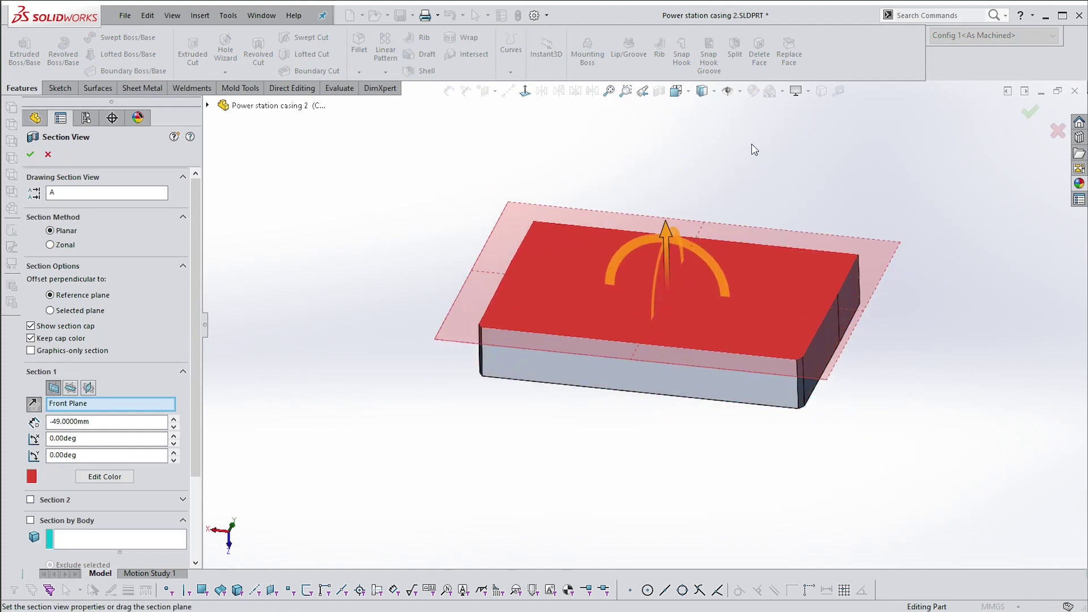
key("Escape")
middle_click_drag(678, 169, 668, 190)
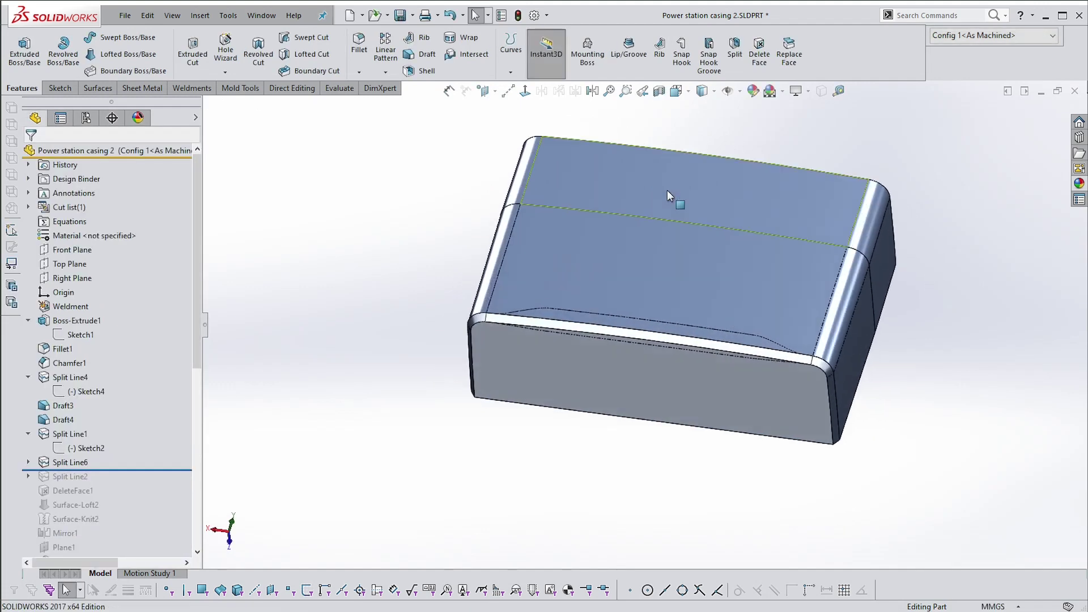
scroll(646, 324, "down", 2)
scroll(645, 326, "down", 2)
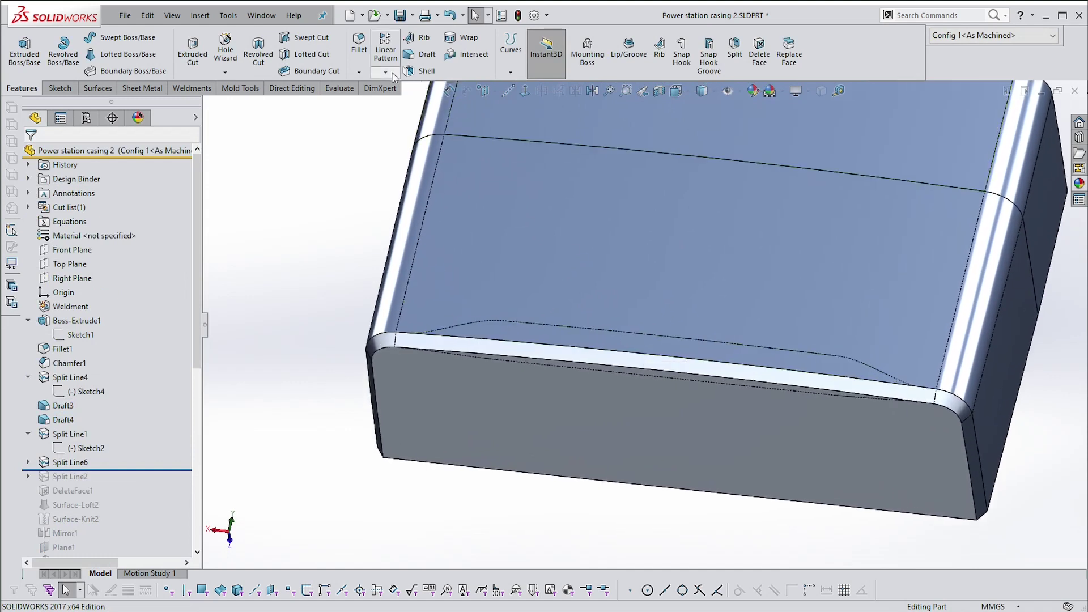
- Delete the split strip on the large face, the adjoining chamfer face and the narrow bottom-face strip using the Delete option
left_click(98, 88)
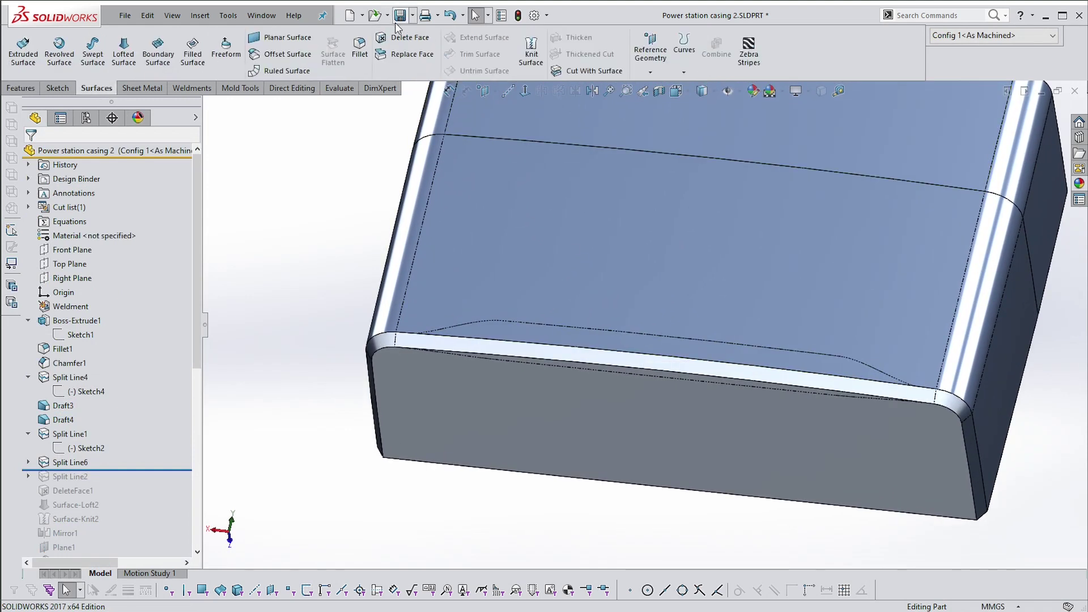
left_click(401, 39)
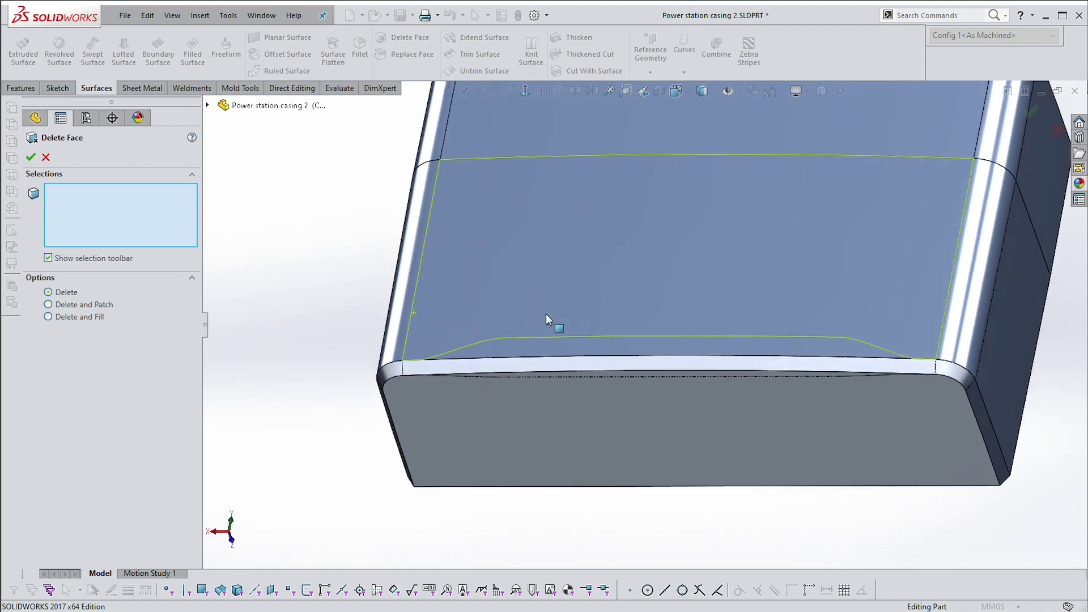
left_click(577, 342)
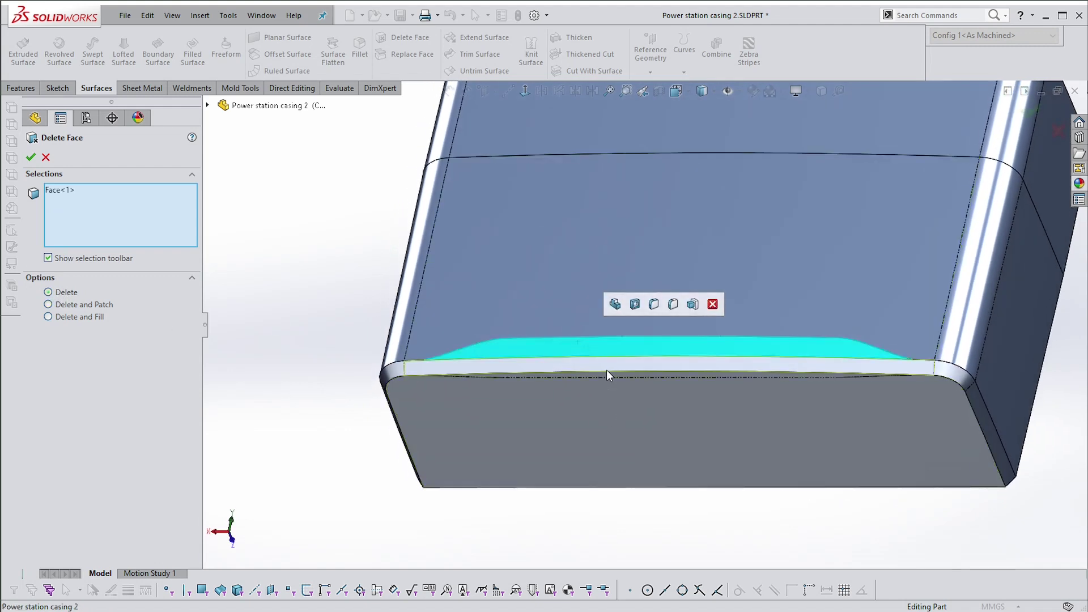
left_click(608, 368)
scroll(624, 372, "down", 5)
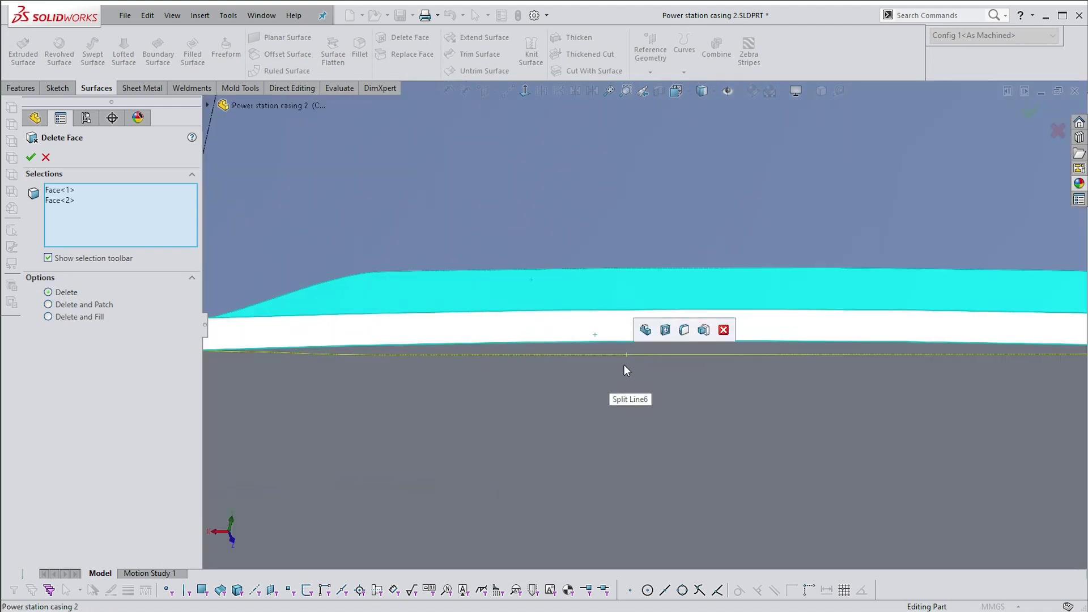
left_click(613, 348)
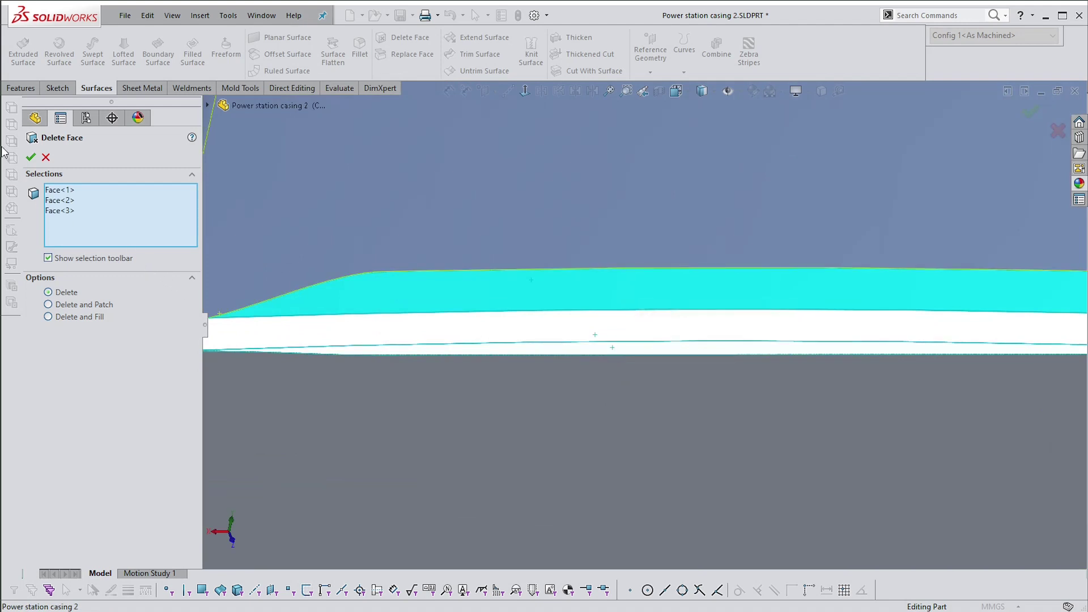
left_click(30, 158)
scroll(466, 301, "up", 8)
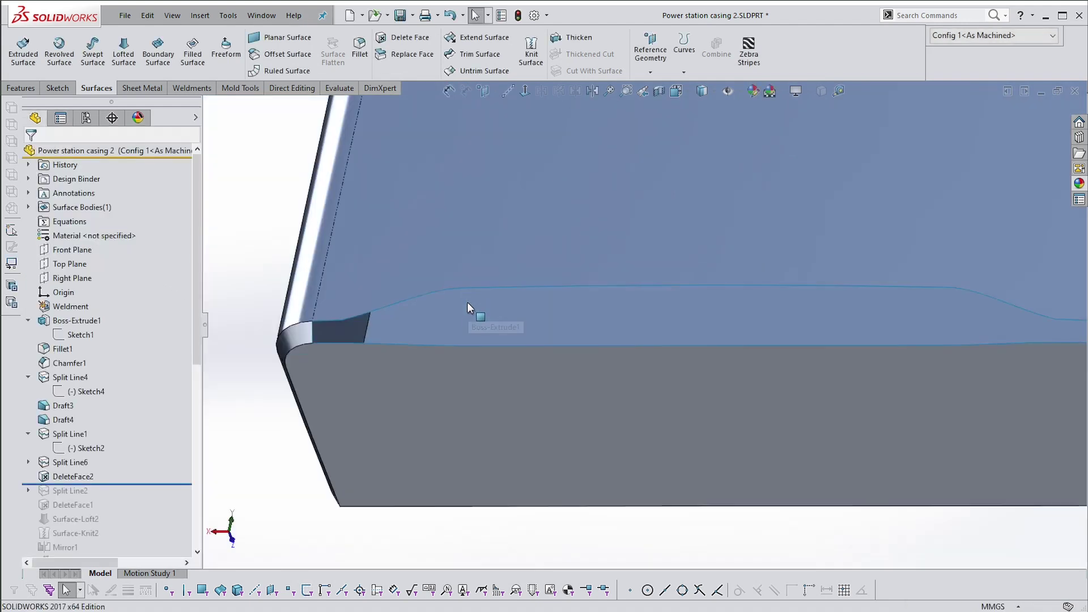
- Start a Lofted Surface for the opening along the casing's long bottom edge
middle_click_drag(471, 307, 665, 298)
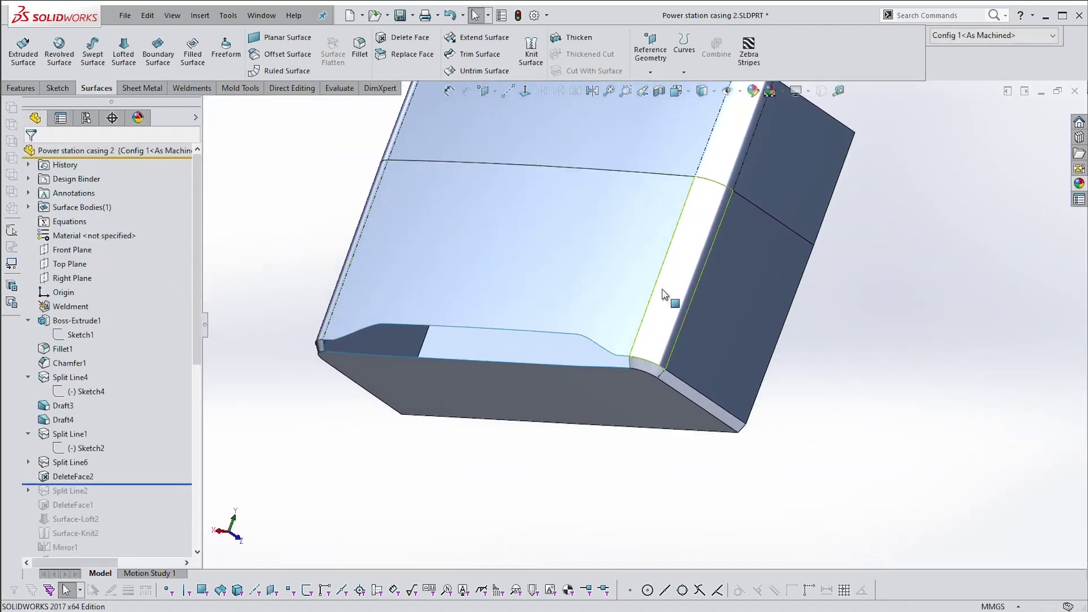
middle_click_drag(916, 318, 626, 488)
scroll(325, 387, "down", 5)
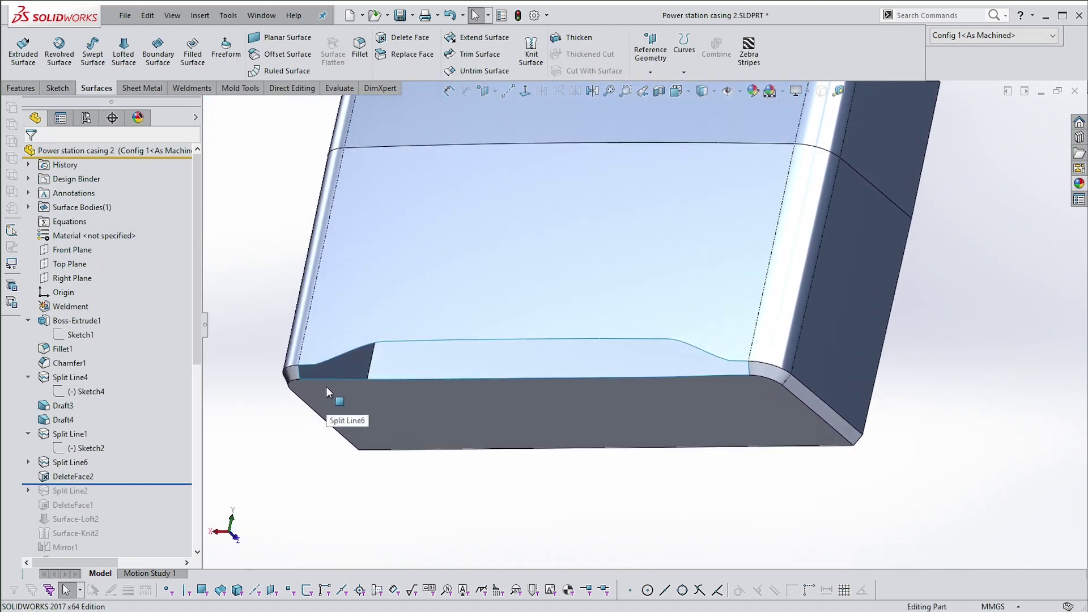
middle_click_drag(321, 133, 351, 125)
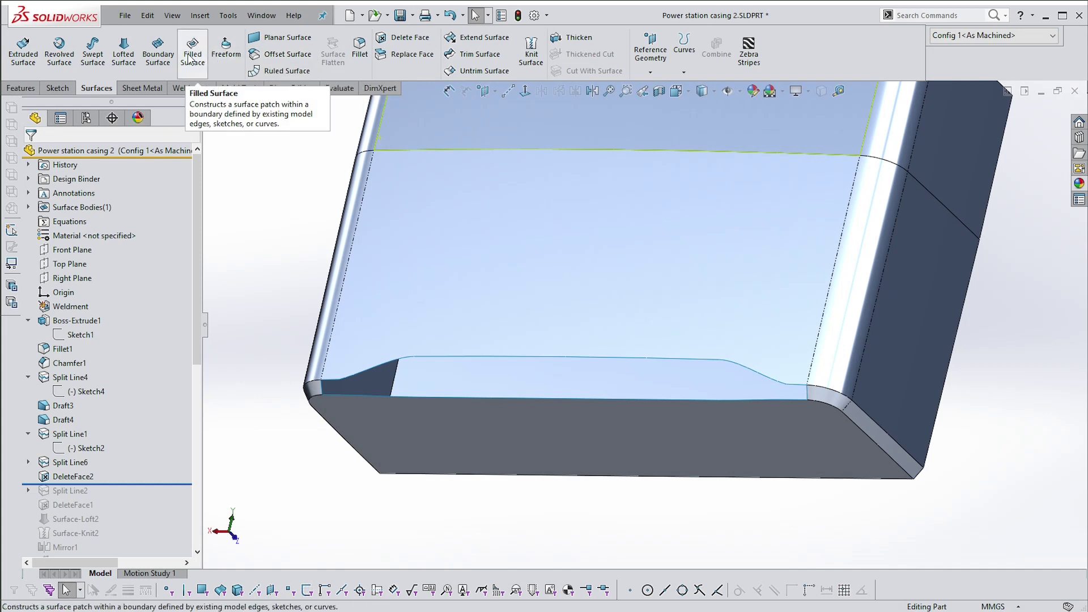
left_click(122, 56)
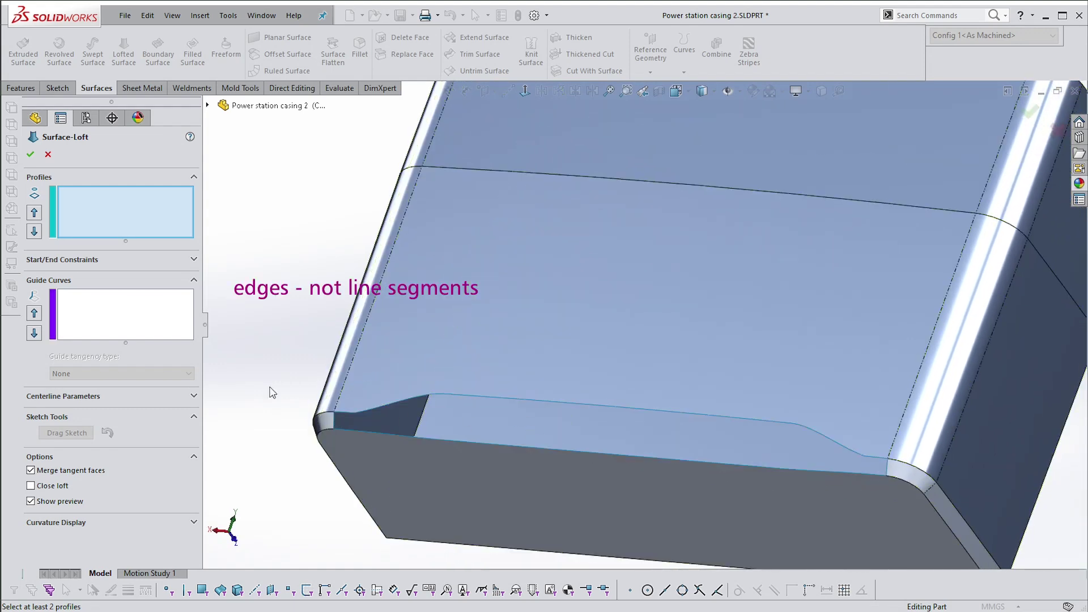
right_click(101, 203)
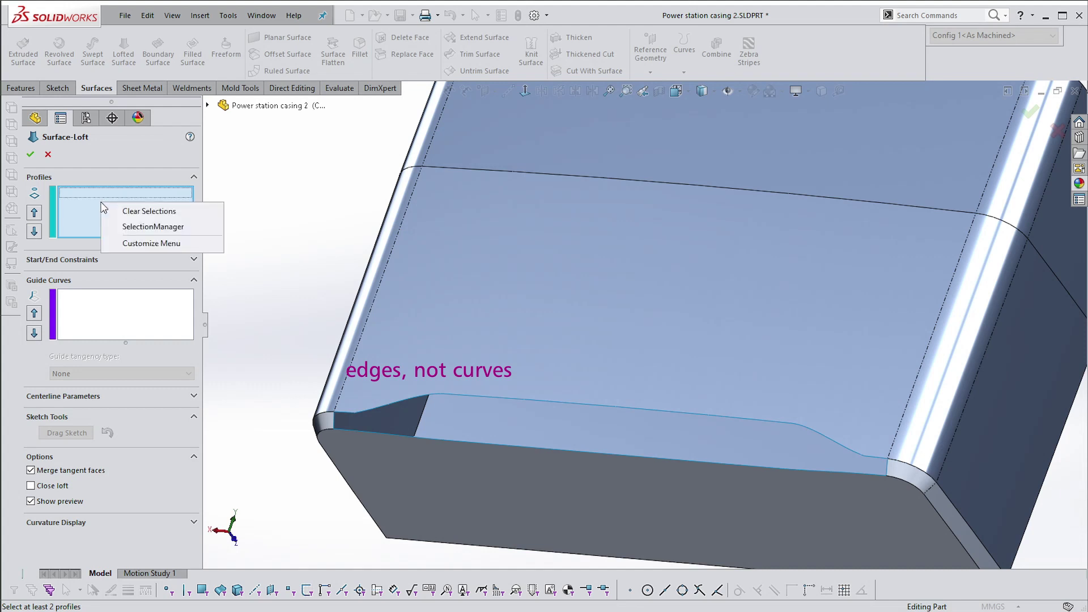
left_click(149, 227)
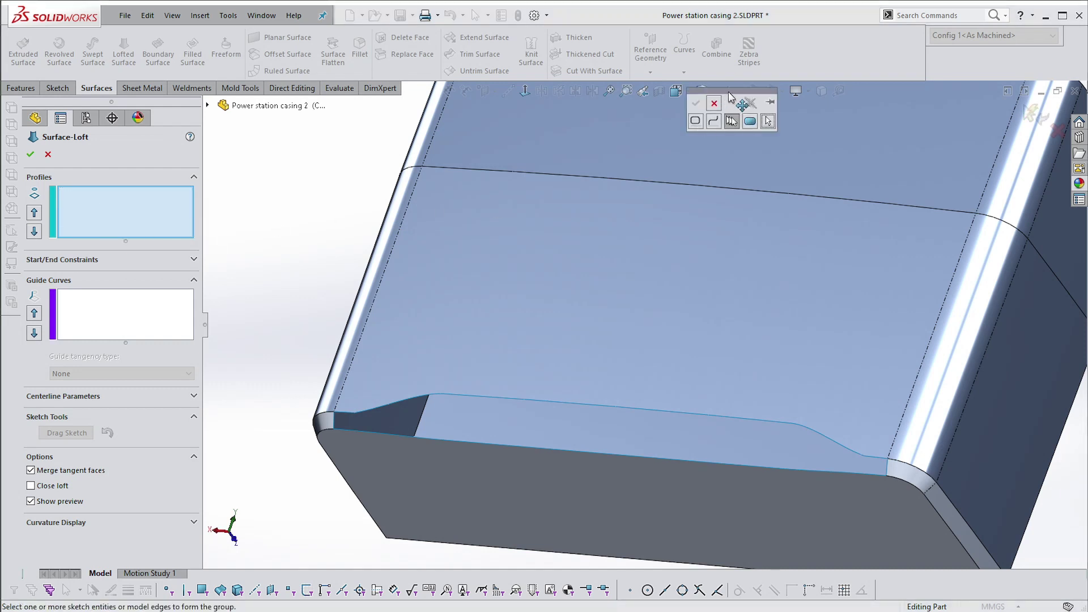
left_click_drag(731, 97, 295, 166)
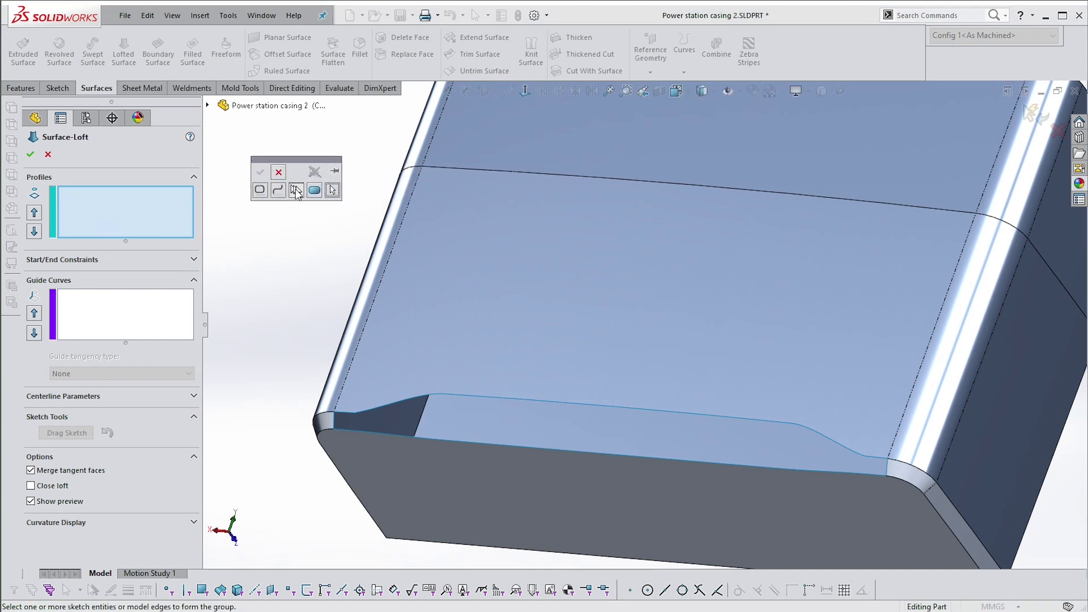
left_click(296, 191)
scroll(344, 417, "down", 3)
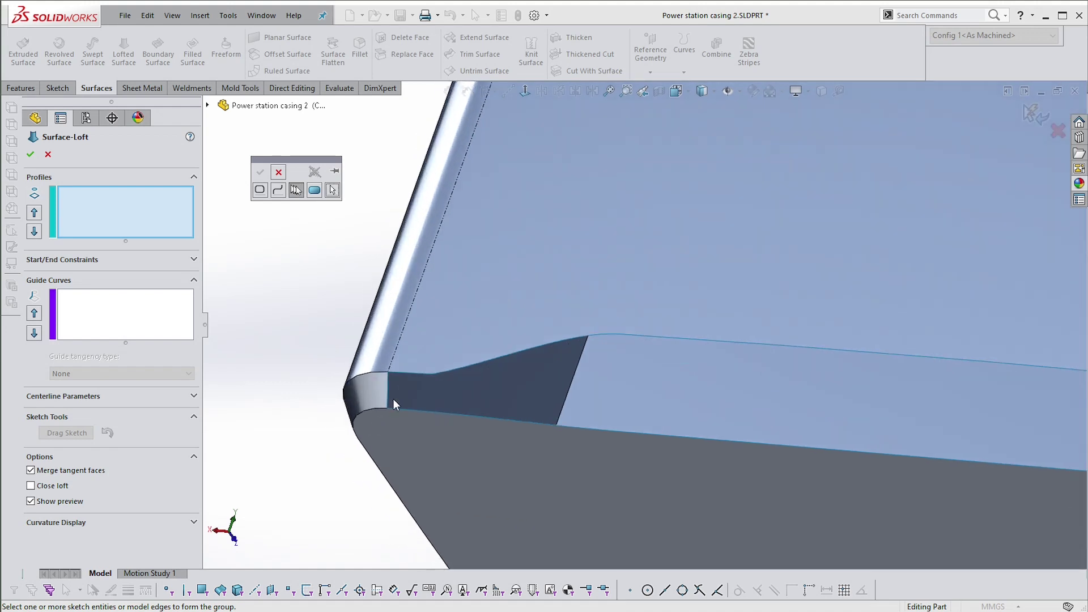
left_click(423, 378)
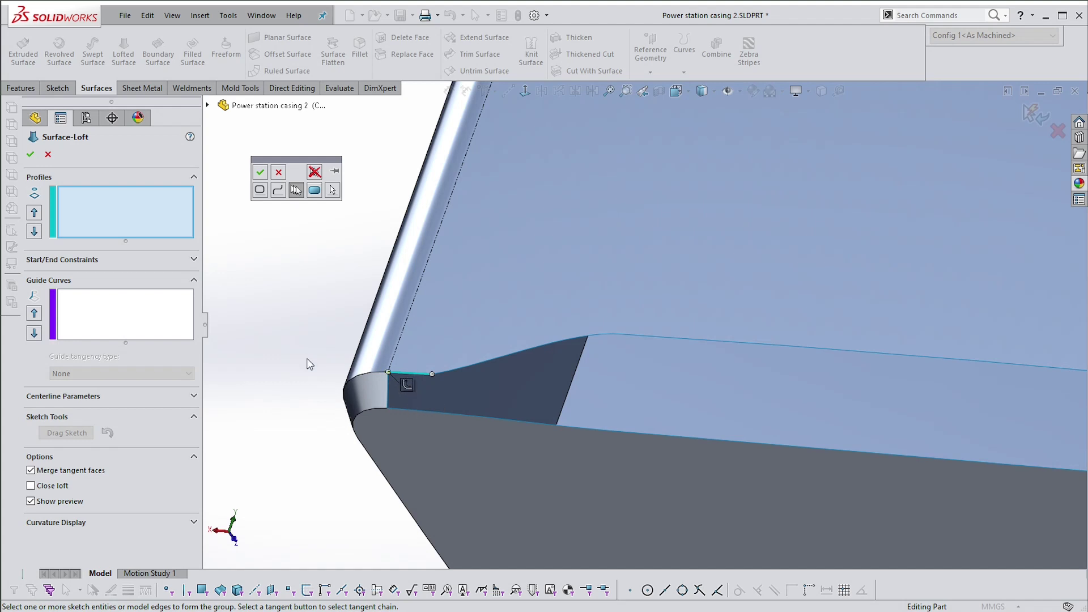
key("Escape")
- Use SelectionManager to group the five connected edges along the opening's upper, curved side as the first loft profile
scroll(306, 332, "up", 5)
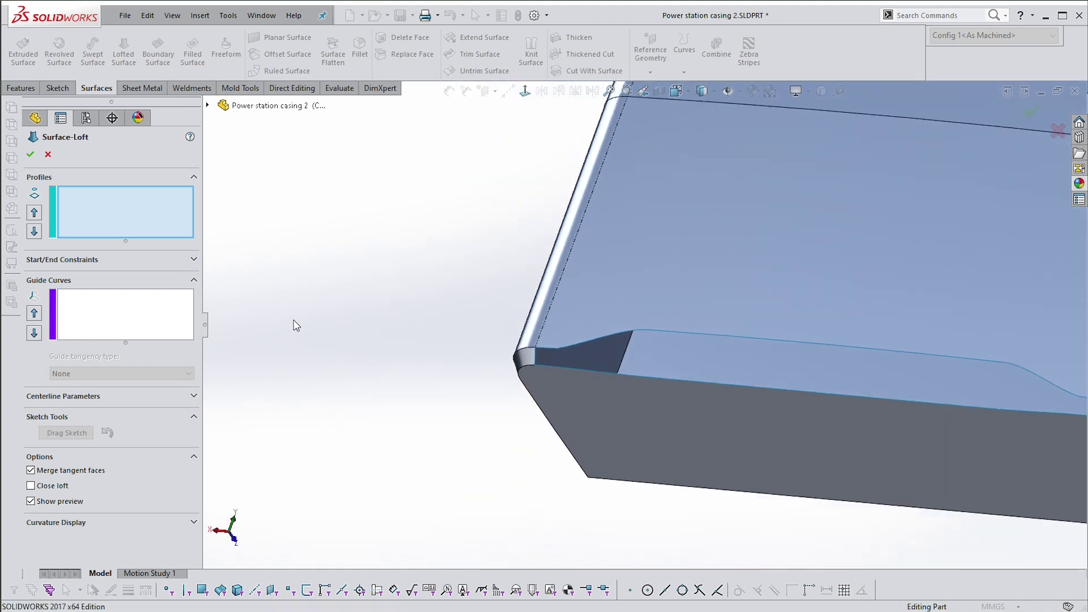
right_click(79, 203)
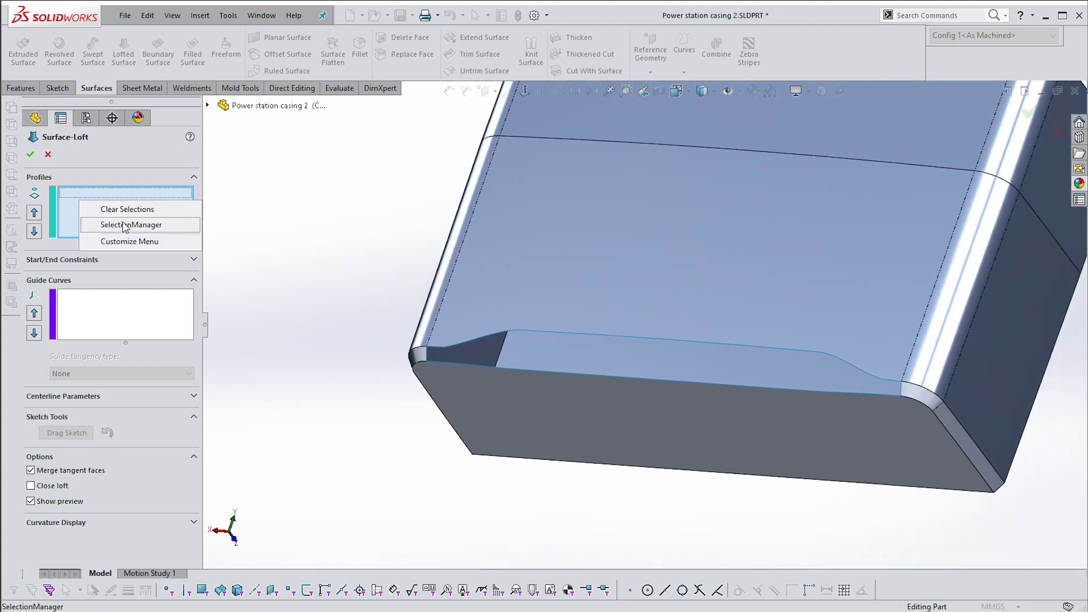
left_click(123, 225)
scroll(549, 182, "down", 5)
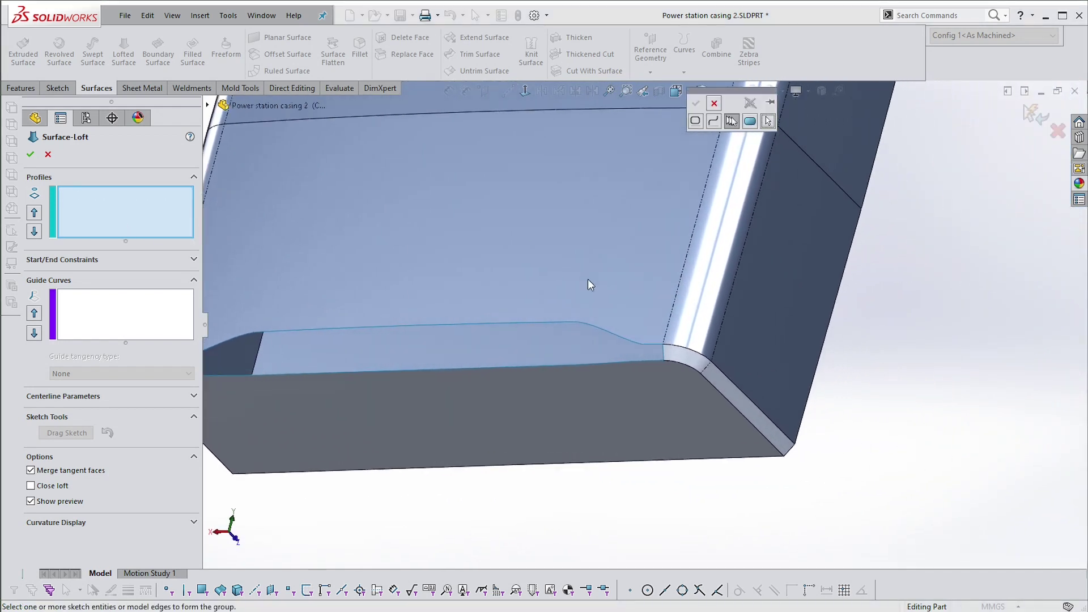
scroll(668, 307, "down", 2)
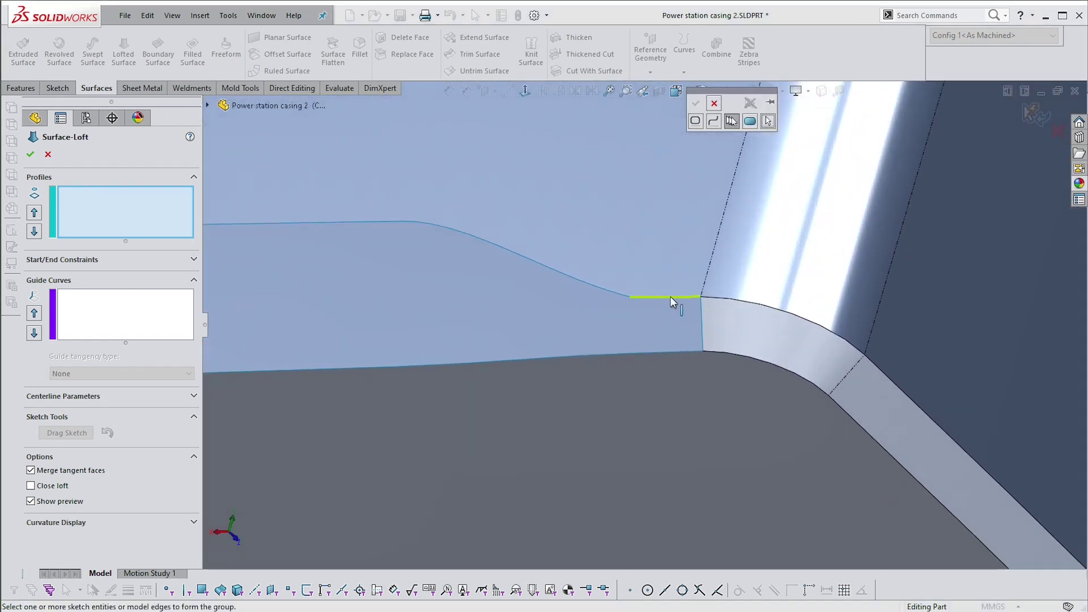
left_click(668, 297)
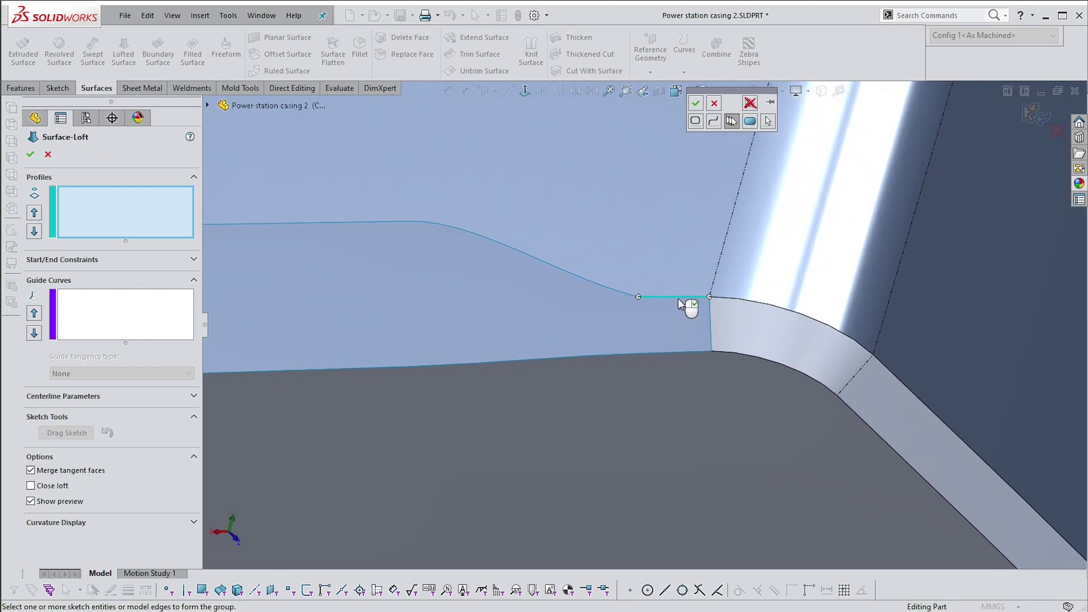
left_click(645, 290)
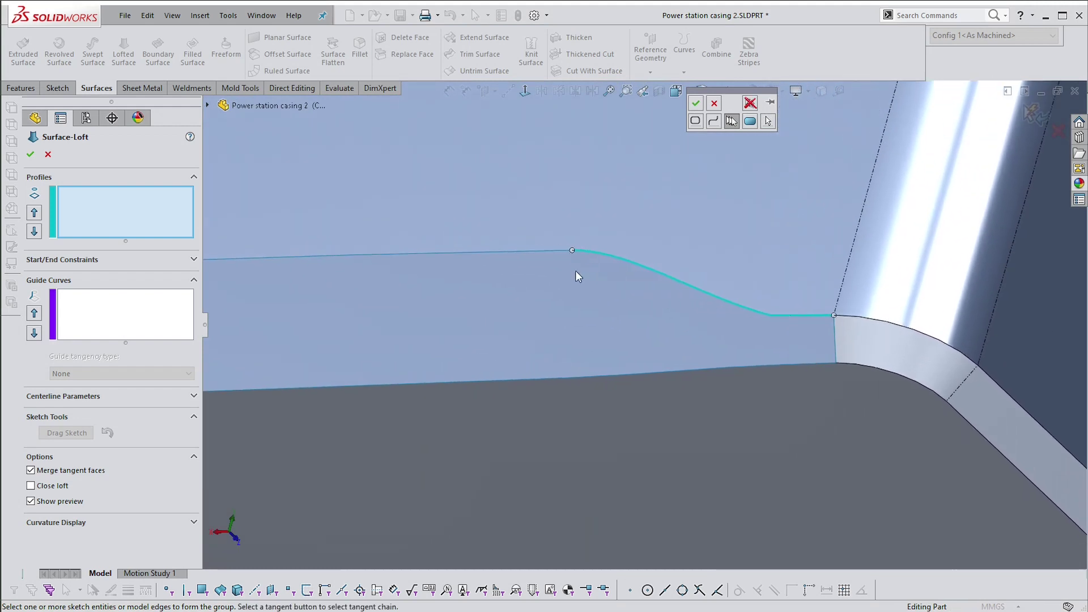
left_click(565, 251)
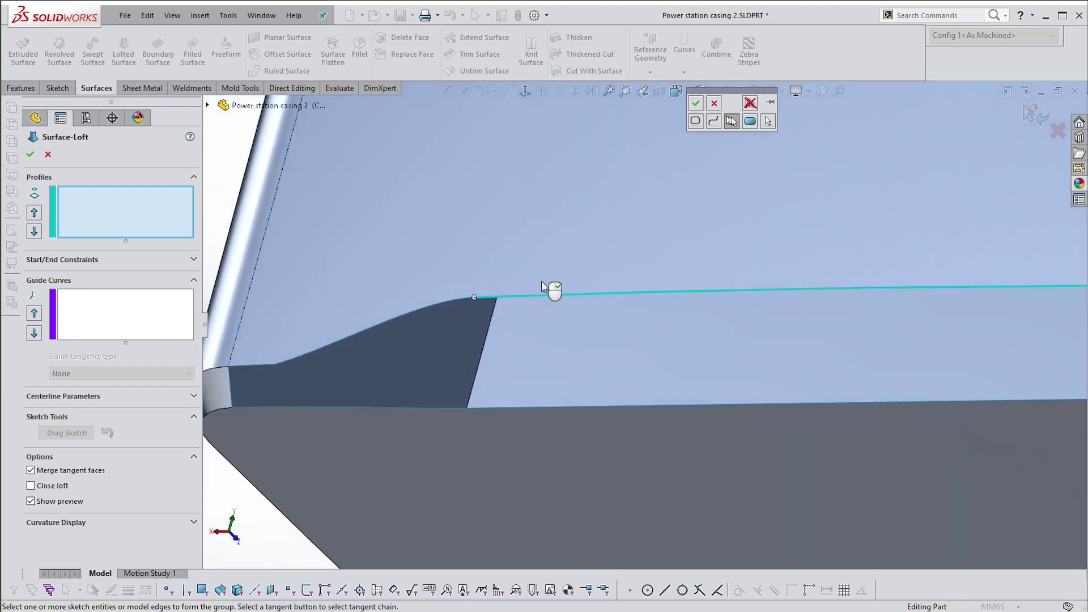
left_click(464, 297)
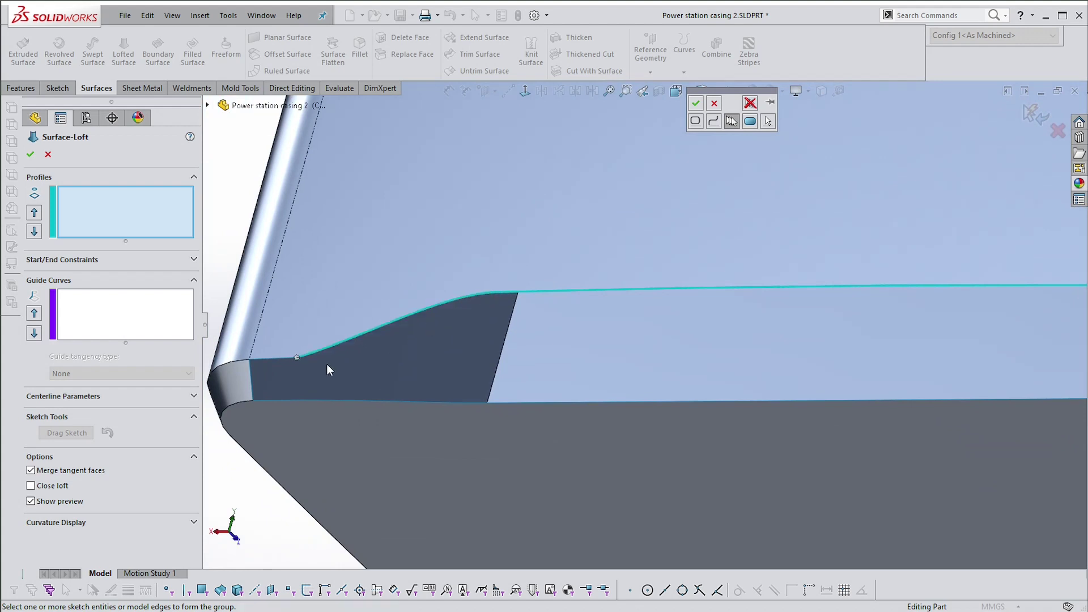
left_click(276, 358)
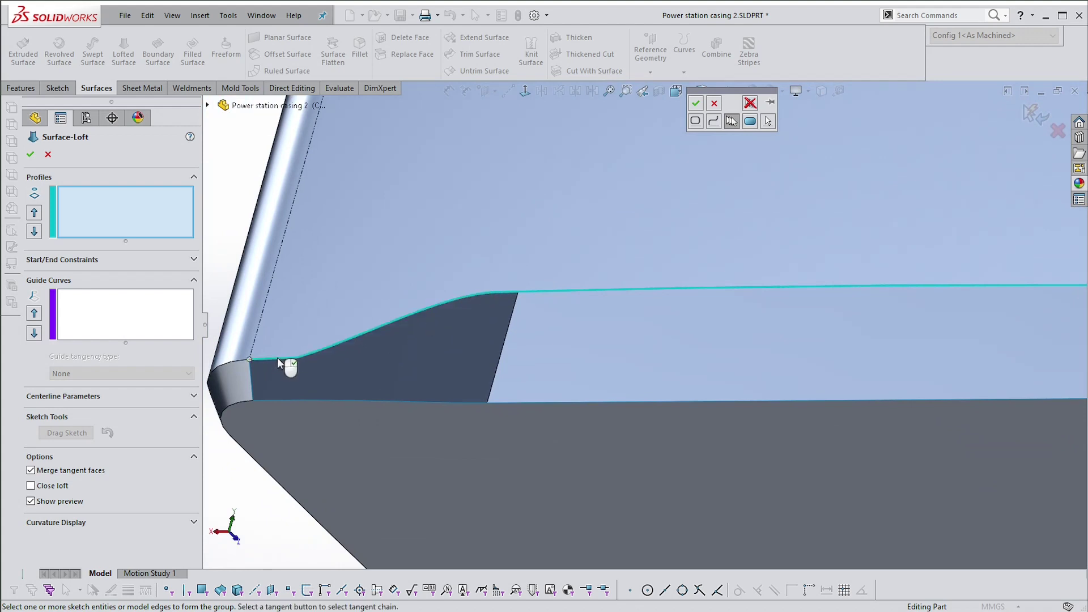
left_click(696, 103)
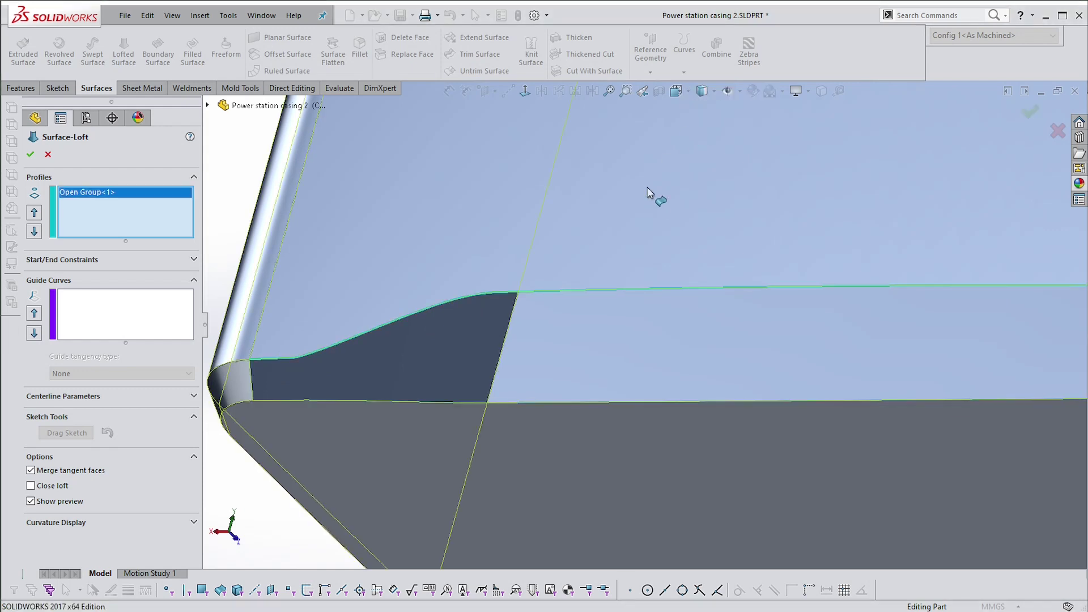
- Use SelectionManager to group the tangent edge chain along the opening's bottom-face side as the second loft profile
right_click(95, 218)
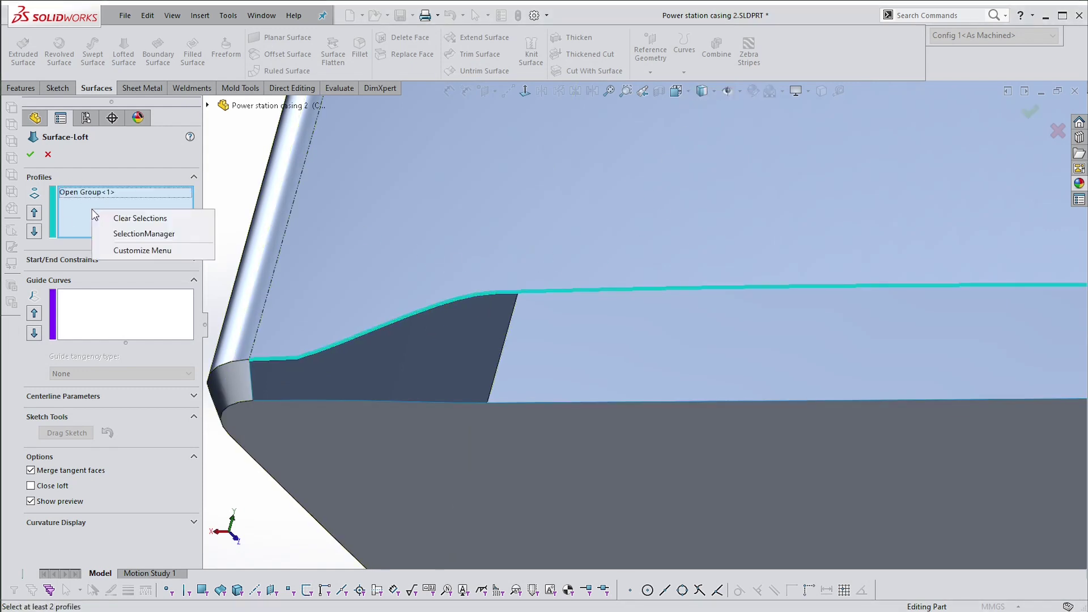
left_click(139, 234)
left_click(273, 402)
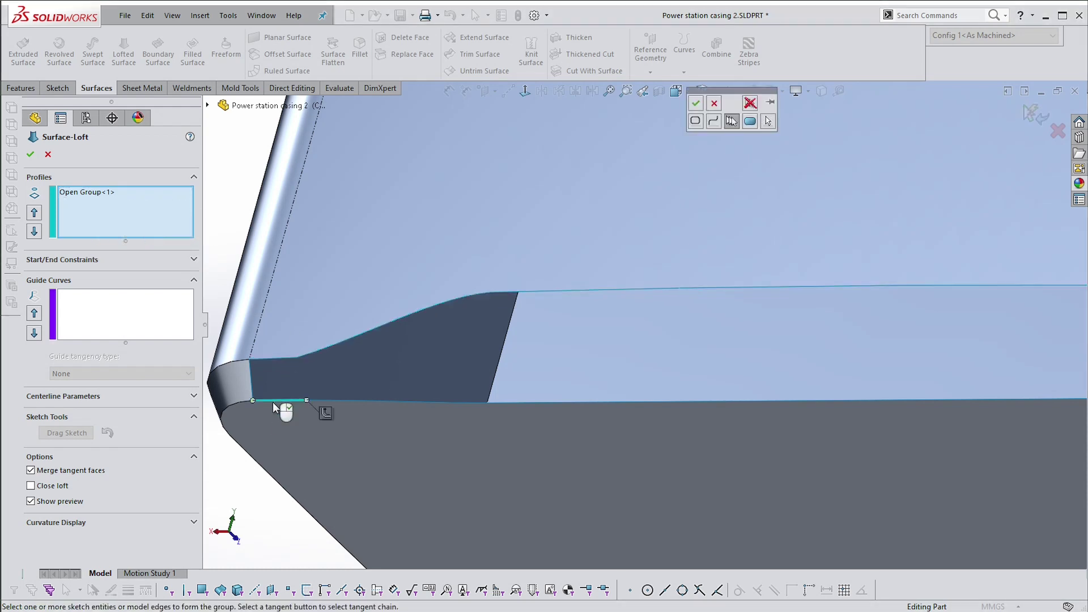
left_click(329, 413)
middle_click_drag(322, 413, 796, 385)
left_click(696, 103)
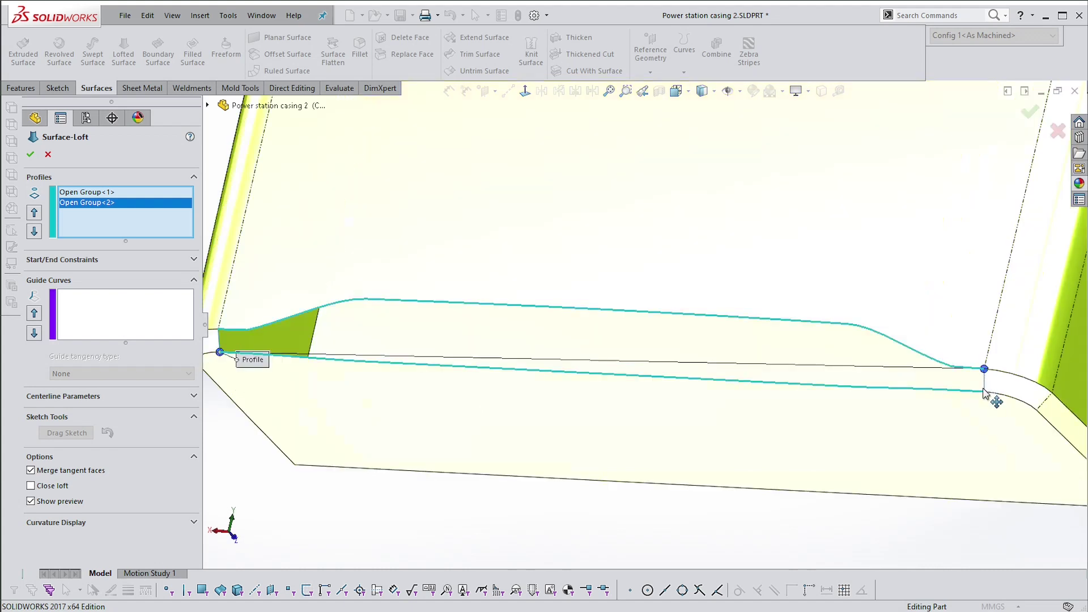
- Add the short chamfer edge at one end of the opening as the guide curve and create the lofted surface
scroll(226, 317, "down", 3)
left_click(94, 306)
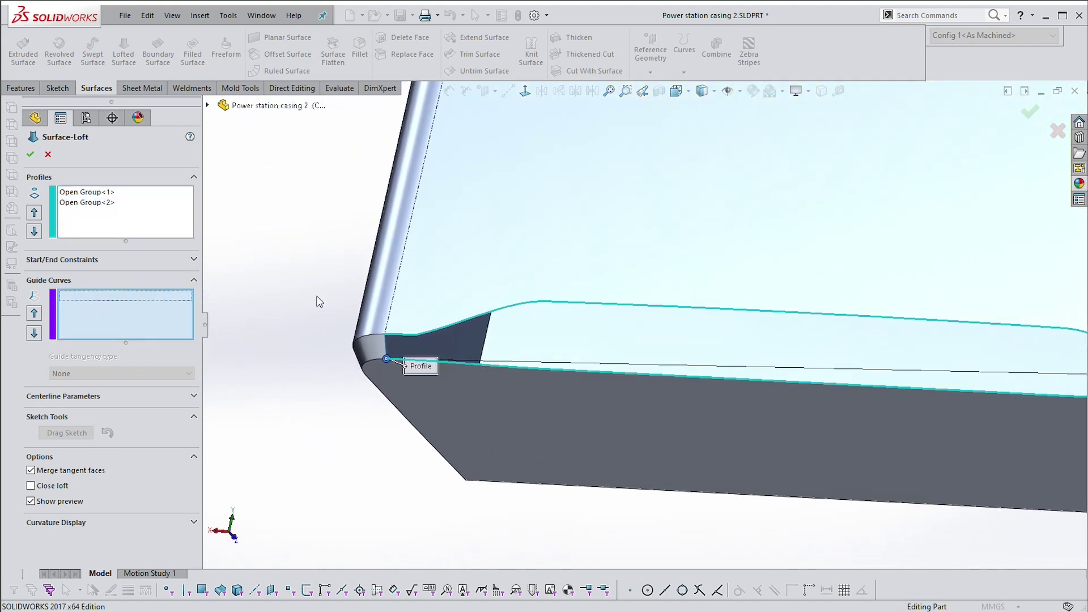
left_click(397, 348)
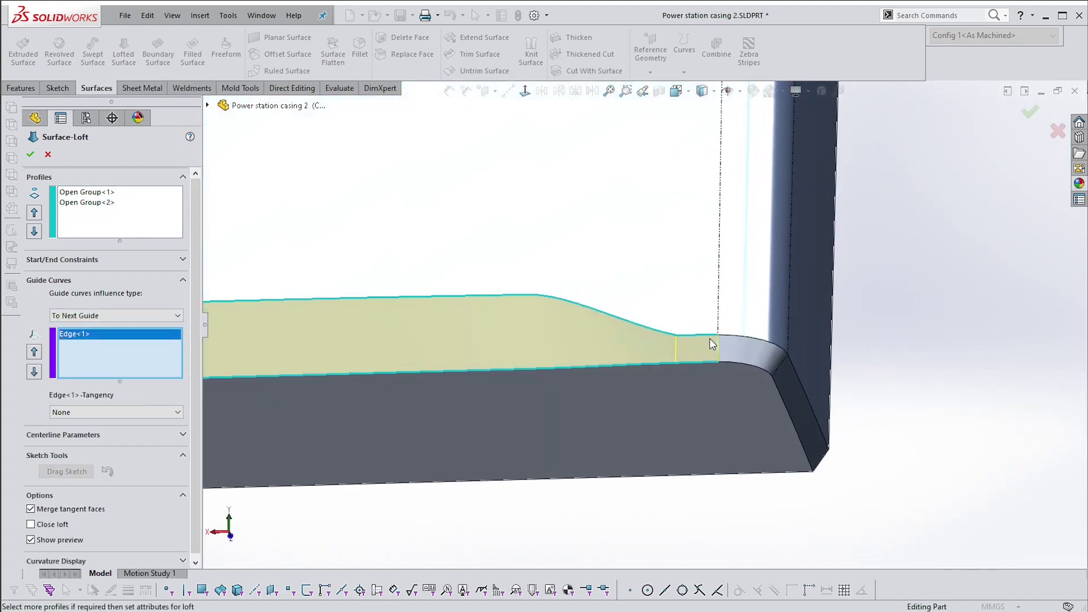
scroll(723, 348, "up", 5)
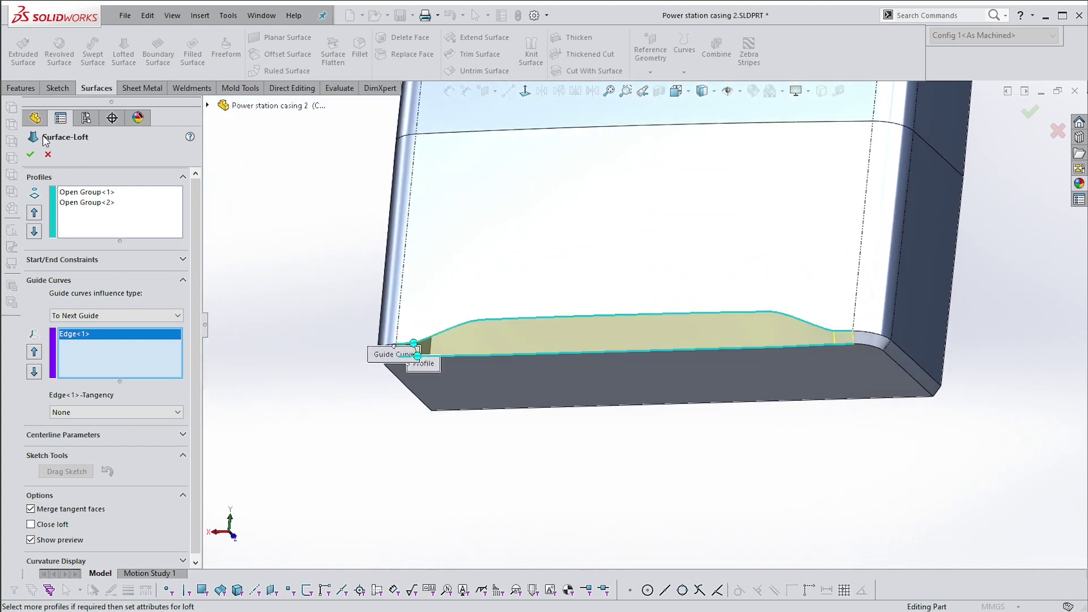
left_click(30, 154)
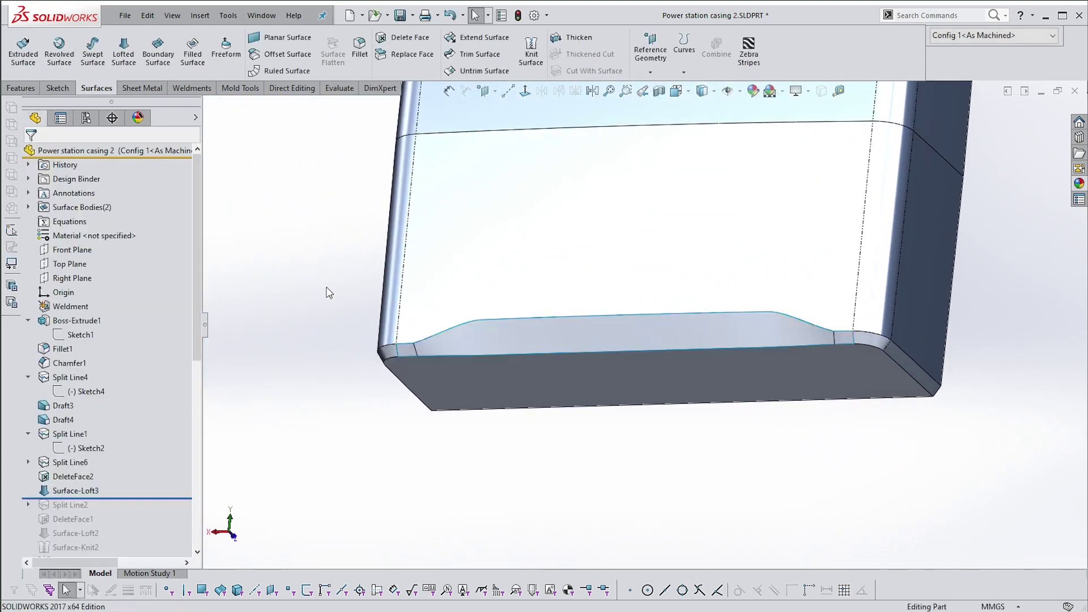
middle_click_drag(509, 357, 347, 311)
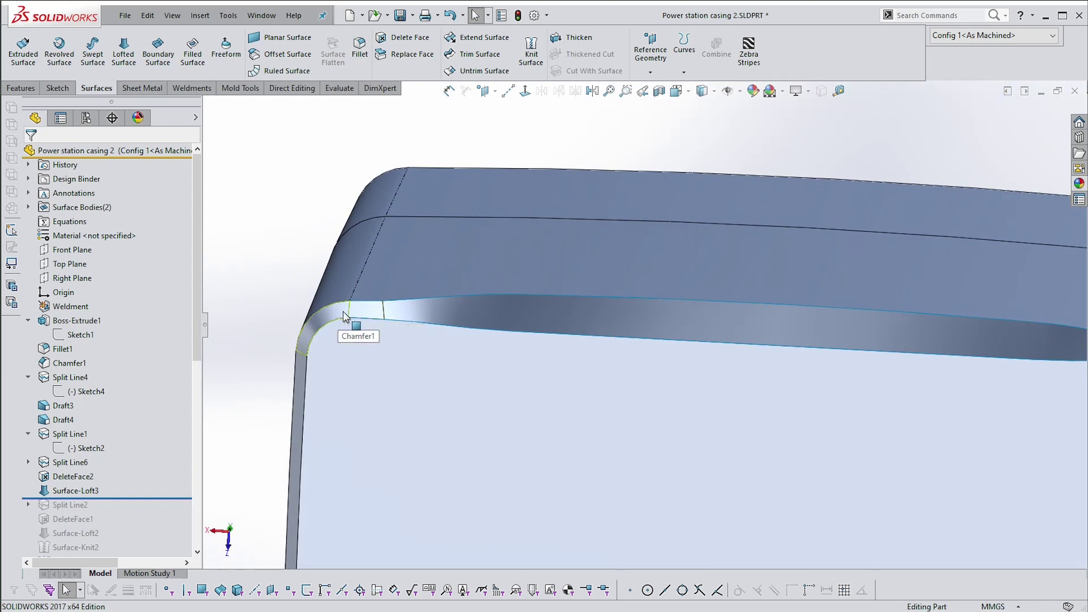
scroll(344, 315, "down", 2)
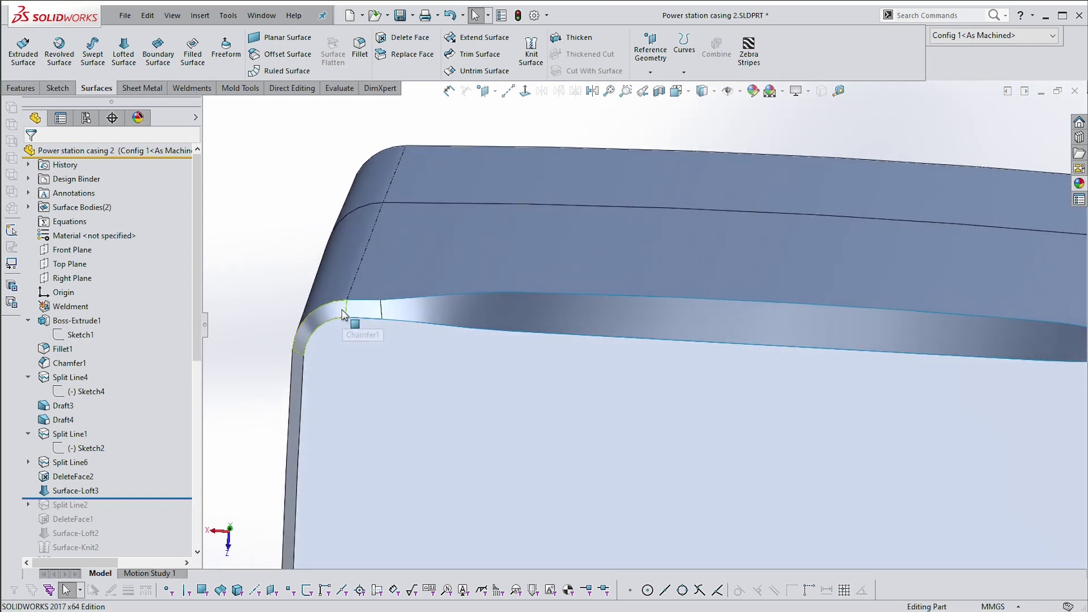
middle_click_drag(344, 313, 810, 159)
scroll(663, 306, "down", 3)
scroll(660, 305, "up", 5)
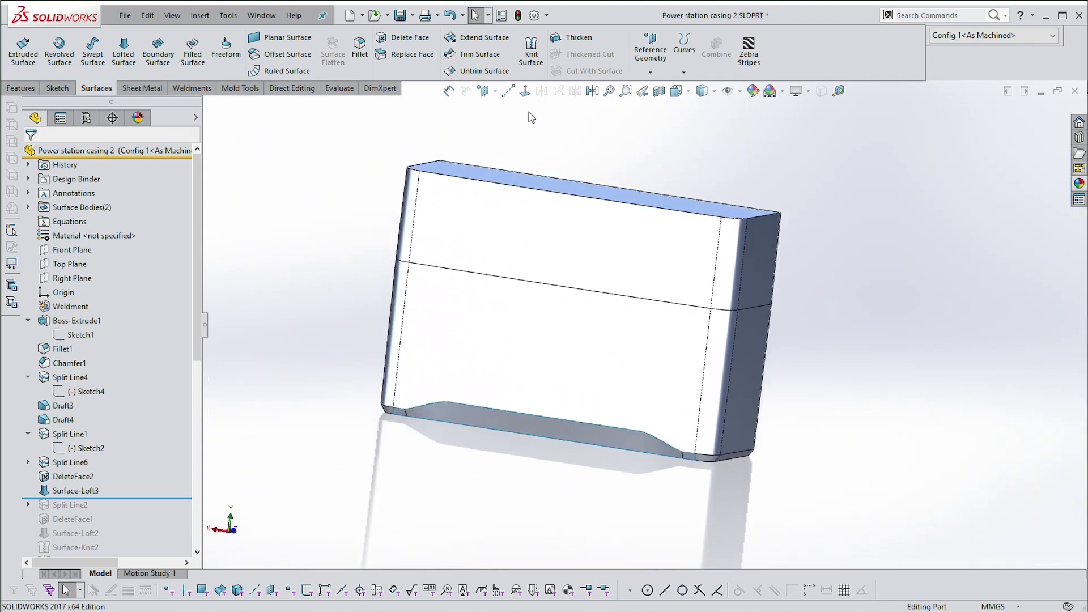
- Knit the casing surface and the new lofted surface together and create a solid from them
left_click(531, 51)
left_click_drag(313, 140, 894, 506)
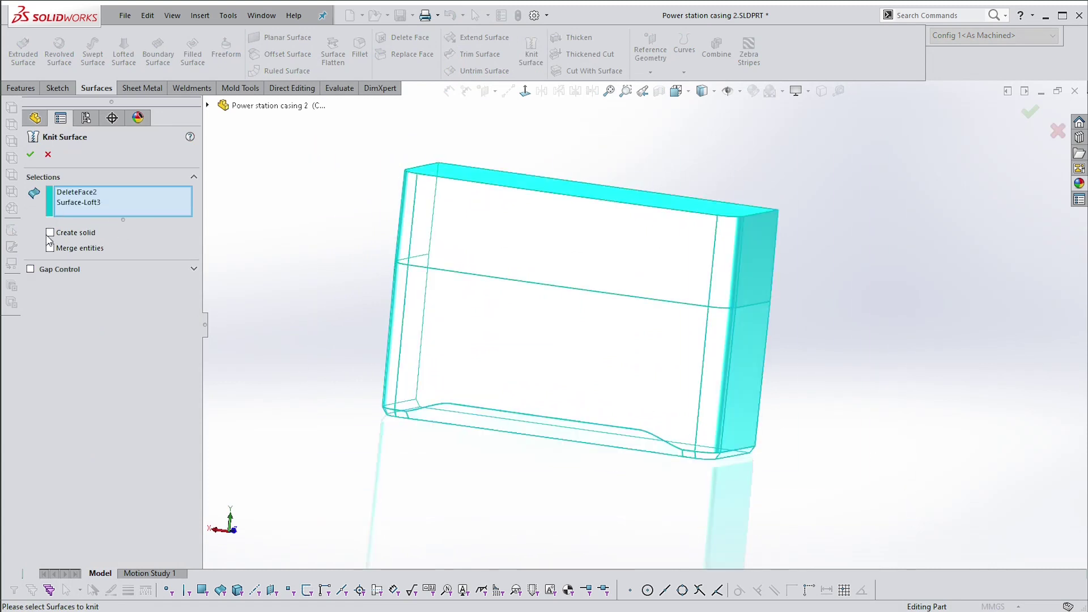
left_click(30, 154)
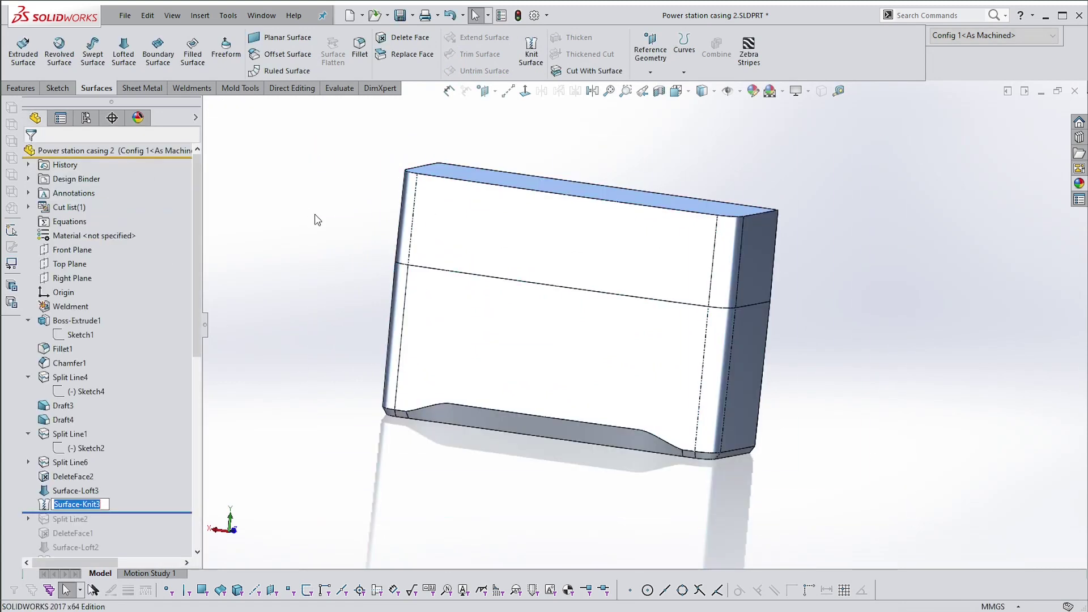
- Section the casing through the Right Plane to check that its interior is solid, and turn the section view off
left_click(660, 91)
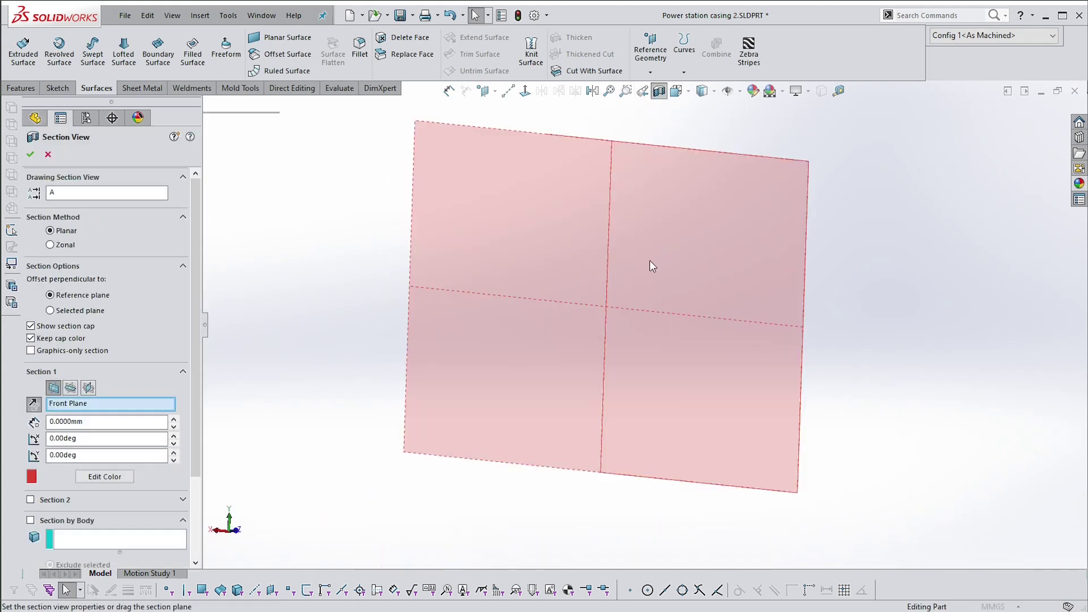
left_click(88, 388)
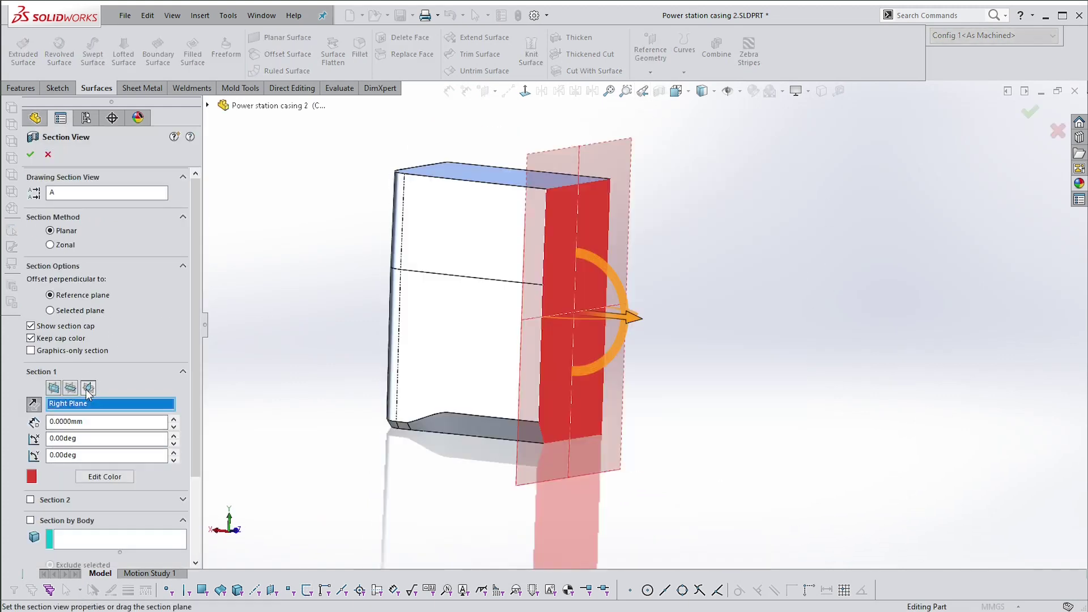
left_click(31, 155)
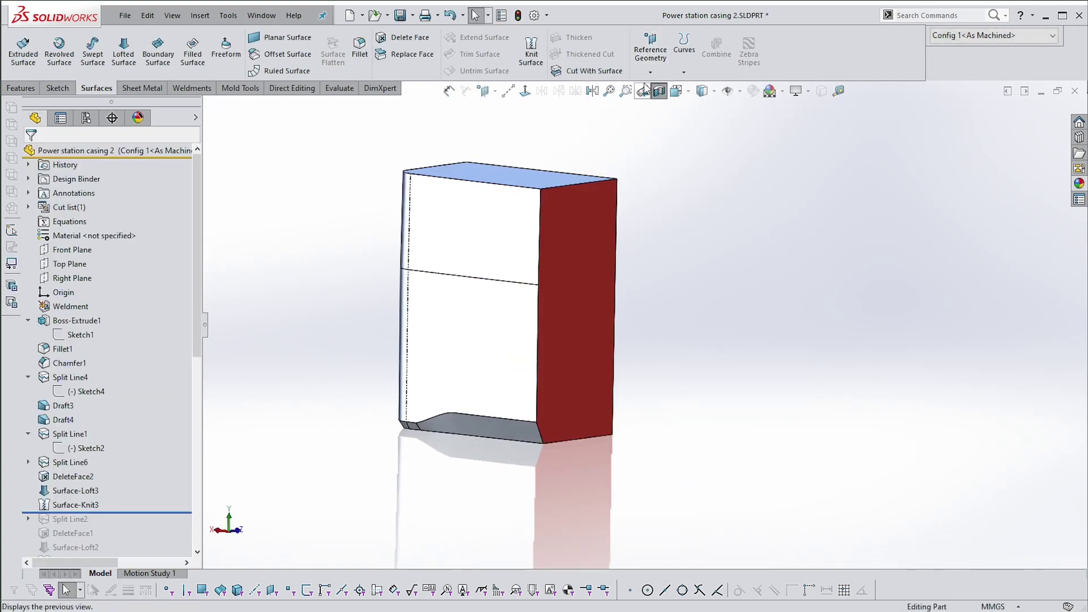
left_click(659, 91)
left_click(702, 227)
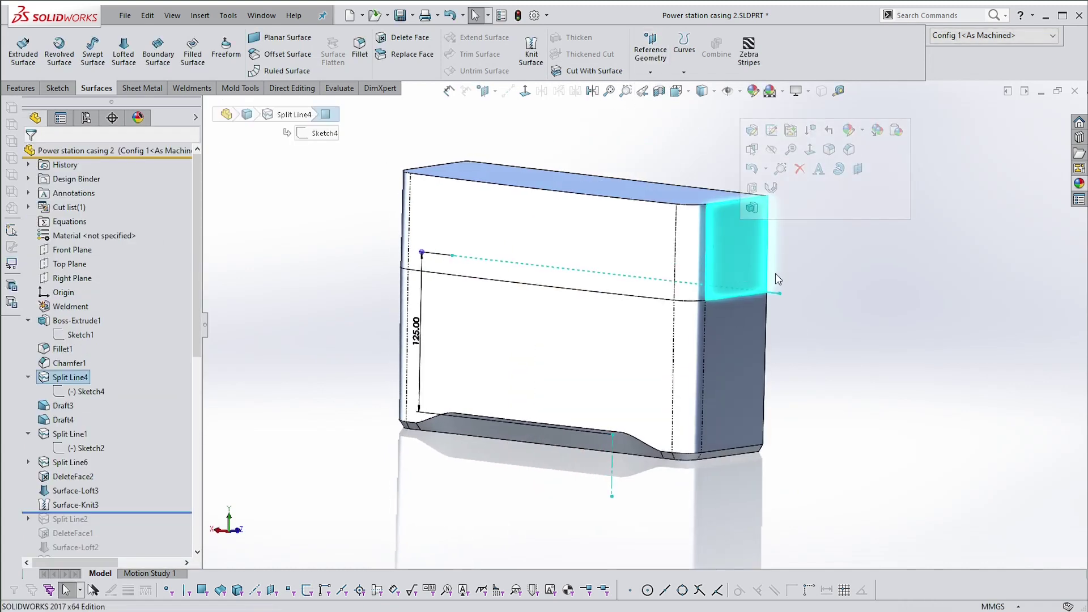
left_click(833, 334)
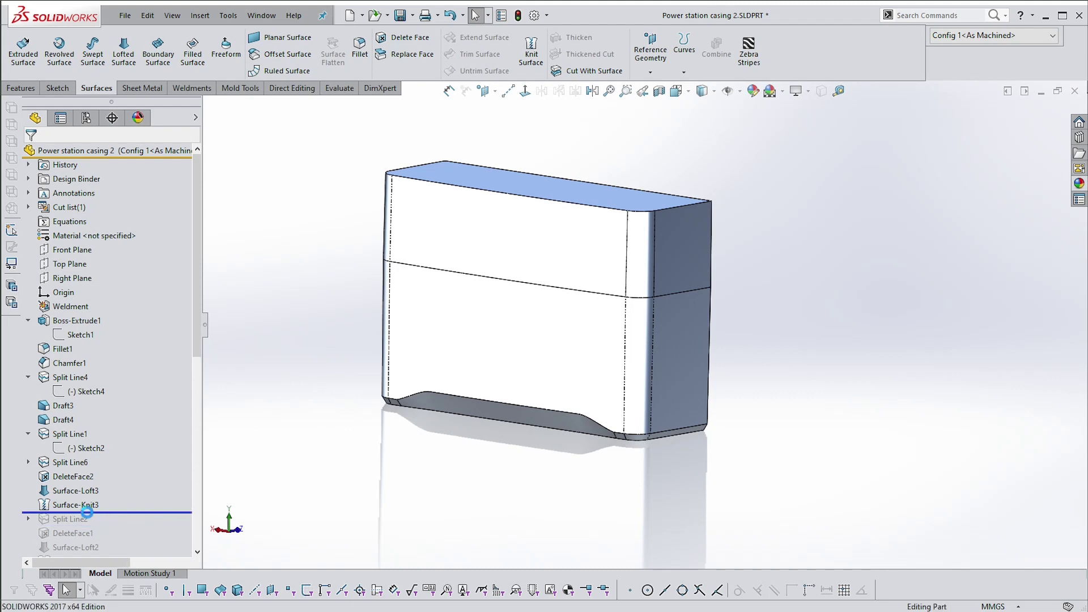
- Delete the DeleteFace2, Surface-Loft3 and Surface-Knit3 features that follow Split Line6
left_click(90, 505)
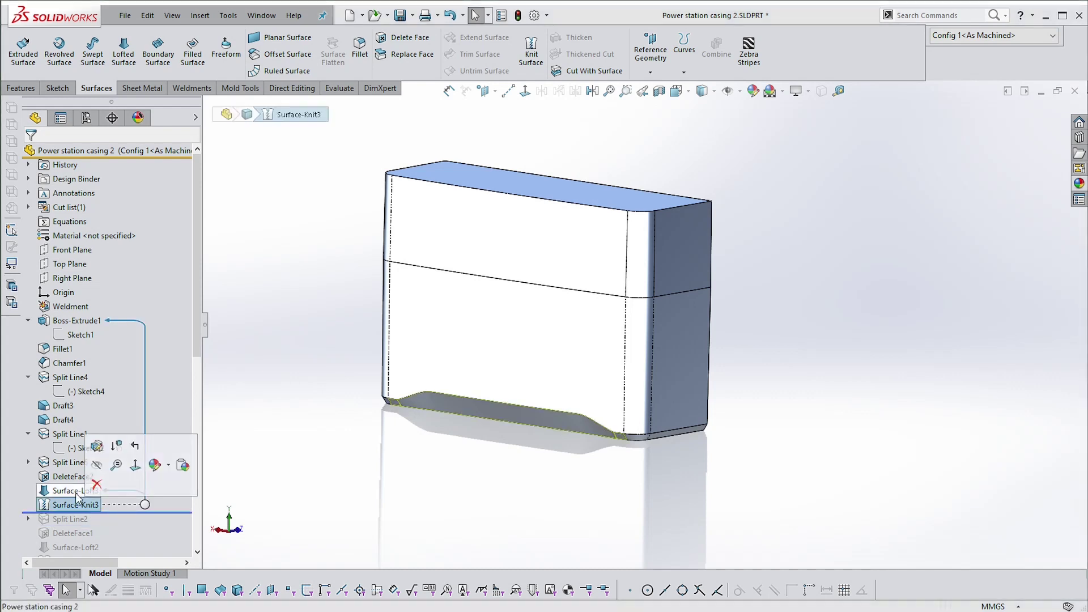
left_click(70, 477, "shift")
left_click(70, 479, "shift")
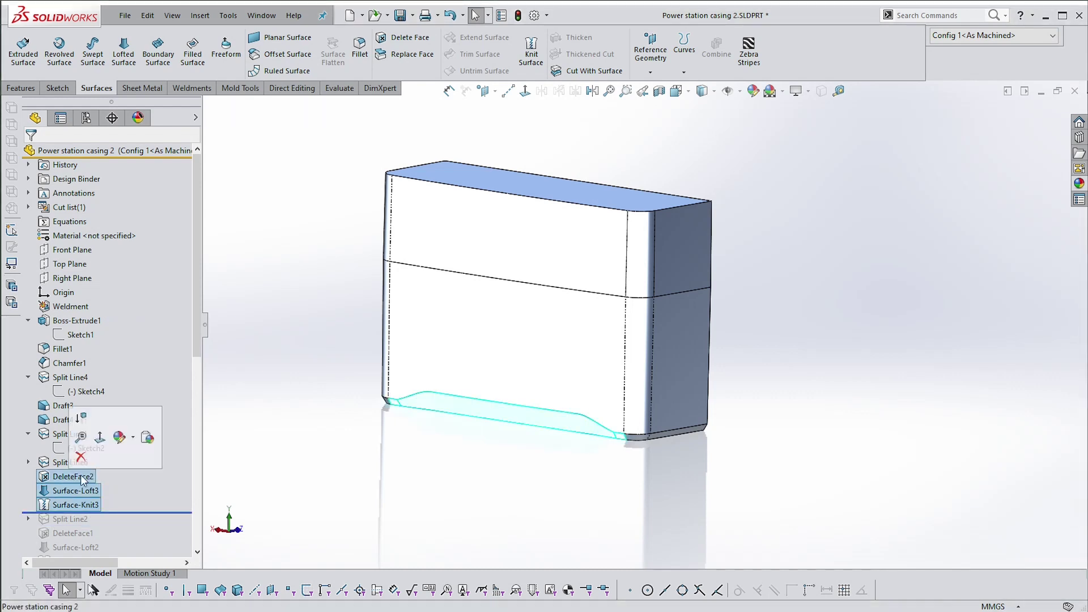
left_click(81, 457)
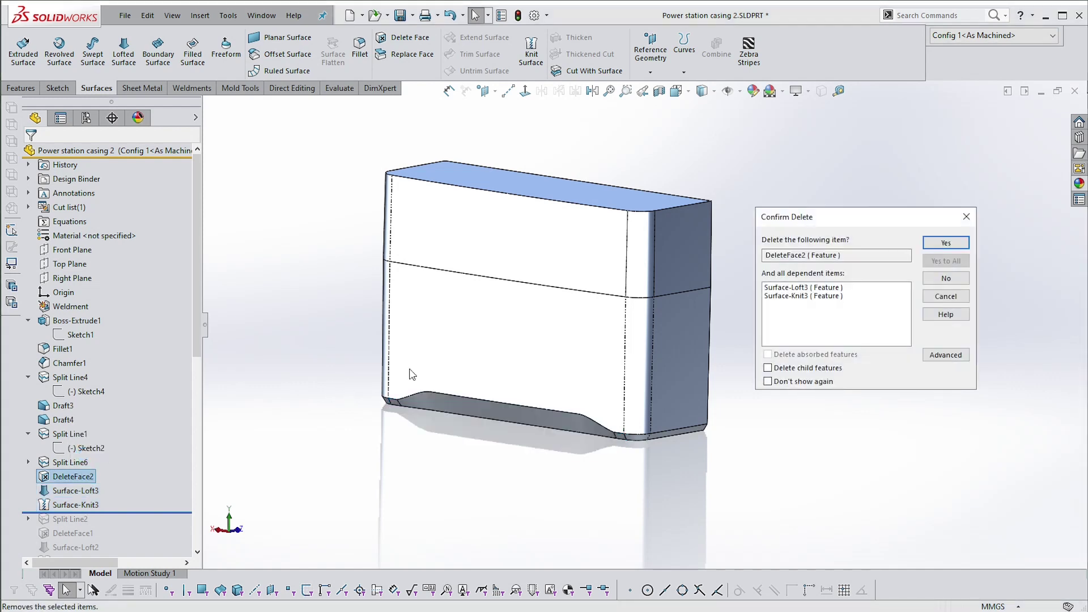
left_click(946, 243)
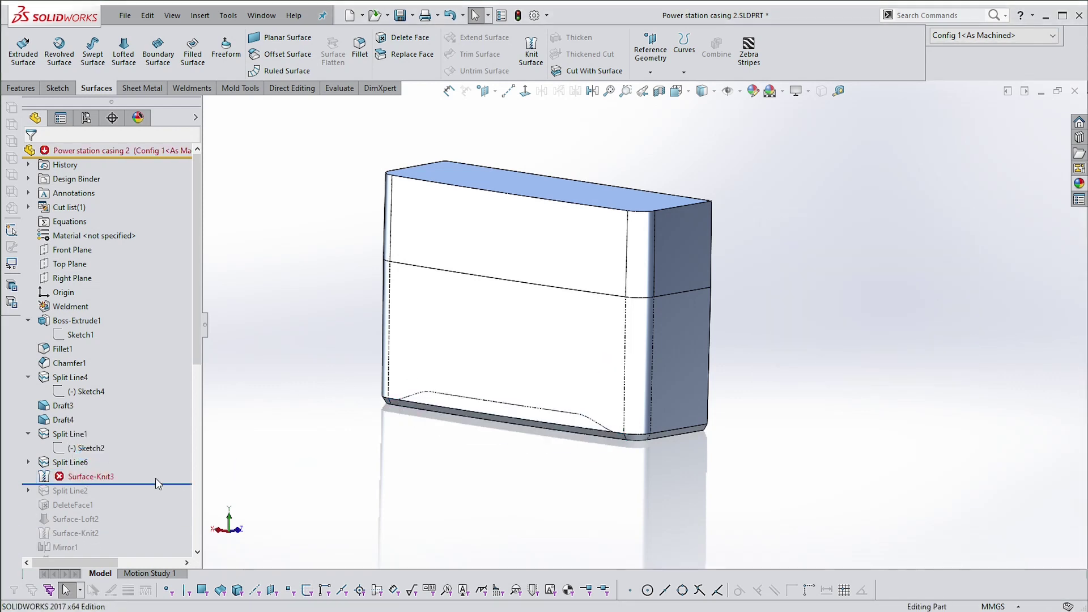
left_click(102, 479)
left_click(113, 460)
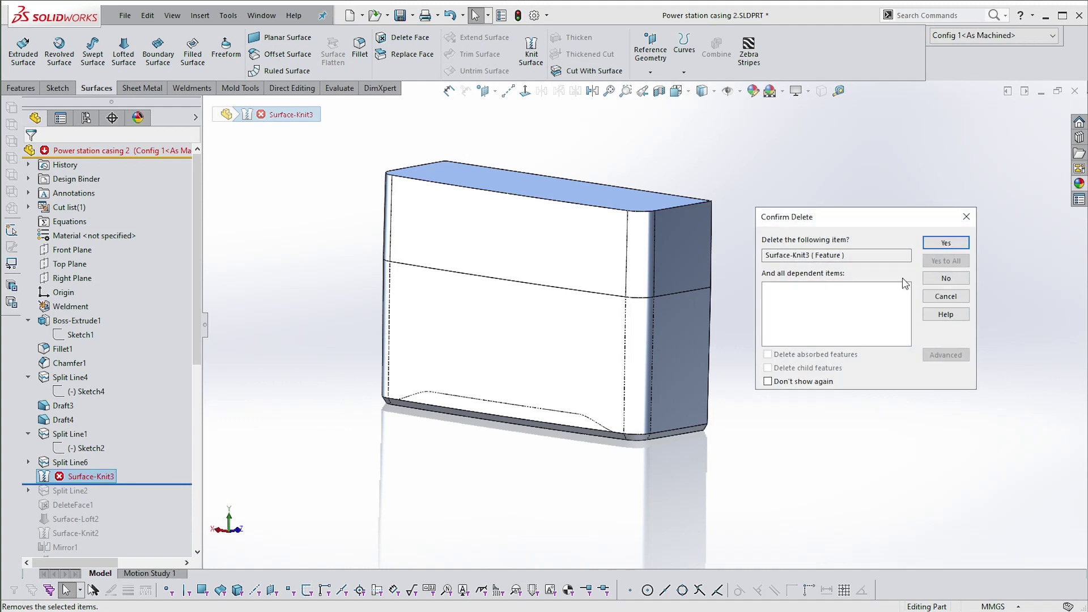
left_click(945, 243)
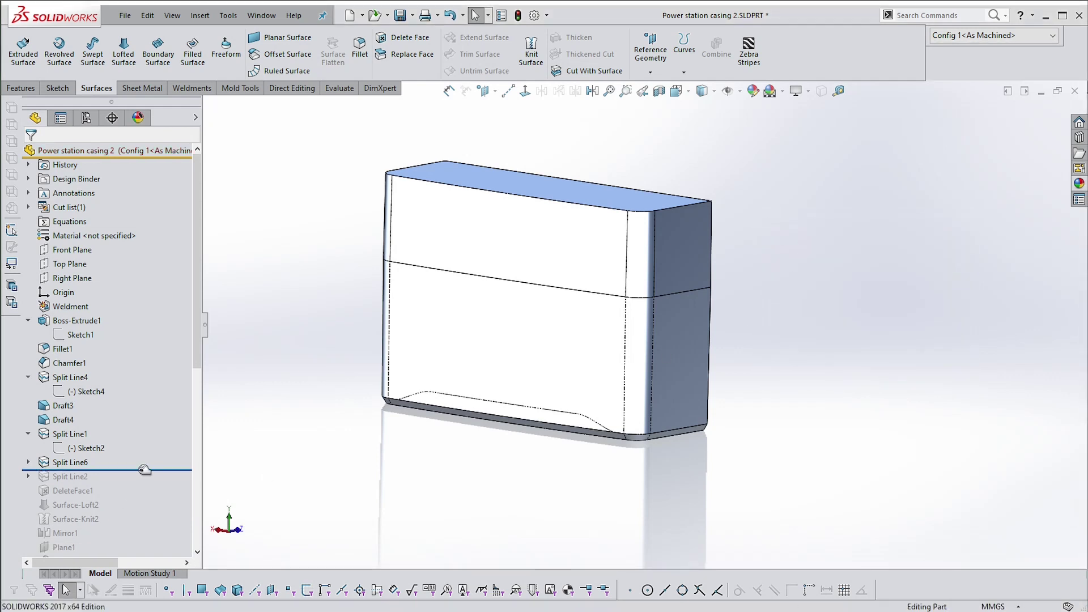
- Roll the history forward past Mirror1 and reselect the knitted casing half as its body to mirror
left_click_drag(144, 469, 144, 483)
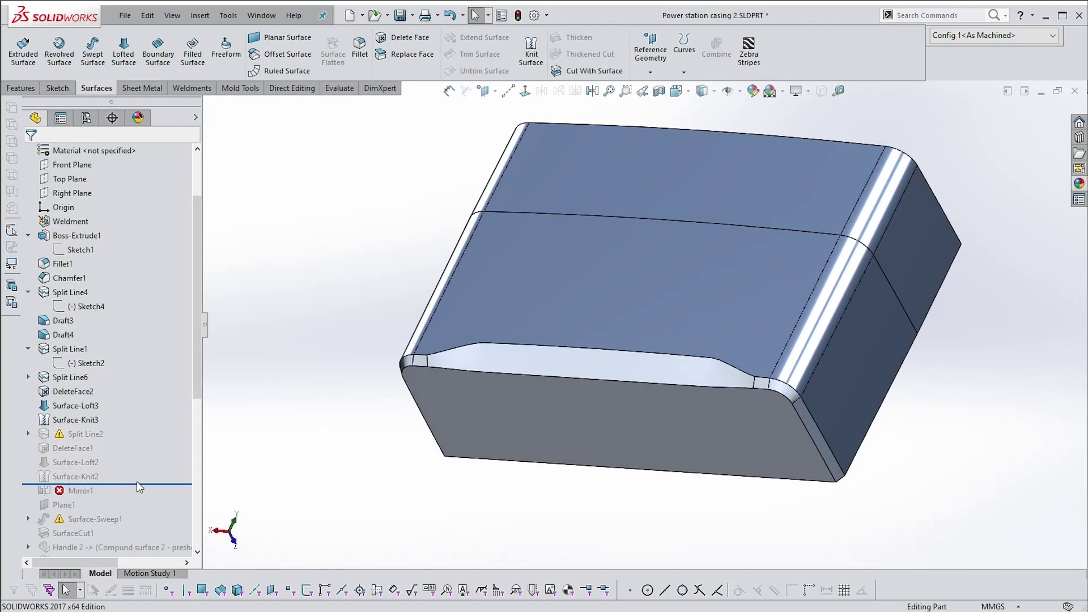
left_click_drag(143, 482, 143, 498)
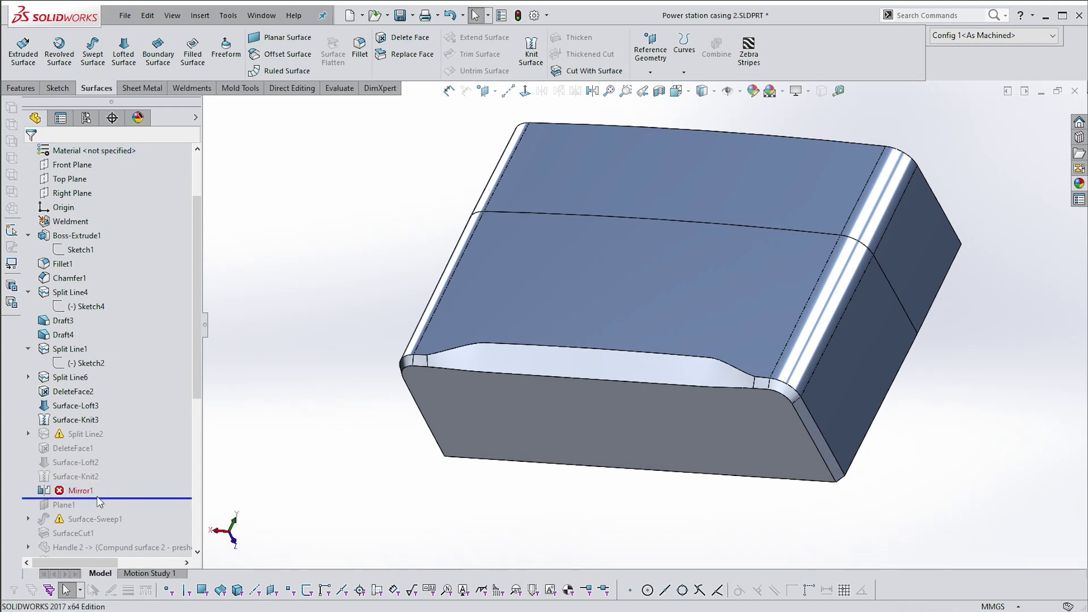
left_click(77, 490)
left_click(93, 436)
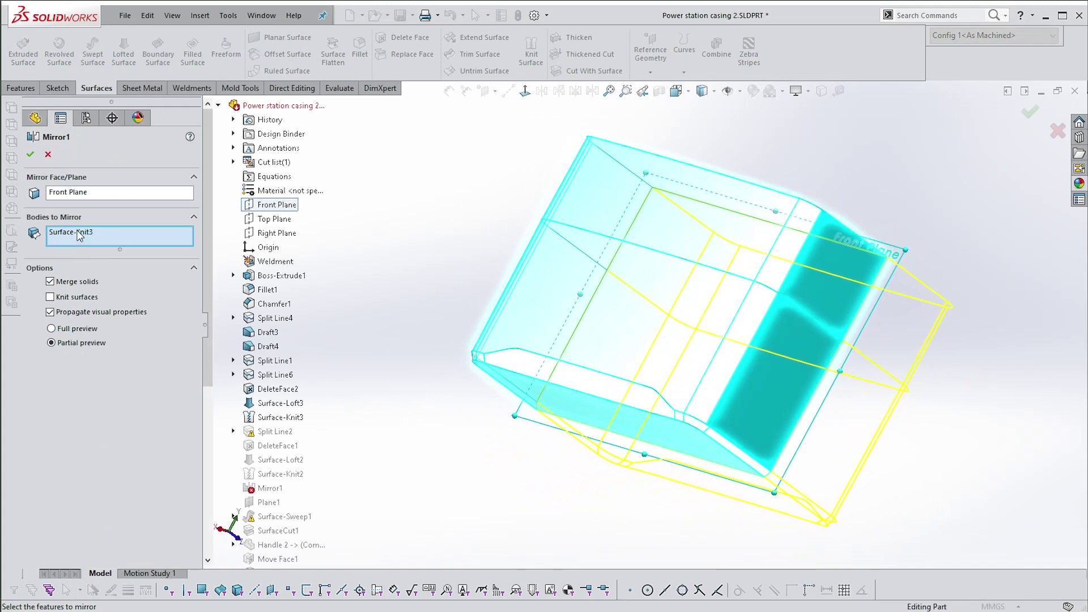
left_click(80, 235)
key("Delete")
middle_click_drag(351, 253, 587, 264)
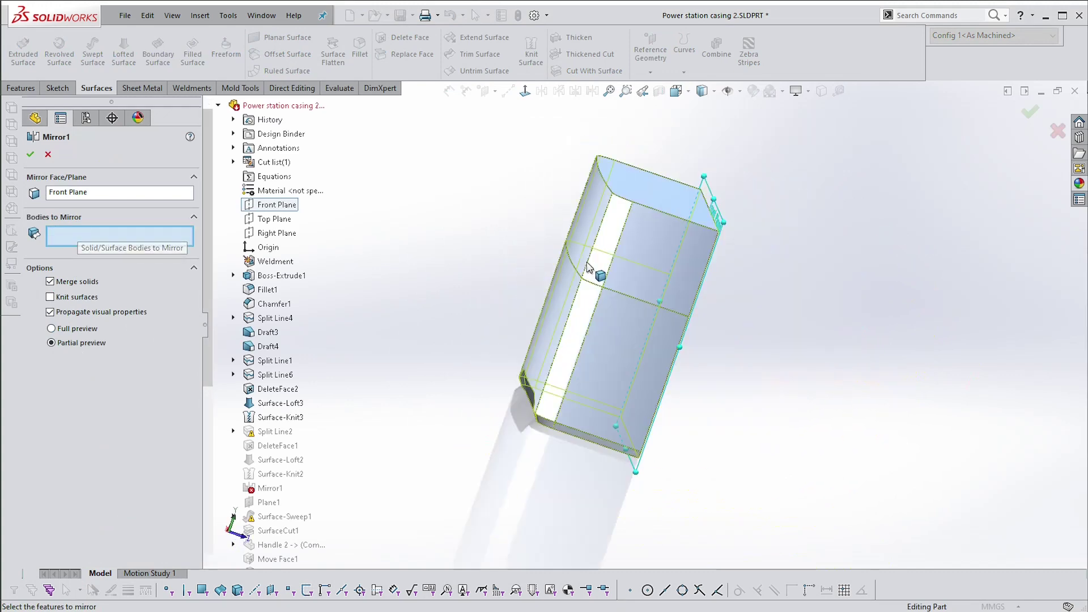
left_click(646, 250)
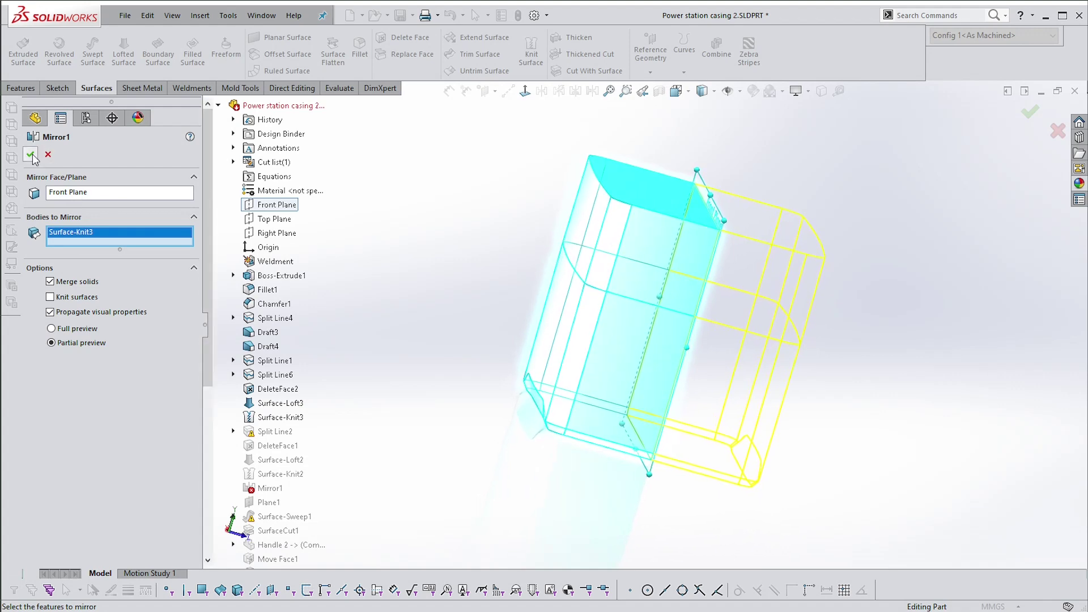
left_click(31, 155)
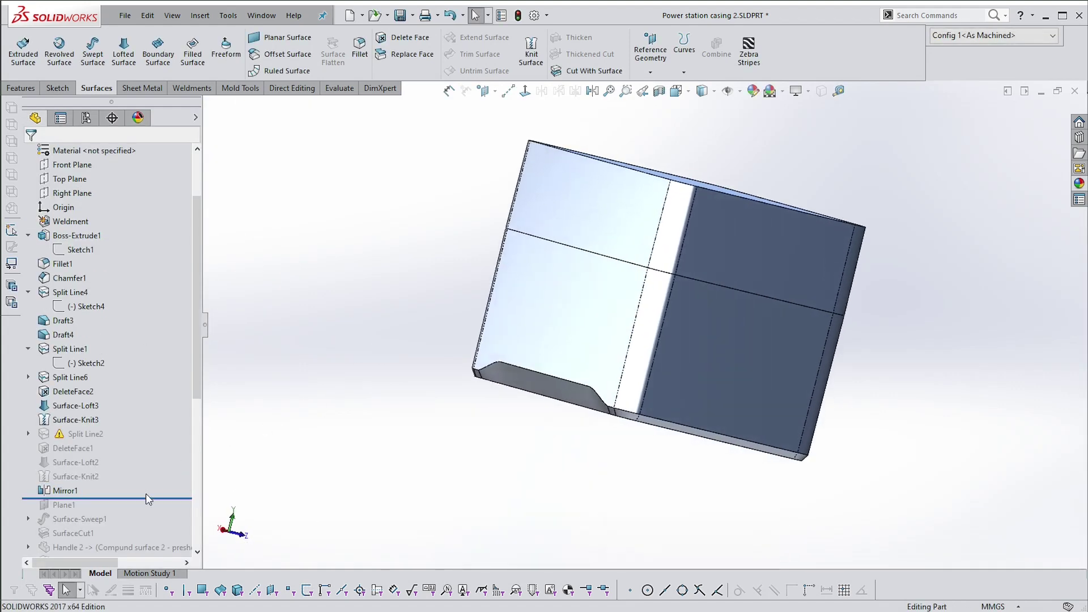
- Roll the feature history forward to just after Fillet9 to rebuild the casing's handle, shell and rib features
left_click(147, 498)
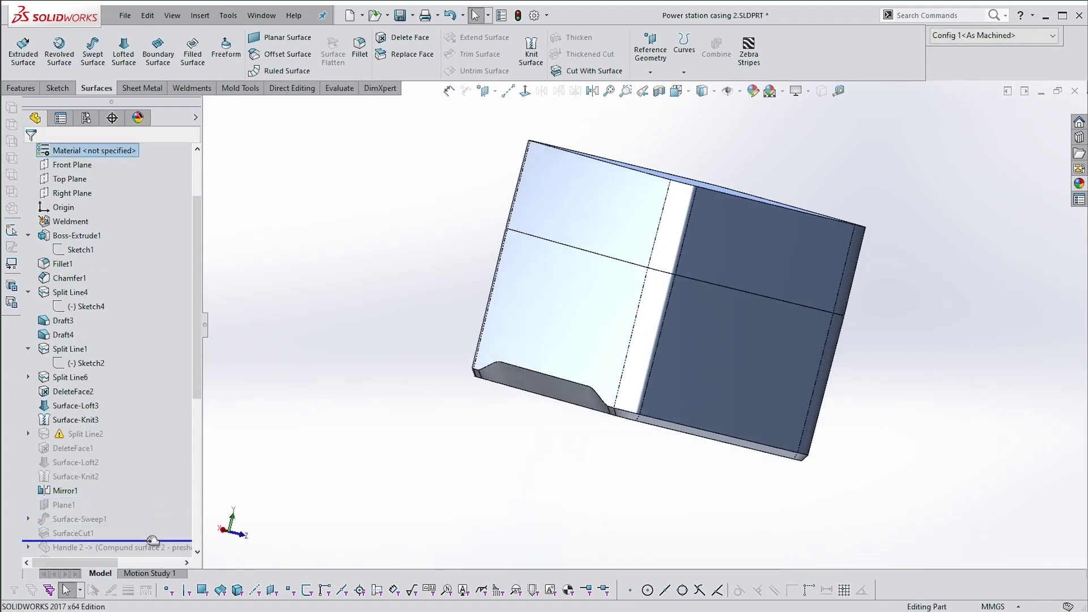
left_click_drag(152, 540, 148, 530)
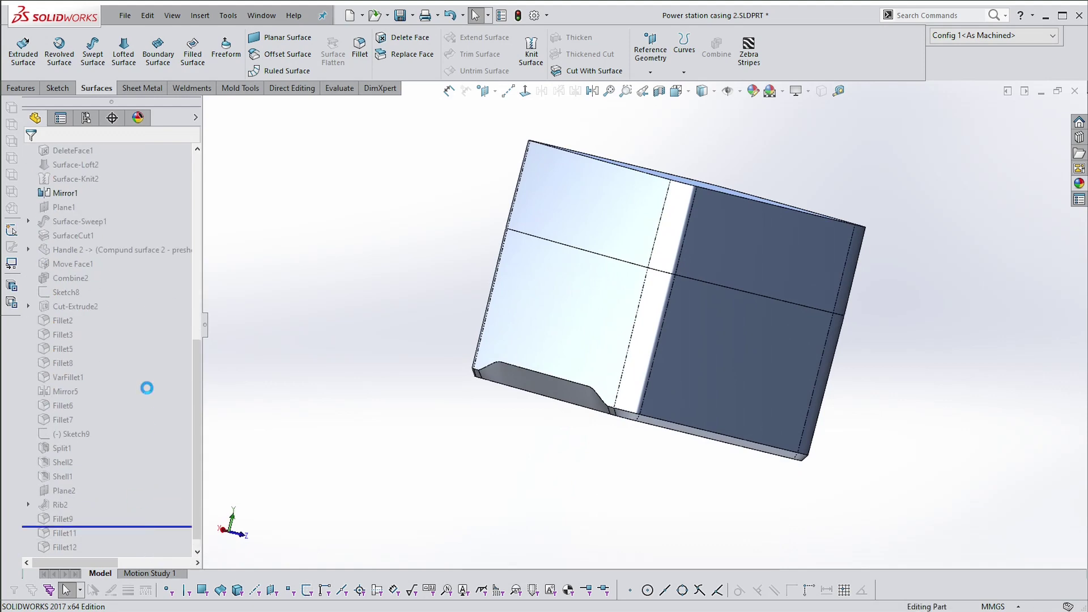
scroll(130, 330, "up", 4)
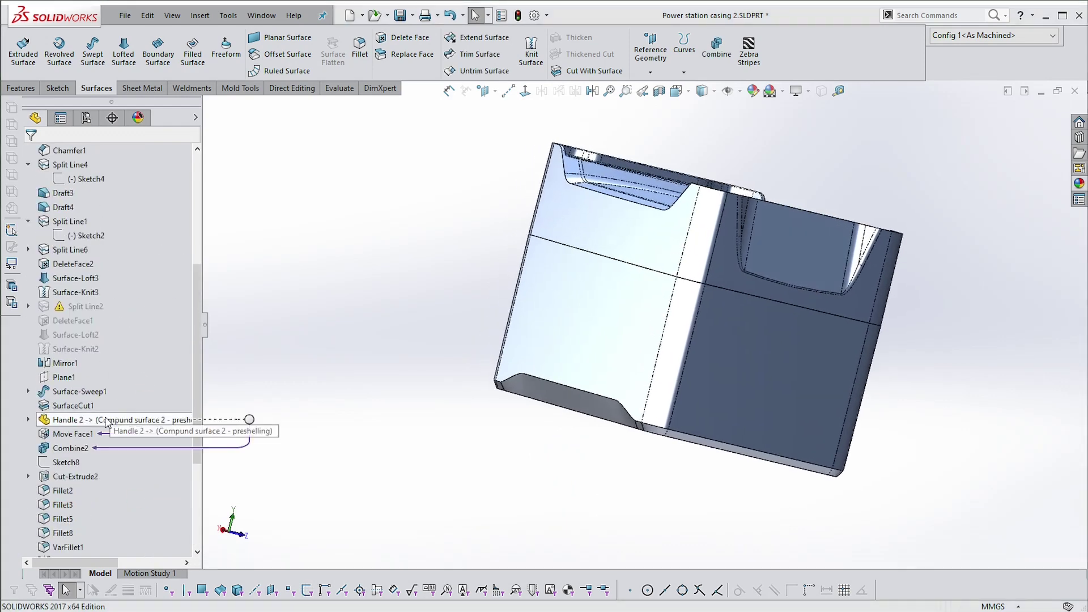
- Examine the surface cut and the Surface-Sweep1 path sketch, including the sketch's dimensions and parent and child features
left_click(73, 405)
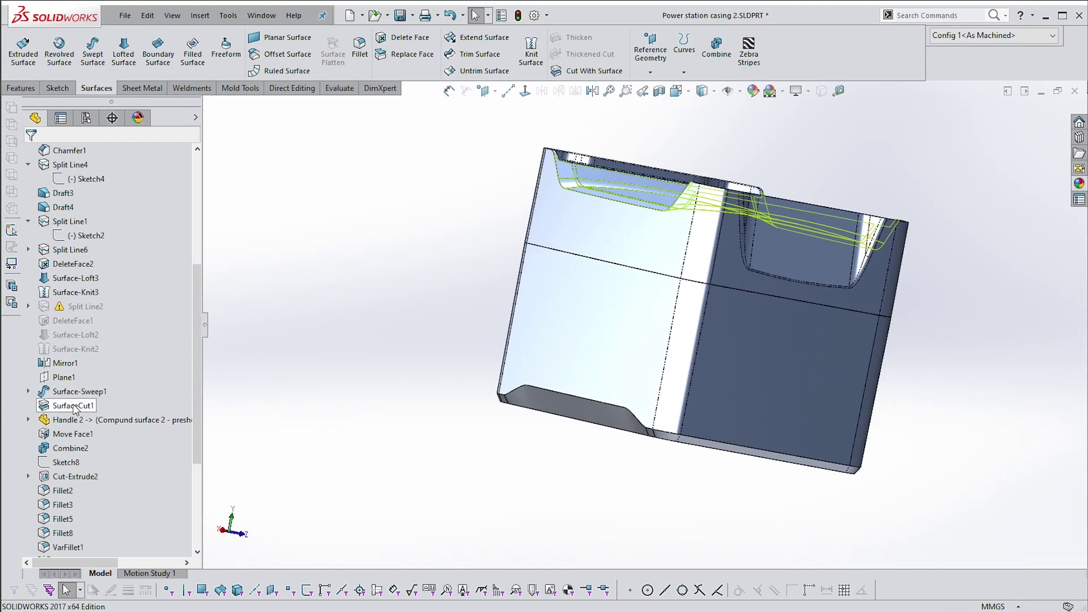
key("Escape")
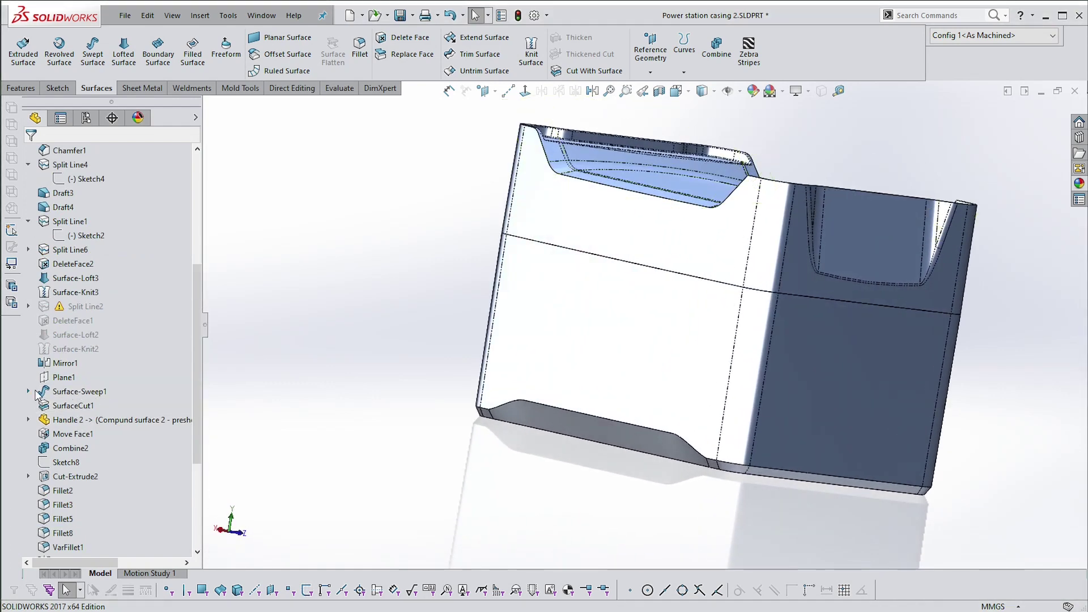
left_click(28, 391)
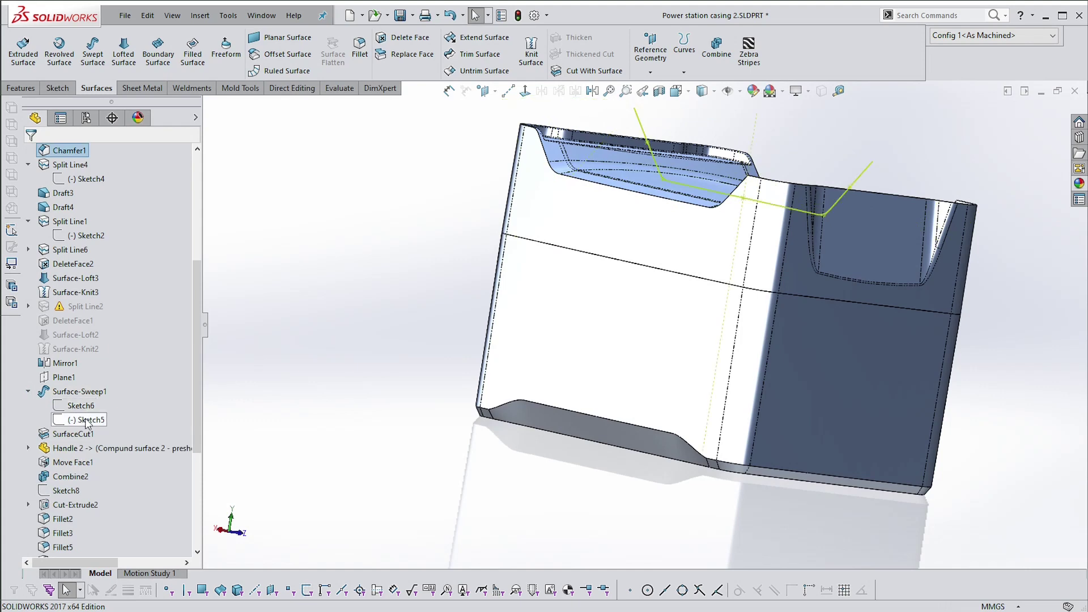
left_click(85, 420)
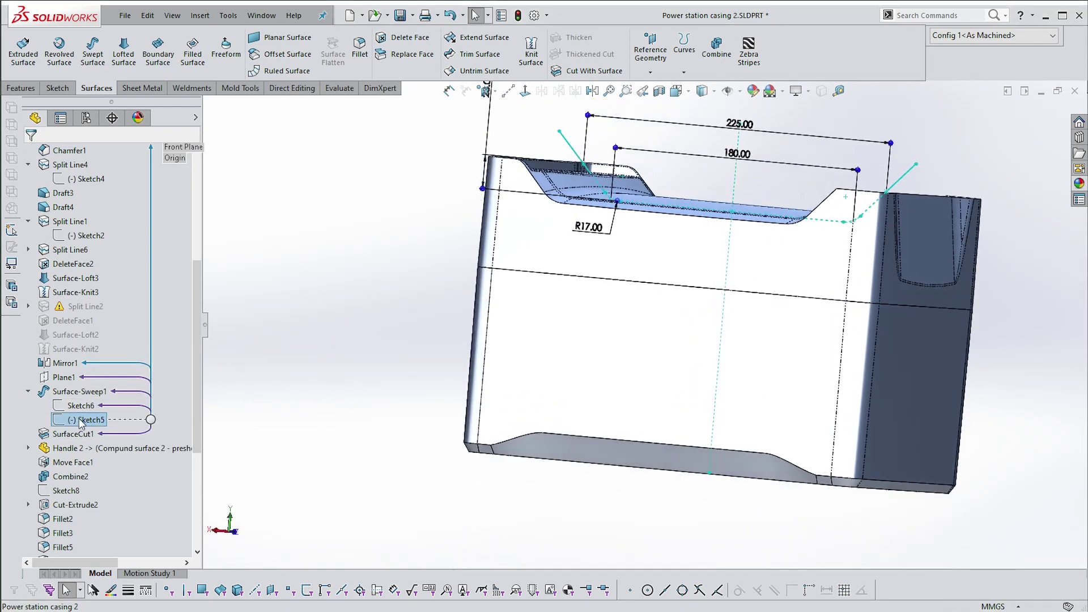
scroll(142, 204, "up", 5)
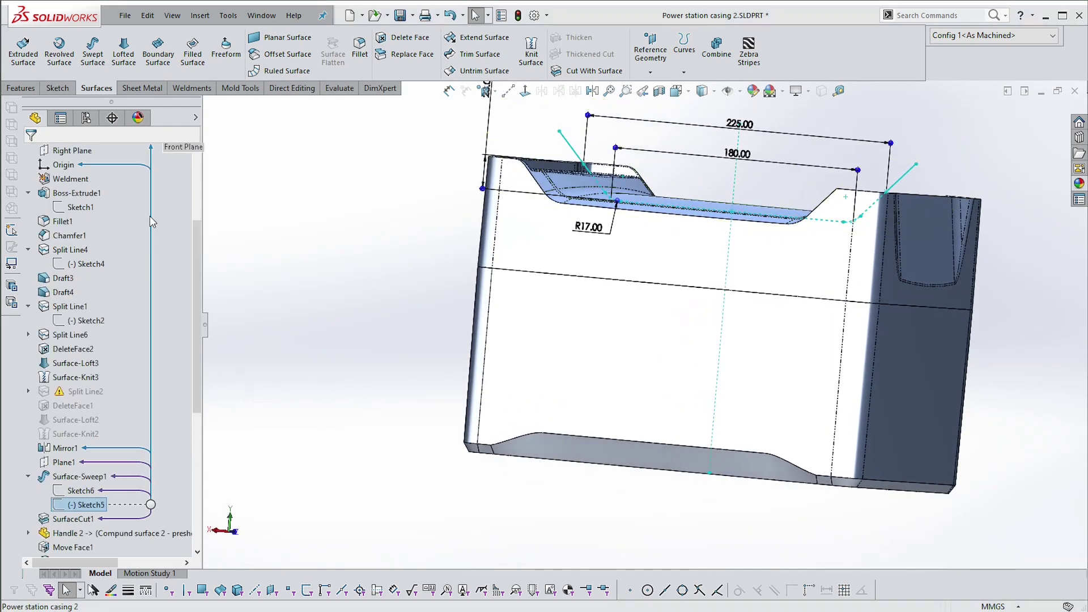
scroll(120, 305, "down", 4)
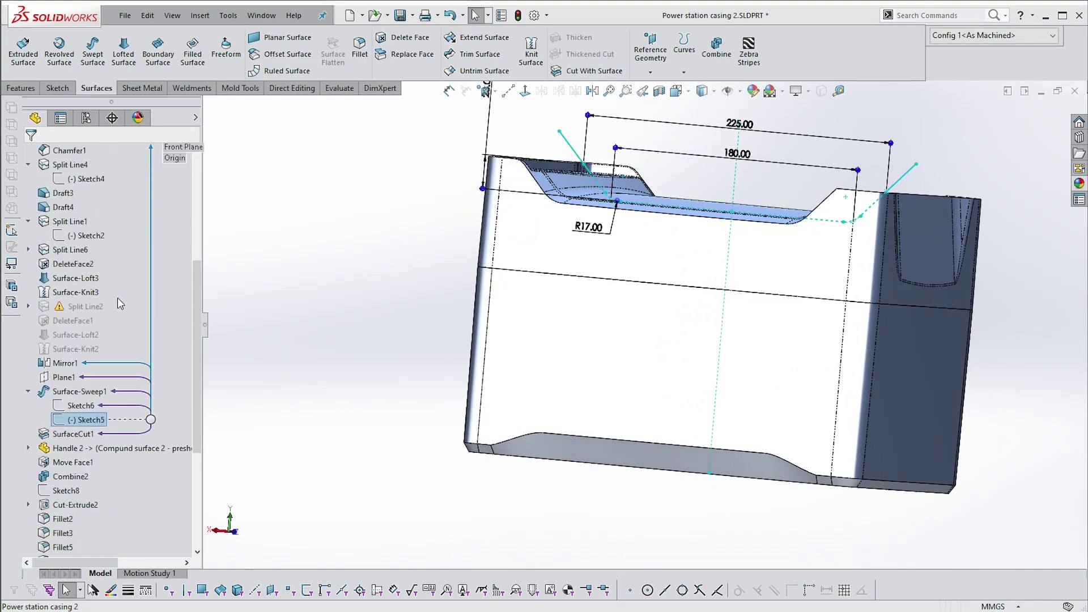
left_click(342, 295)
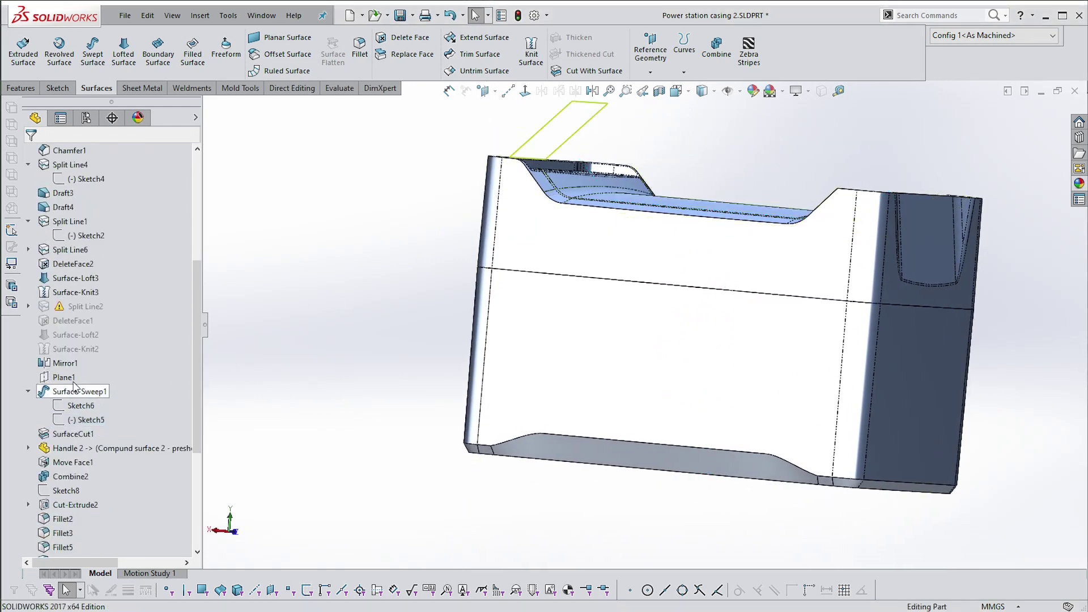
- Show the Surface-Sweep1 path sketch, Sketch5, on the model
left_click(85, 419)
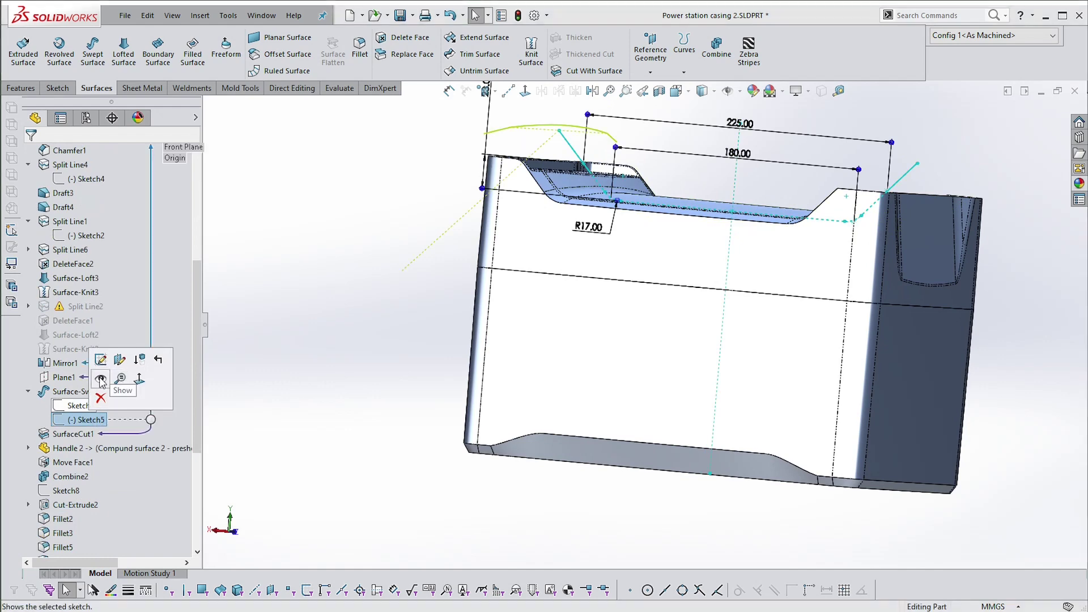
left_click(287, 322)
middle_click_drag(492, 173, 521, 211)
scroll(522, 211, "down", 1)
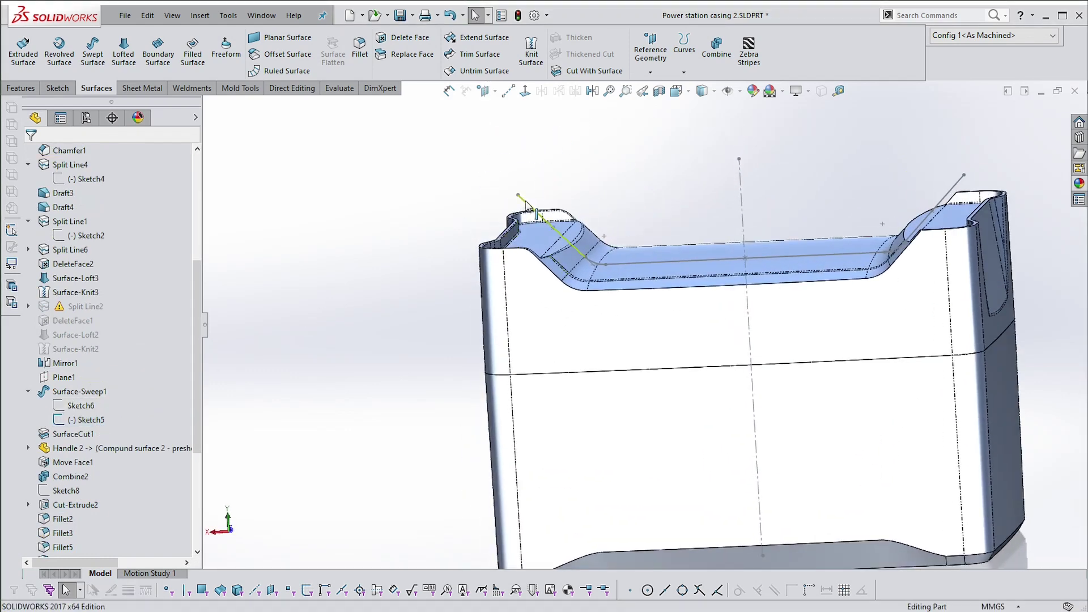
- Try to define a reference plane perpendicular to Sketch5's sloping end line and coincident with its outer endpoint
left_click(527, 204)
left_click(566, 88)
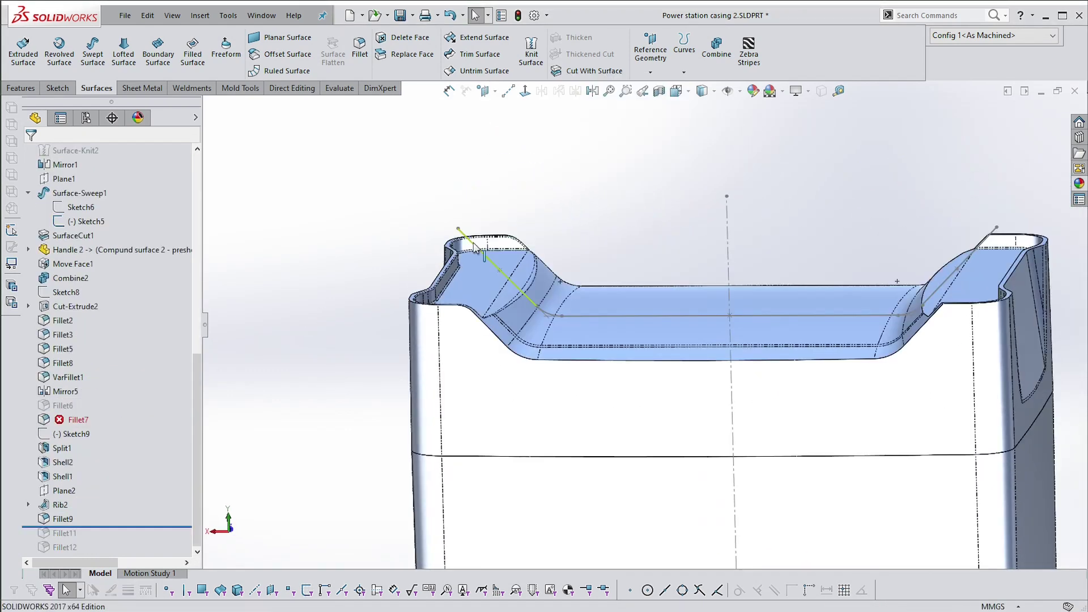
left_click(477, 247)
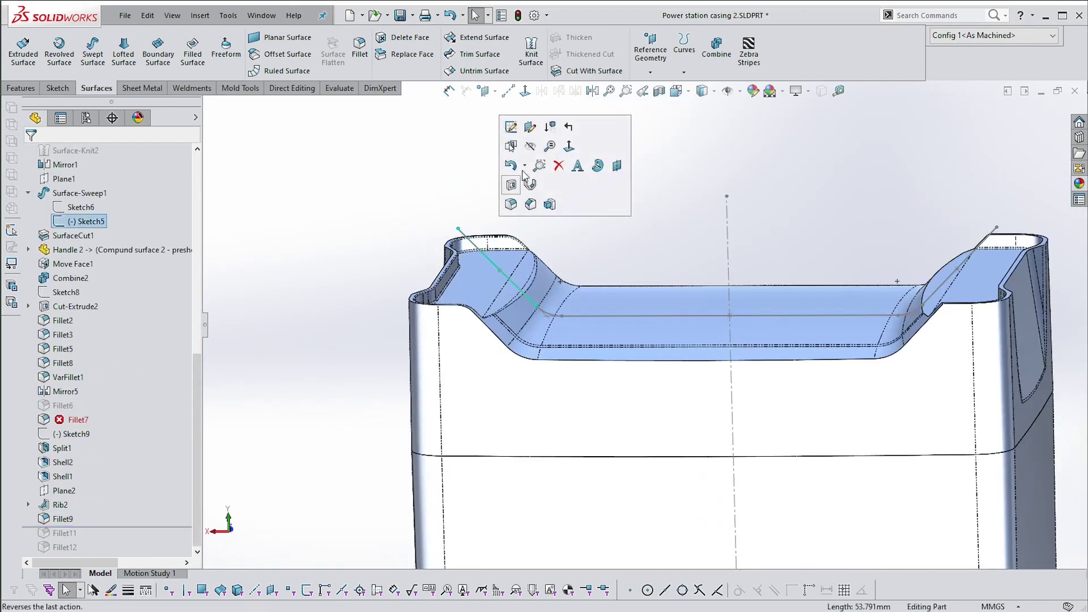
left_click(486, 96)
left_click(502, 109)
scroll(441, 227, "down", 5)
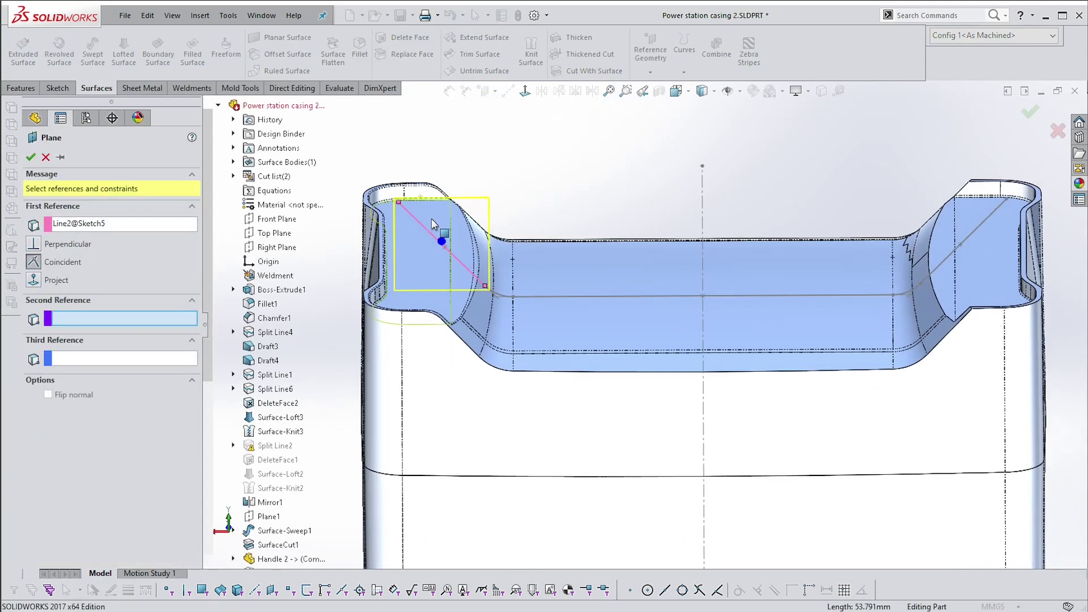
left_click(396, 179)
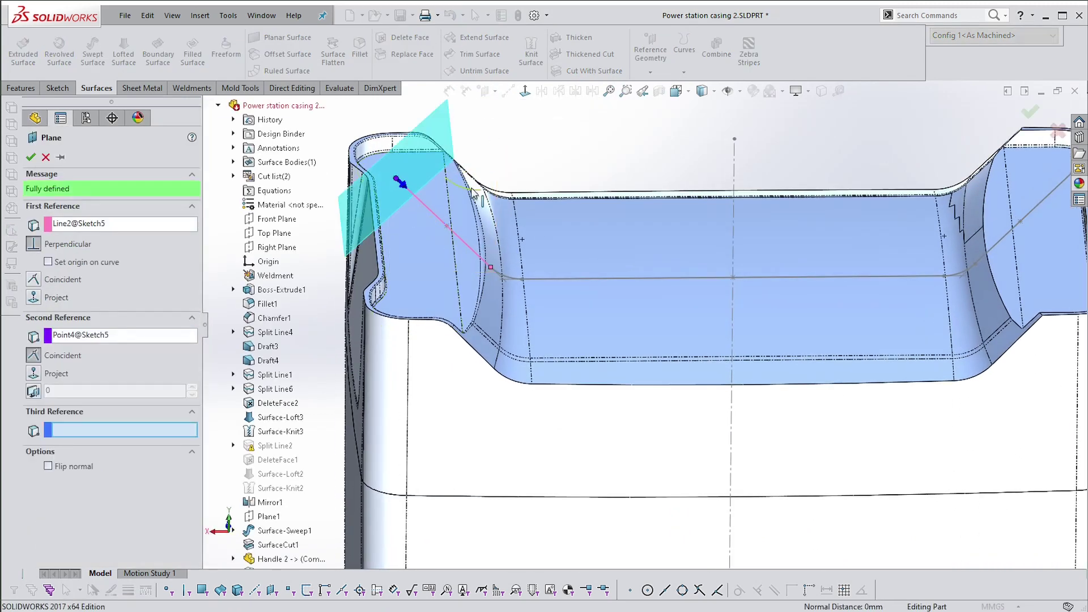
middle_click_drag(389, 178, 429, 219)
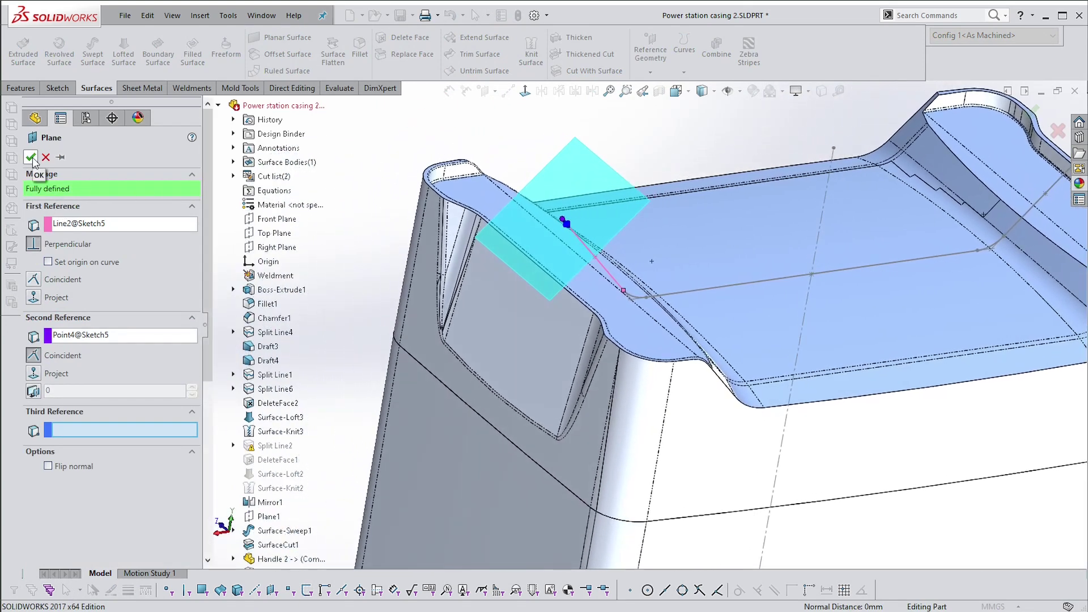
left_click(48, 158)
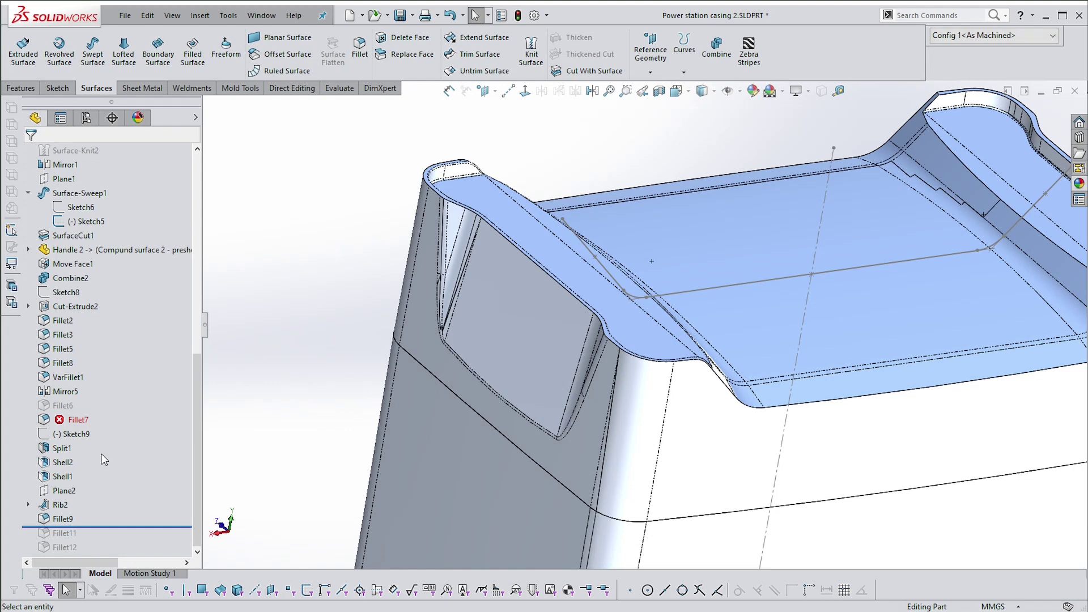
- Examine Plane1, the Sketch6 sweep profile and the resulting surface cut across the top of the casing
left_click(64, 179)
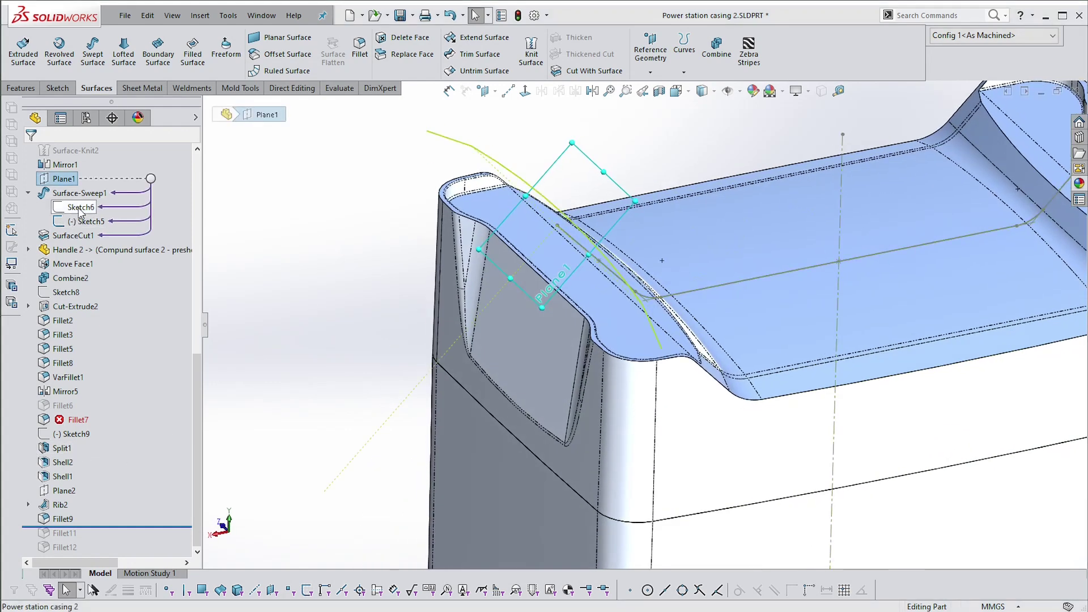
left_click(80, 210)
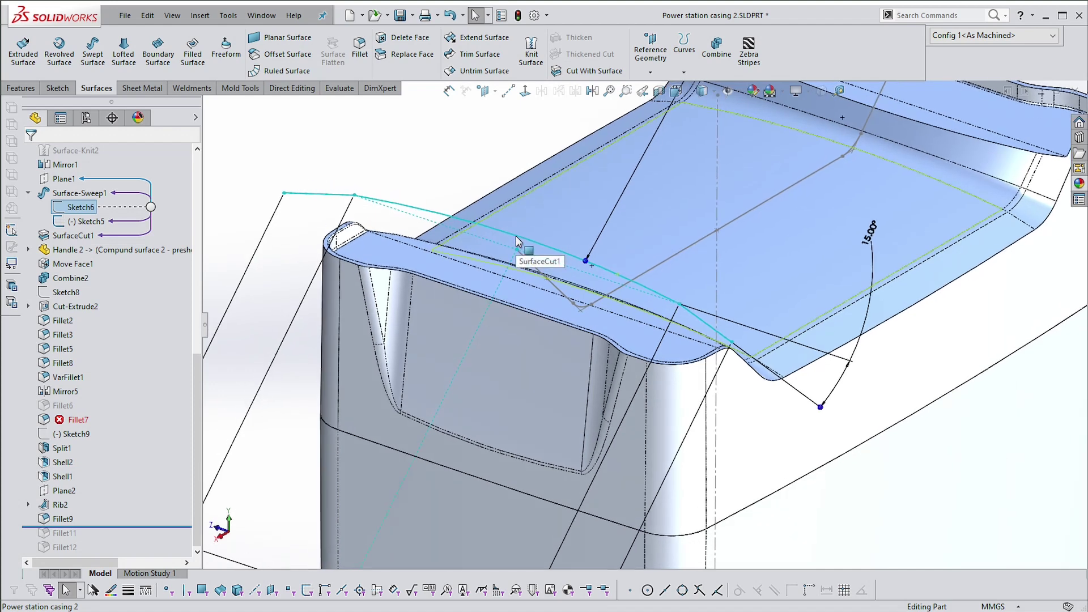
middle_click_drag(475, 225, 434, 208)
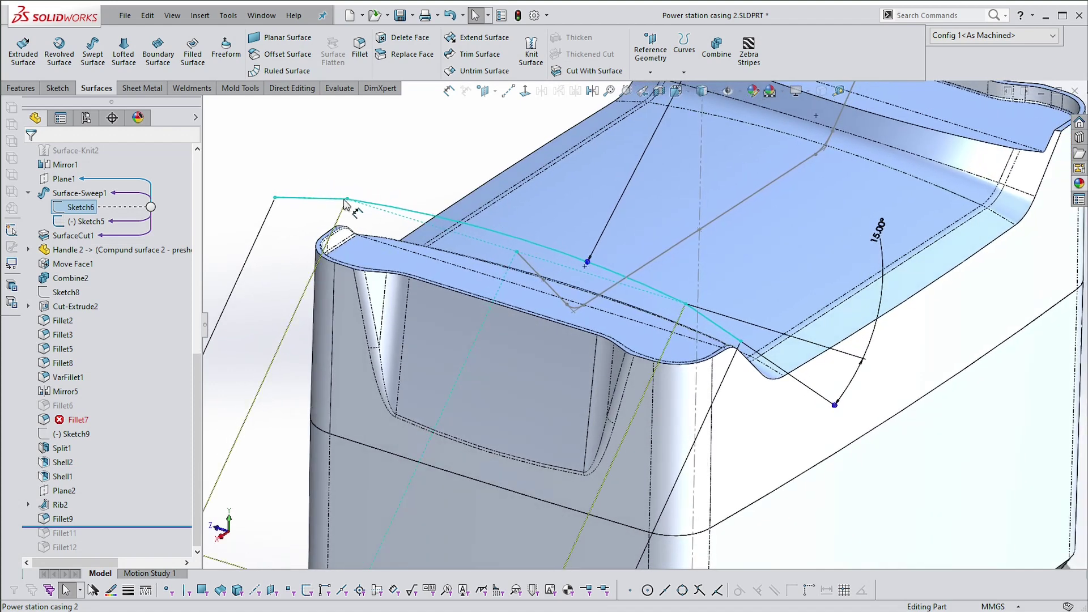
middle_click_drag(343, 204, 338, 215)
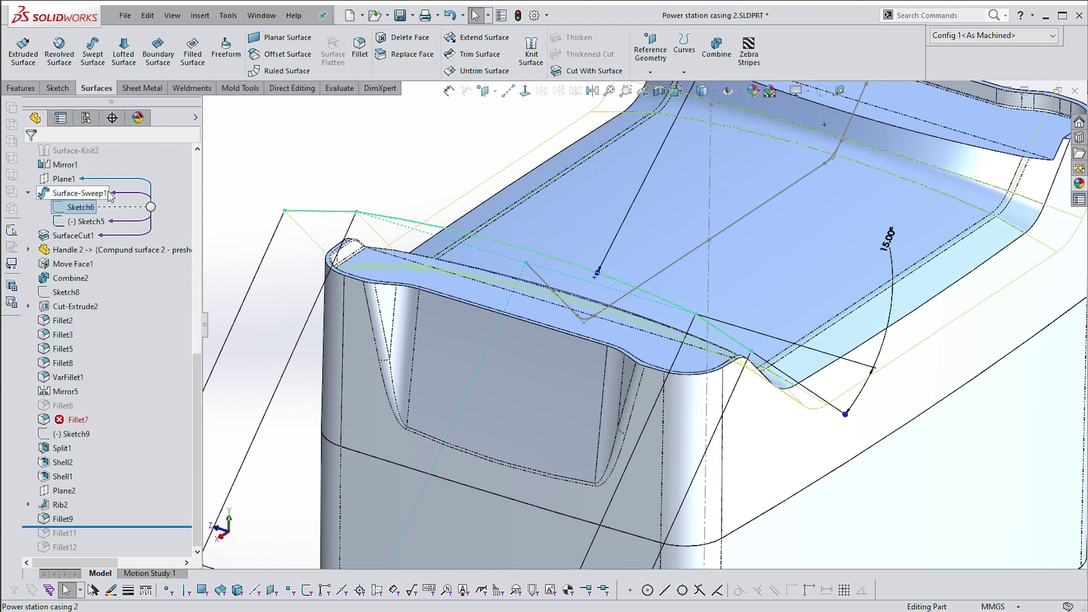
left_click(323, 133)
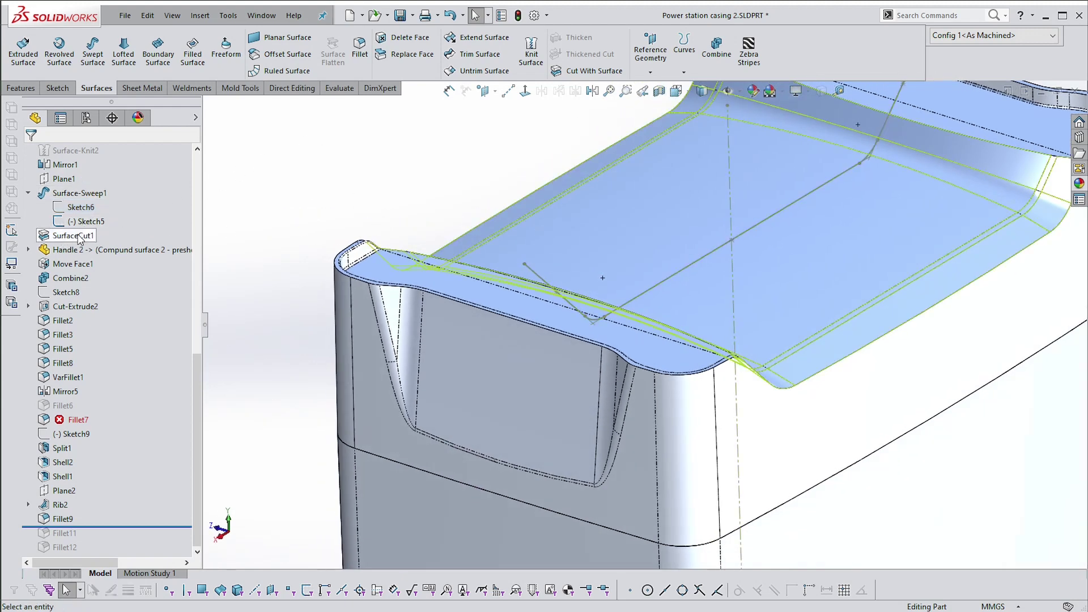
middle_click_drag(269, 187, 757, 309)
middle_click_drag(965, 267, 590, 260)
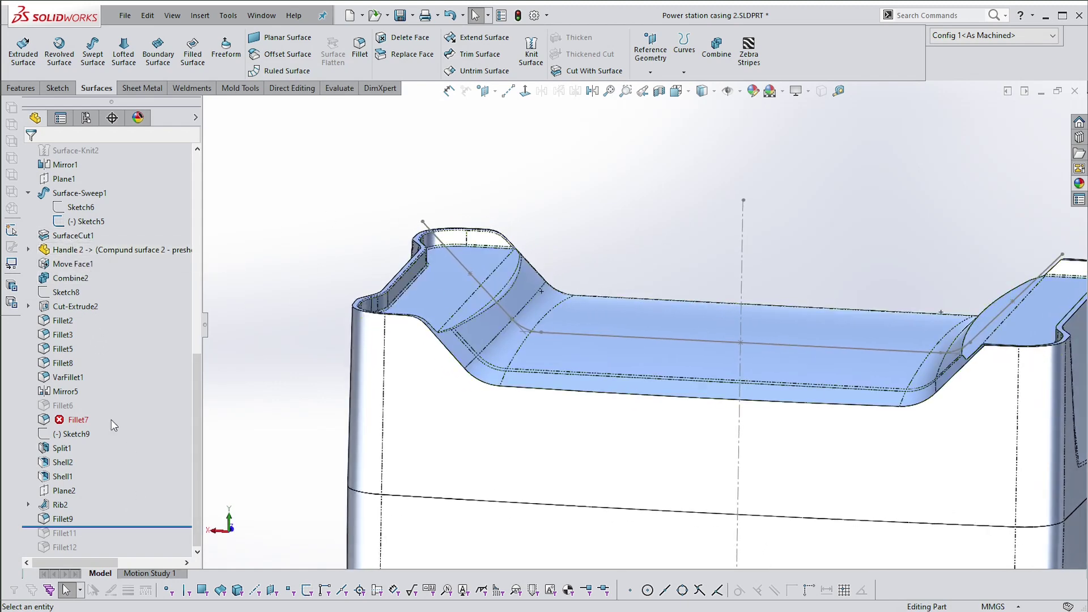
- Roll the casing history back to before the inserted Handle 2 part and switch to the Handle 2 document
left_click(71, 250)
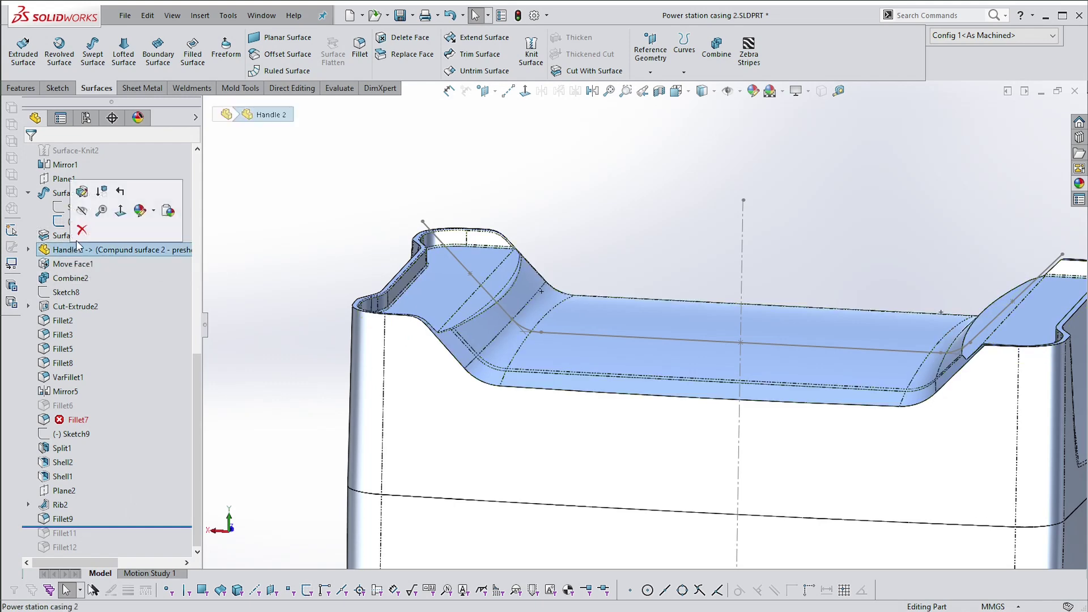
left_click(83, 192)
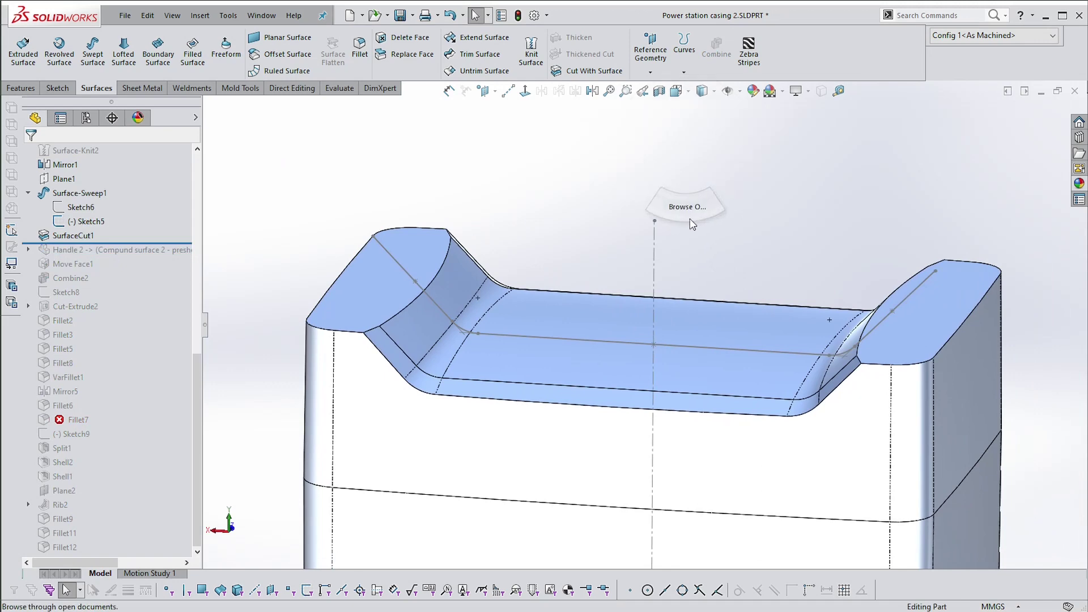
key("ctrl+Tab")
left_click(623, 317)
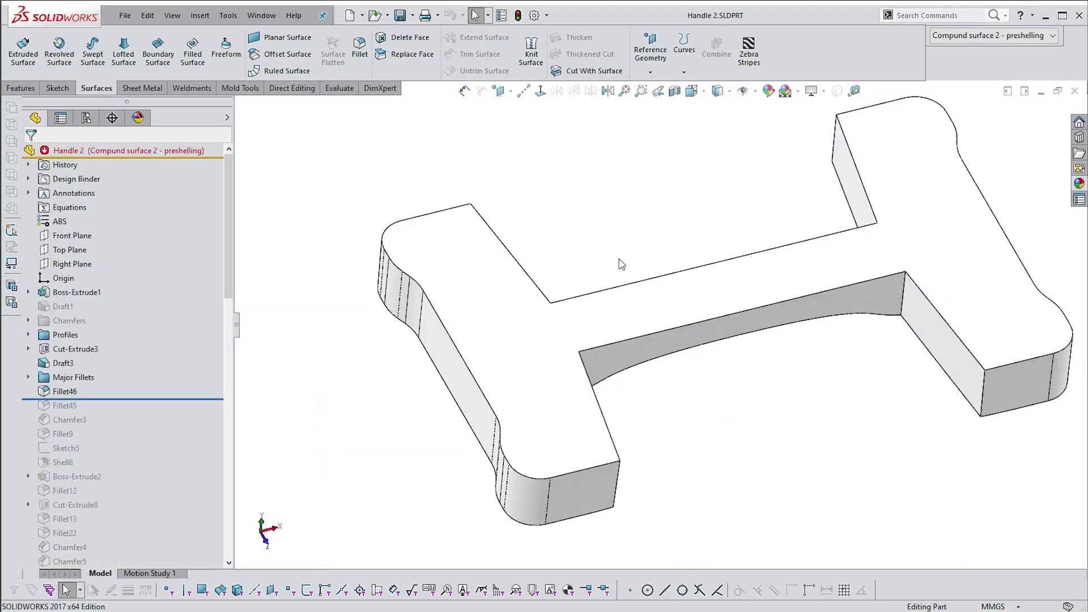
- Activate the handle's Config 1 - Simple configuration and roll its history forward to just after Rib4
left_click(88, 119)
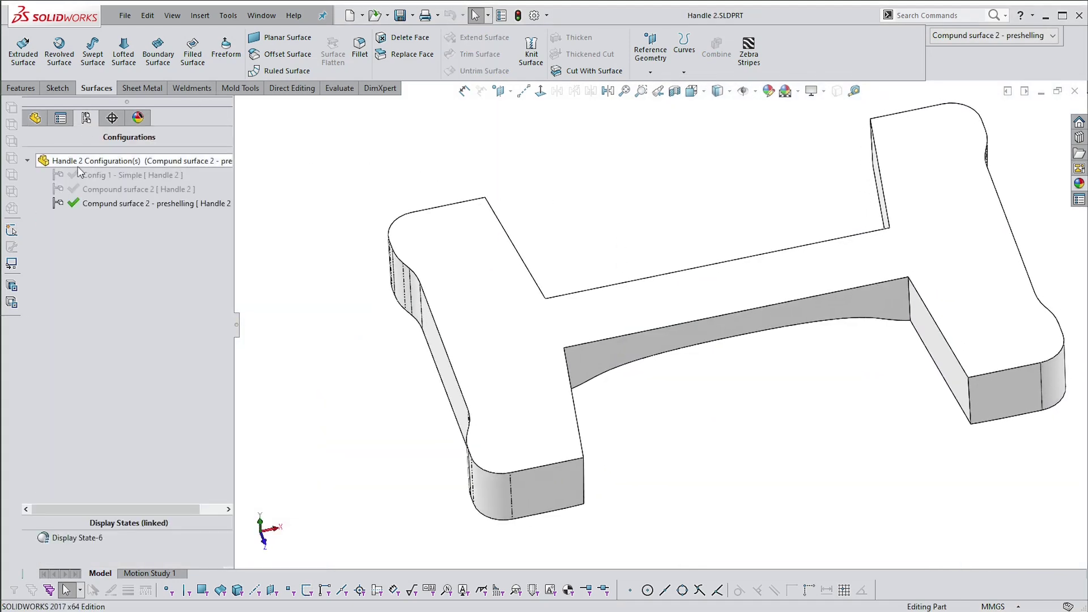
double_click(94, 176)
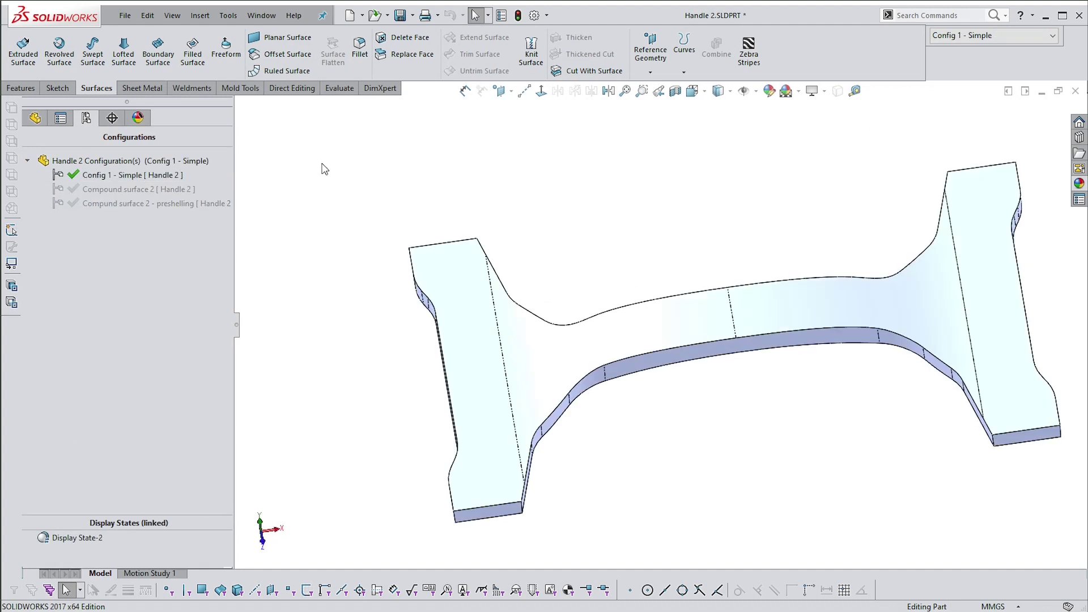
left_click(43, 119)
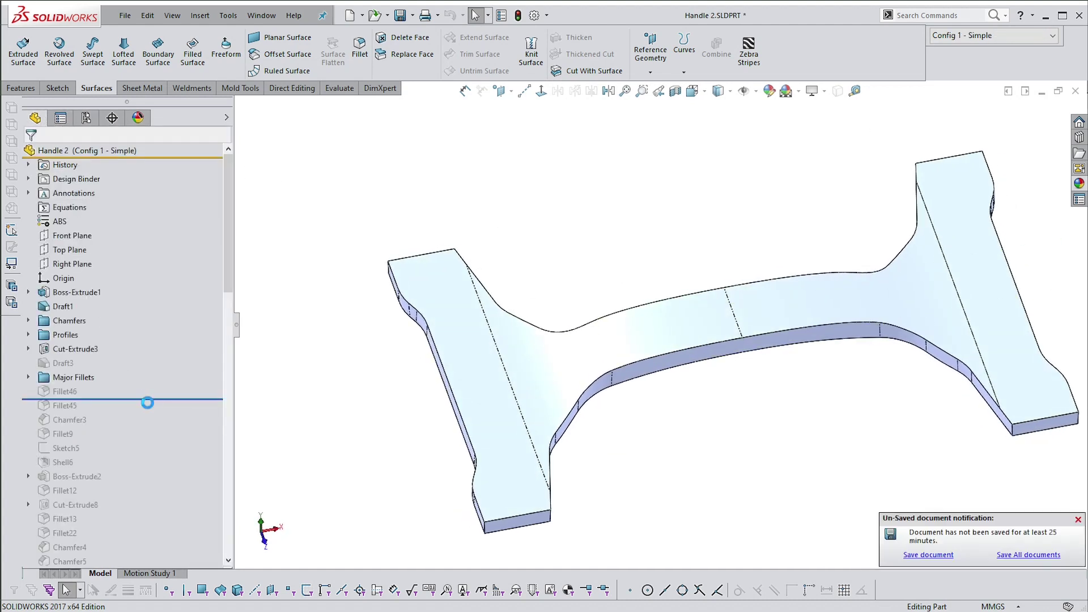
left_click_drag(153, 399, 162, 541)
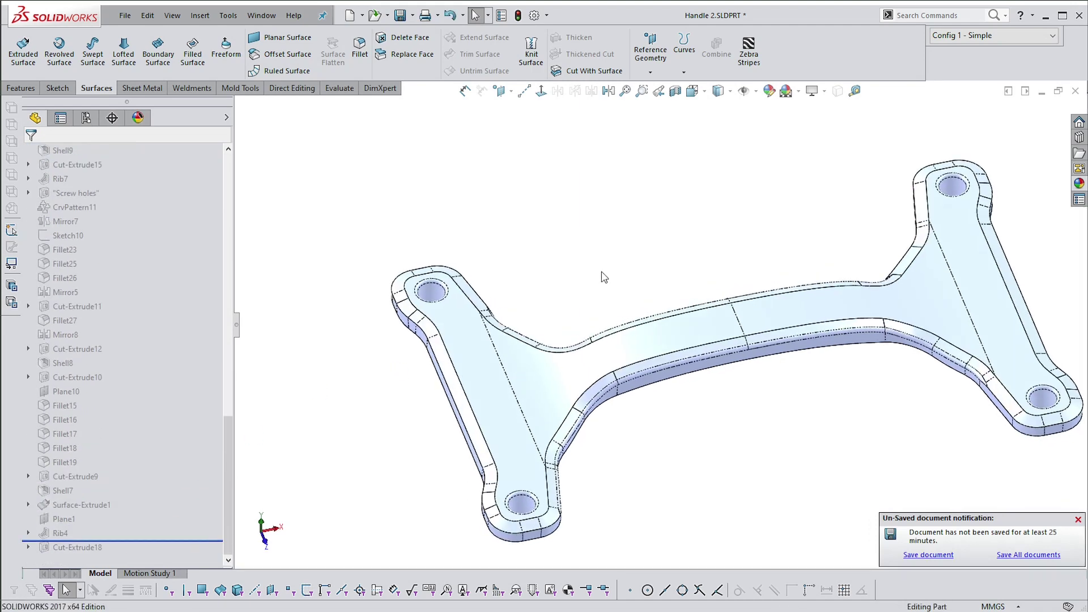
scroll(485, 408, "down", 3)
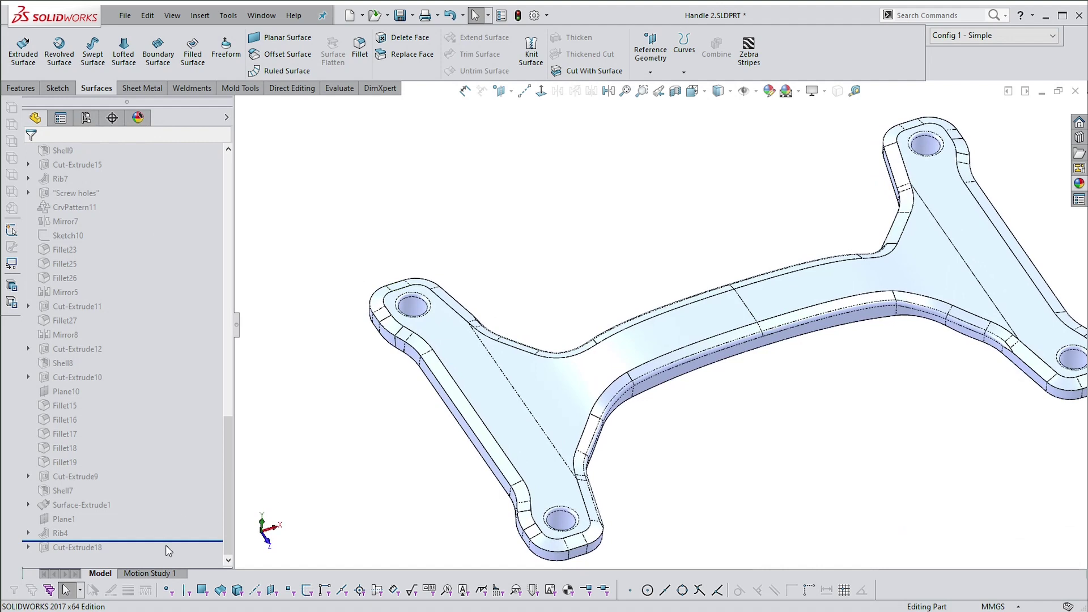
- Roll the handle's history back to just after Boss-Extrude1 and activate the Compund surface 2 - preshelling configuration
left_click_drag(168, 540, 83, 305)
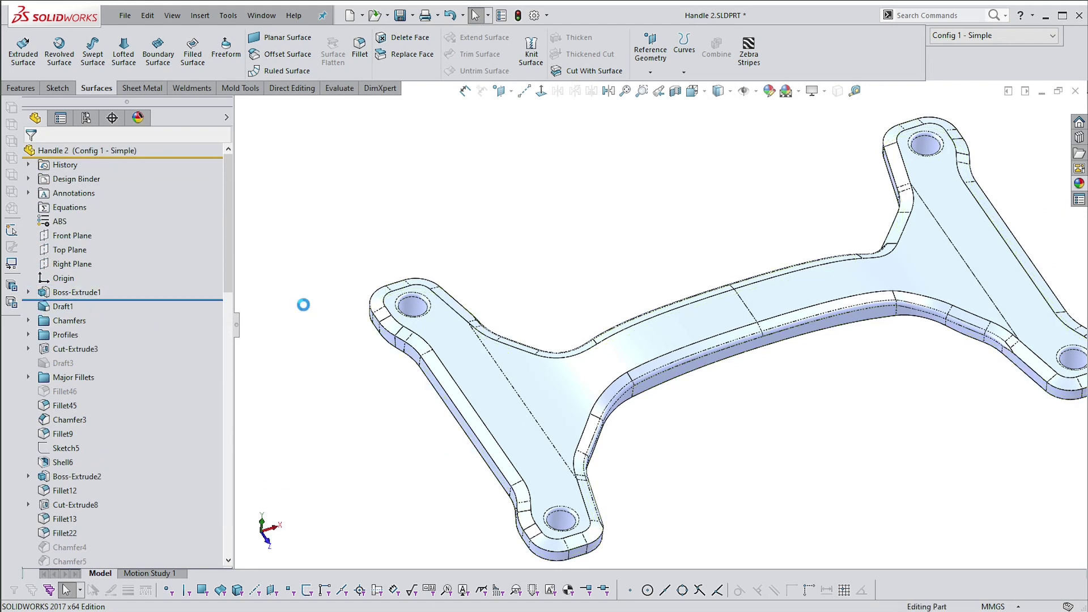
left_click(86, 118)
double_click(98, 204)
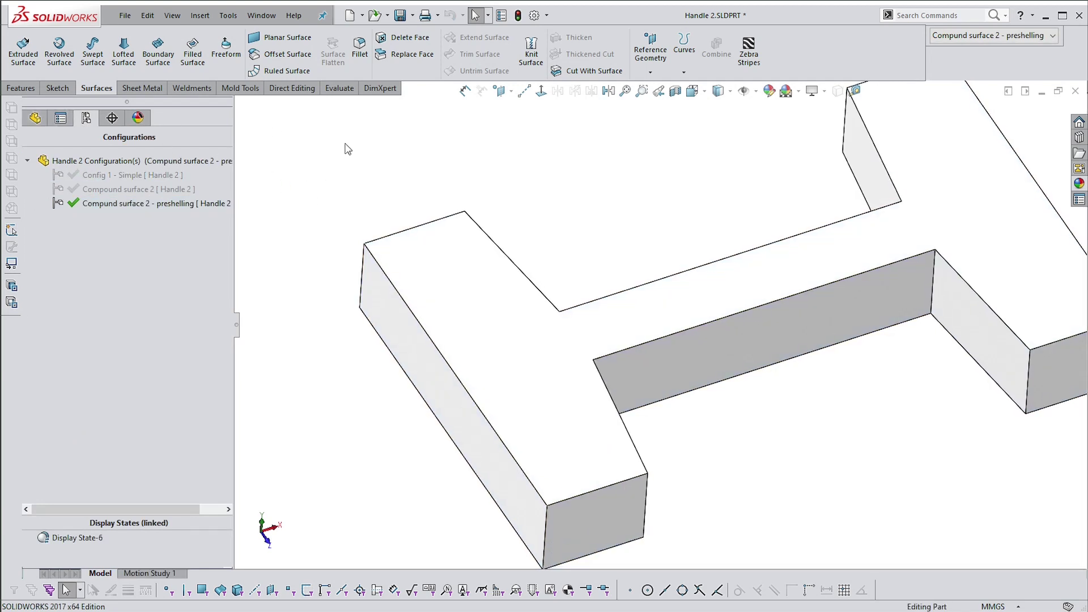
left_click(35, 118)
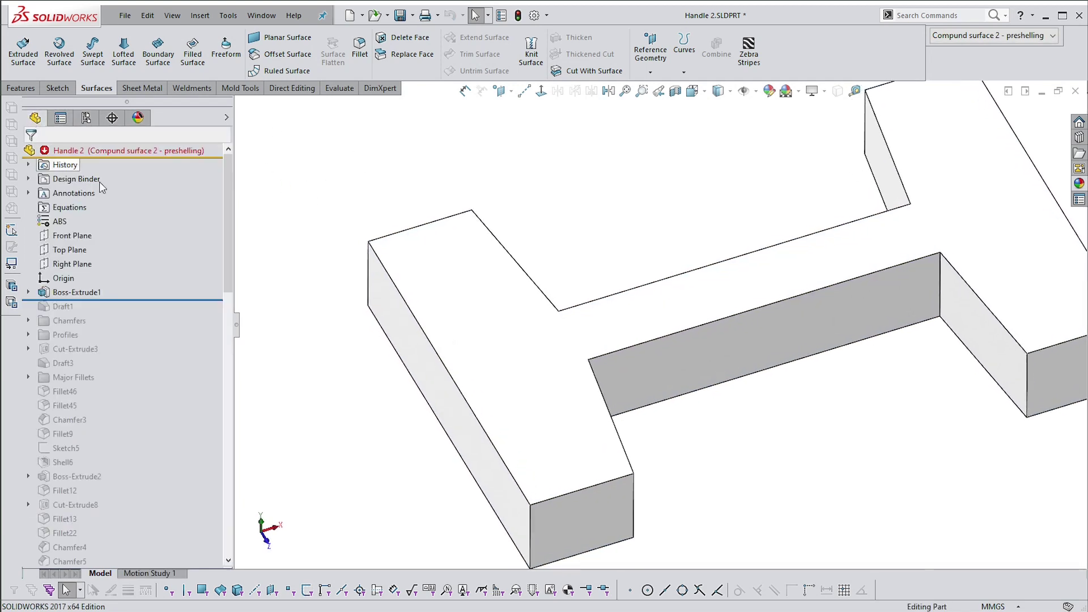
- Edit Boss-Extrude1's Sketch1 and open its 50 mm end-width dimension for modification, applied to This Configuration only
left_click(27, 292)
left_click(99, 306)
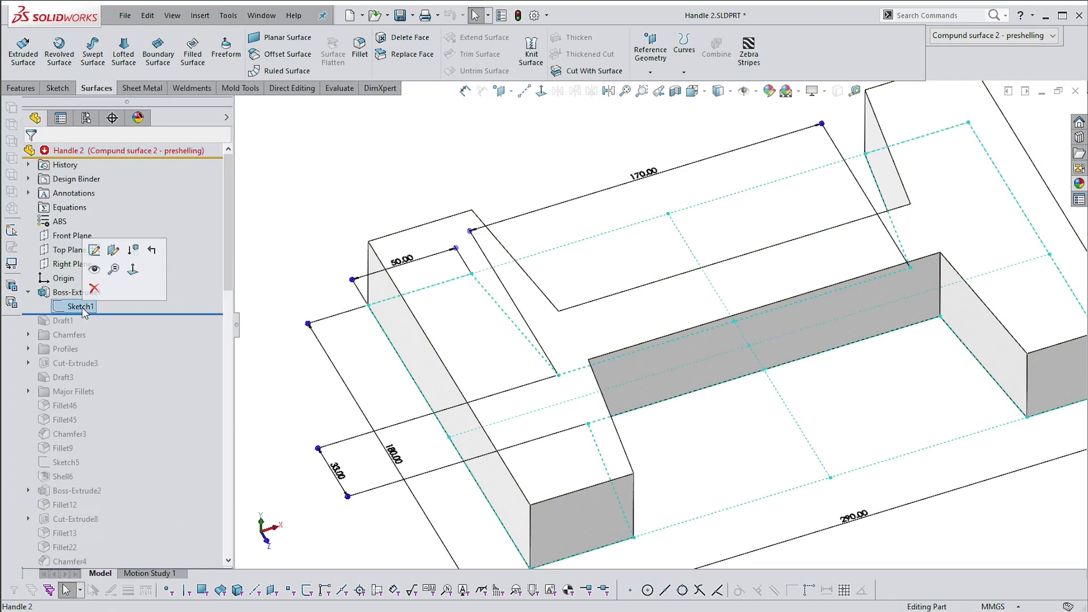
left_click(94, 250)
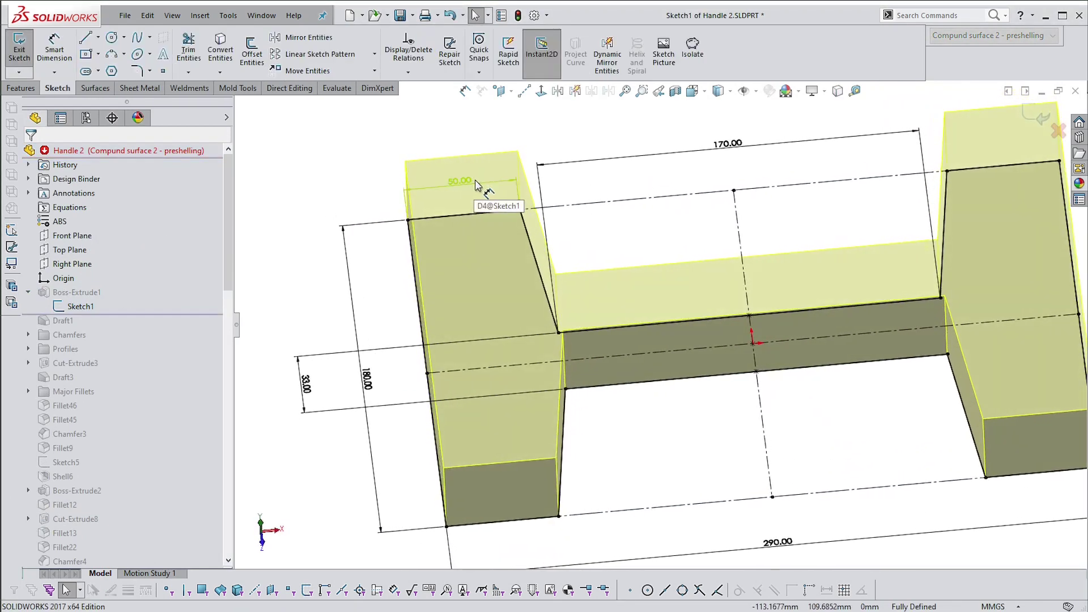
double_click(473, 180)
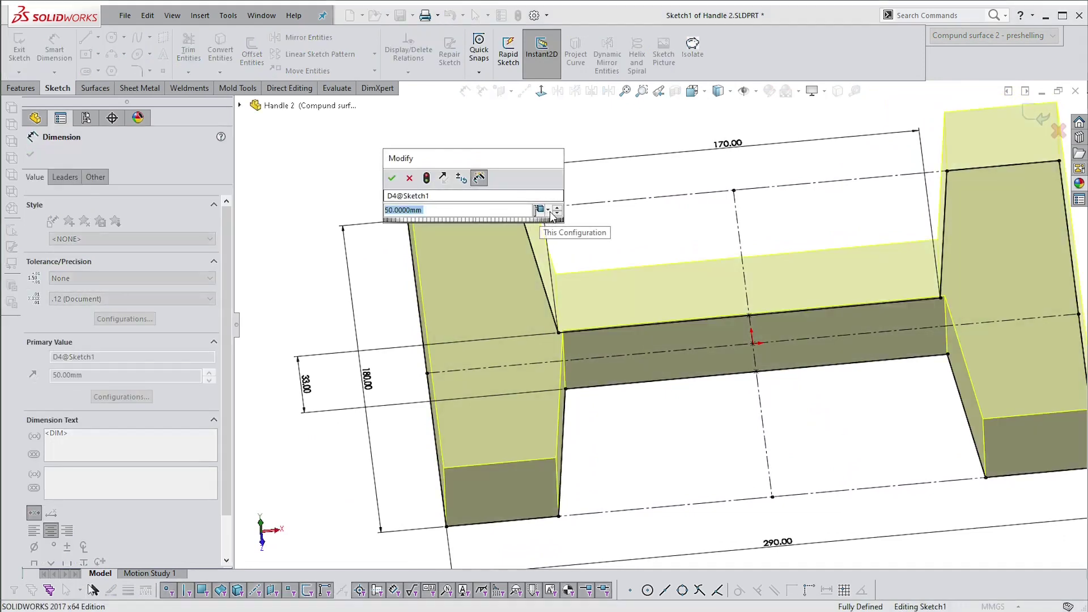
left_click(549, 211)
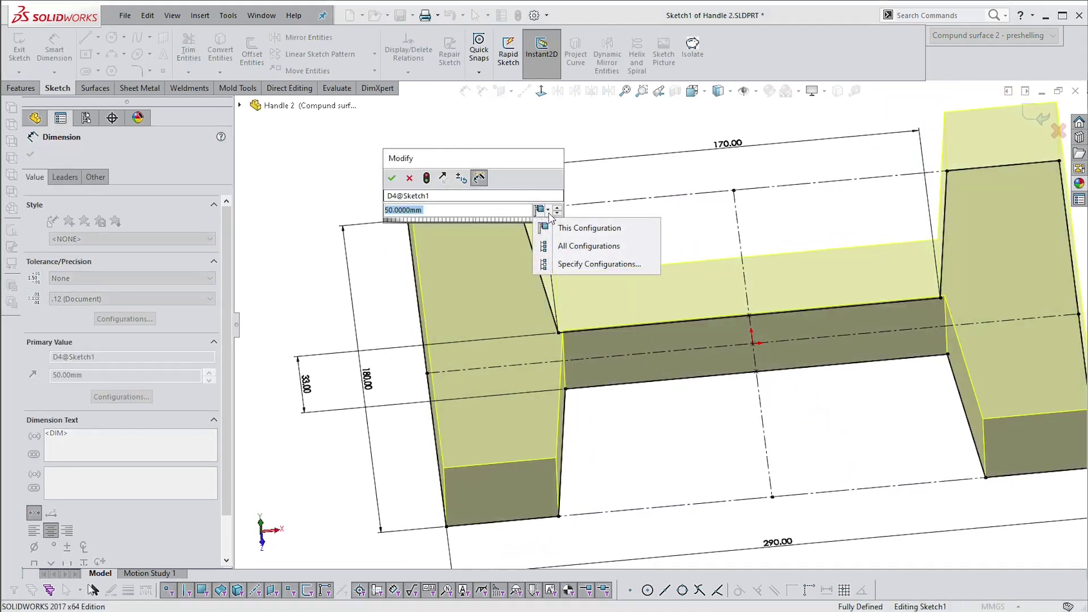
left_click(577, 229)
left_click(411, 209)
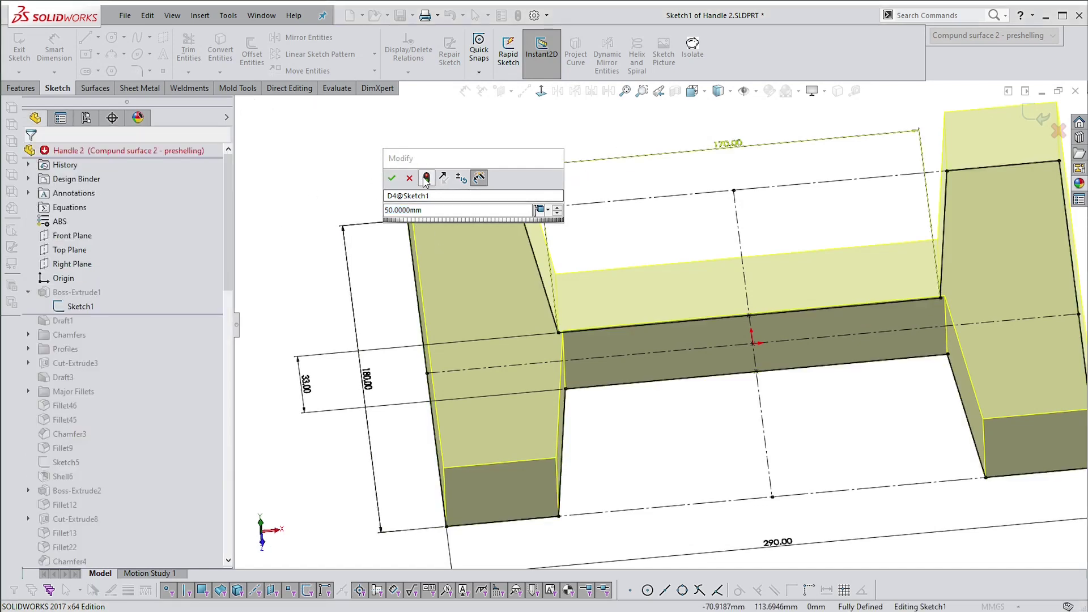
- Set the upper-left edge width of the H-shaped profile in Sketch1 to 50 mm and rebuild
left_click(428, 180)
left_click(393, 179)
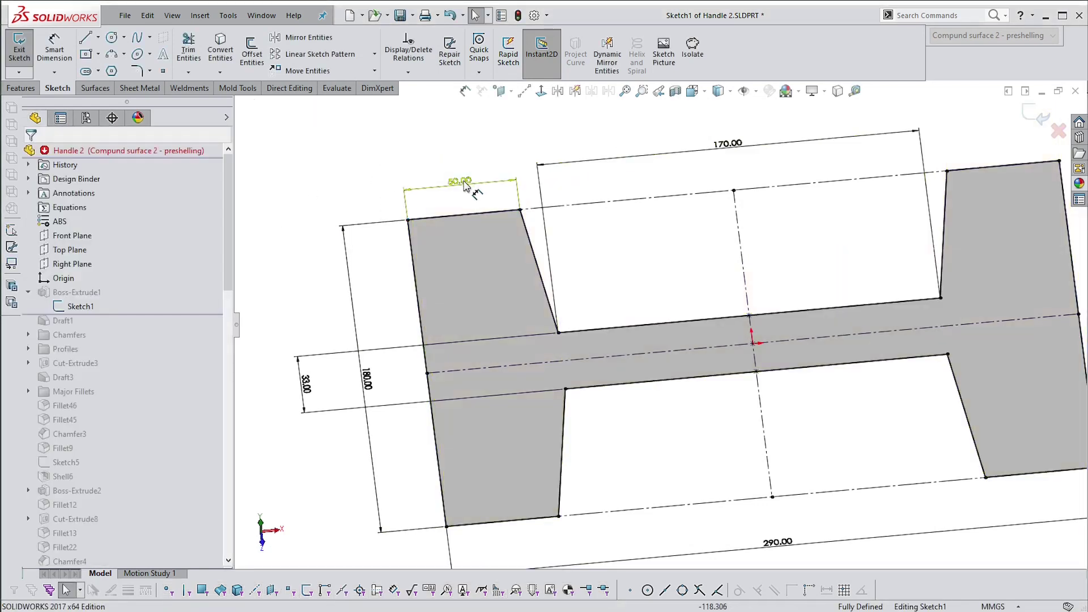
double_click(462, 181)
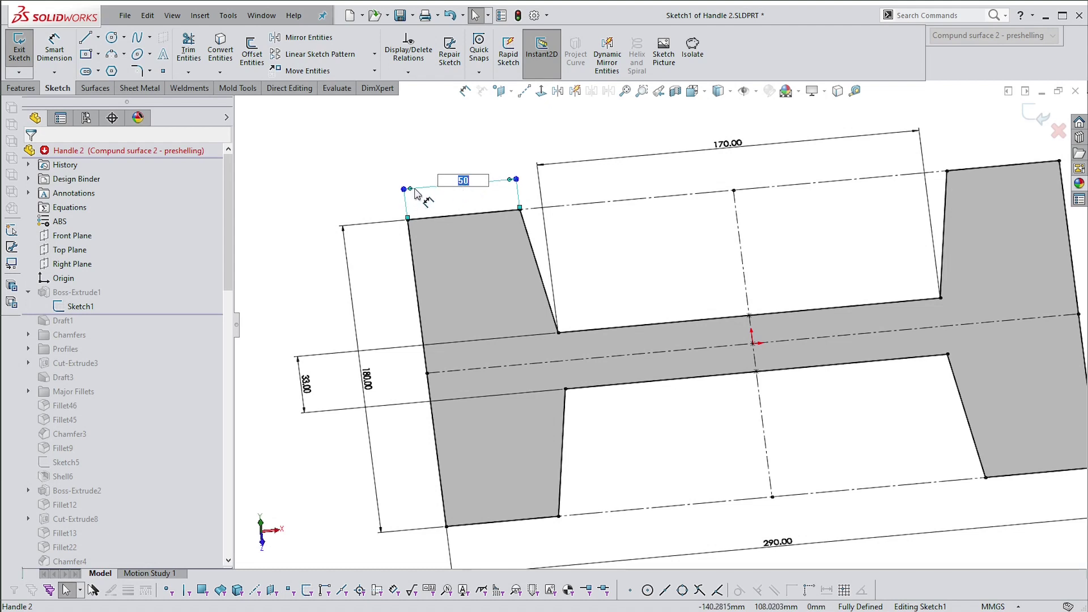
key("Return")
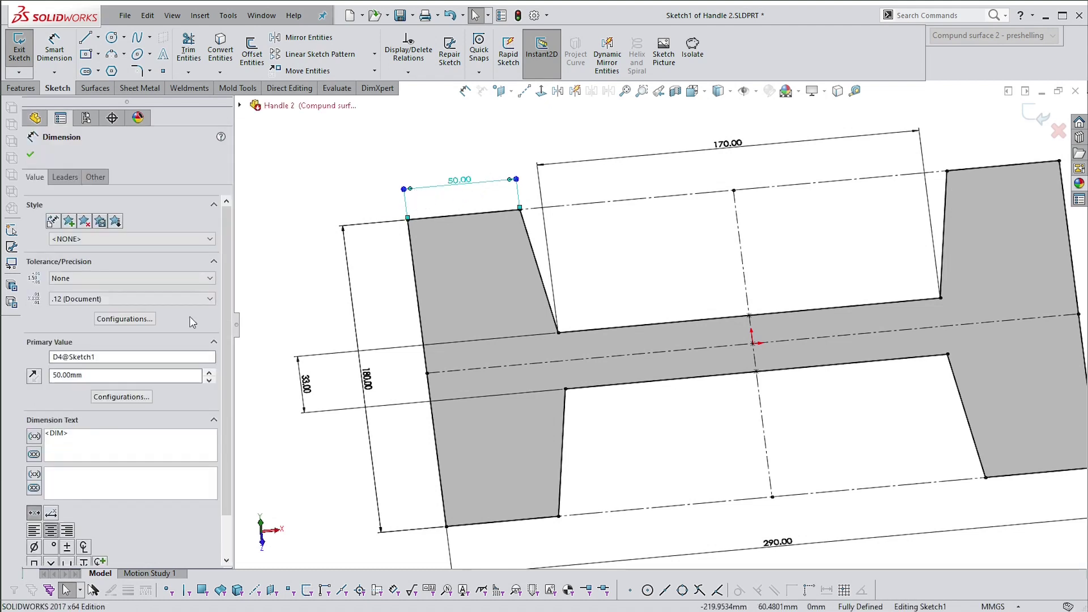
- Limit the upper-left edge's 50 mm dimension to this configuration only and exit the sketch
left_click(127, 398)
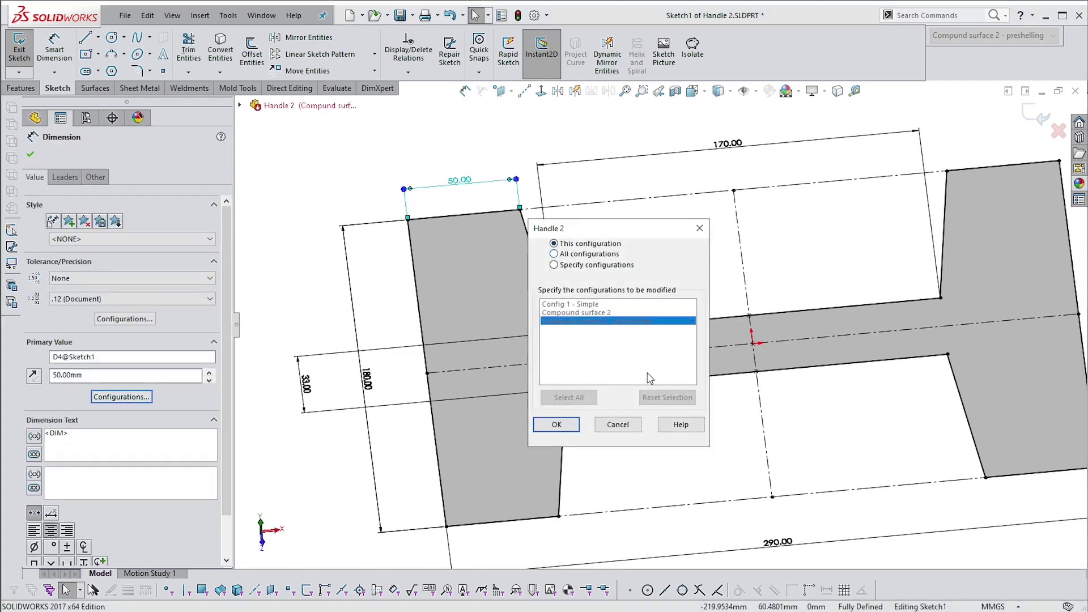
left_click(560, 431)
left_click(579, 227)
scroll(547, 211, "up", 1)
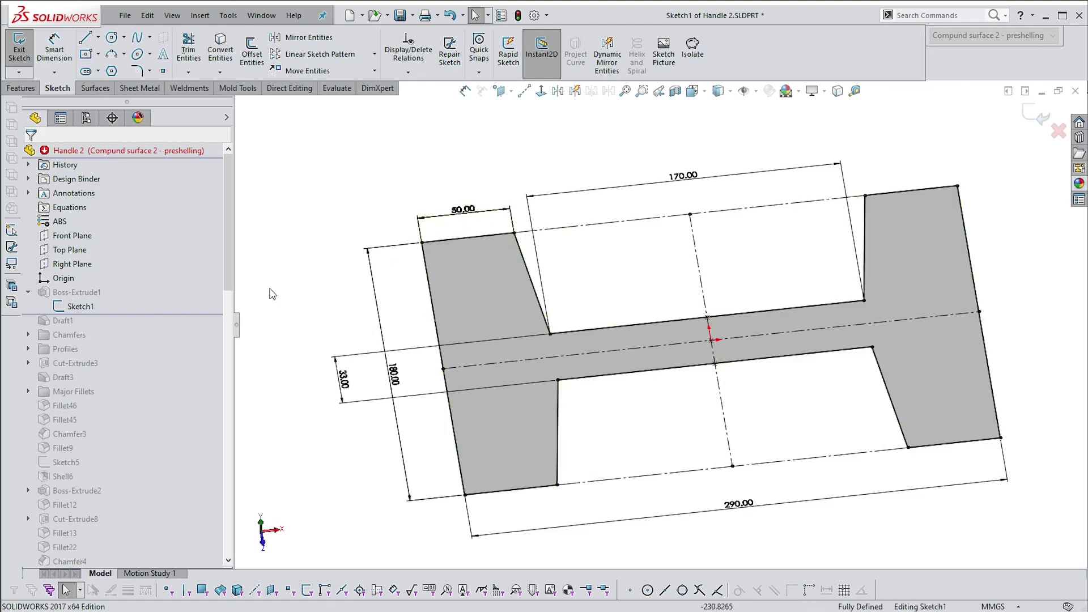
left_click(1039, 125)
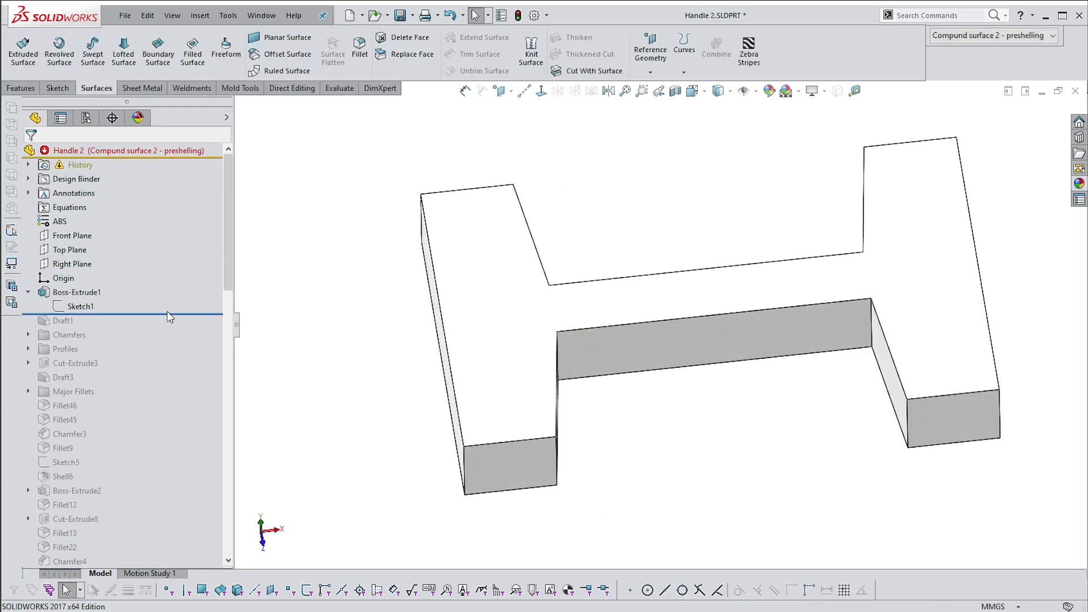
- Roll the handle's feature history forward past Draft3 to just after Chamfer3
left_click_drag(170, 315, 170, 327)
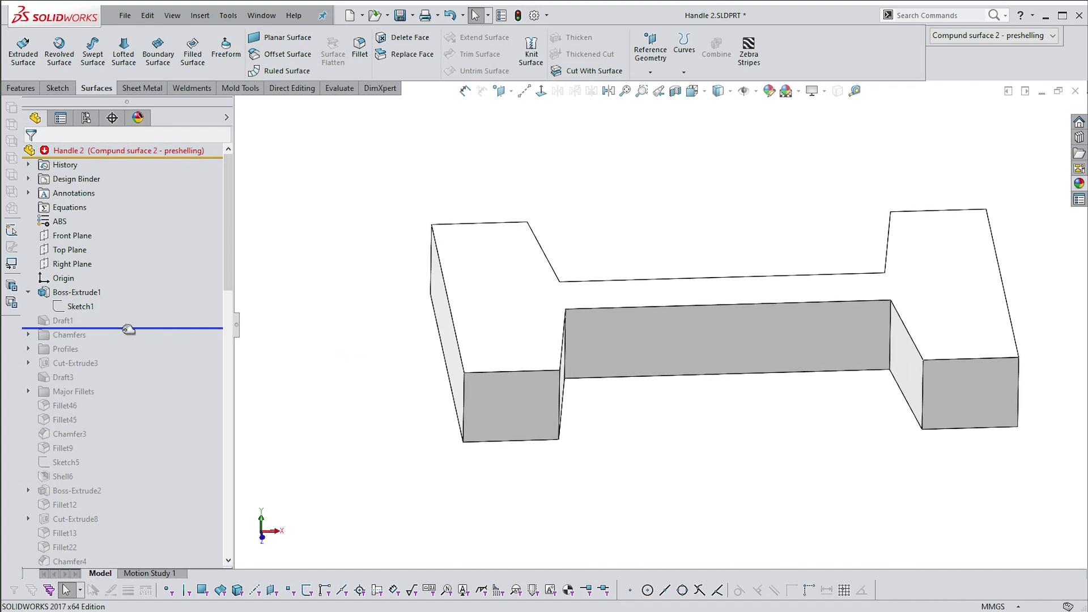
left_click_drag(129, 329, 117, 378)
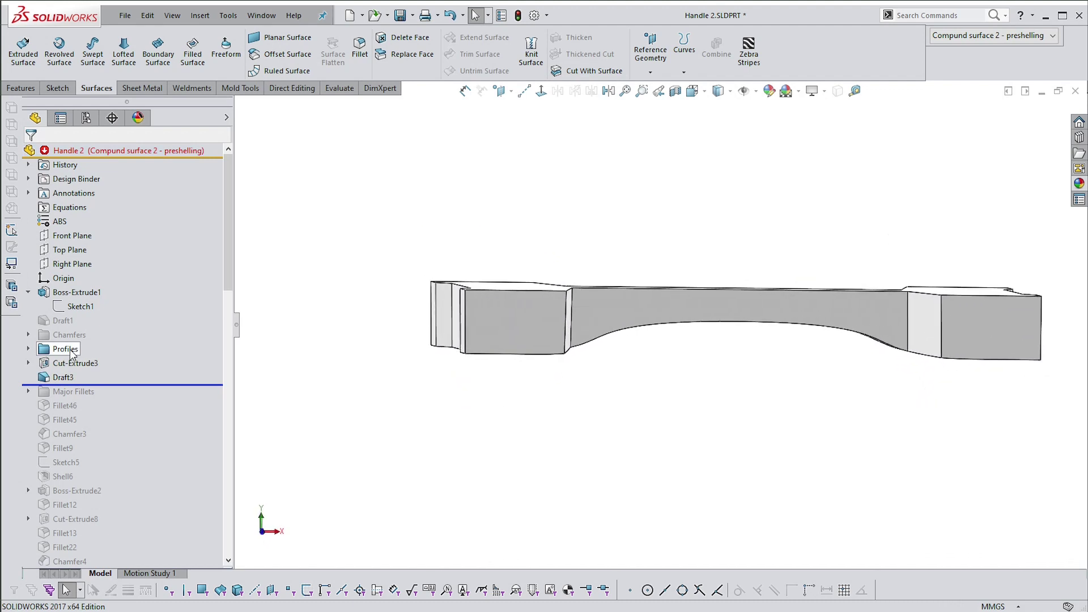
left_click(71, 378)
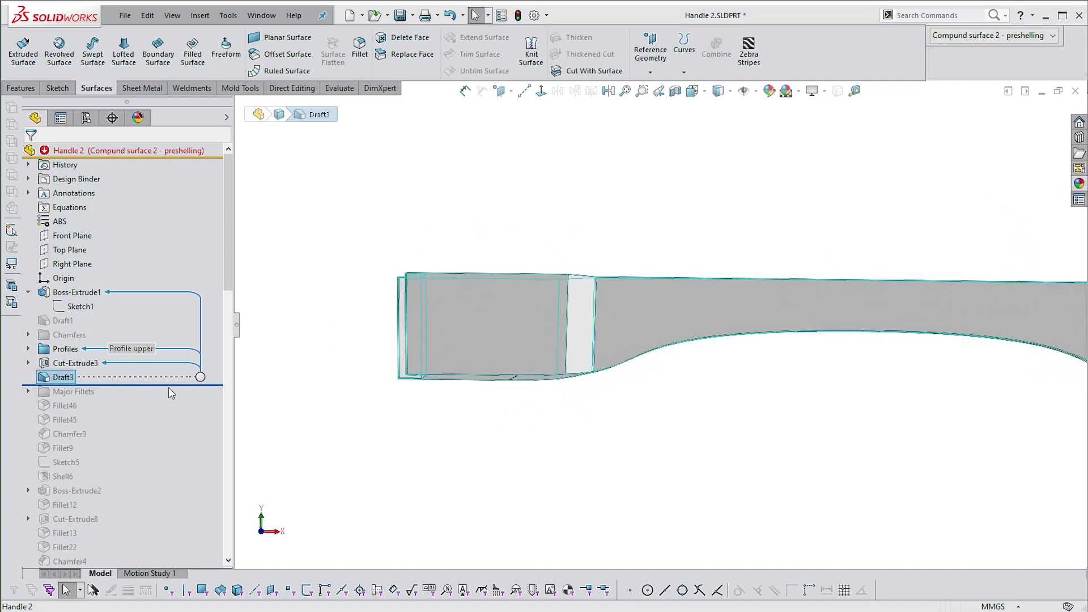
left_click(366, 282)
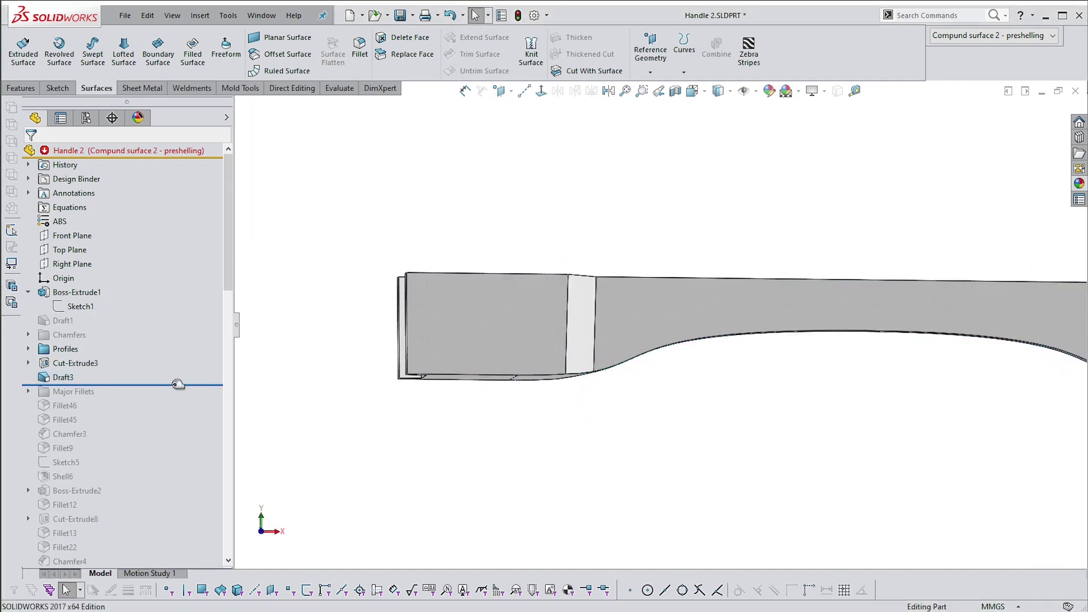
left_click_drag(177, 384, 170, 441)
middle_click_drag(359, 372, 425, 308)
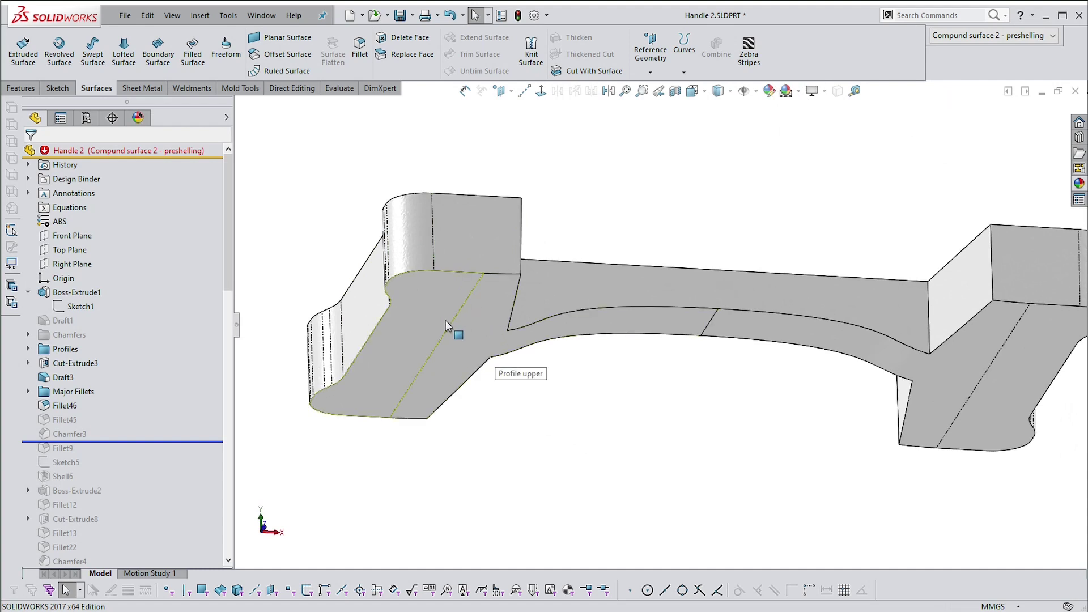
middle_click_drag(505, 357, 389, 231)
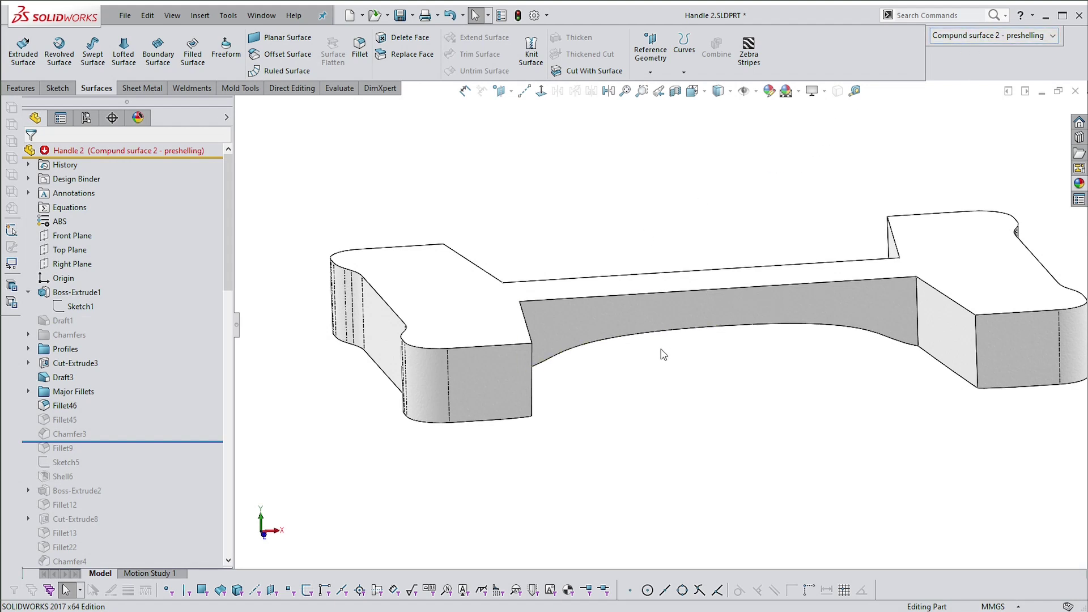
- Switch to the Power station casing 2 document and insert Handle 2.SLDPRT at the origin as a part
key("ctrl+Tab")
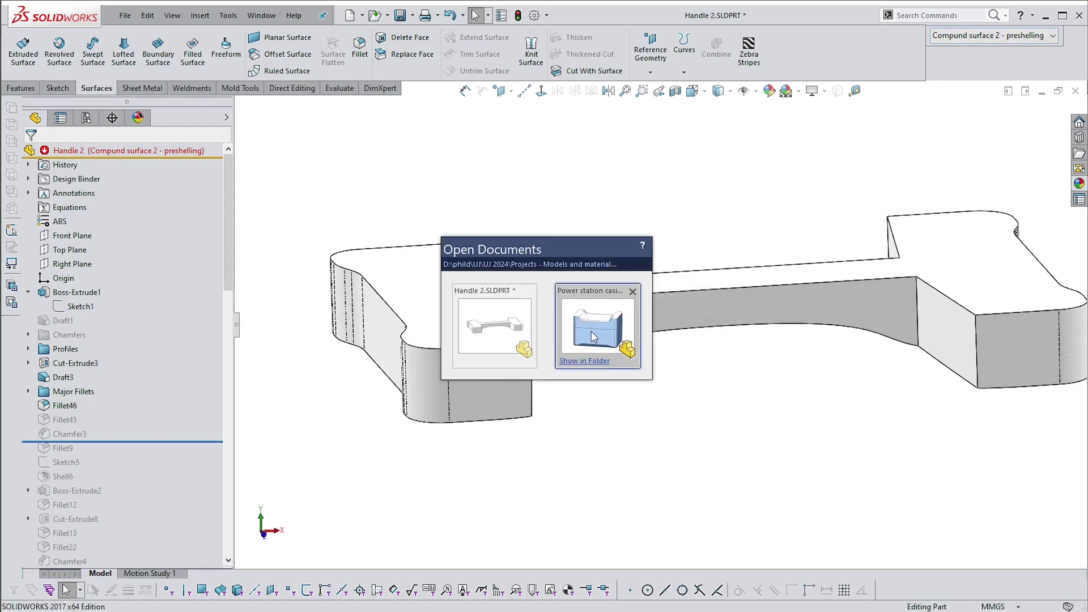
key("f")
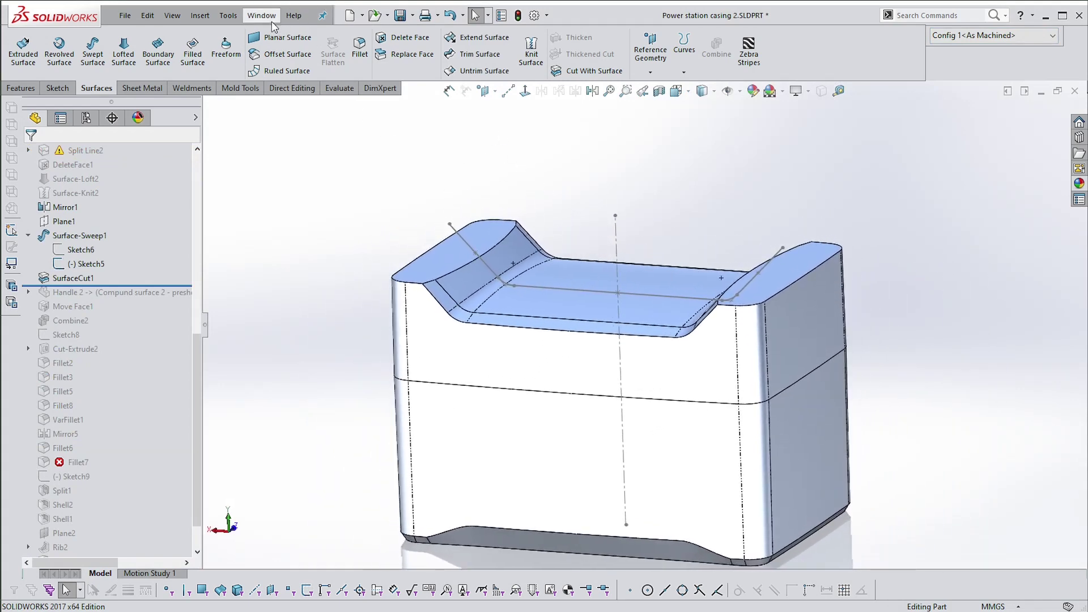
left_click(211, 17)
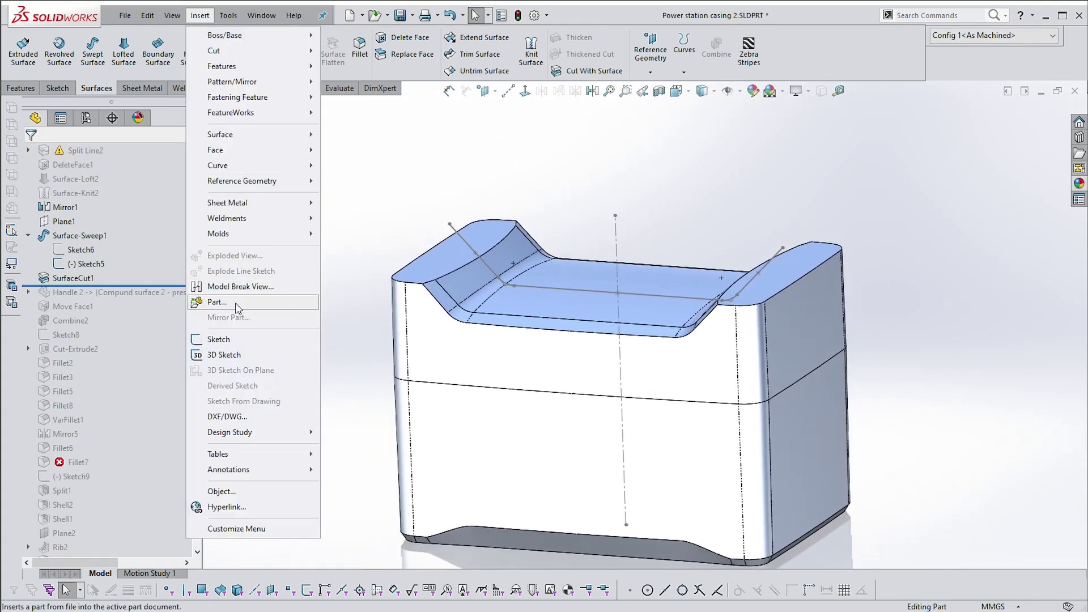
left_click(226, 302)
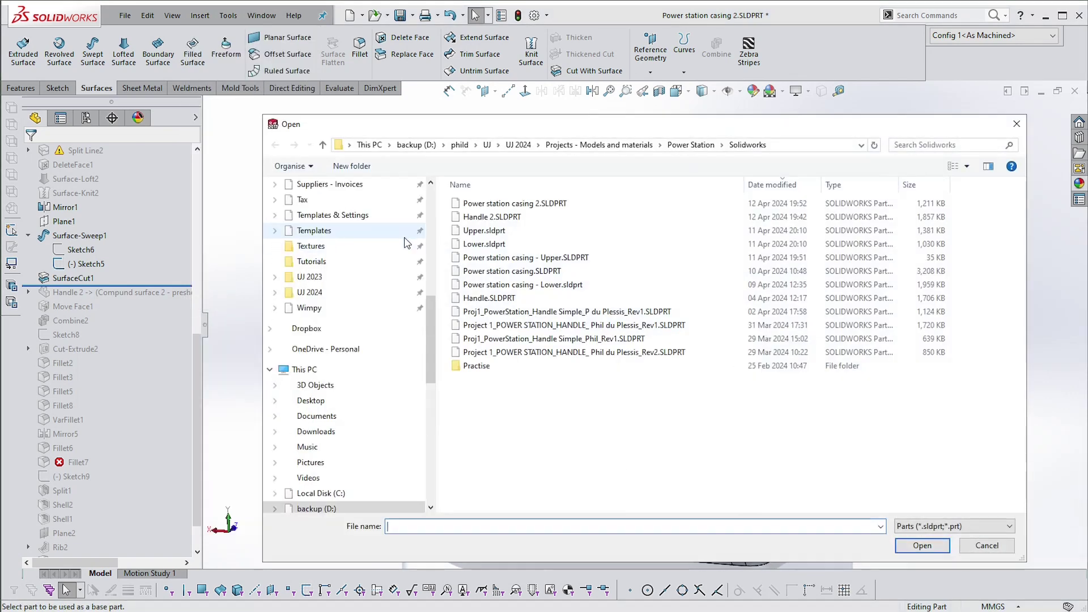
double_click(498, 217)
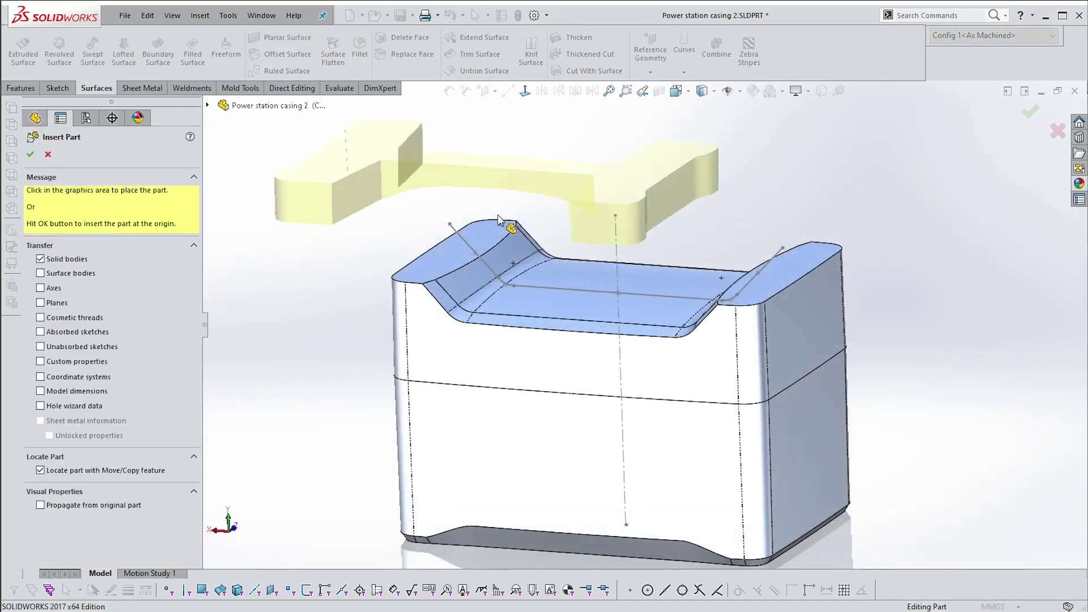
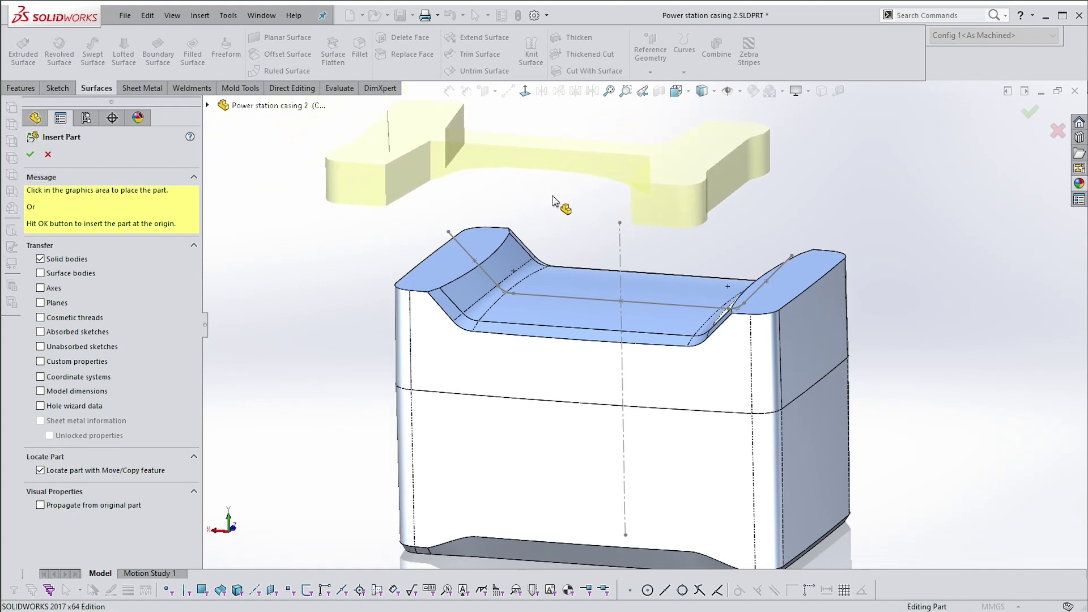
left_click(31, 155)
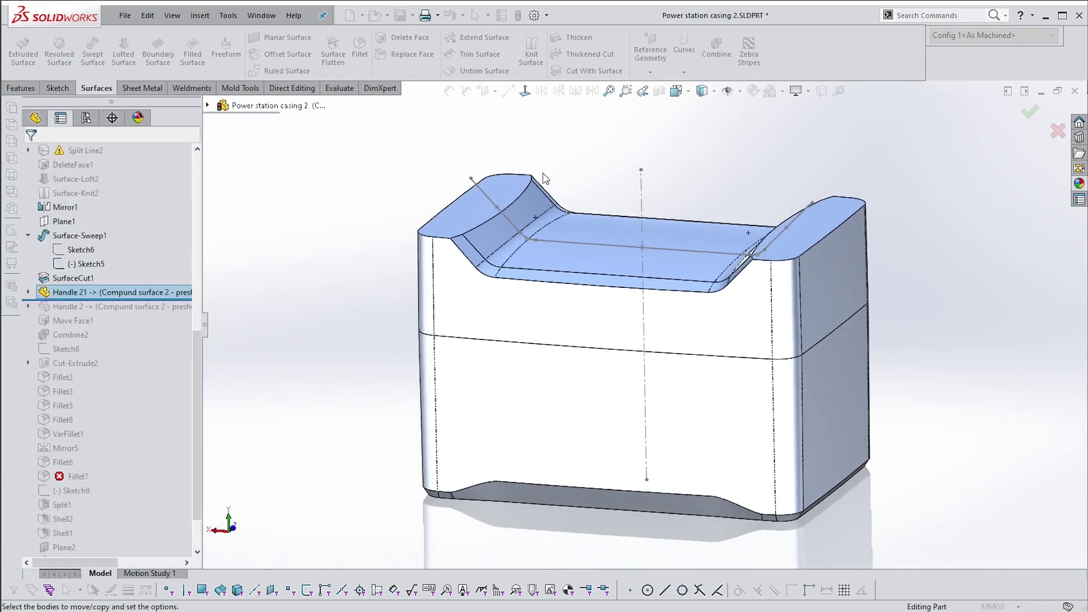
- Translate the inserted handle 183 mm along Y so it sits on top of the casing
middle_click_drag(571, 407, 601, 441)
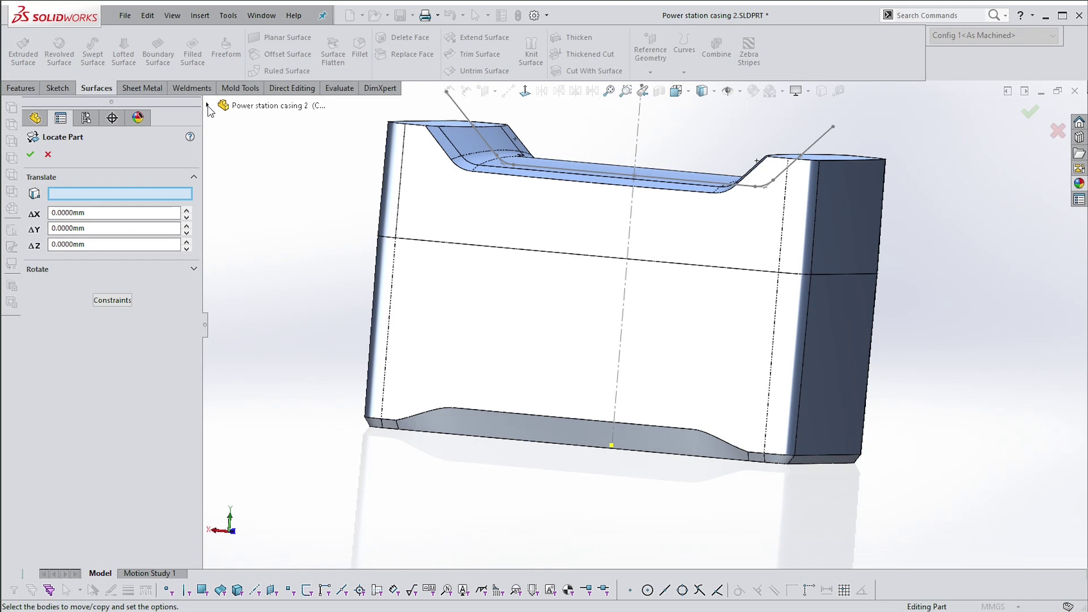
left_click(208, 106)
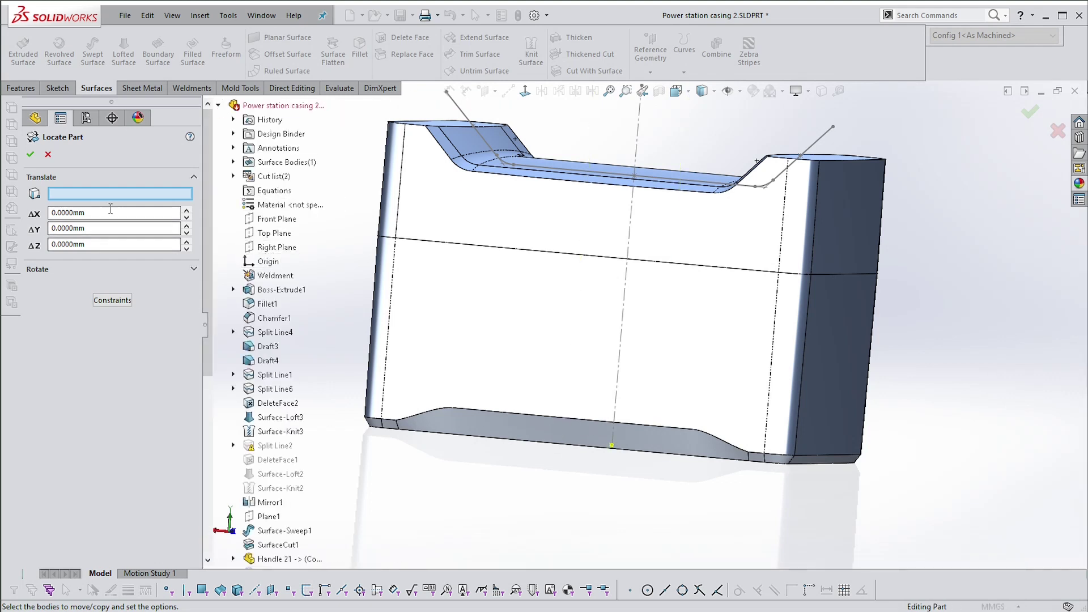
middle_click_drag(262, 259, 312, 275)
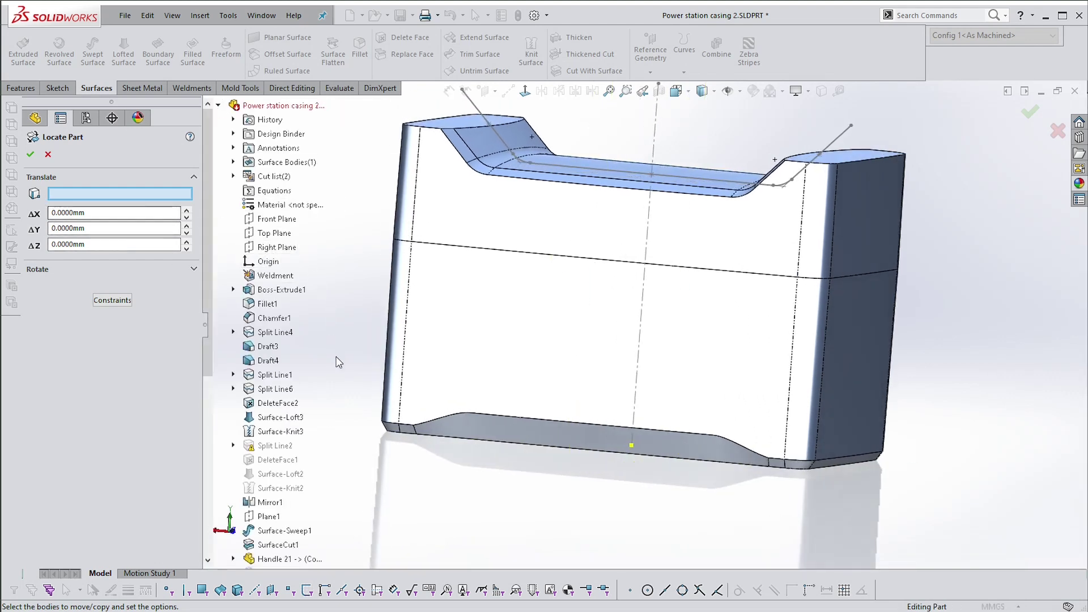
middle_click_drag(312, 466, 226, 519)
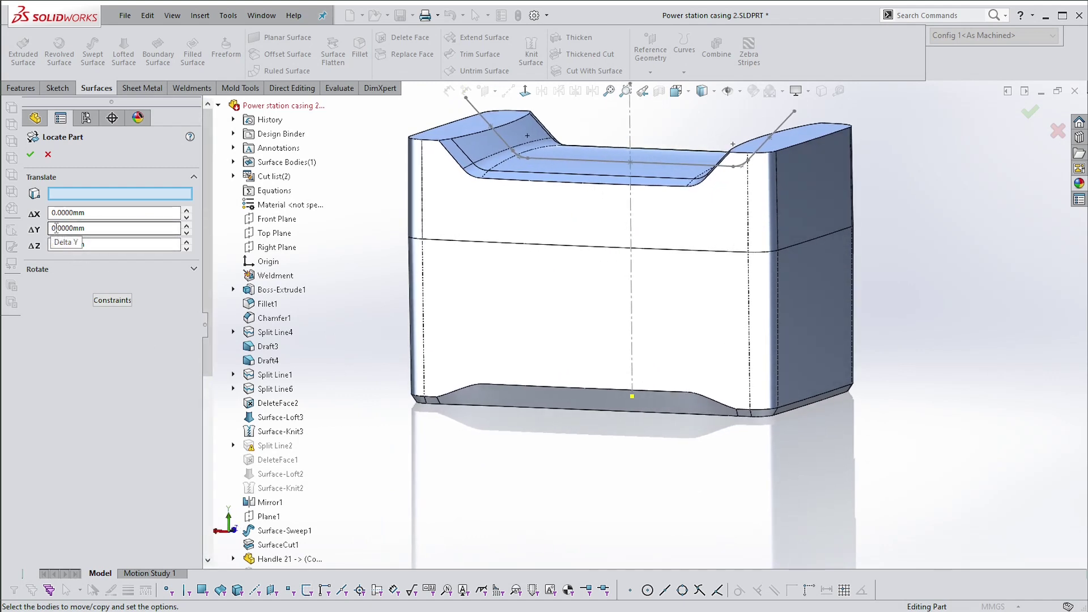
left_click(56, 226)
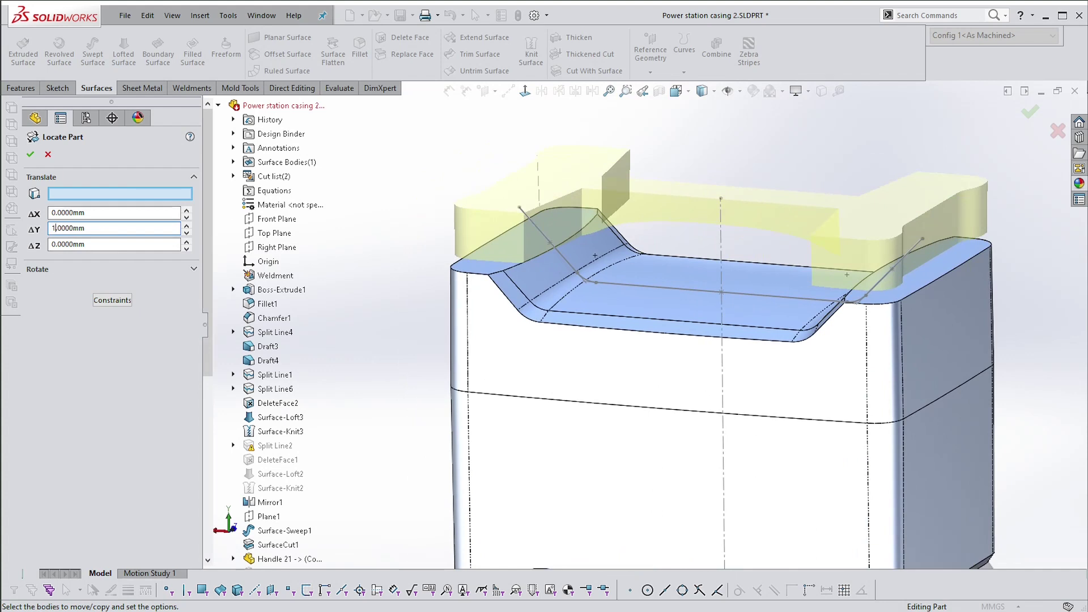
type("3")
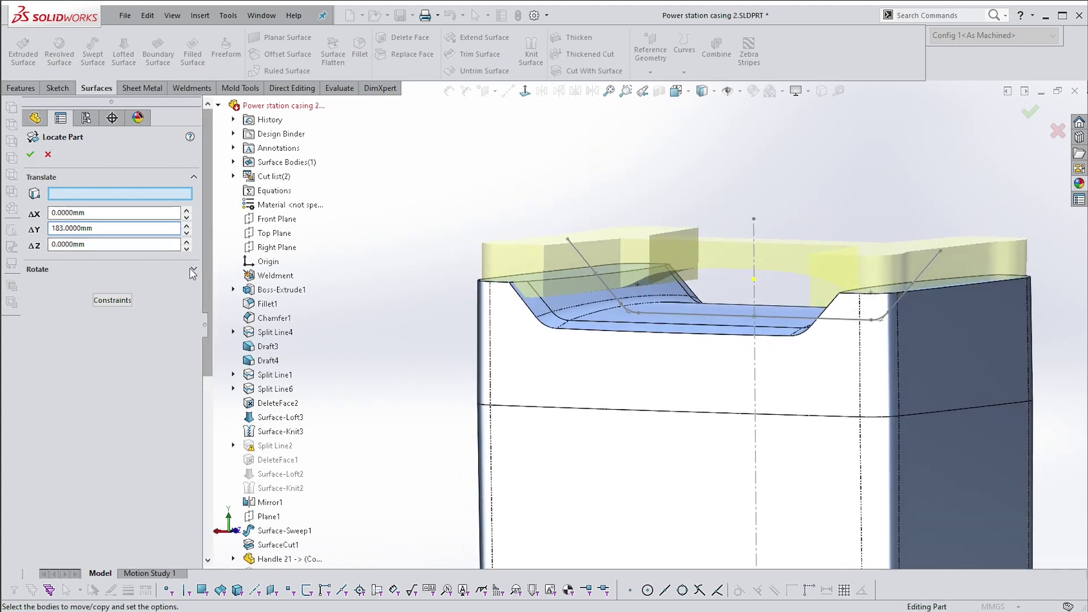
left_click(193, 269)
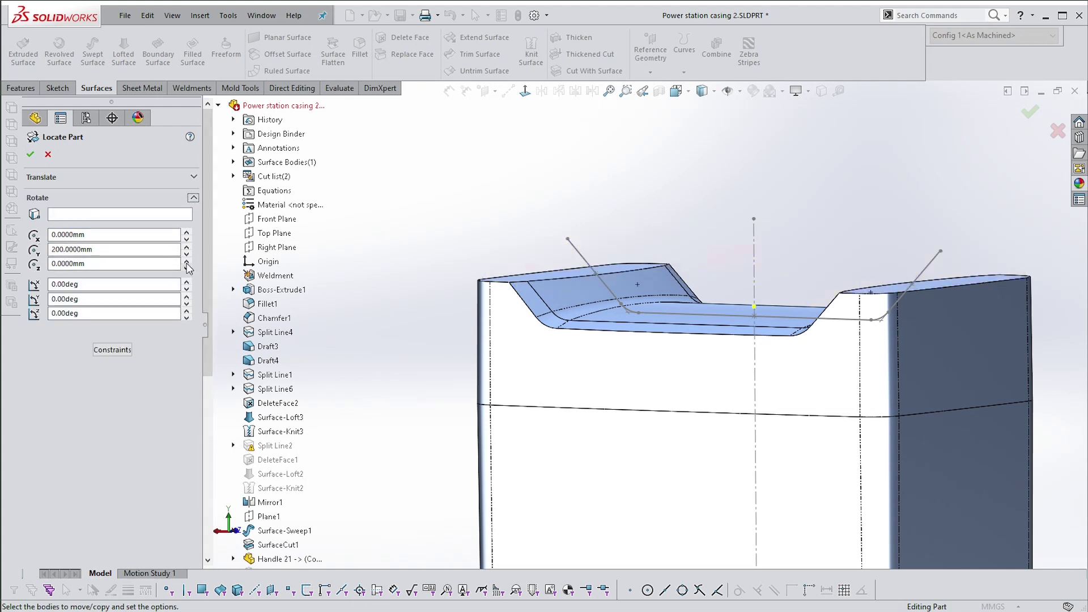
left_click(40, 178)
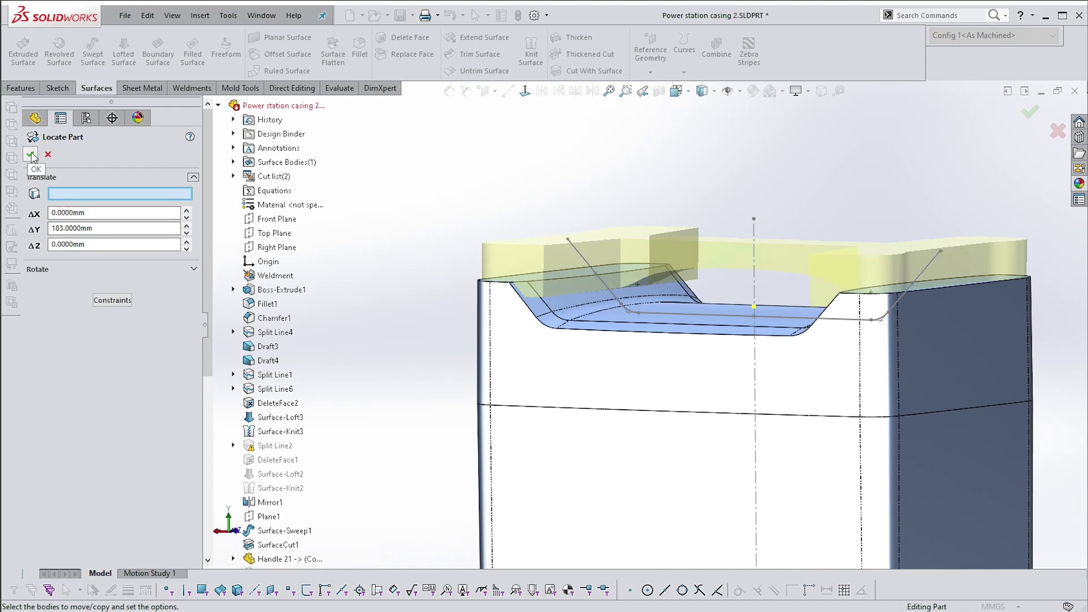
left_click(30, 156)
- Examine how the inserted handle meets the casing's top surface, corner and outer edges
middle_click_drag(418, 224, 396, 254)
scroll(460, 279, "down", 3)
middle_click_drag(460, 279, 451, 454)
middle_click_drag(526, 490, 524, 498)
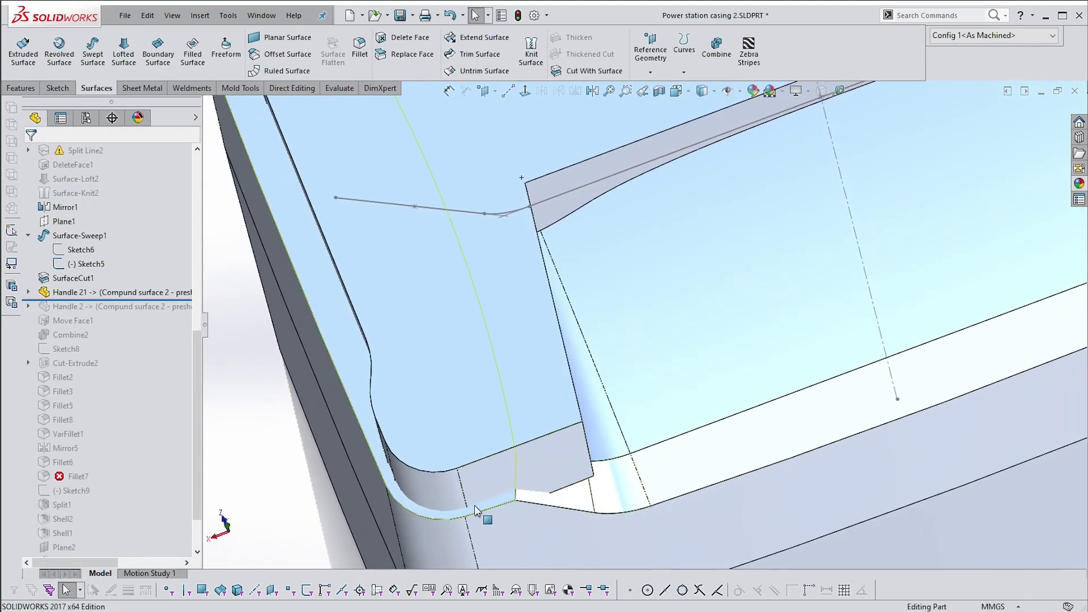
middle_click_drag(455, 514, 429, 458)
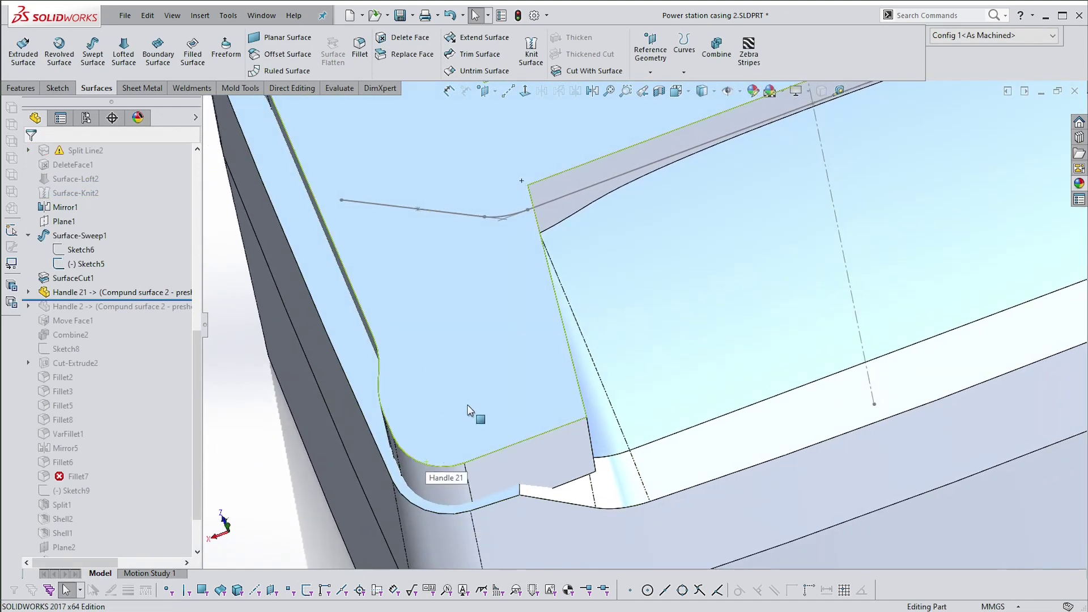
middle_click_drag(468, 406, 480, 468)
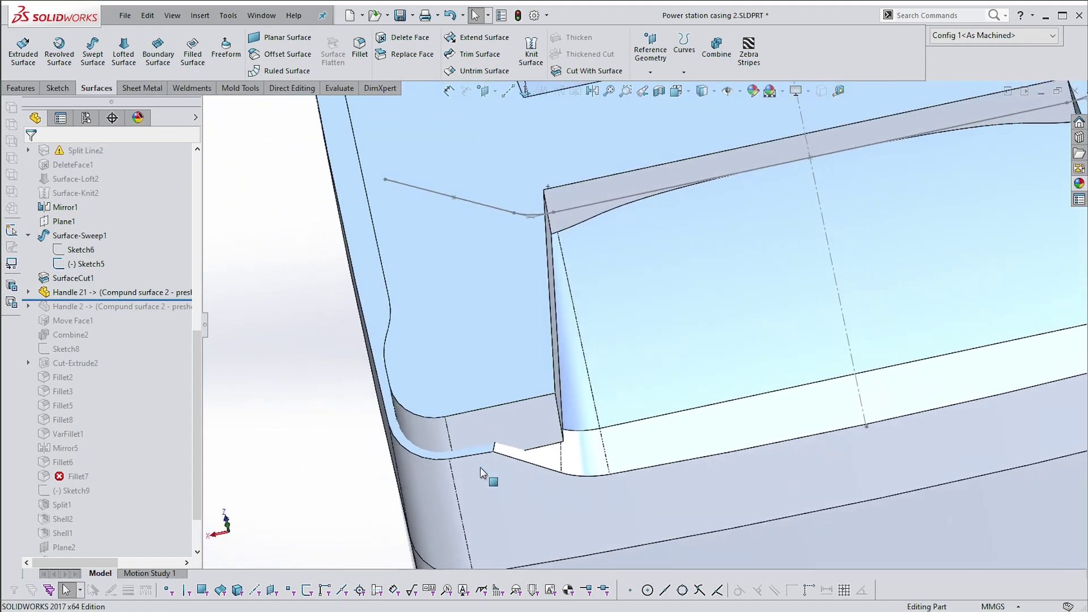
scroll(480, 467, "up", 8)
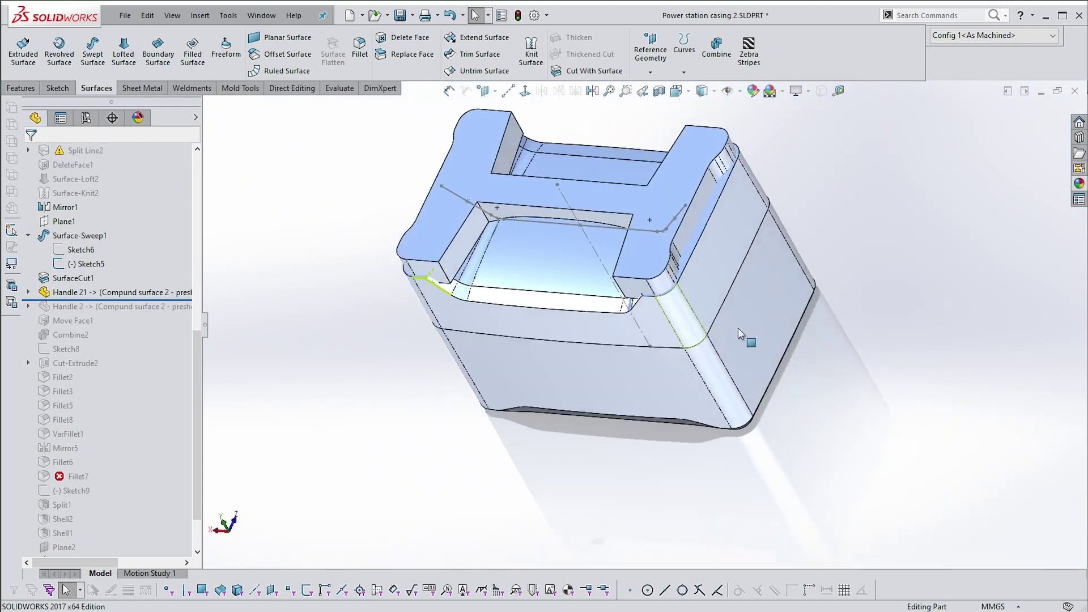
middle_click_drag(737, 329, 940, 9)
- Combine the solids with Subtract, using the casing as the main body and the inserted handle as the body to remove
left_click(948, 15)
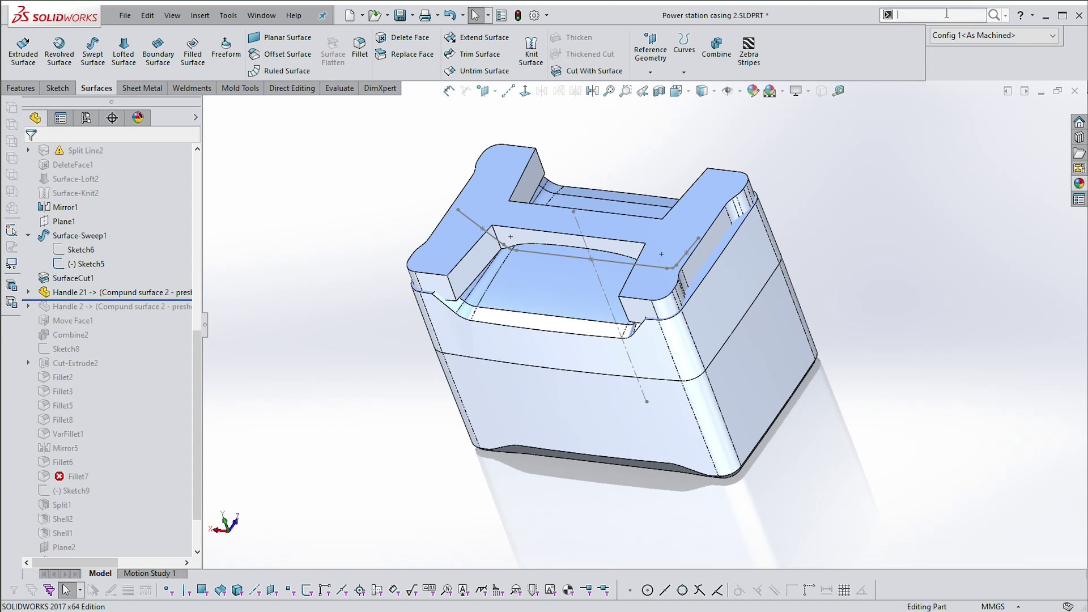
type("combinr")
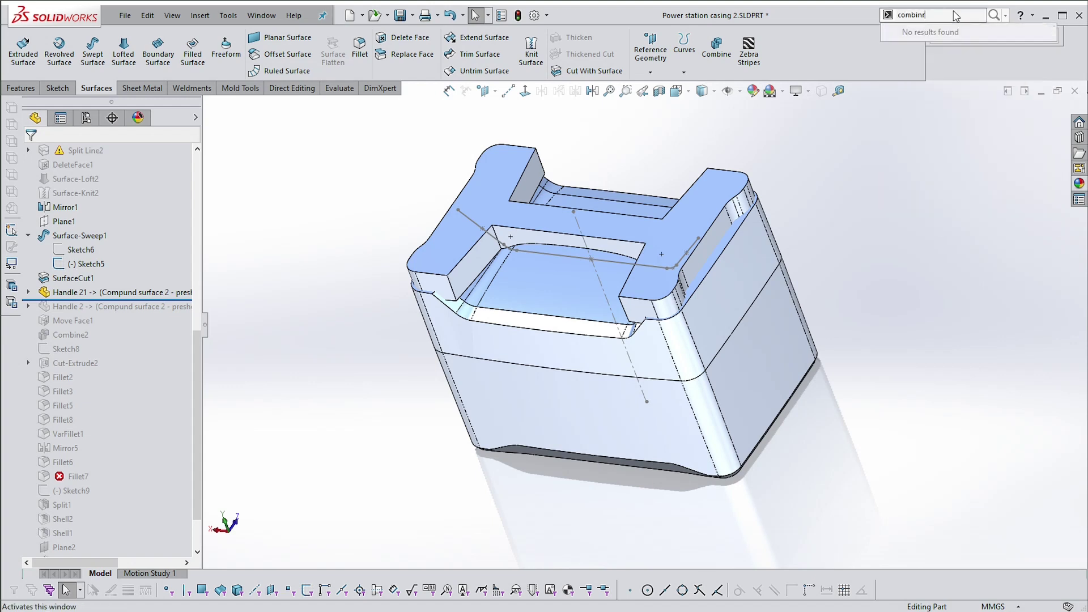
key("BackSpace")
type("e")
key("Return")
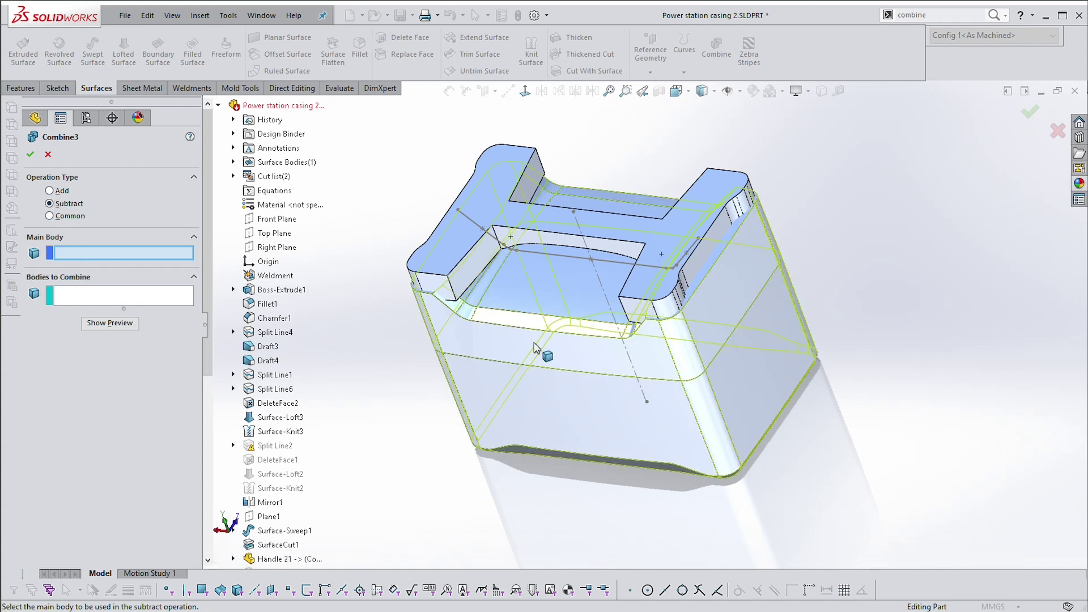
left_click(541, 347)
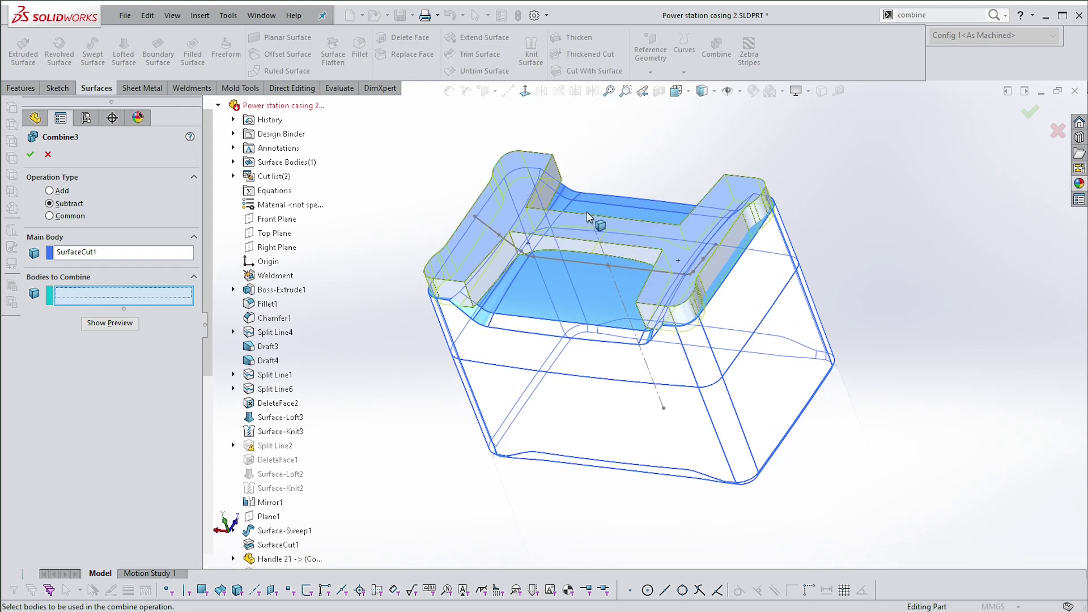
left_click(585, 226)
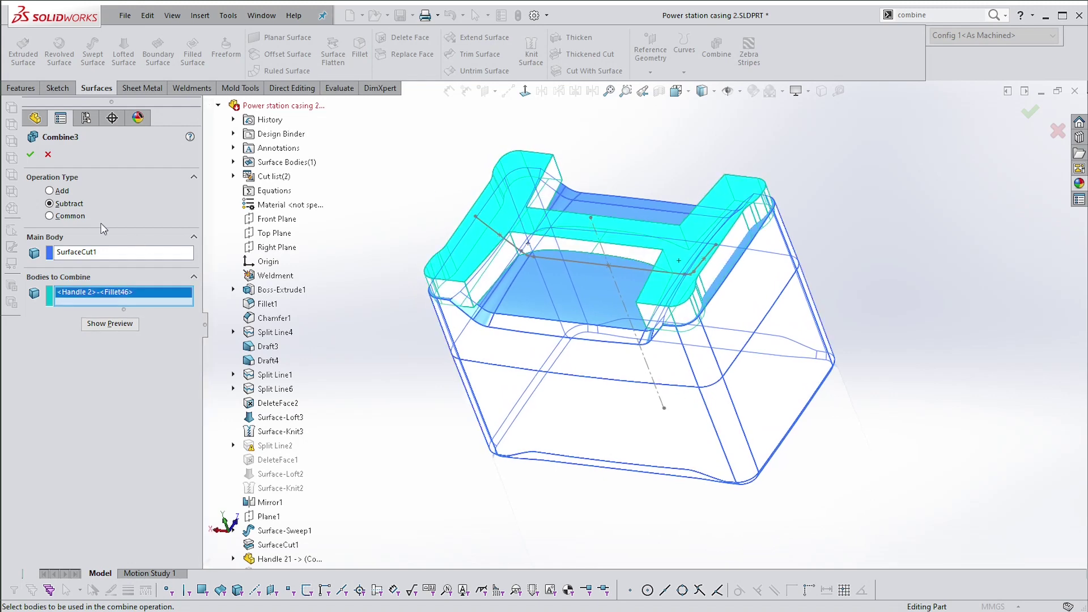
left_click(31, 154)
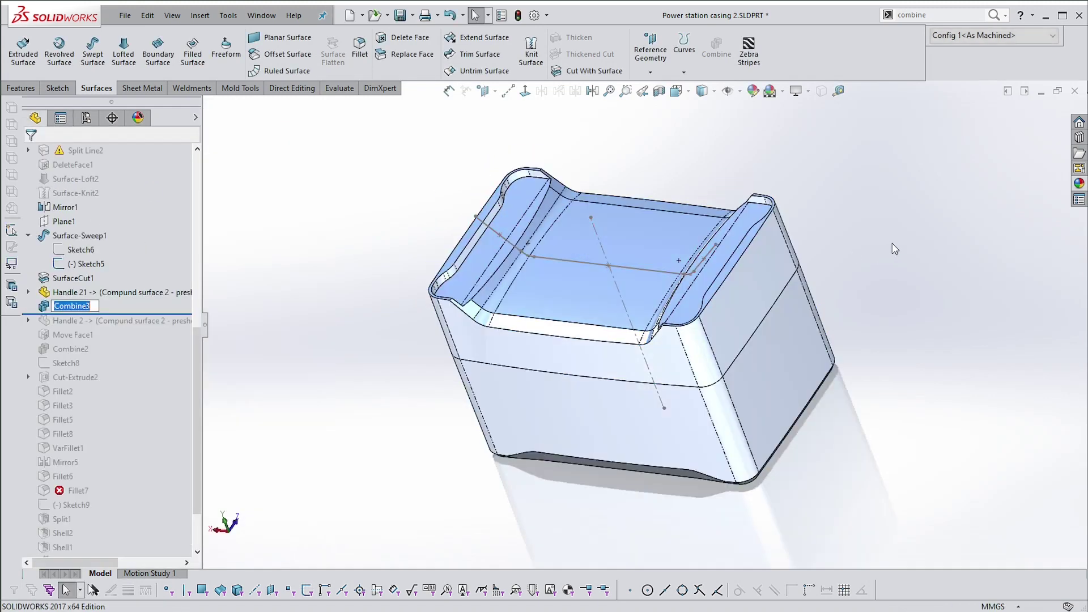
middle_click_drag(725, 191, 698, 194)
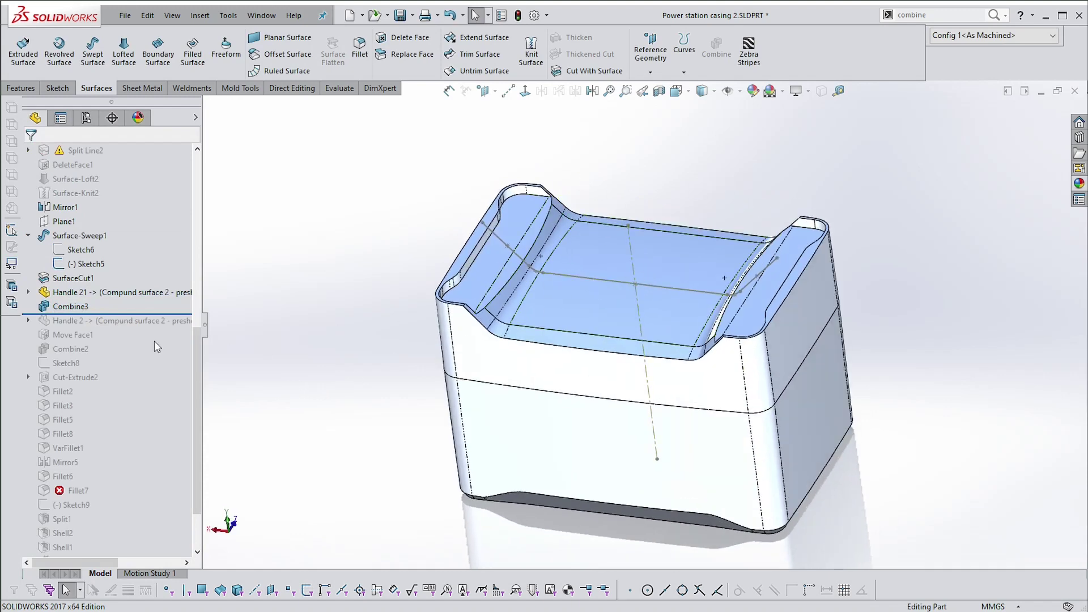
middle_click_drag(847, 184, 364, 264)
scroll(879, 199, "down", 1)
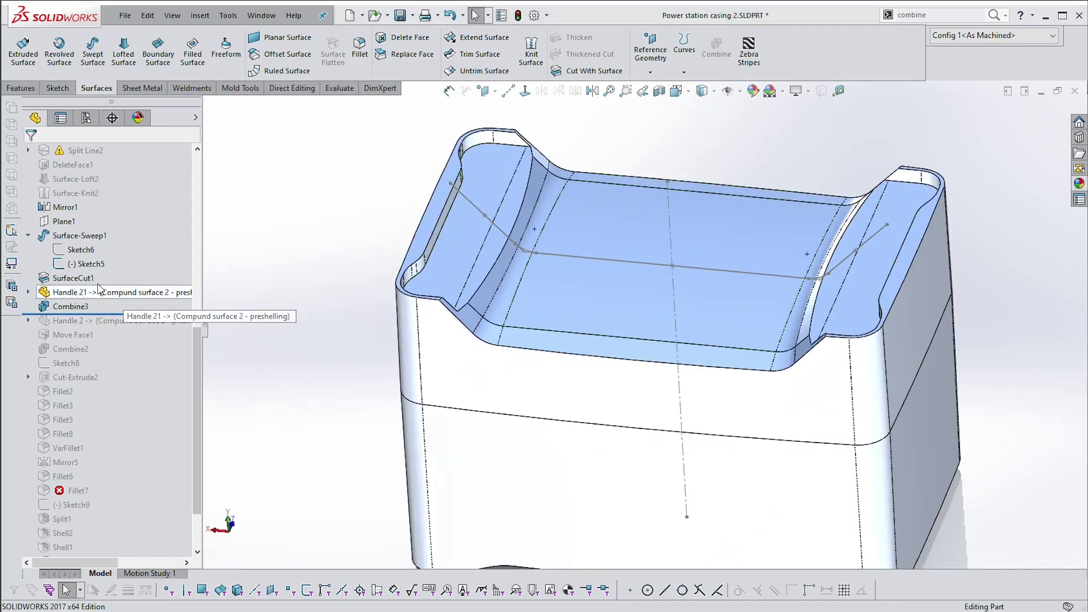
- Delete the Handle 21 and Combine3 features from the casing
left_click(92, 294)
left_click(74, 306, "ctrl")
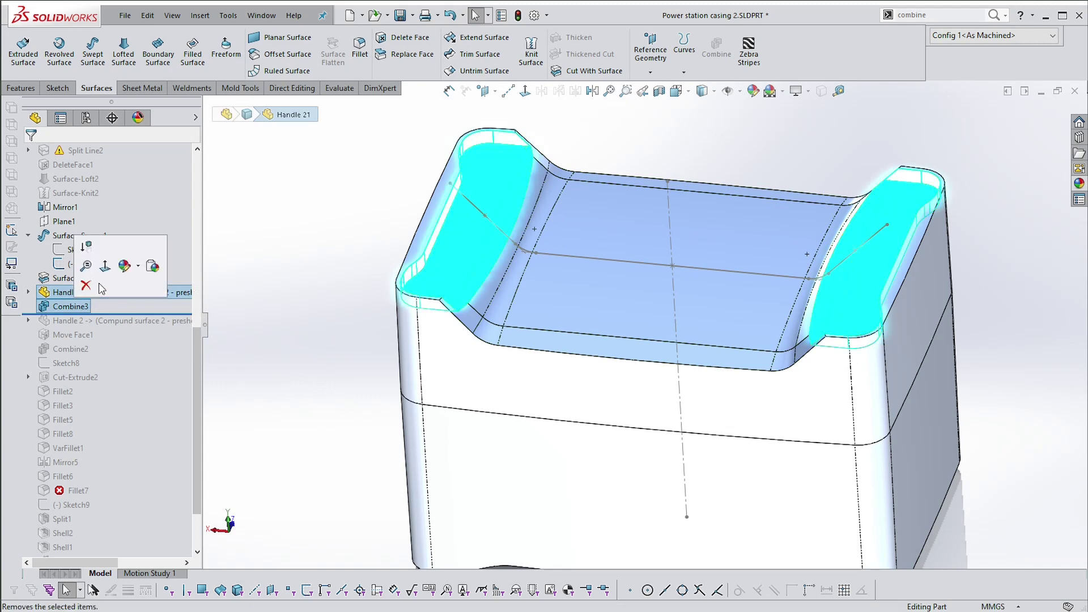
left_click(85, 285)
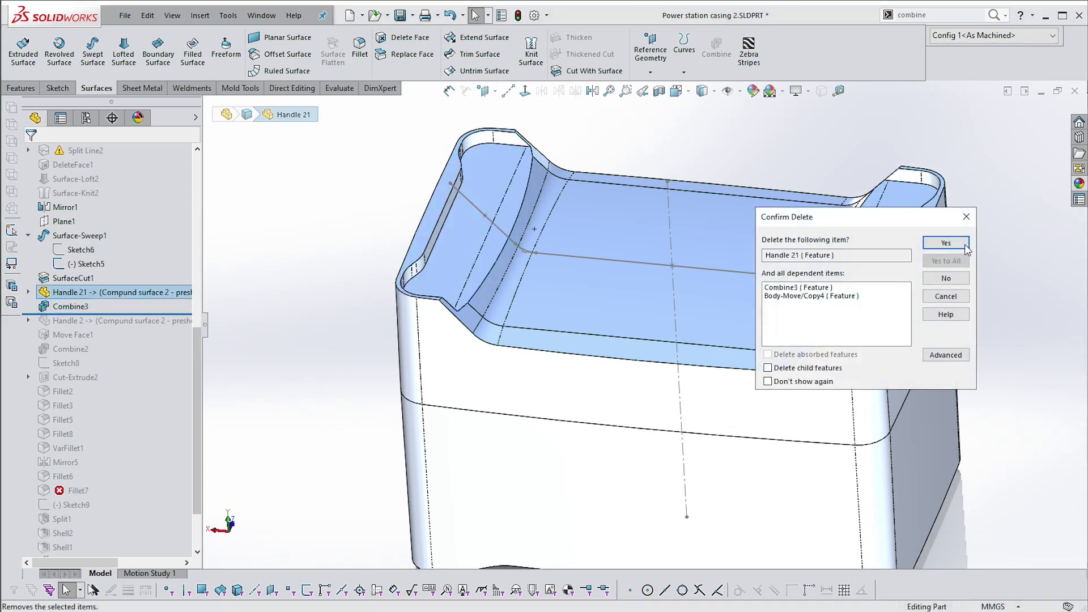
left_click(965, 247)
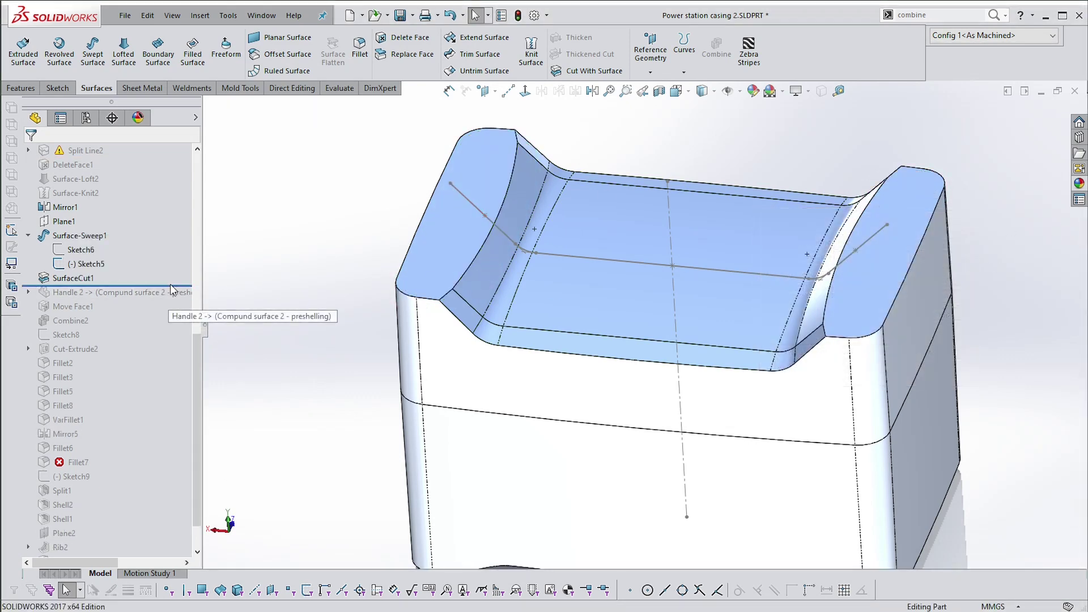
- Roll the feature history to just after the original Handle 2 insert, before Move Face1
left_click_drag(174, 285, 336, 400)
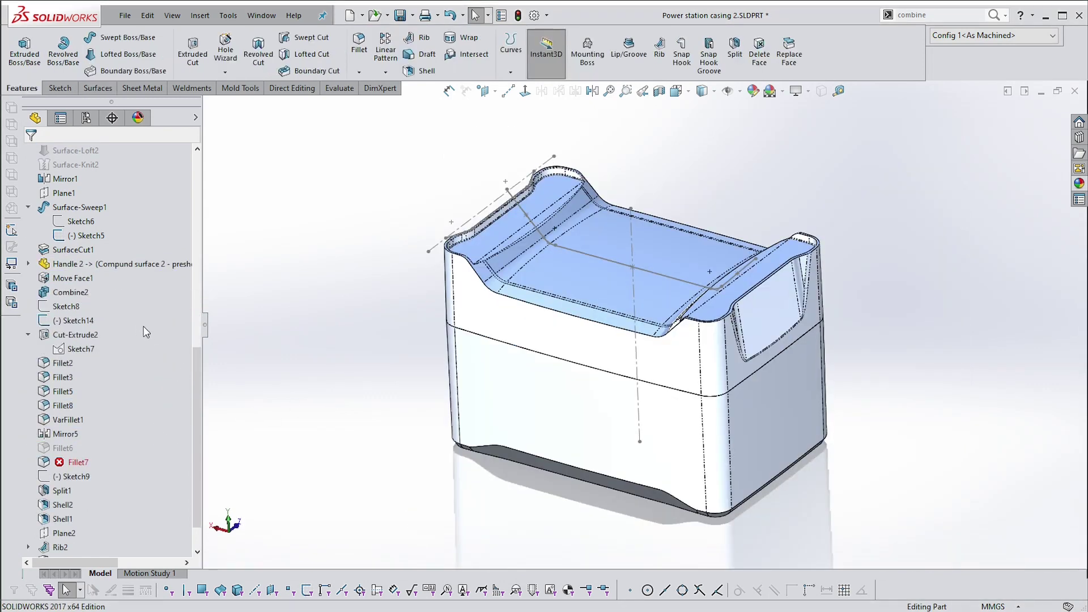
left_click(71, 292)
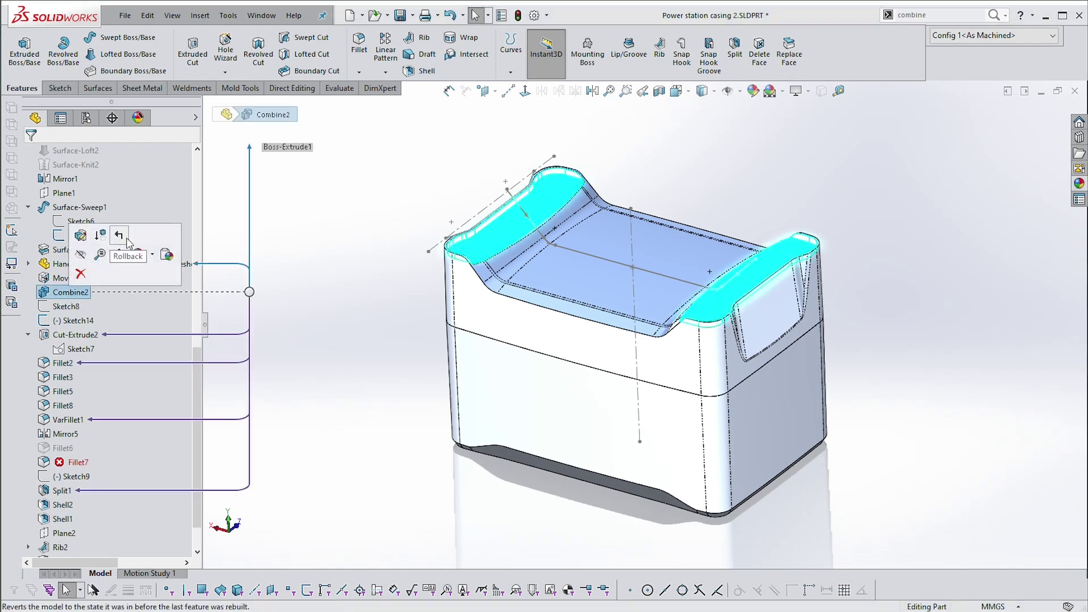
left_click(128, 240)
left_click(102, 264)
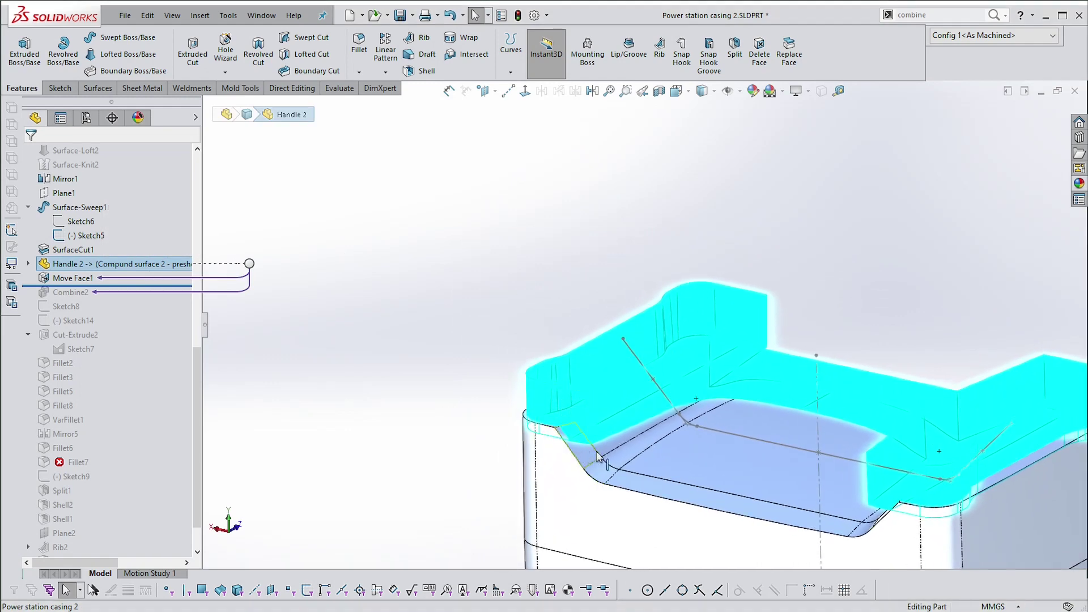
left_click(412, 303)
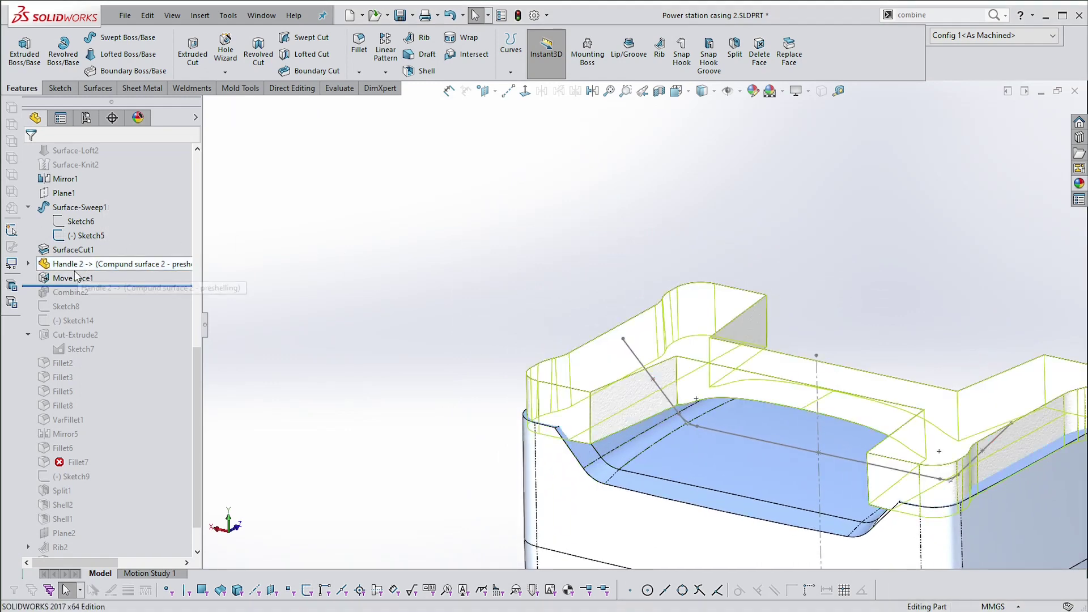
mouse_move(71, 280)
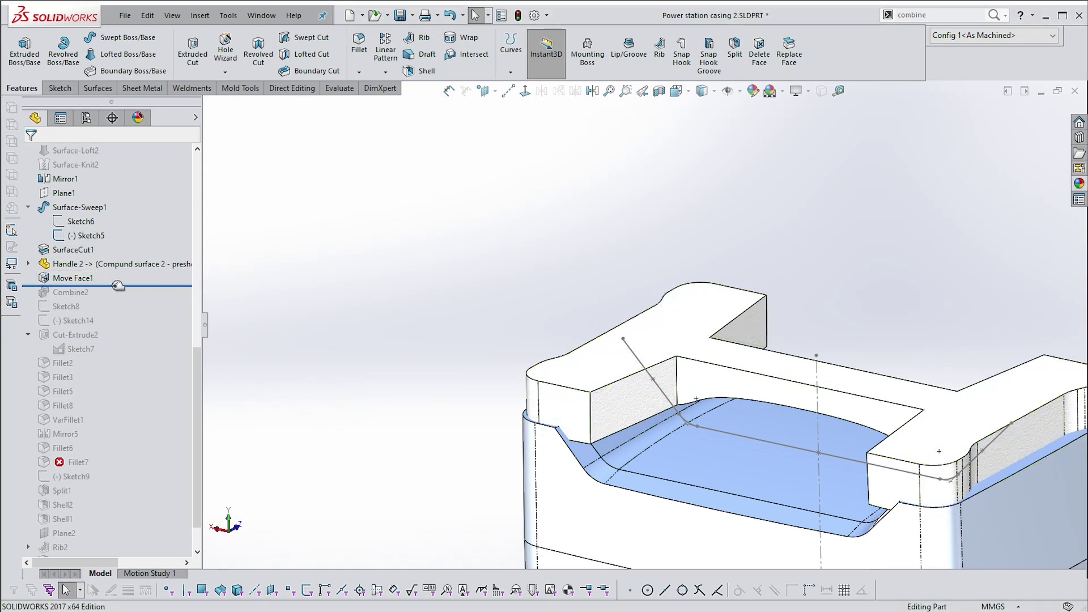
left_click_drag(104, 270, 103, 270)
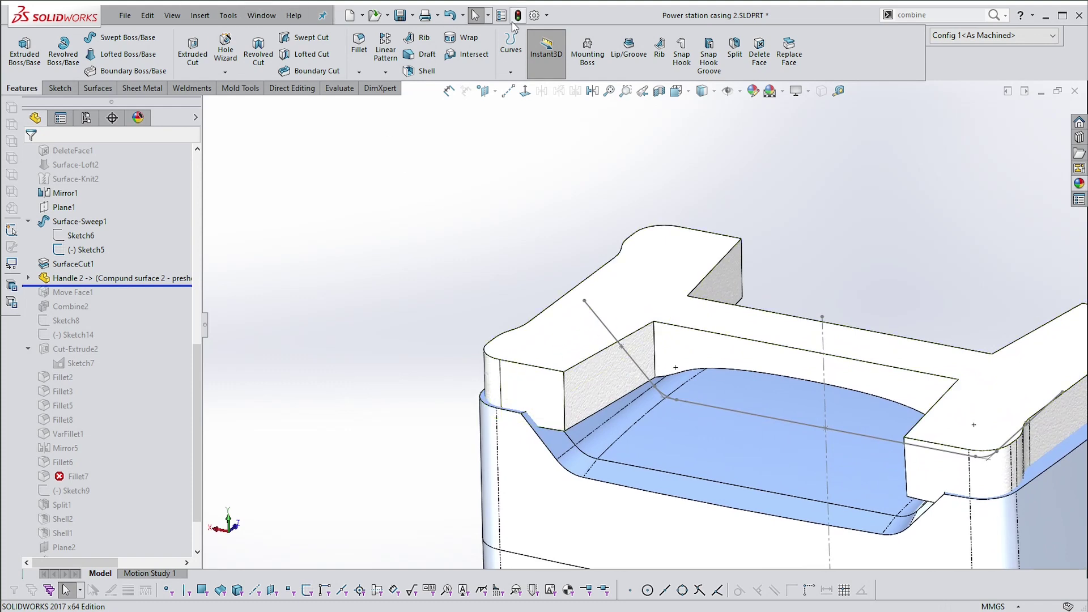
- Set up a Move Face offset of 0.3 mm, starting from the handle's rounded corner face
left_click(97, 89)
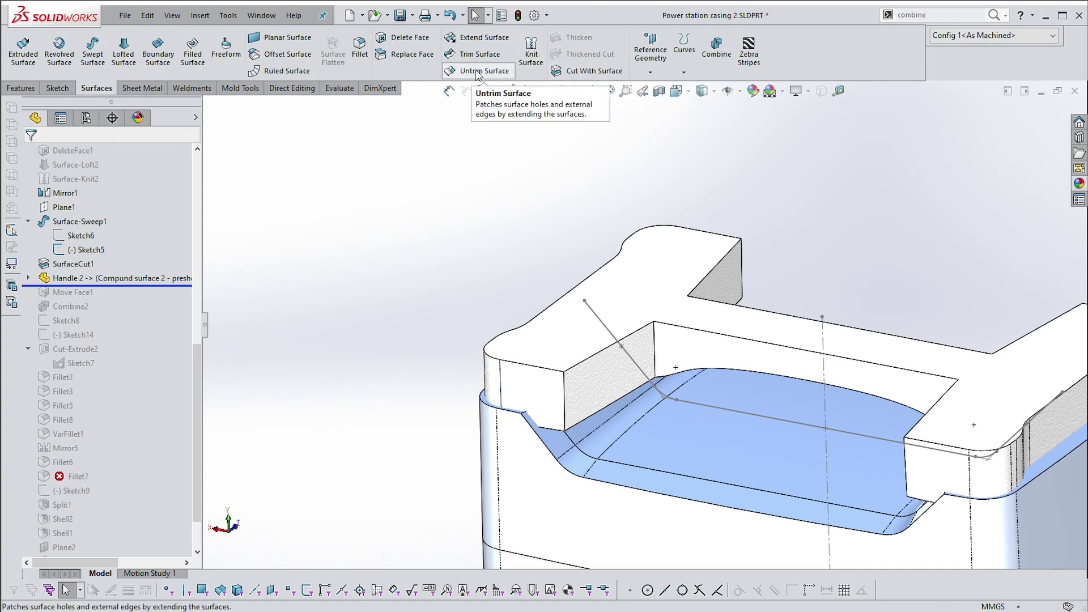
left_click(20, 89)
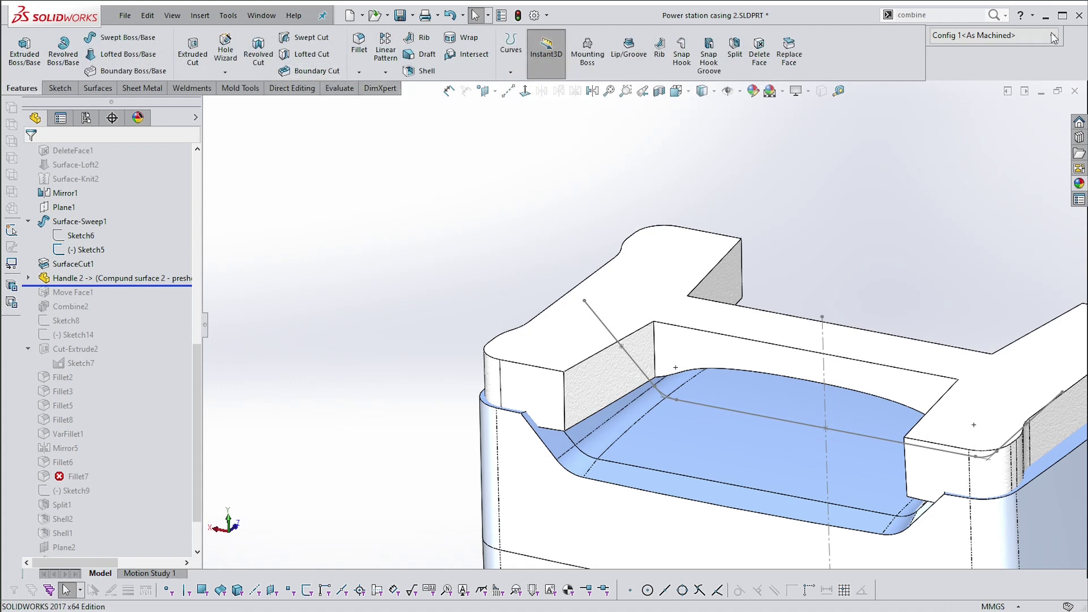
left_click(943, 14)
type("m")
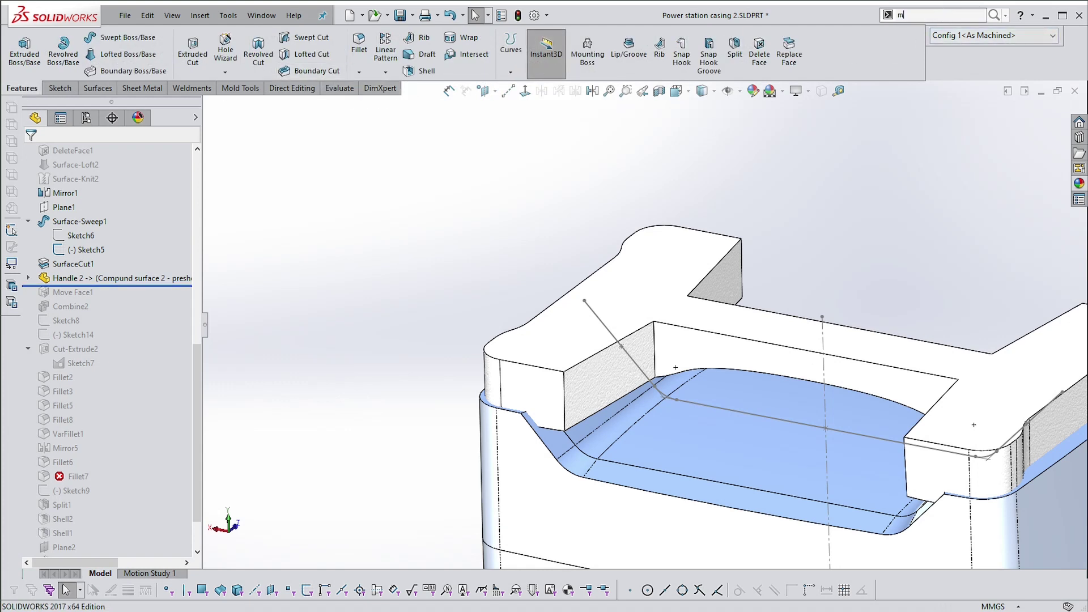
type("ove")
left_click(231, 88)
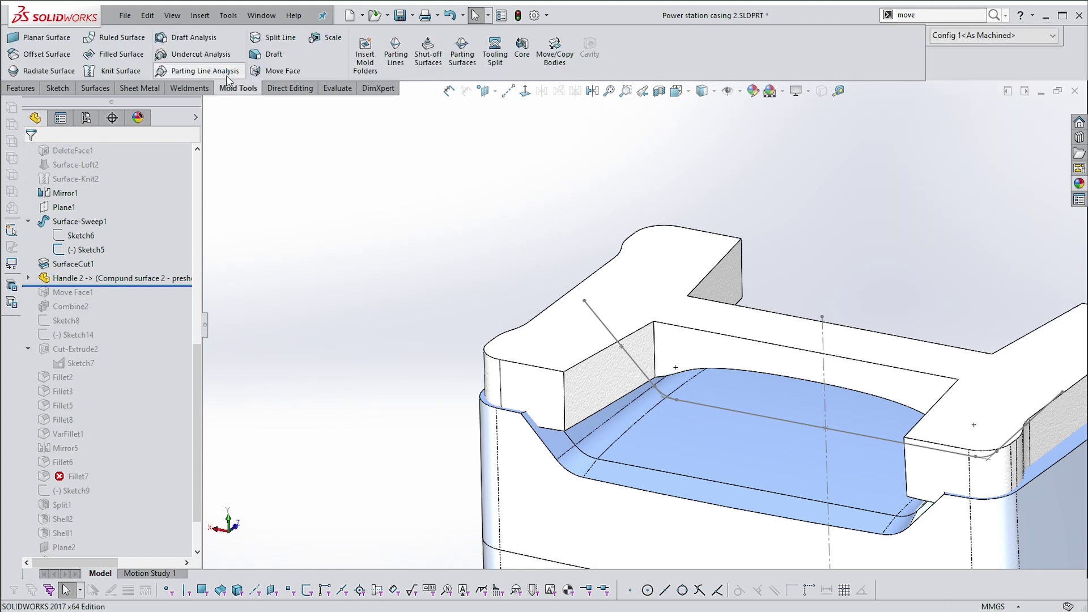
left_click(275, 71)
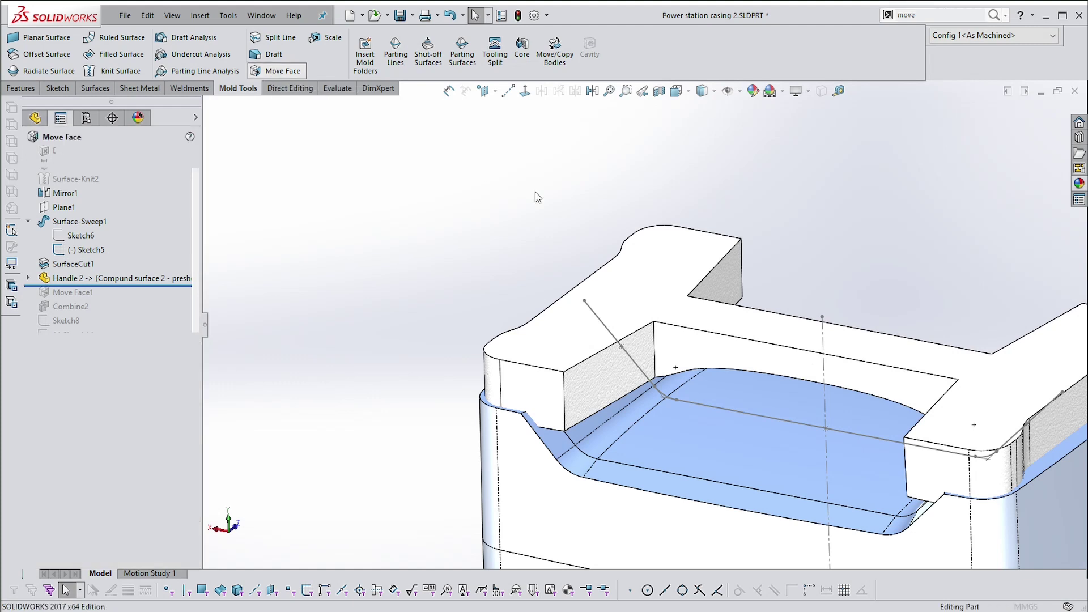
left_click(496, 382)
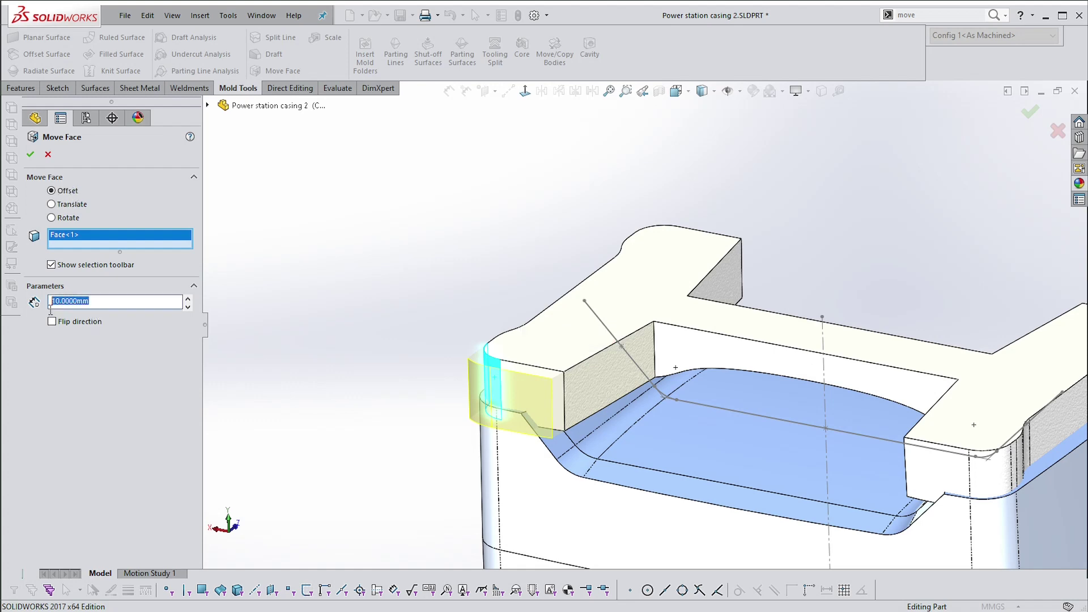
type(".2")
key("Return")
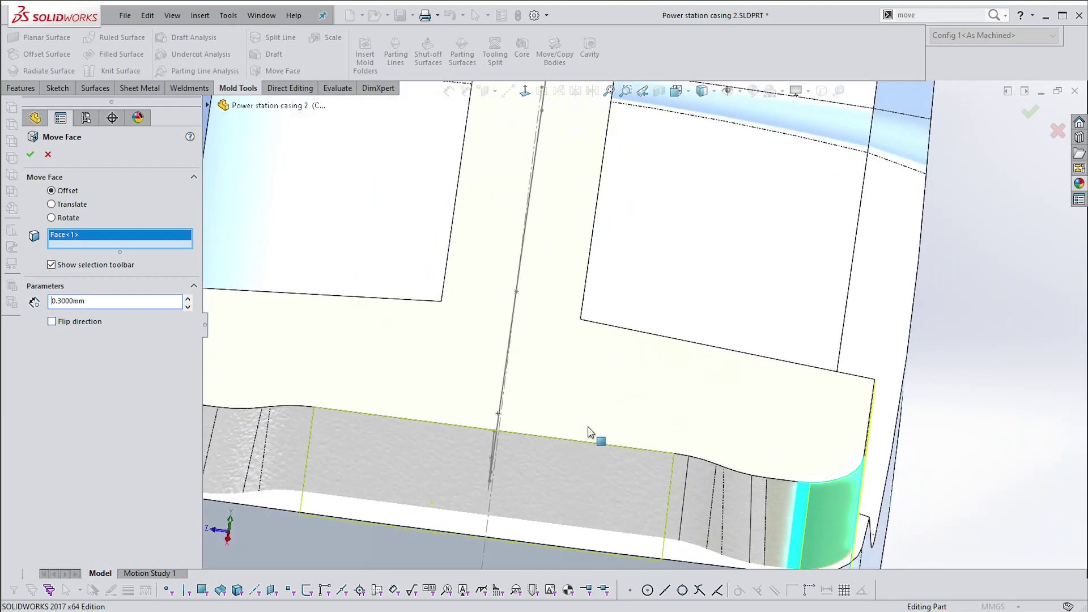
- Extend the Move Face selection from the handle's rounded corner to all of the handle's other faces
middle_click_drag(712, 447, 707, 443)
left_click(707, 443)
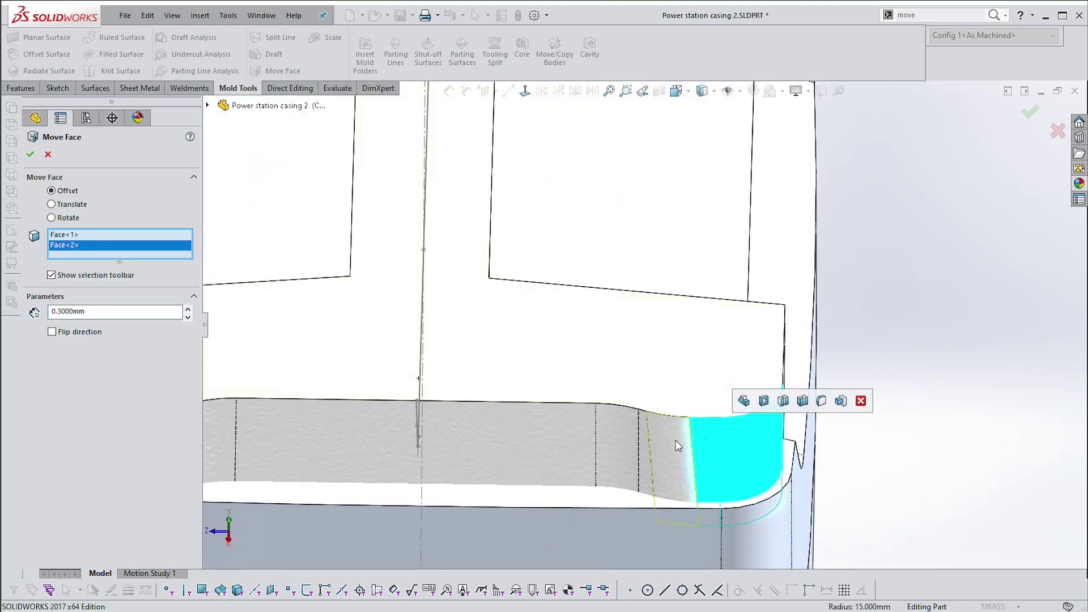
left_click(841, 400)
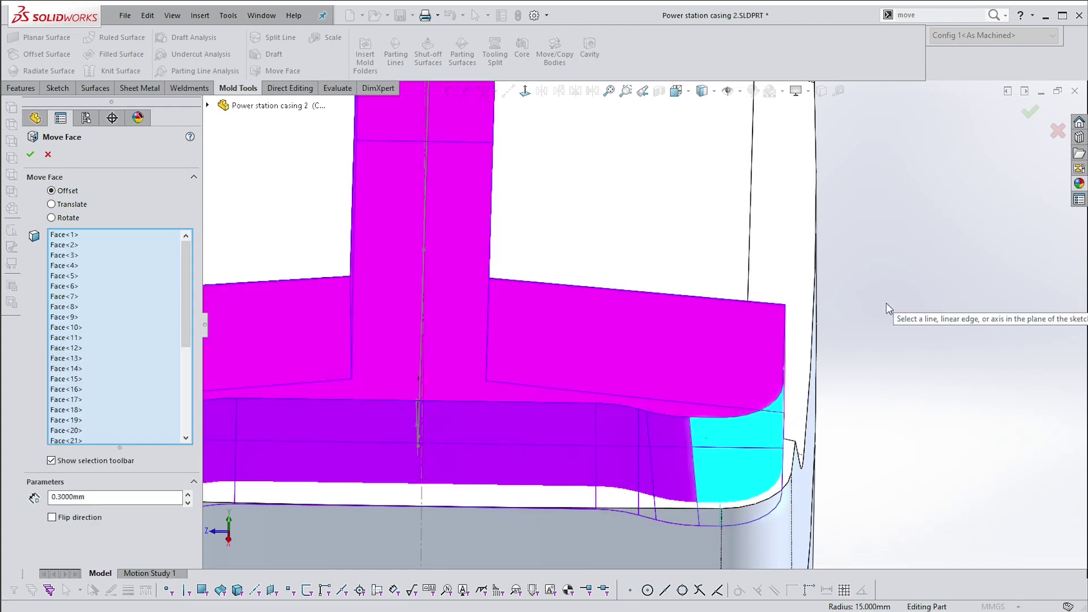
- Remove the handle's underside and top faces from the Move Face selection, keeping the side faces
middle_click_drag(822, 311, 627, 352)
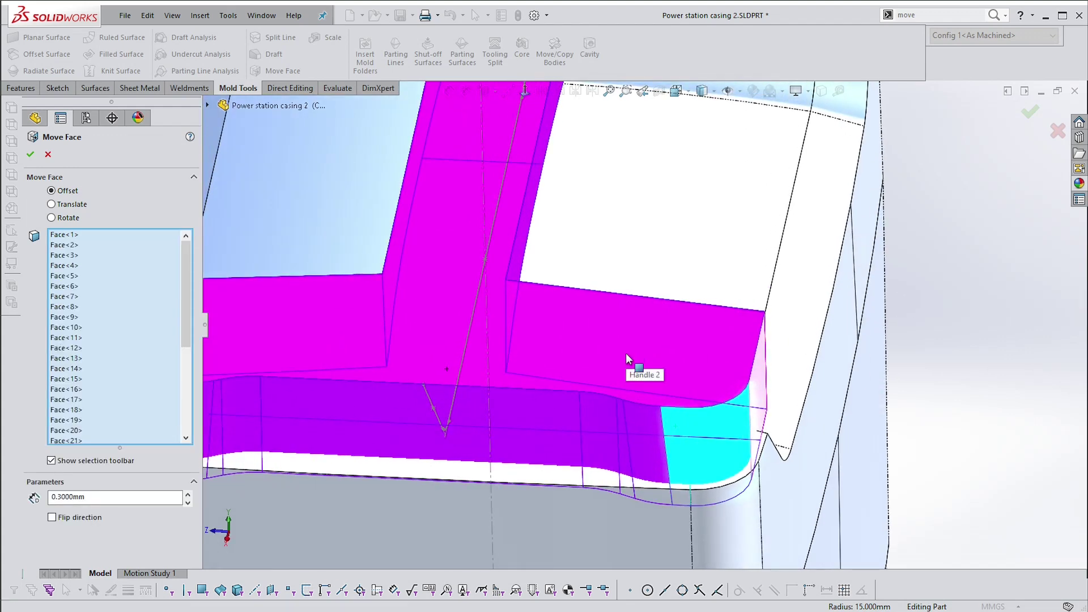
scroll(595, 352, "up", 2)
middle_click_drag(596, 343, 469, 410)
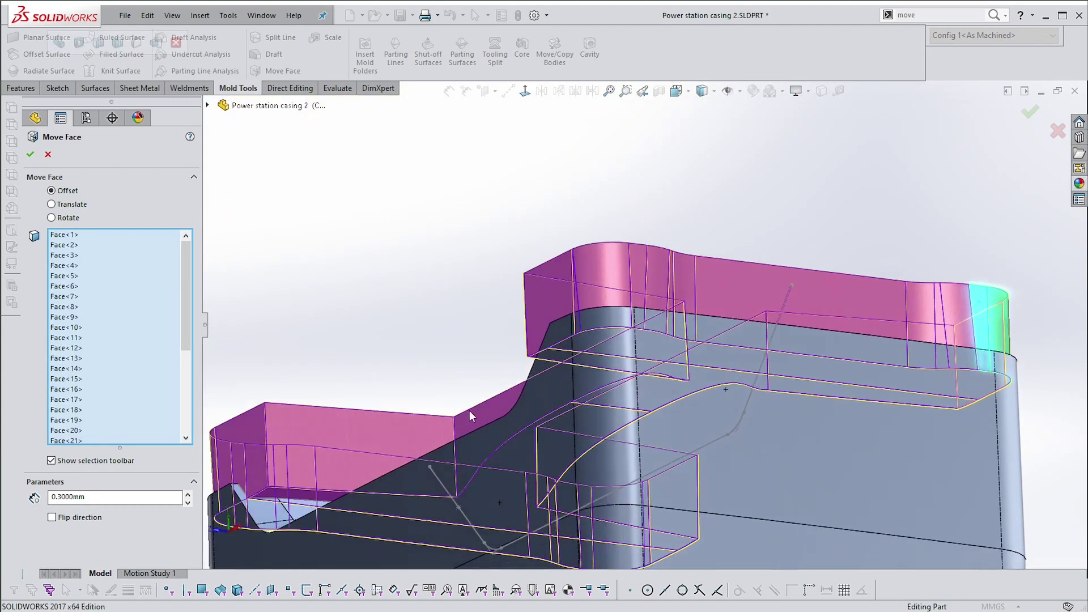
scroll(448, 417, "down", 5)
left_click(430, 383)
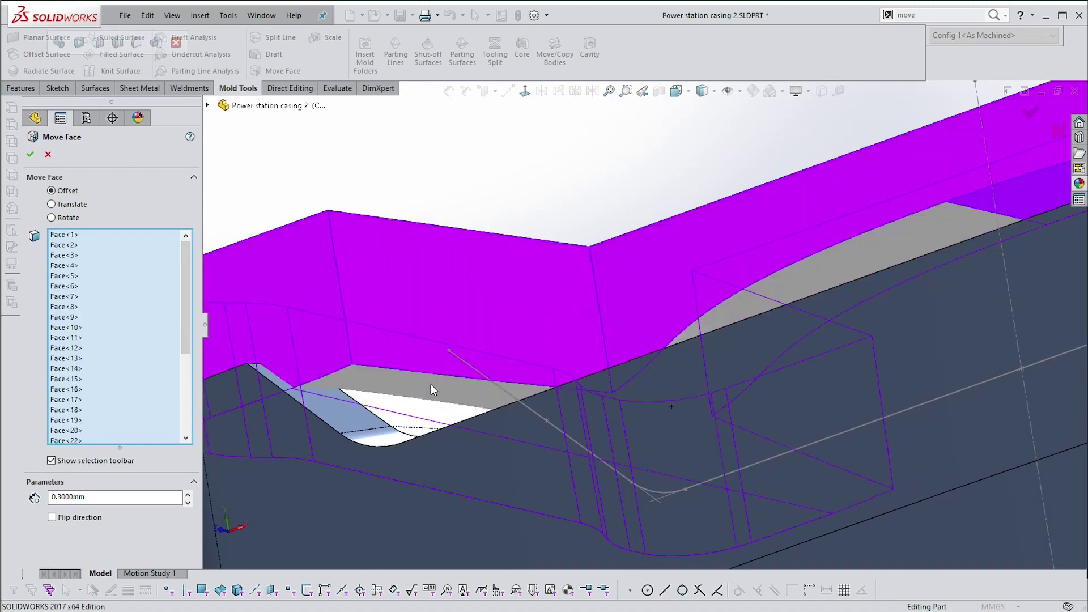
scroll(485, 236, "up", 5)
middle_click_drag(492, 236, 514, 352)
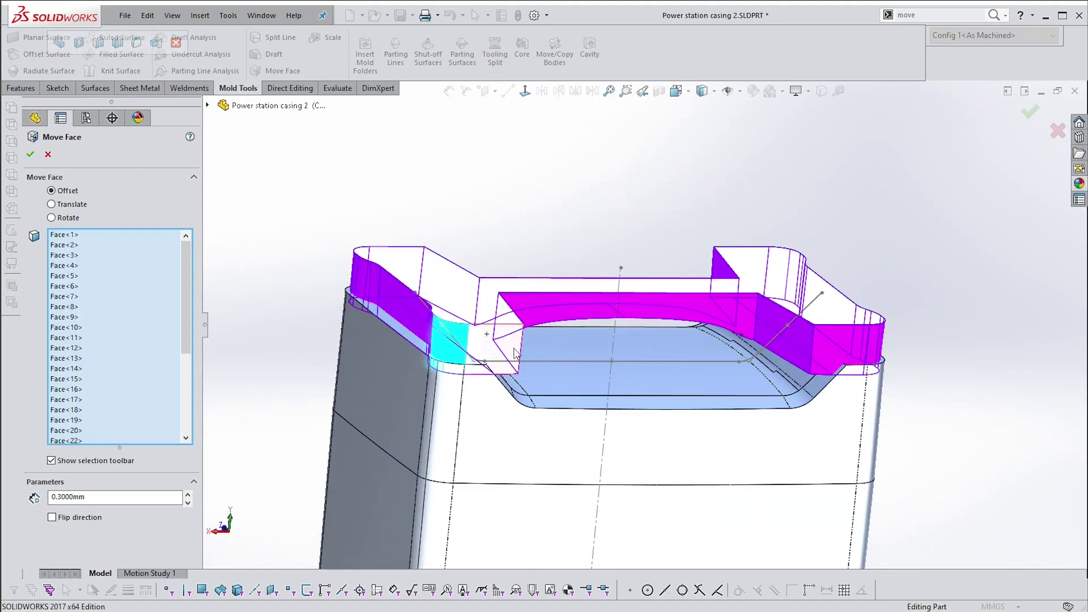
- Try to include the handle's remaining end face and apply the 0.3 mm offset to its side faces
left_click(486, 342)
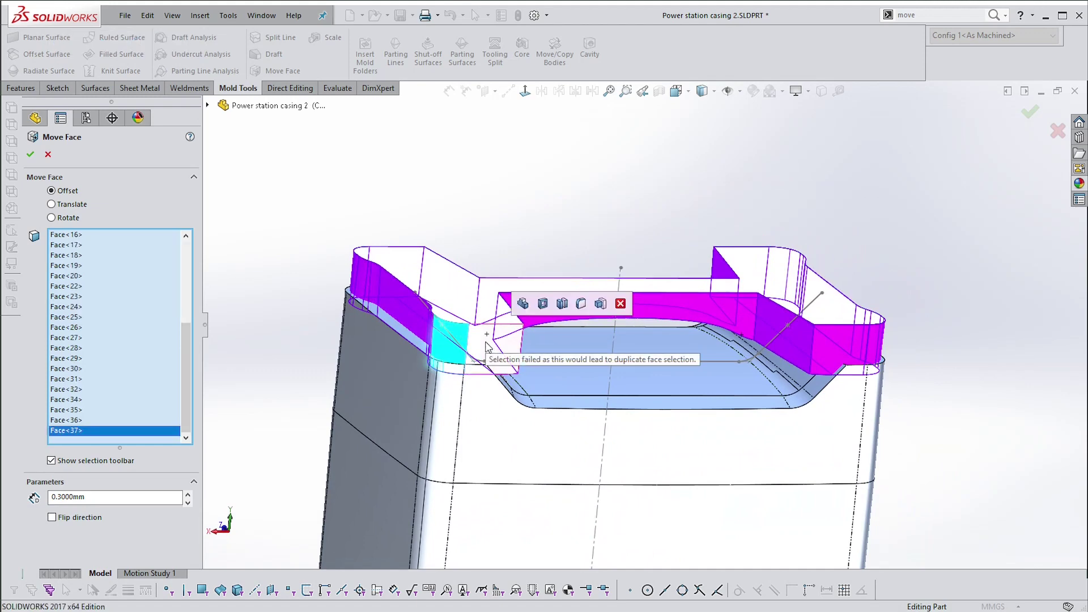
middle_click_drag(537, 363, 499, 361)
scroll(453, 343, "down", 1)
left_click(437, 332)
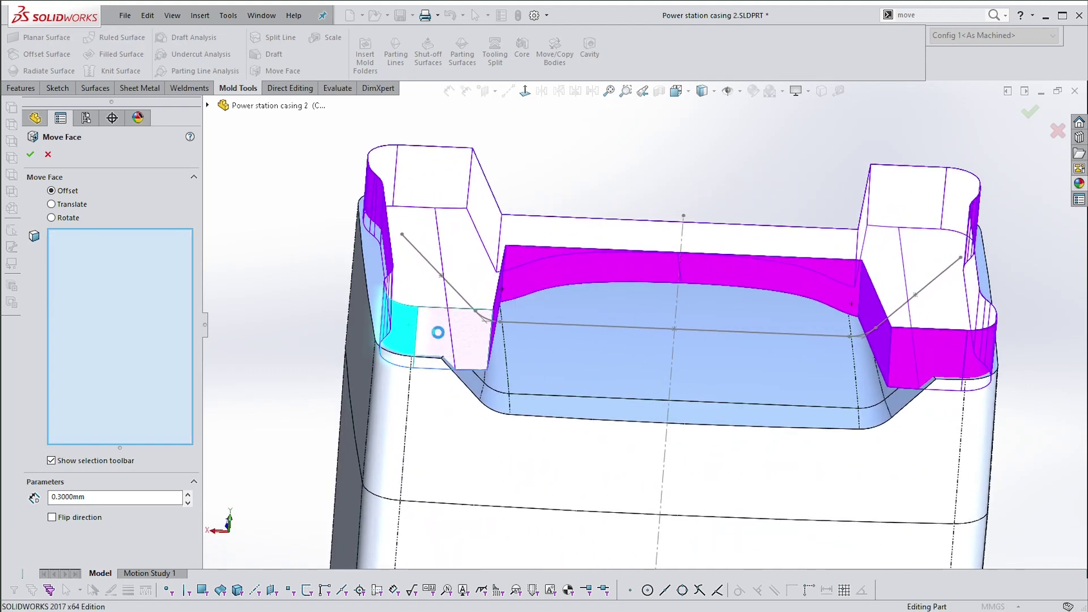
middle_click_drag(442, 337, 227, 289)
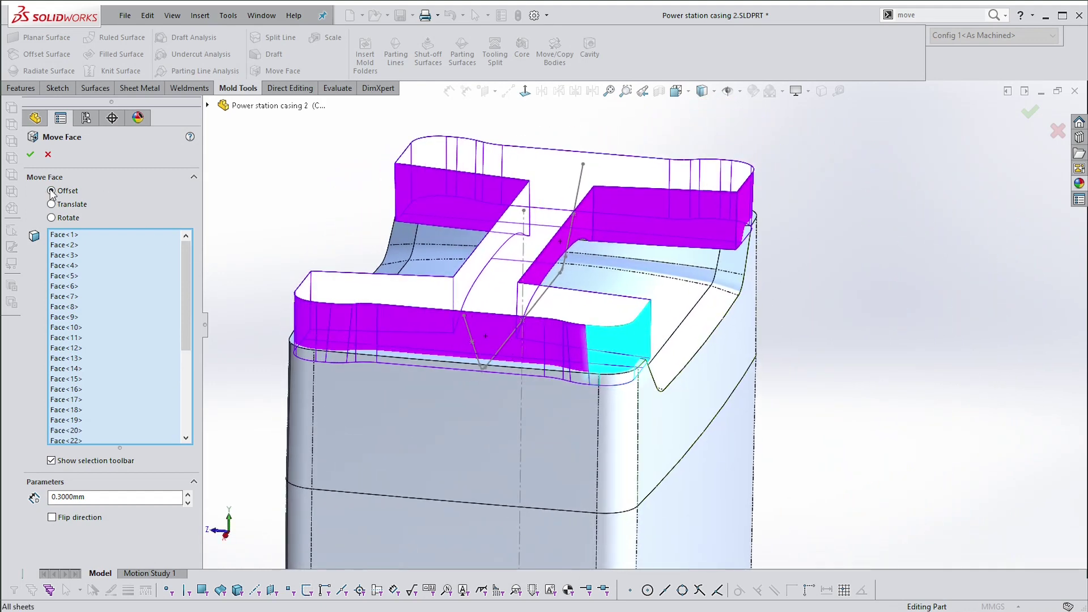
left_click(31, 155)
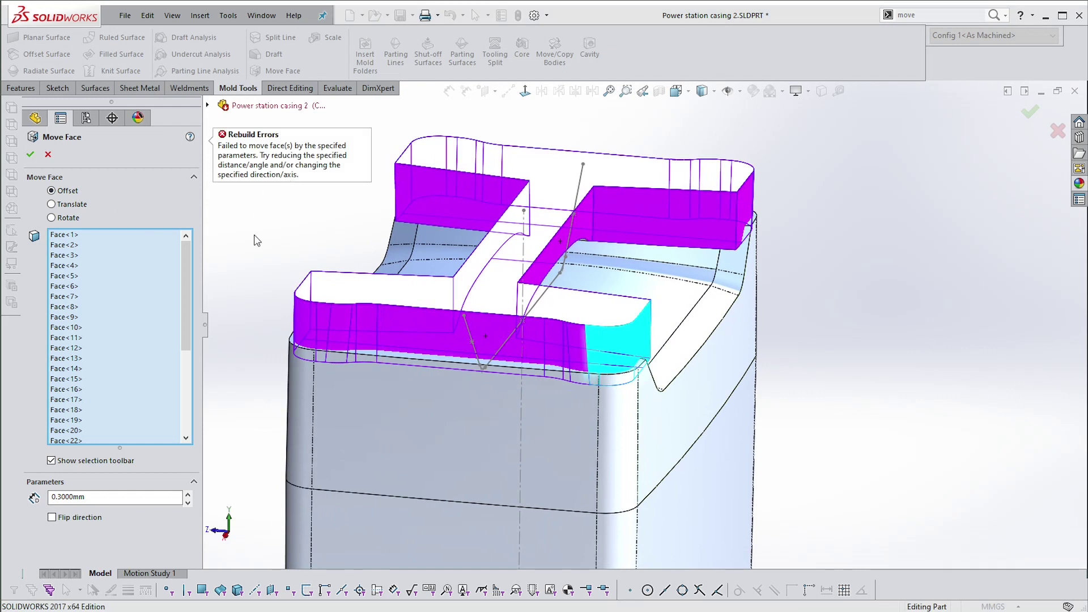
scroll(165, 345, "down", 5)
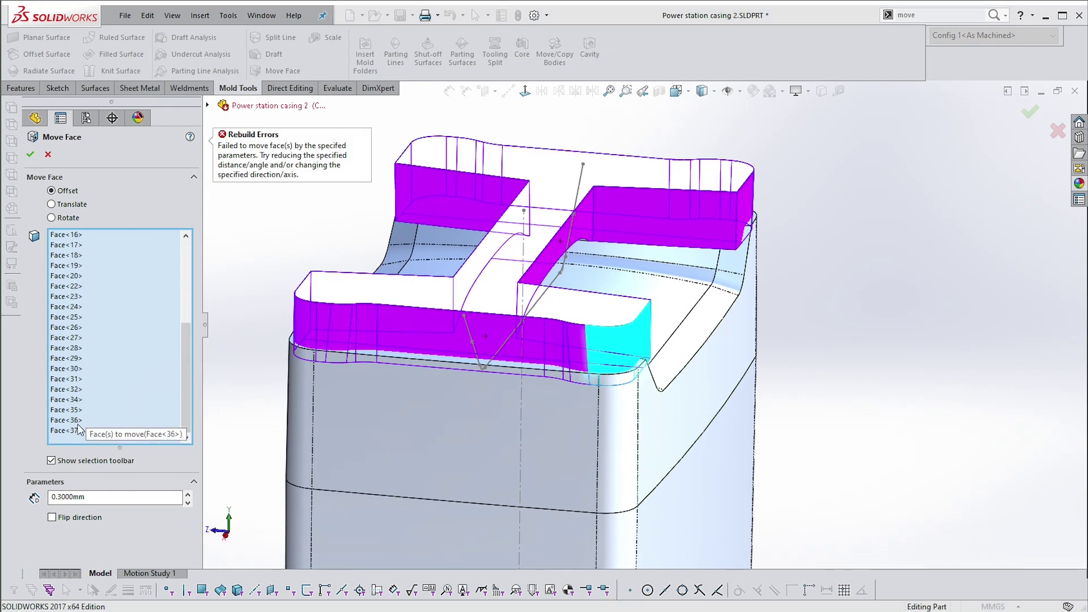
- Clear all faces from the Move Face selection
scroll(76, 243, "up", 4)
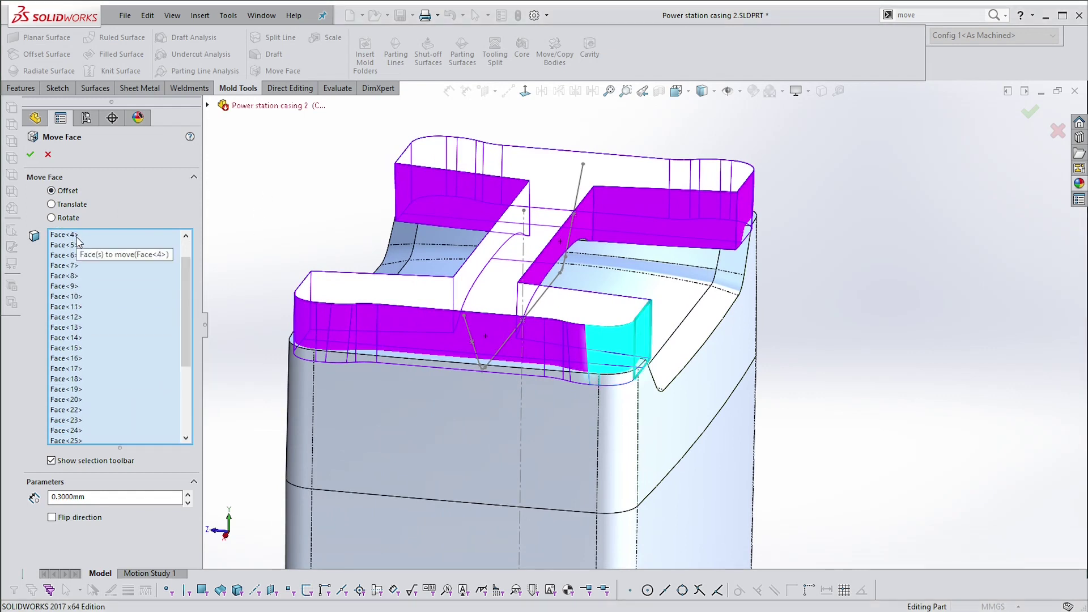
right_click(76, 236)
left_click(130, 262)
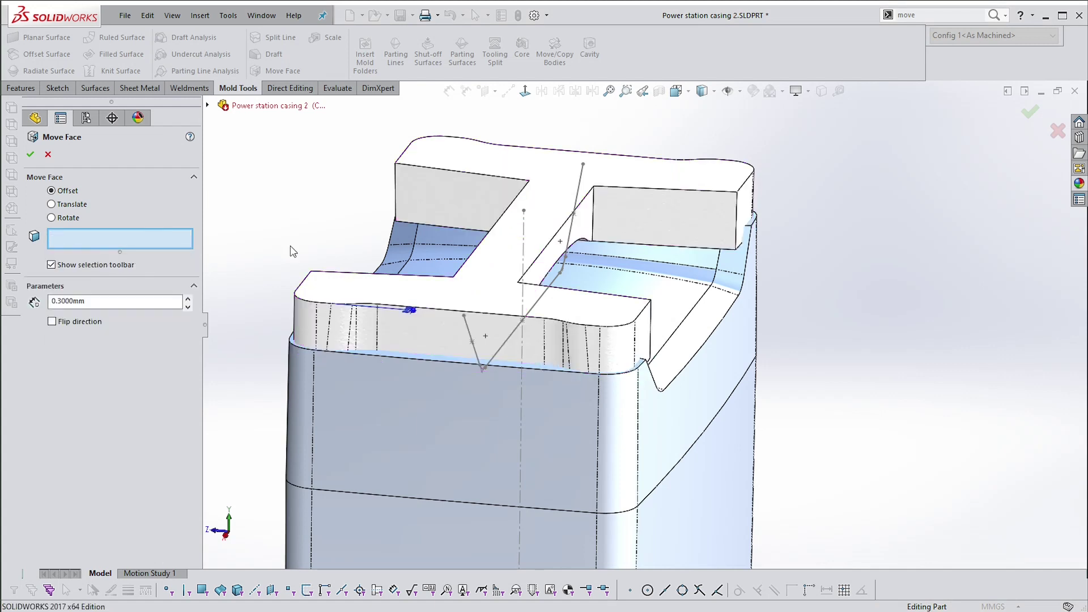
right_click(618, 343)
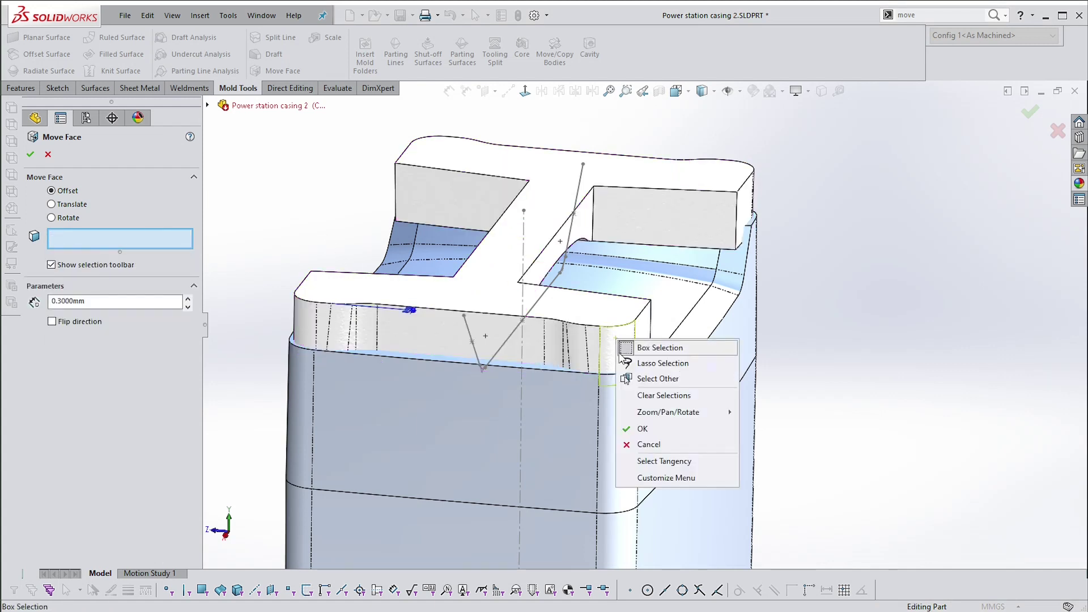
left_click(664, 461)
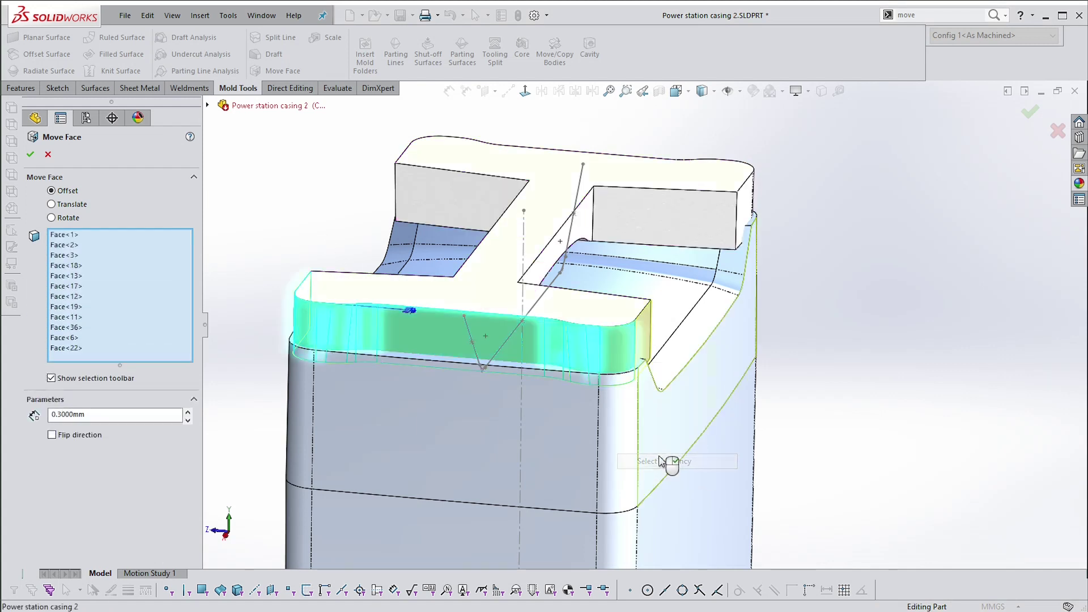
middle_click_drag(697, 387, 617, 378)
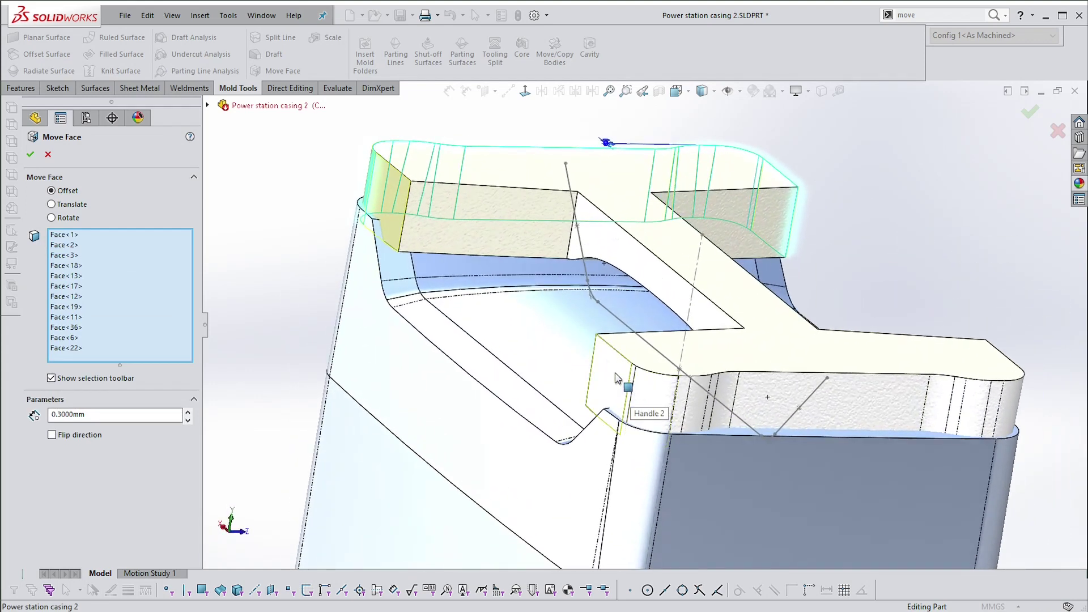
right_click(616, 374)
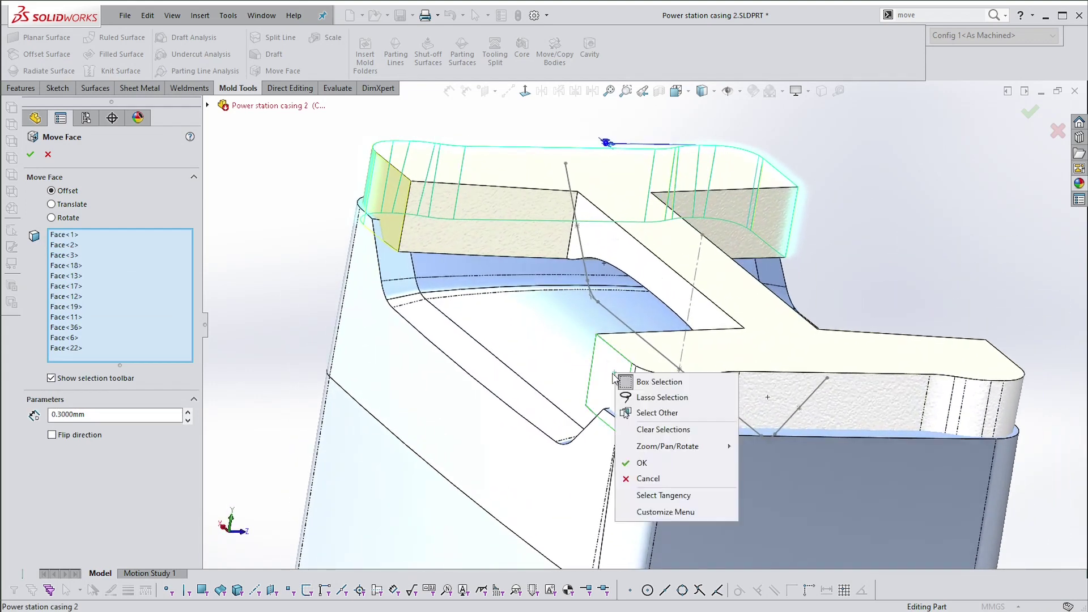
left_click(664, 495)
middle_click_drag(808, 284, 479, 312)
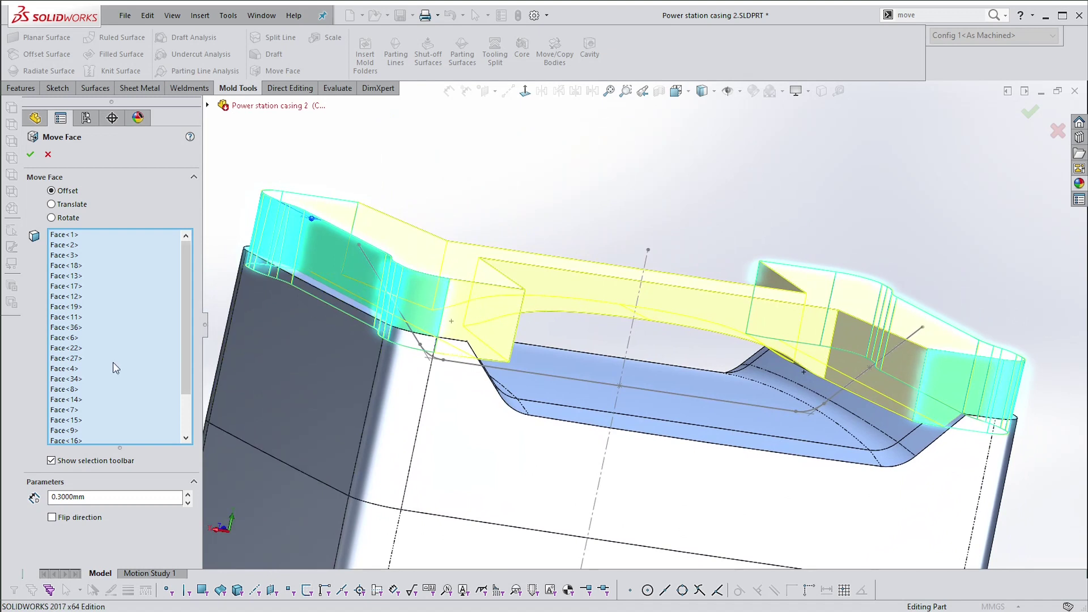
right_click(83, 346)
left_click(134, 360)
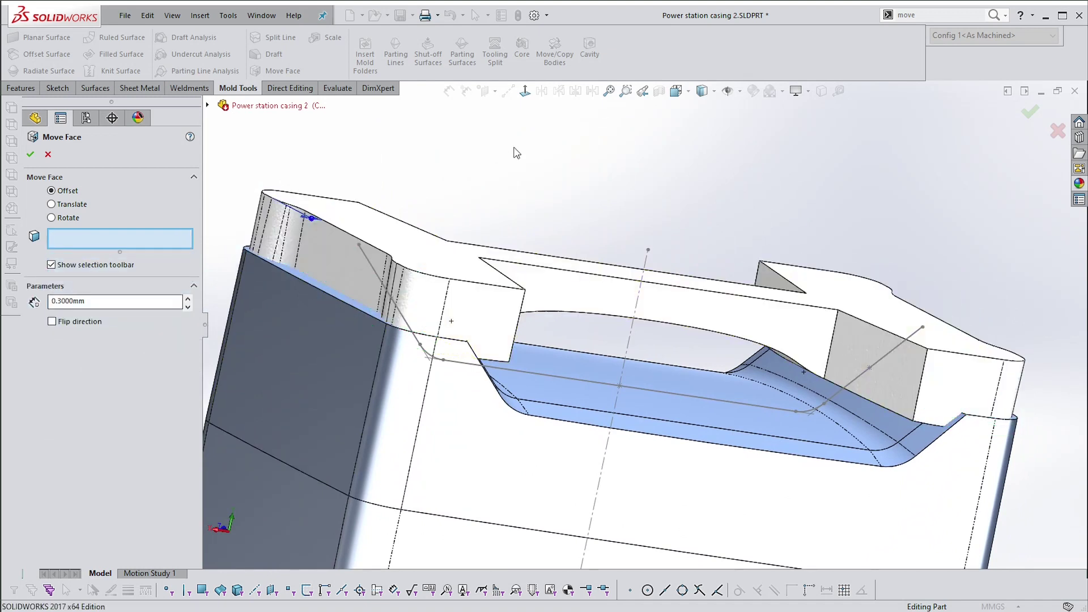
right_click(493, 307)
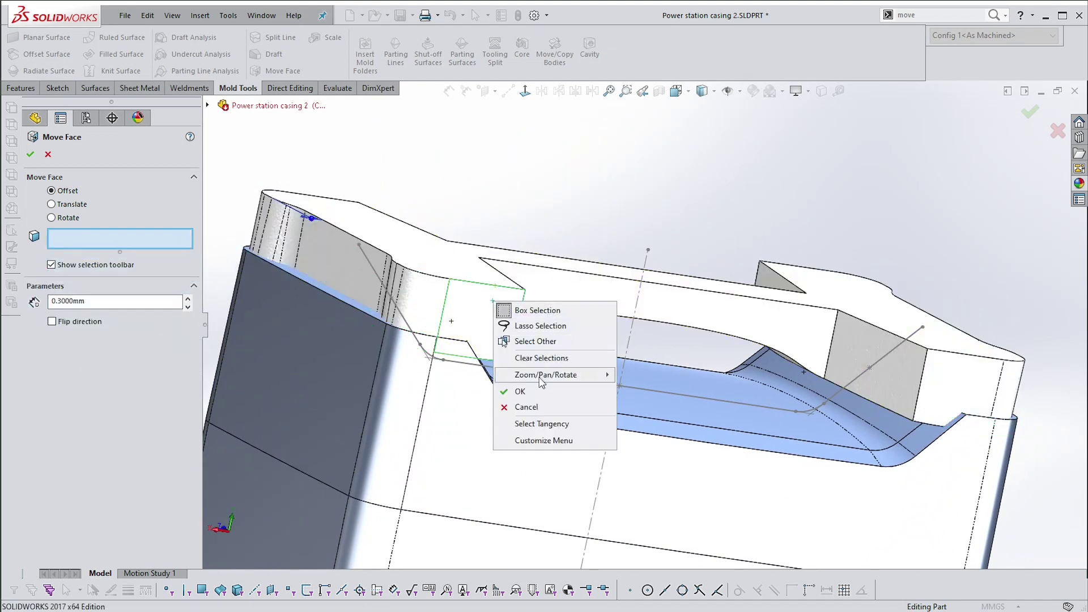
left_click(538, 424)
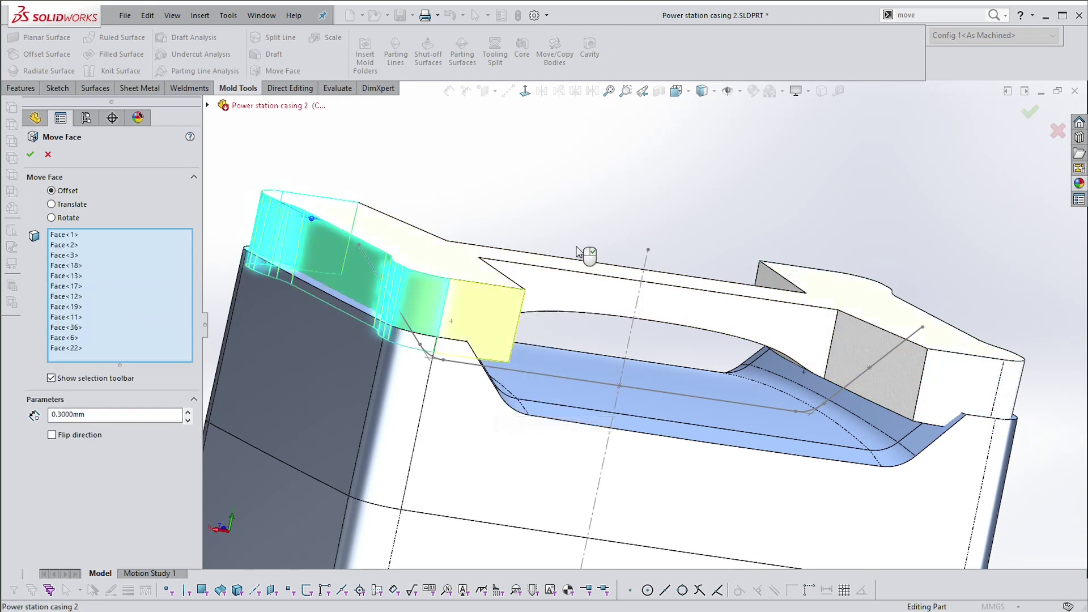
right_click(962, 384)
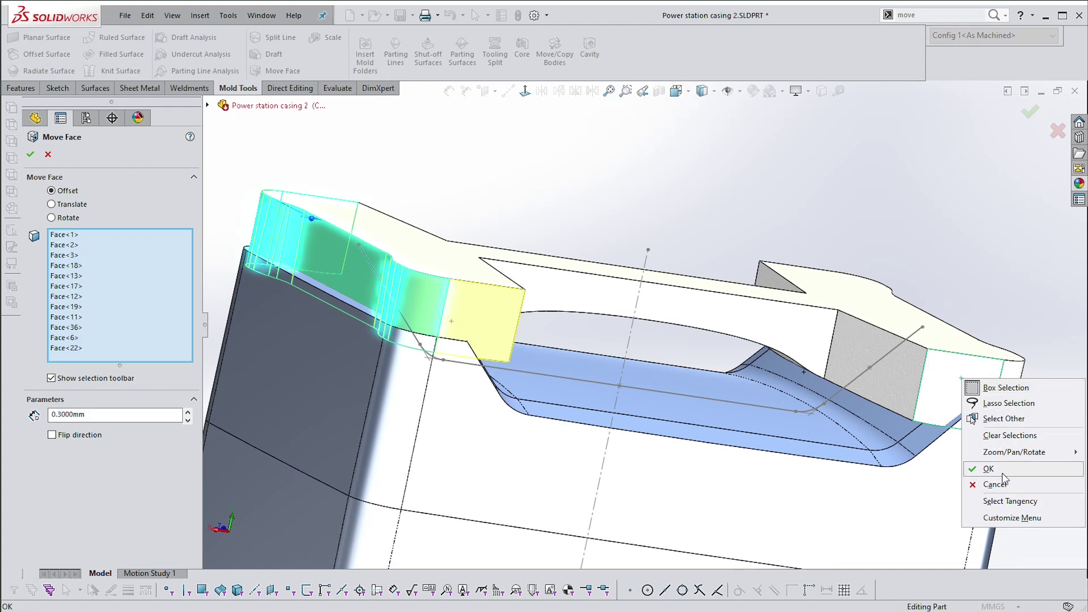
left_click(1008, 501)
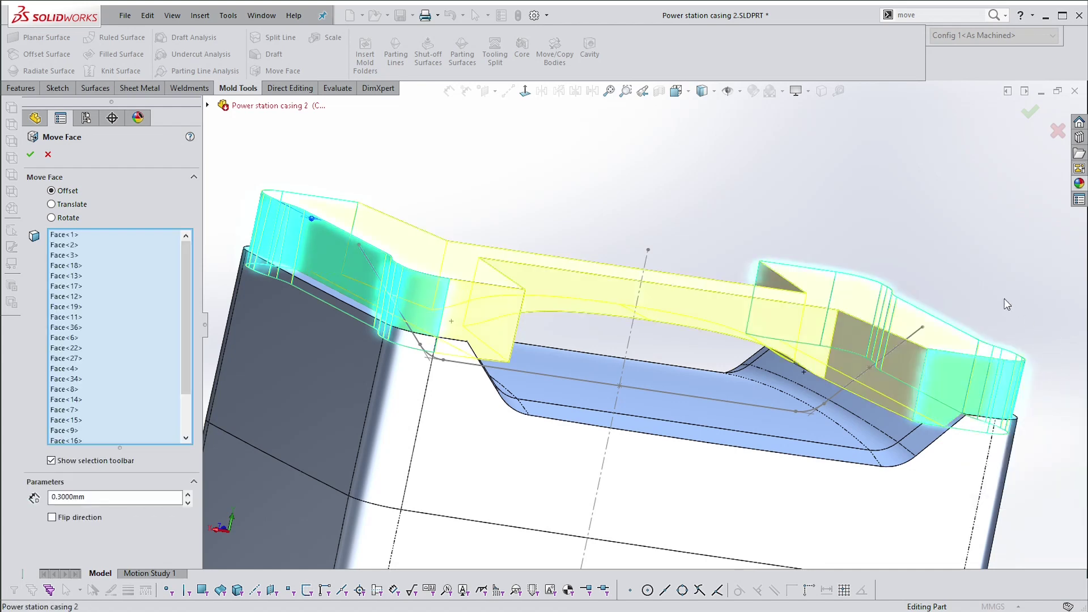
middle_click_drag(751, 277, 674, 237)
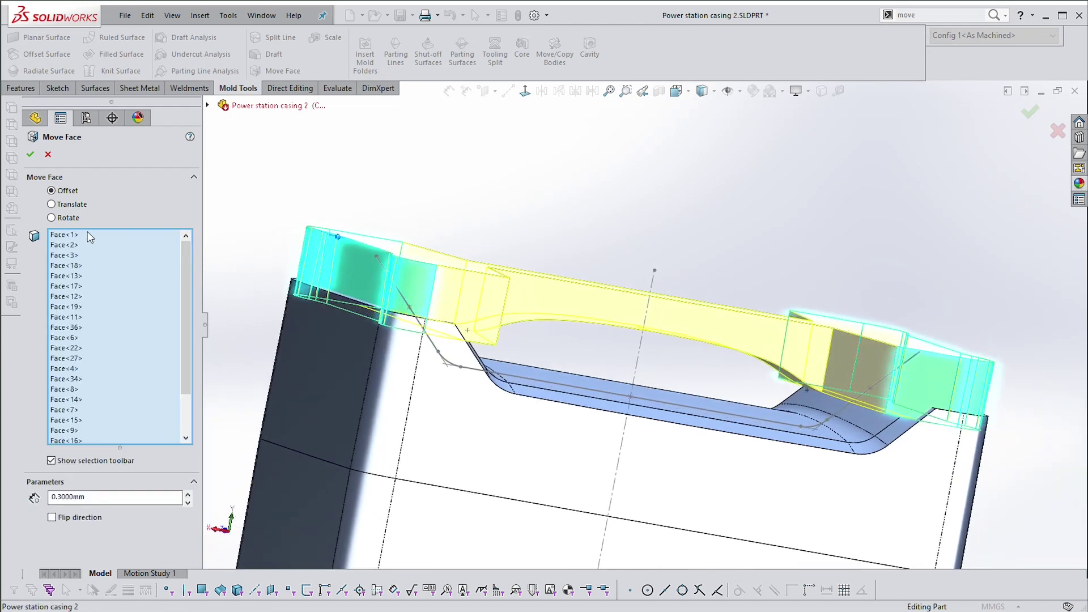
right_click(89, 237)
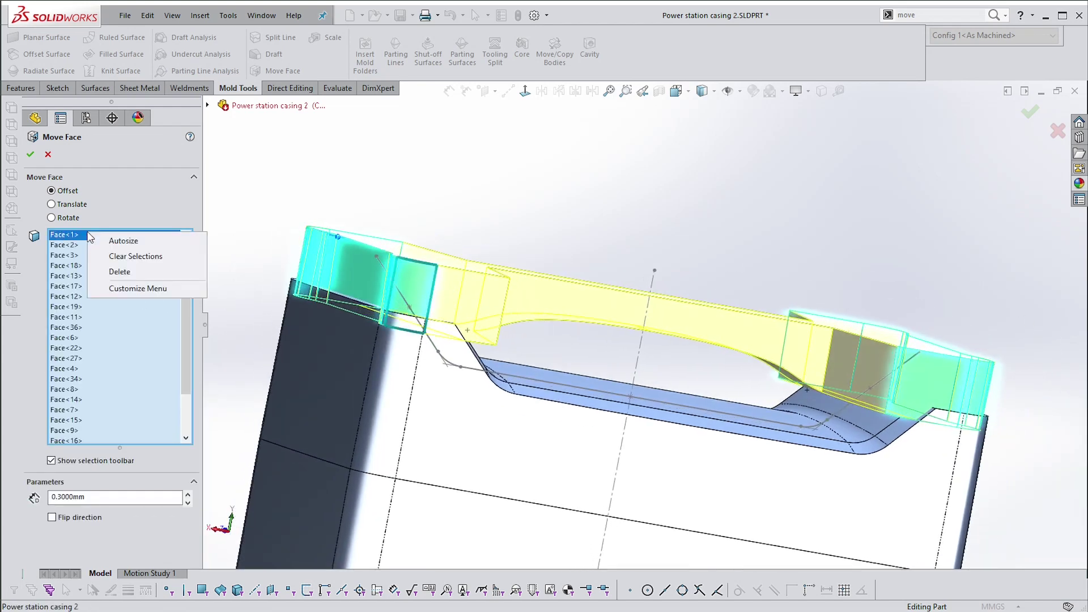
left_click(132, 257)
- Select the tangent side faces around one end of the handle, and add the first corner faces of its opposite end
right_click(476, 297)
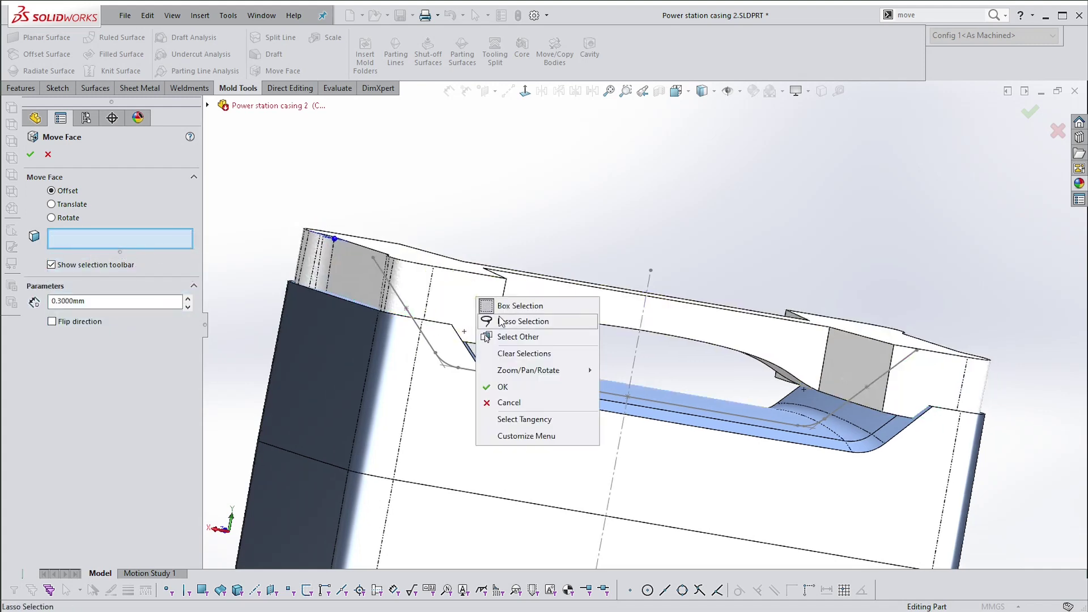
left_click(524, 419)
middle_click_drag(524, 418, 753, 300)
left_click(721, 283)
left_click(776, 301)
left_click(749, 298)
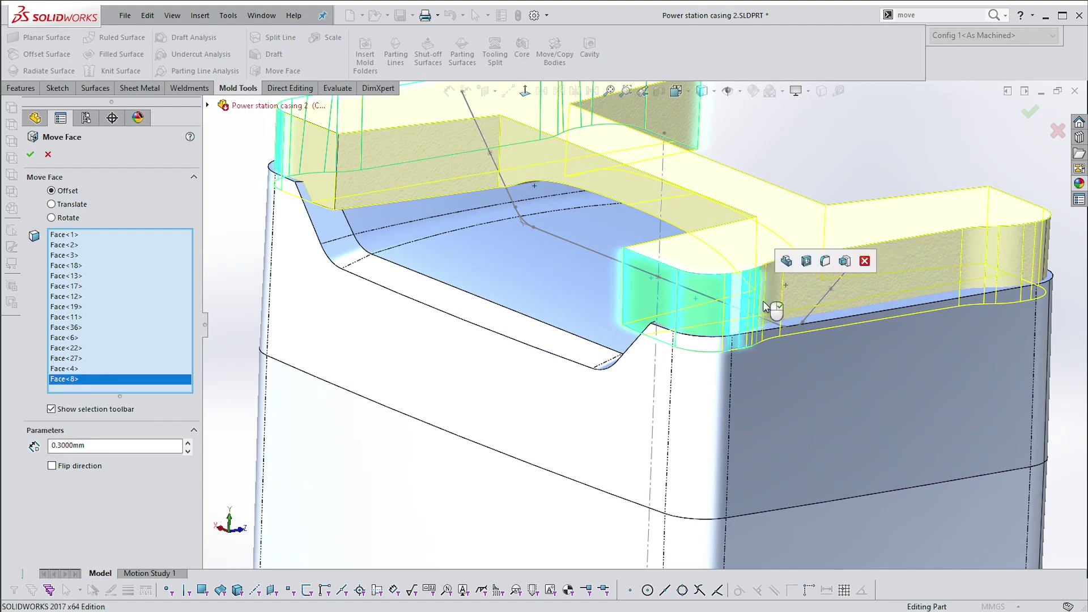
- Add the opposite end's long outer face and the narrow strip faces joining it to the corner to the Move Face selection
left_click(774, 295)
left_click(854, 289)
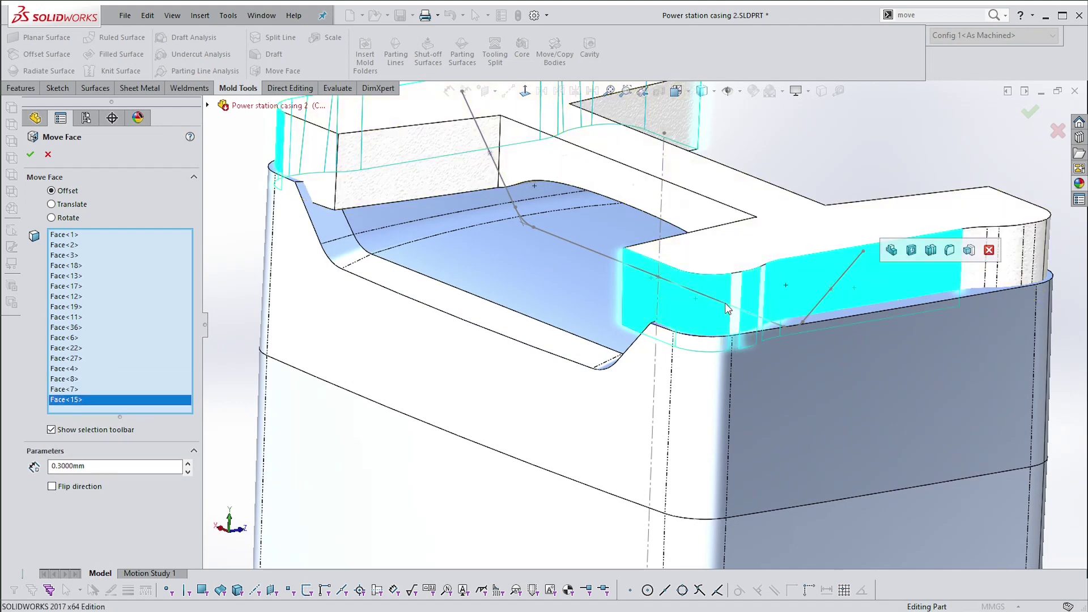
left_click(736, 295)
scroll(750, 294, "up", 2)
middle_click_drag(750, 294, 720, 306)
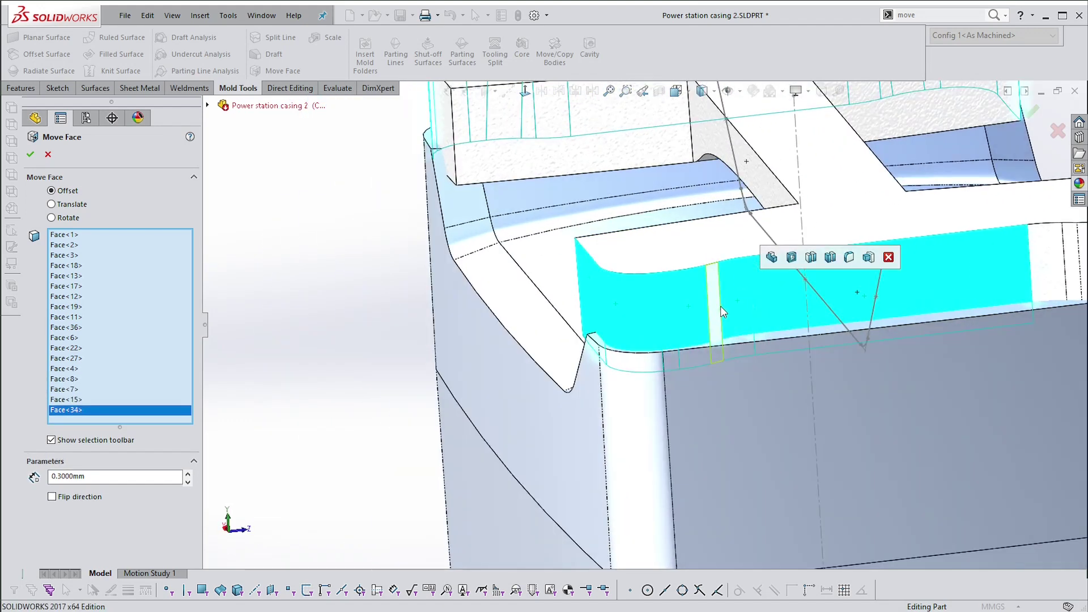
left_click(714, 308)
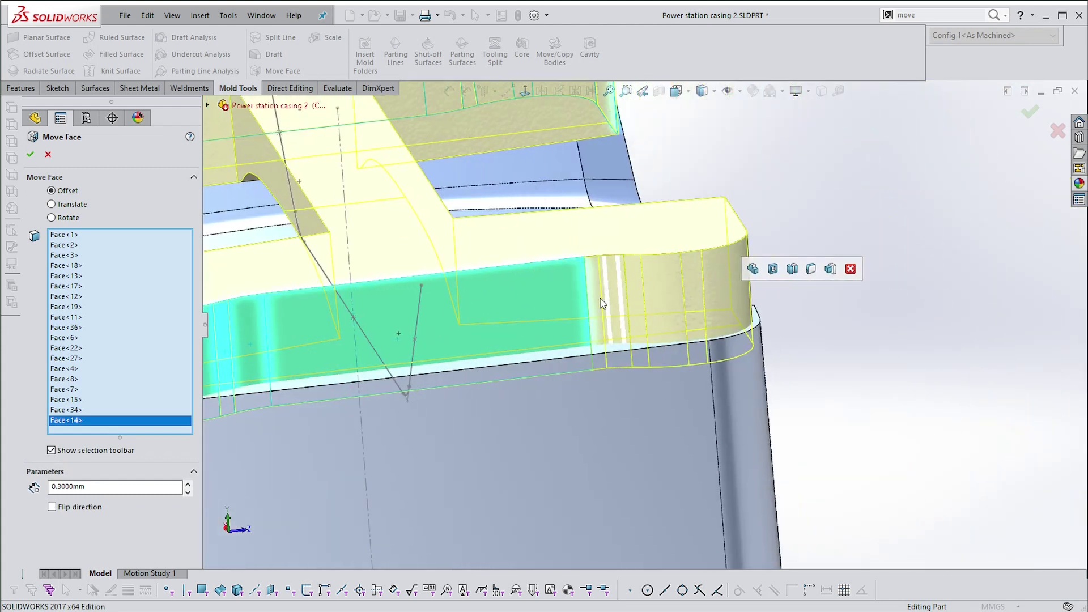
- Add the narrow curved faces between the long outer face and the handle's far corner to the Move Face selection
left_click(601, 297)
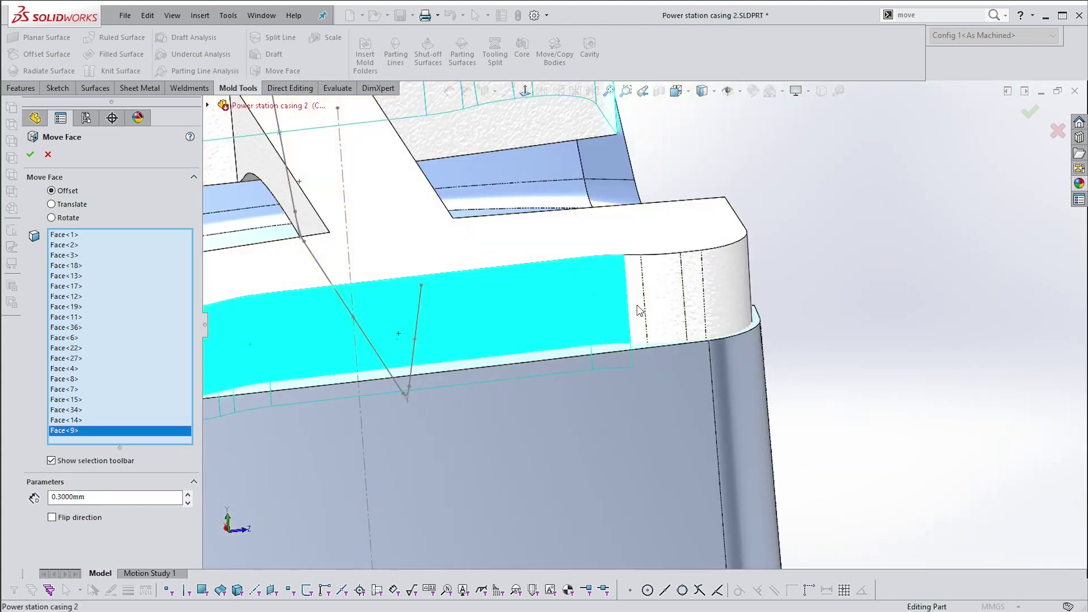
left_click(660, 311)
left_click(697, 318)
left_click(695, 311)
key("Left")
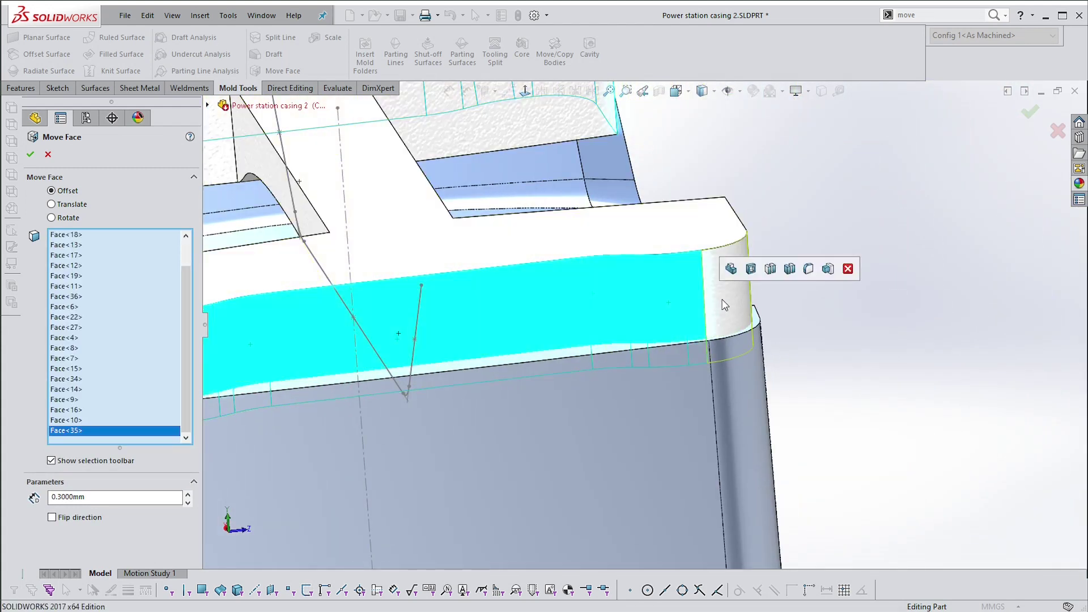
- Add the handle's far rounded corner and adjoining flat side face, and apply the 0.3 mm Move Face offset
left_click(725, 302)
key("Left")
key("Left")
key("Left")
key("Left")
key("Left")
left_click(725, 305)
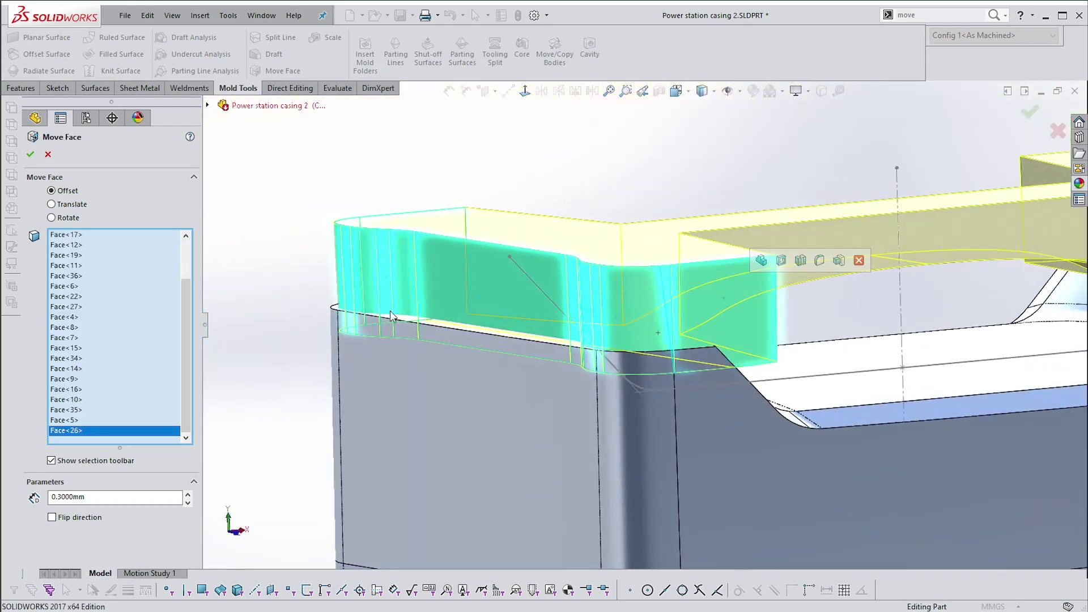
key("Left")
key("Left")
left_click(31, 157)
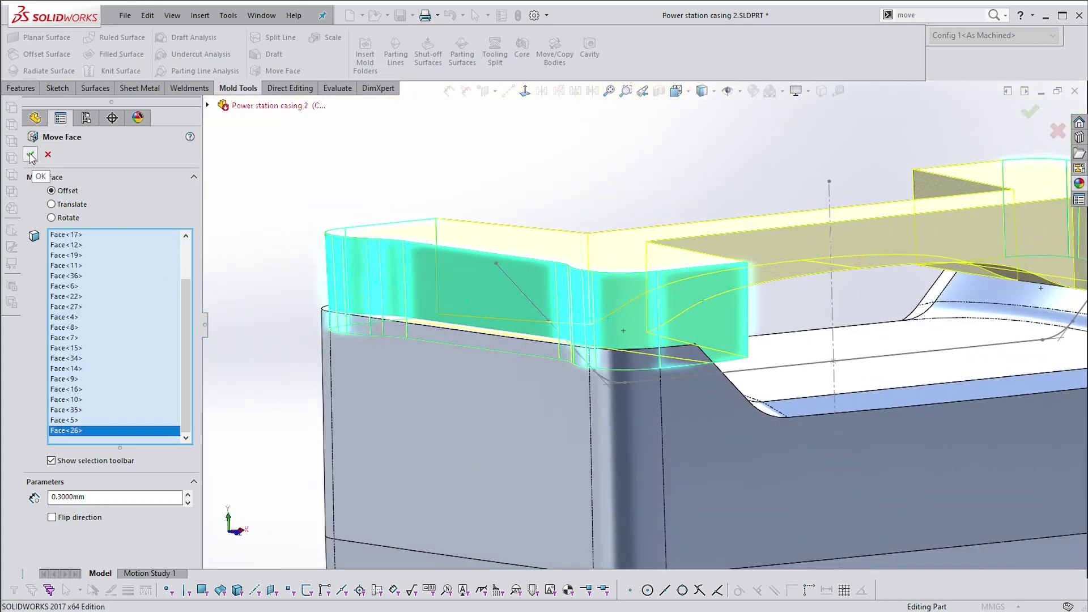
key("Down")
key("Down")
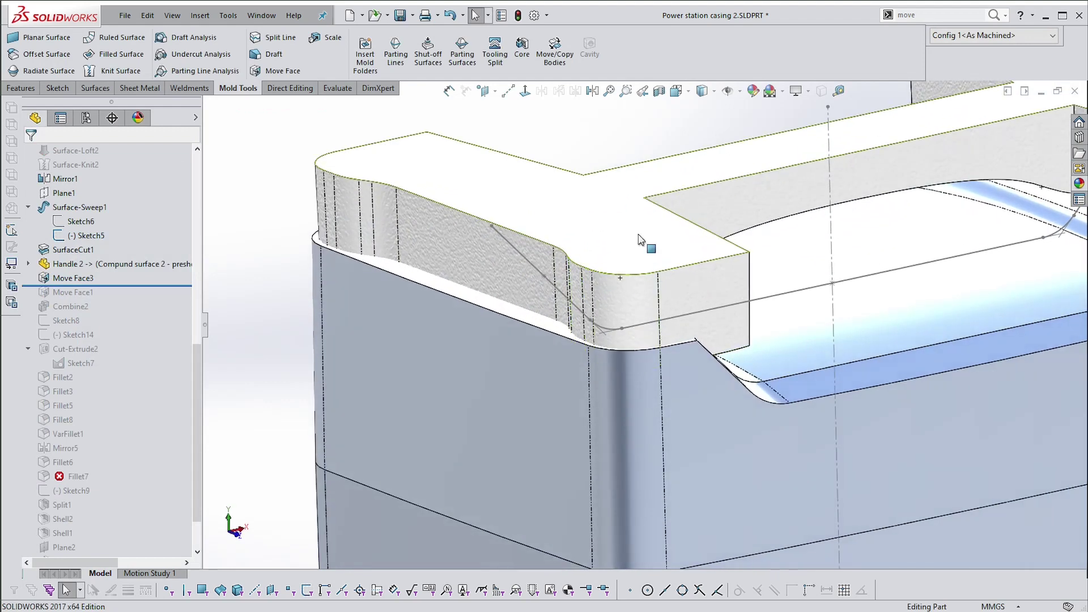
key("Left")
key("Left")
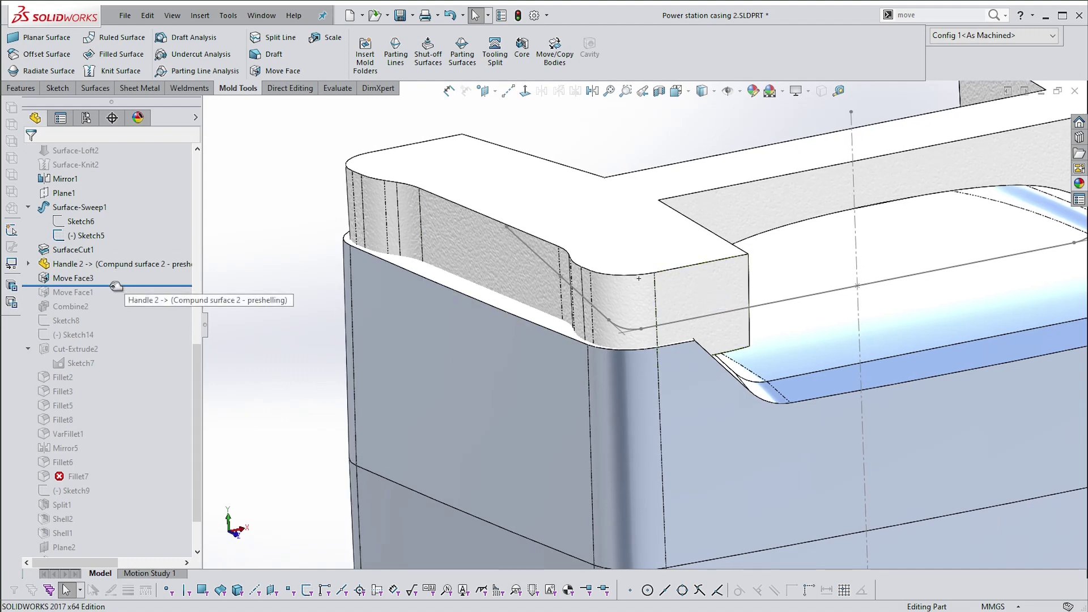
key("Left")
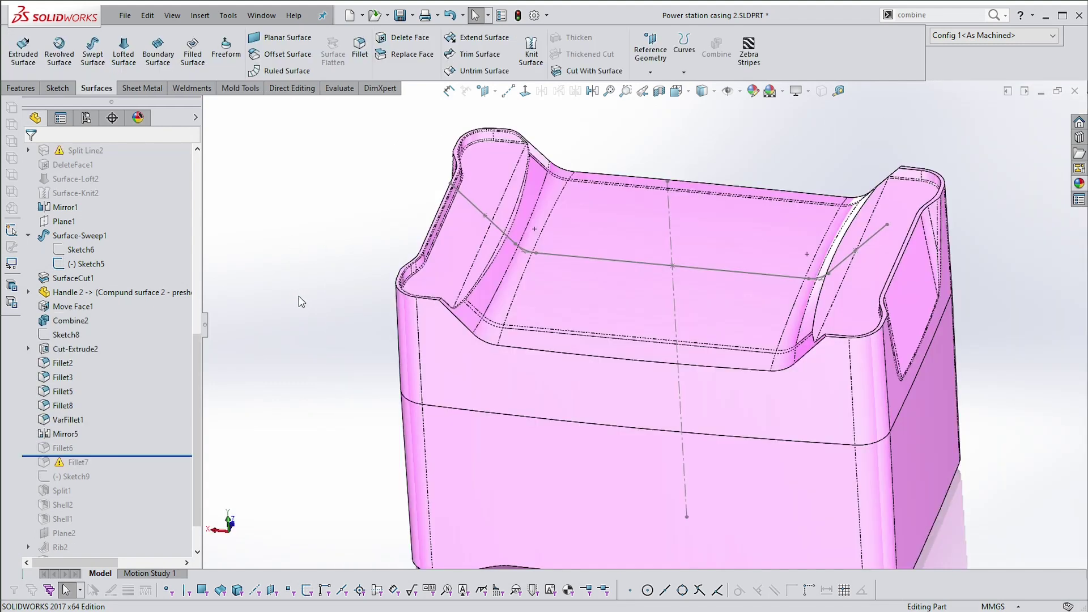
- Examine the side cut at the casing's end and the sketch profile it is based on
key("Left")
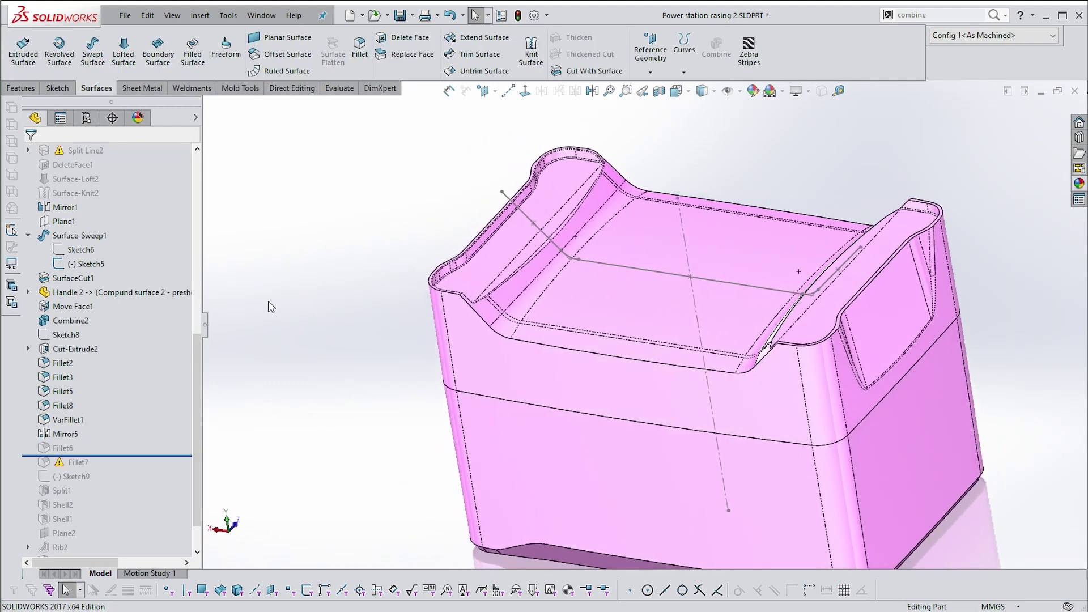
left_click(66, 350)
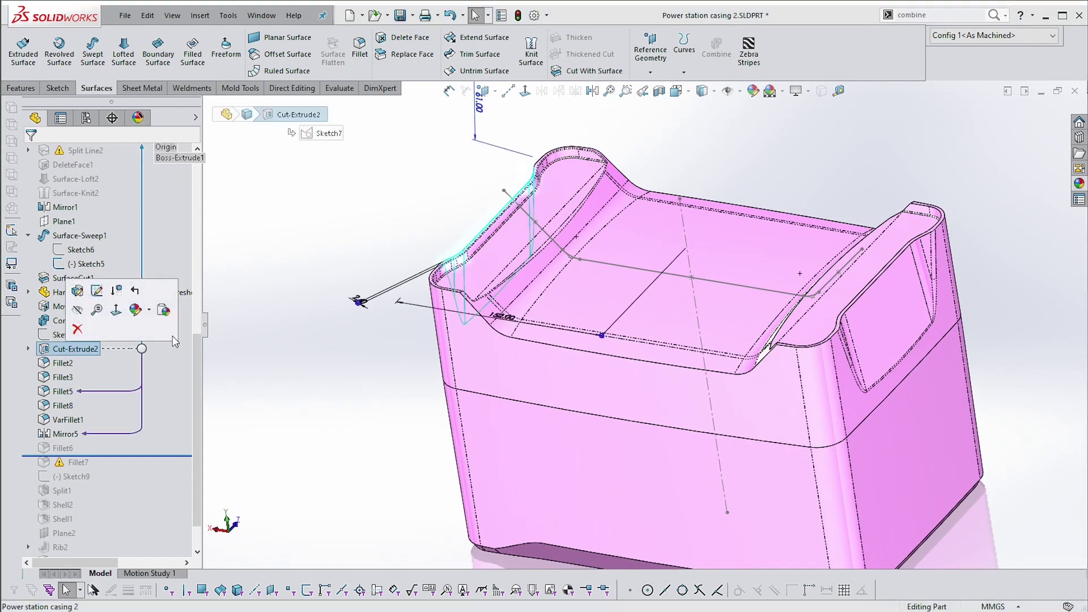
key("Left")
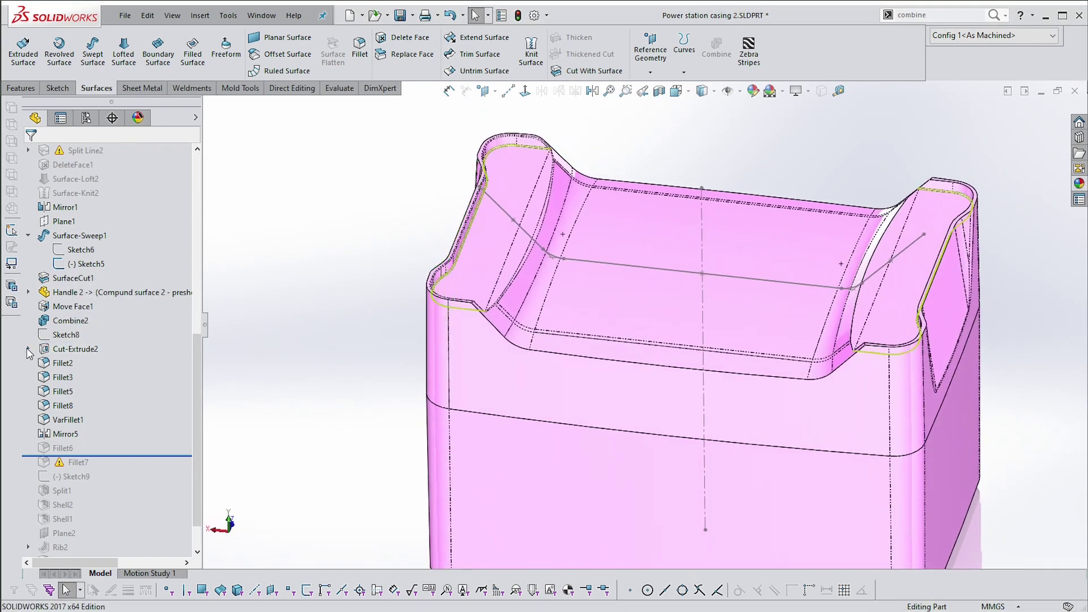
left_click(28, 349)
mouse_move(86, 365)
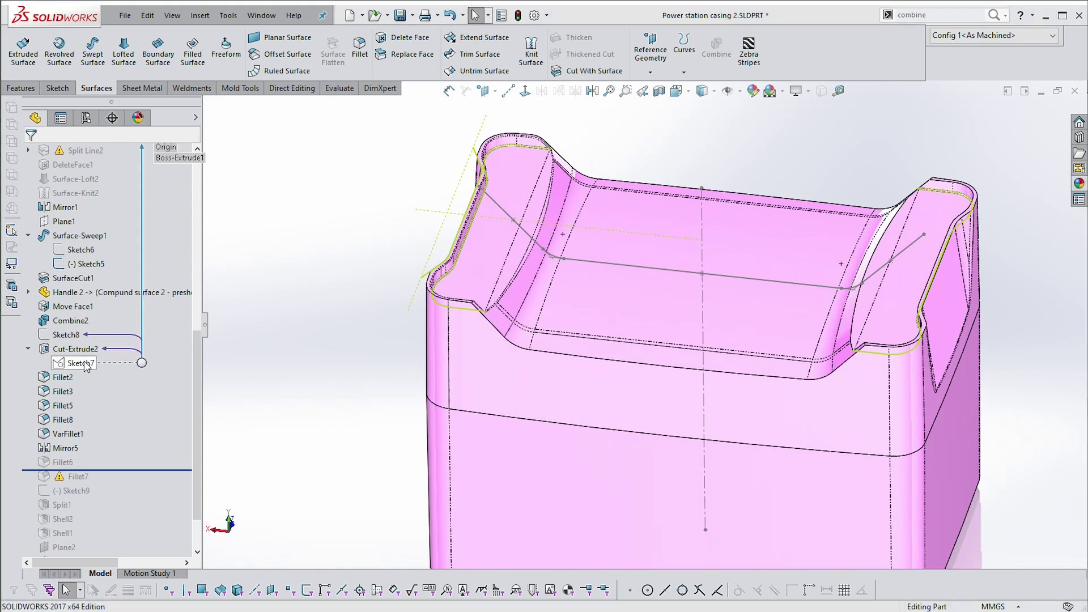
key("alt+Left")
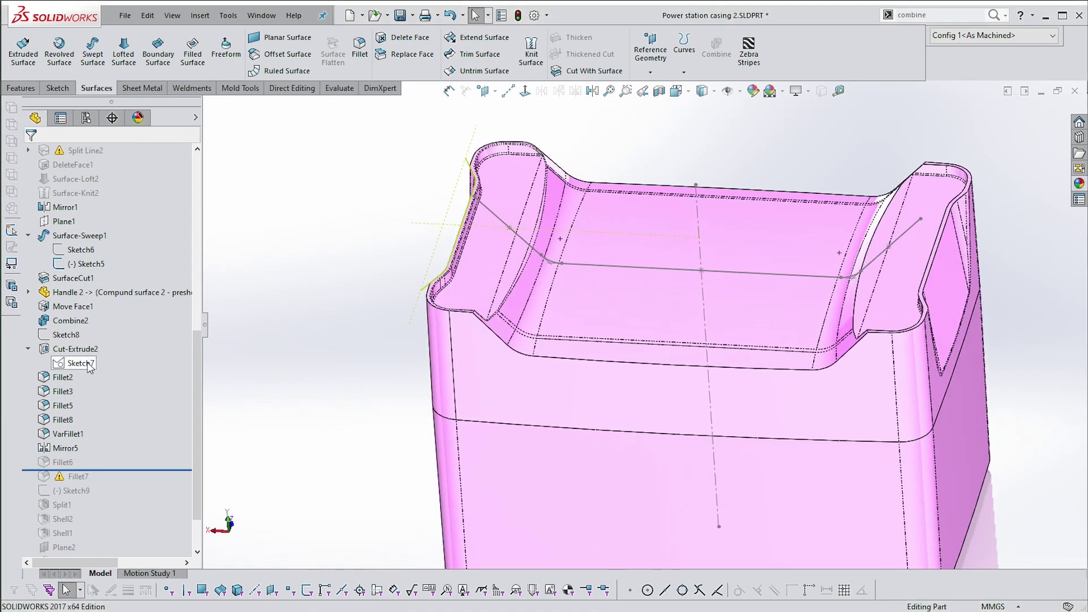
left_click(87, 364)
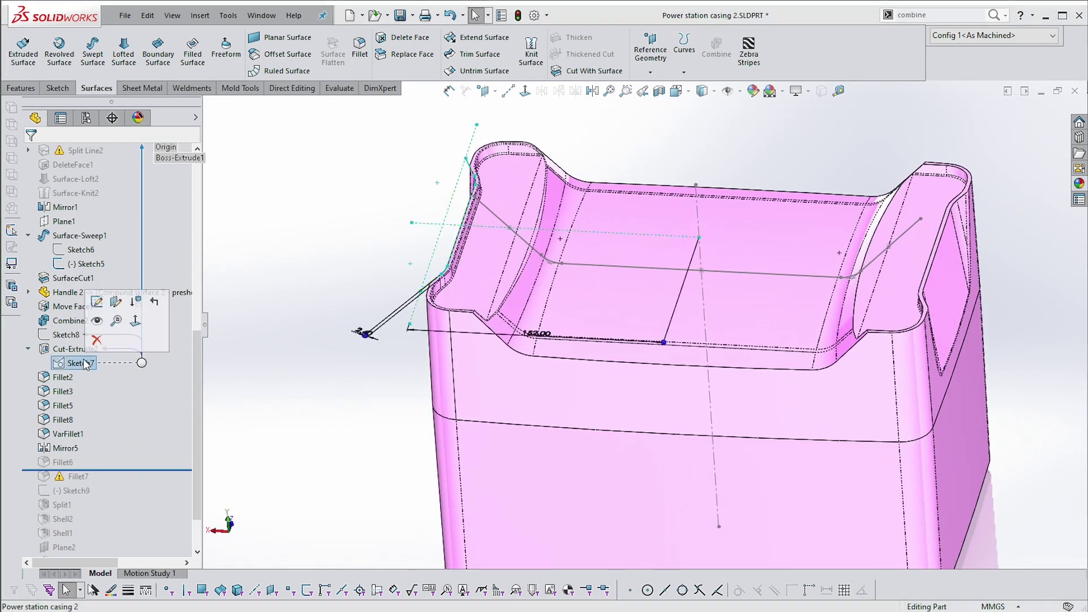
middle_click_drag(391, 248, 454, 250)
scroll(404, 197, "down", 1)
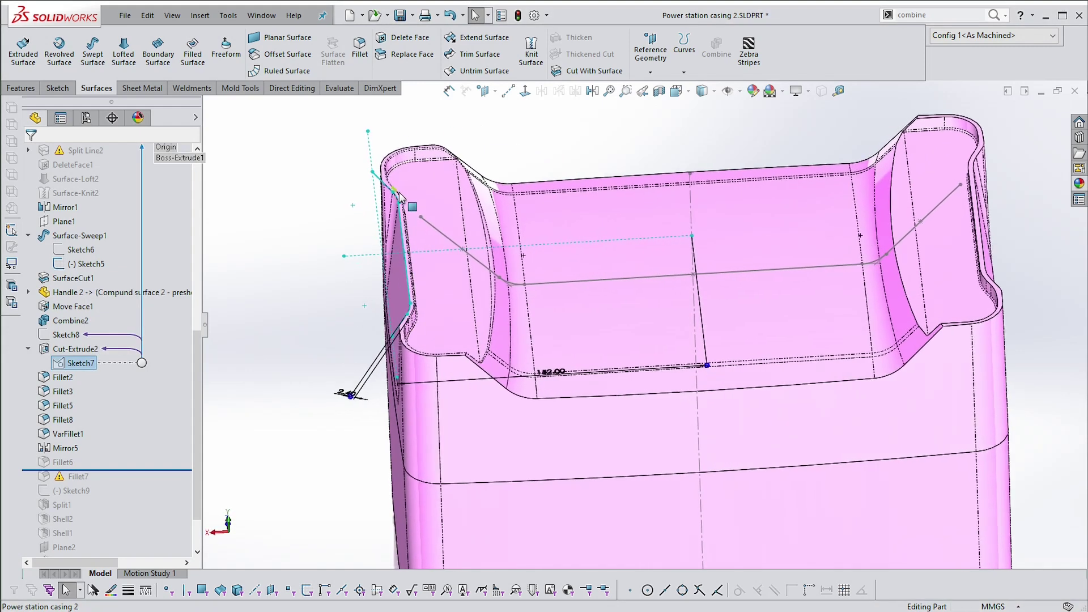
middle_click_drag(944, 138, 935, 138)
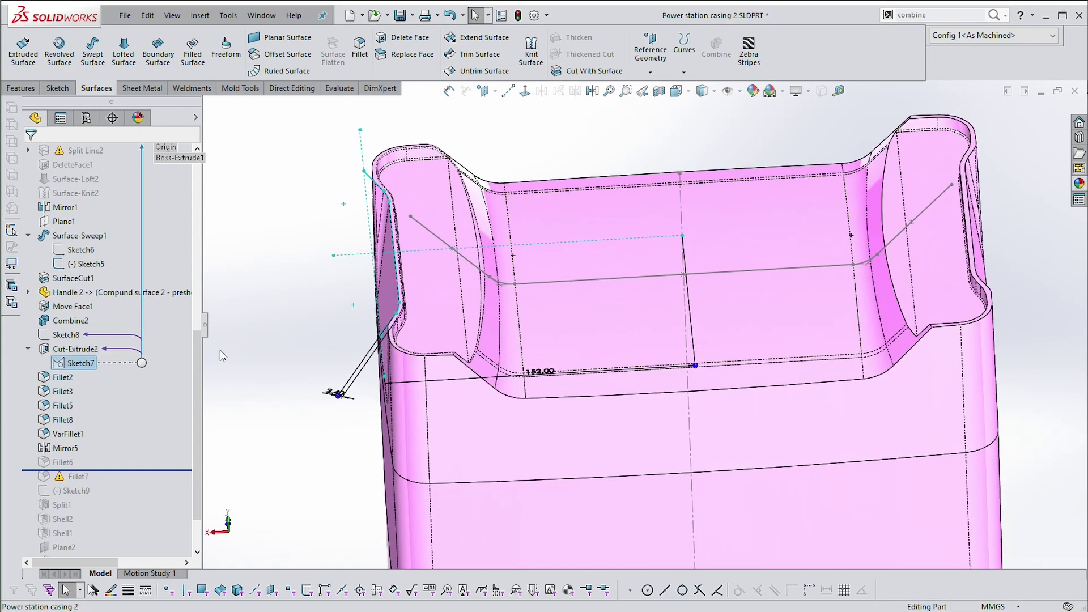
left_click(211, 346)
- Roll the model back to before the side cut and start a sketch on the flat rim face at one end
left_click(67, 349)
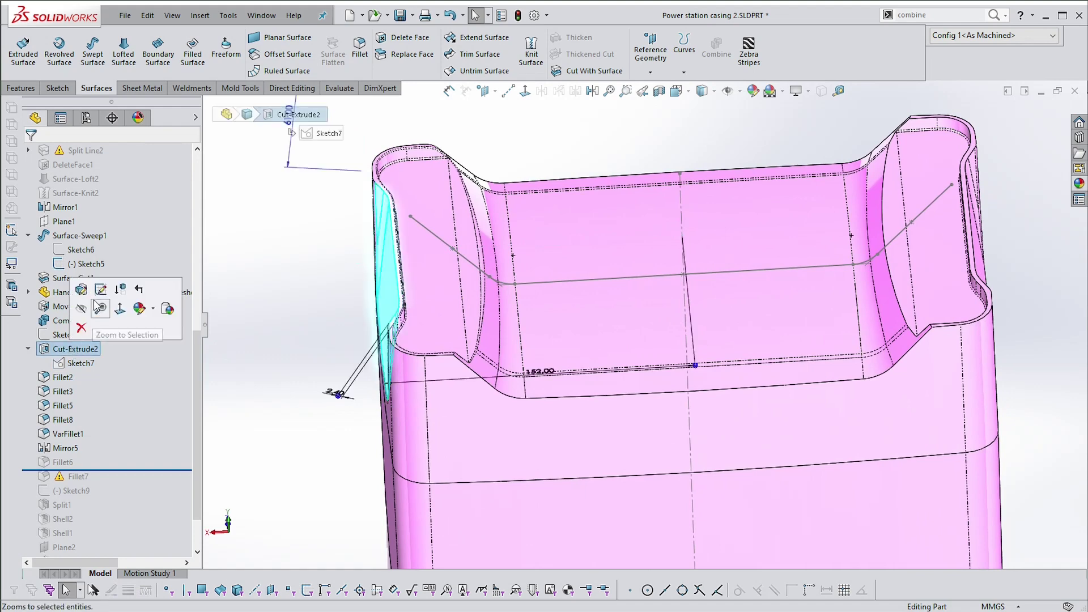
left_click(138, 291)
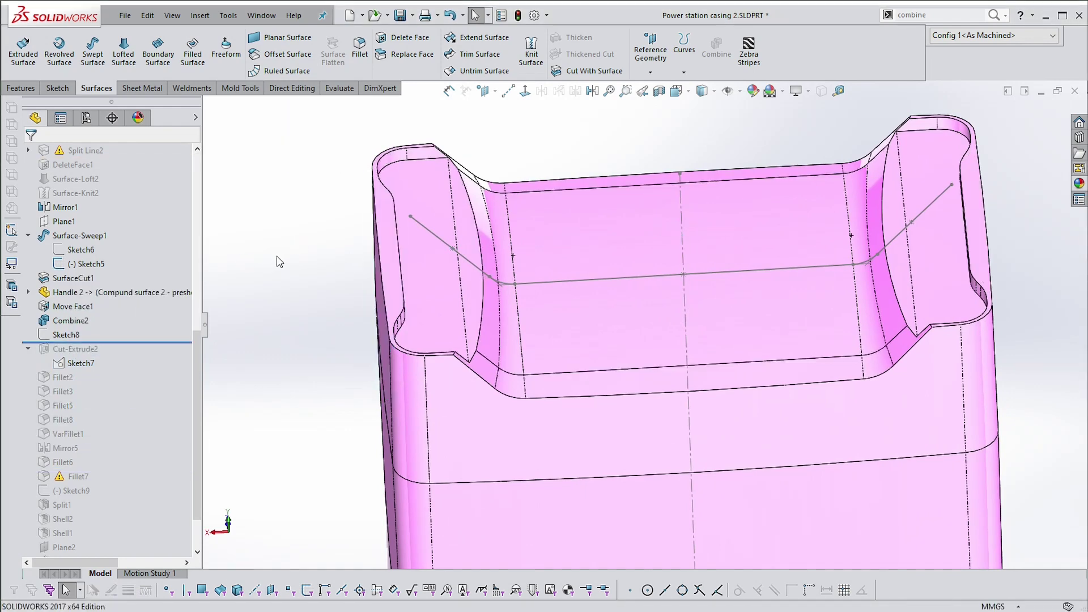
left_click(380, 246)
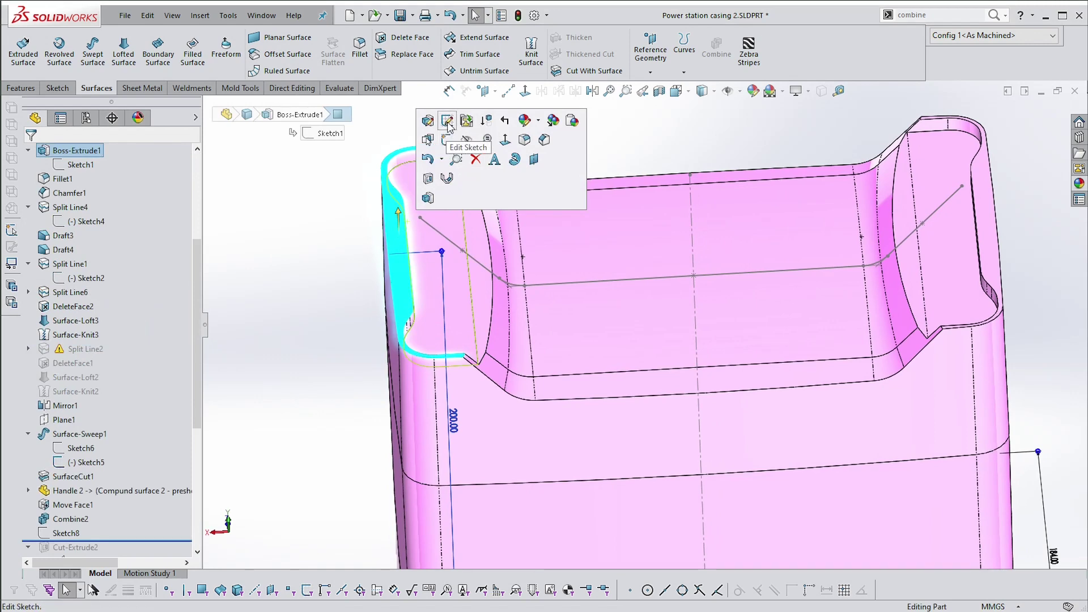
left_click(447, 139)
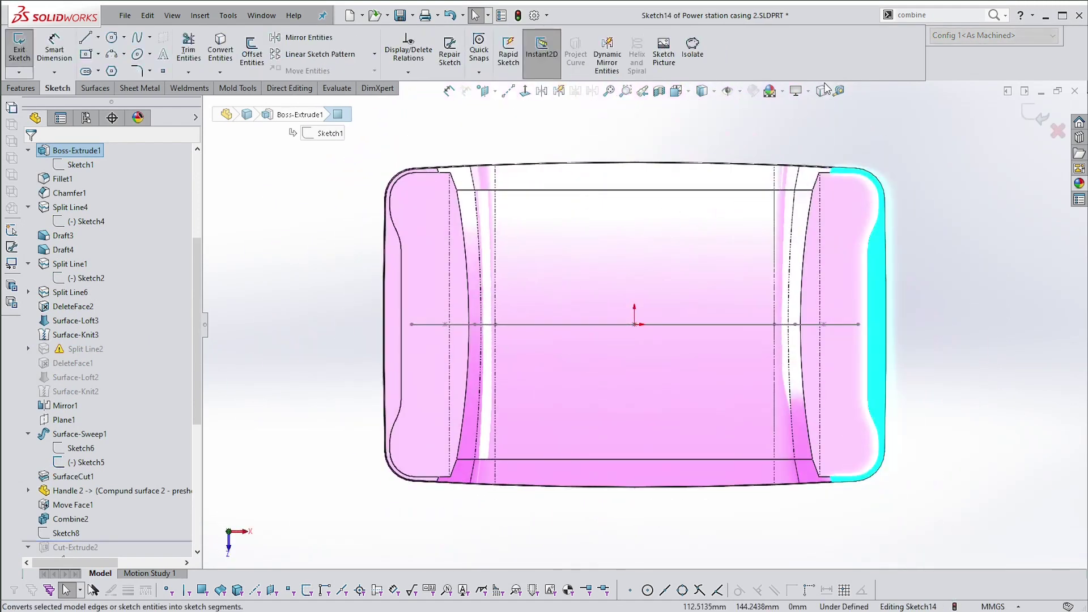
- Offset the edges of the rim face inward by 2 mm in the sketch
right_click_drag(951, 159, 997, 190)
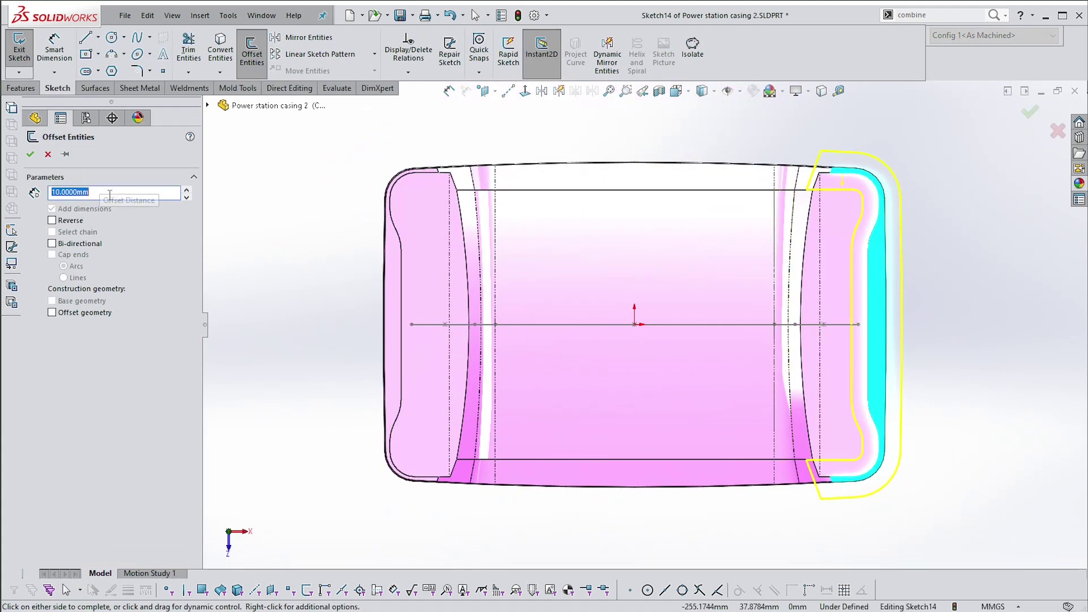
type("2")
key("Return")
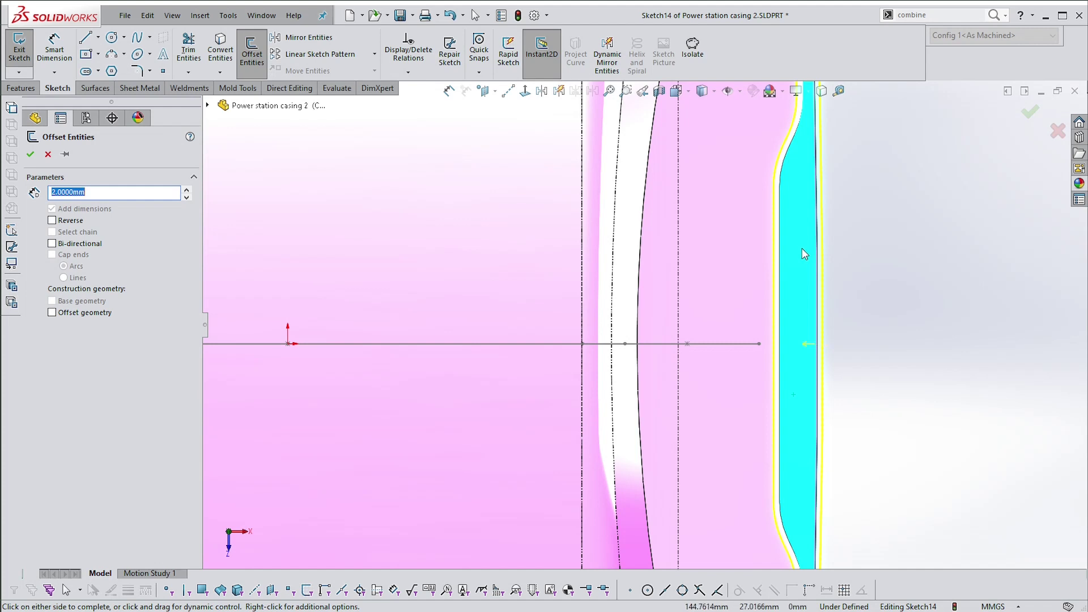
left_click(804, 253)
- Sketch a vertical construction line just outside the casing's end, running past both of its corners
scroll(832, 189, "up", 1)
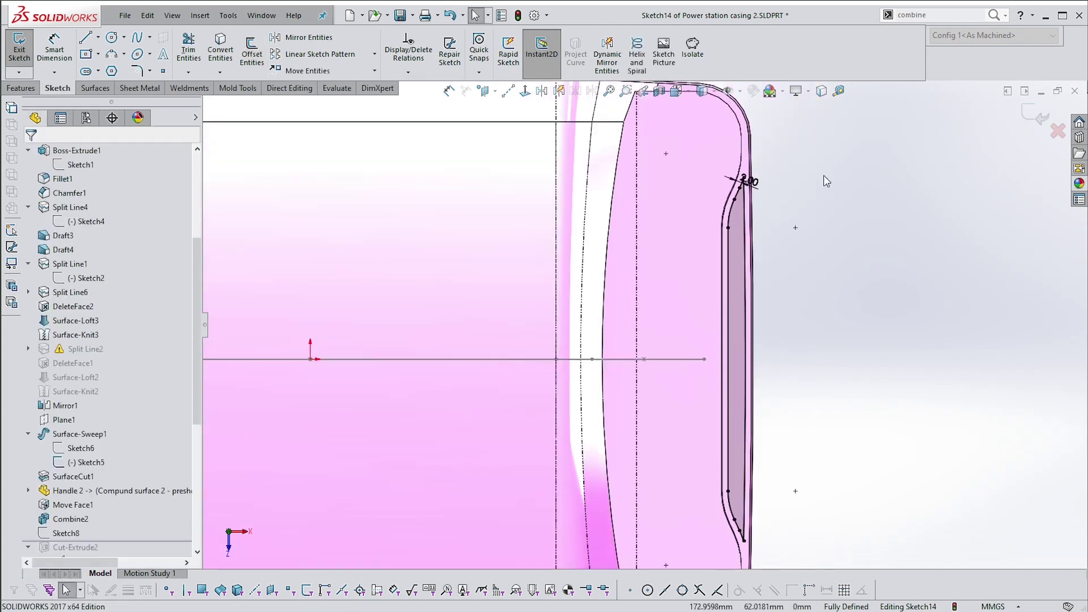
right_click_drag(825, 176, 906, 194)
key("f")
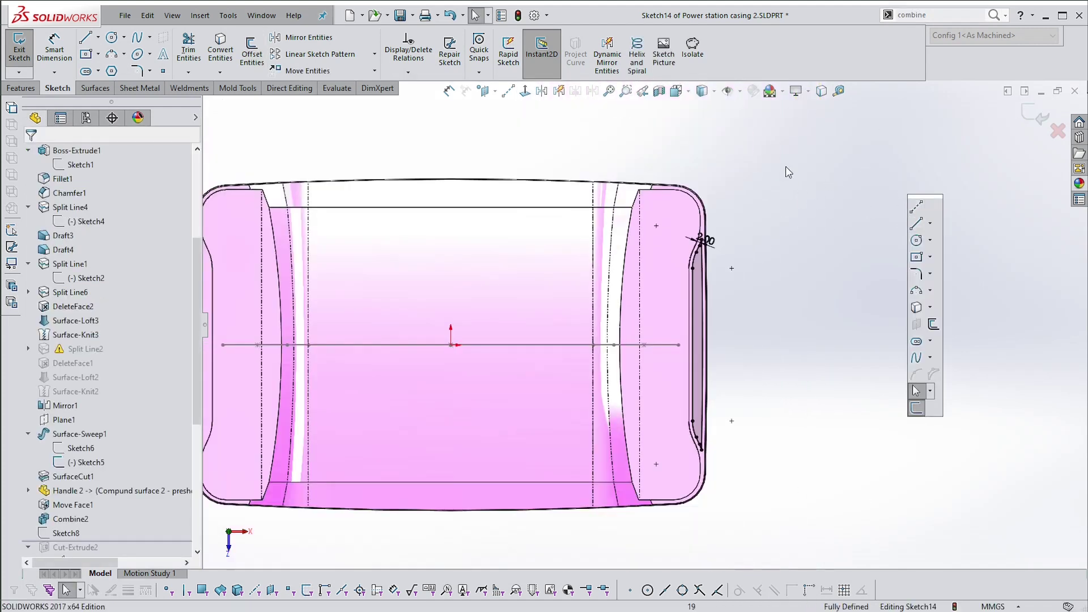
left_click(723, 199)
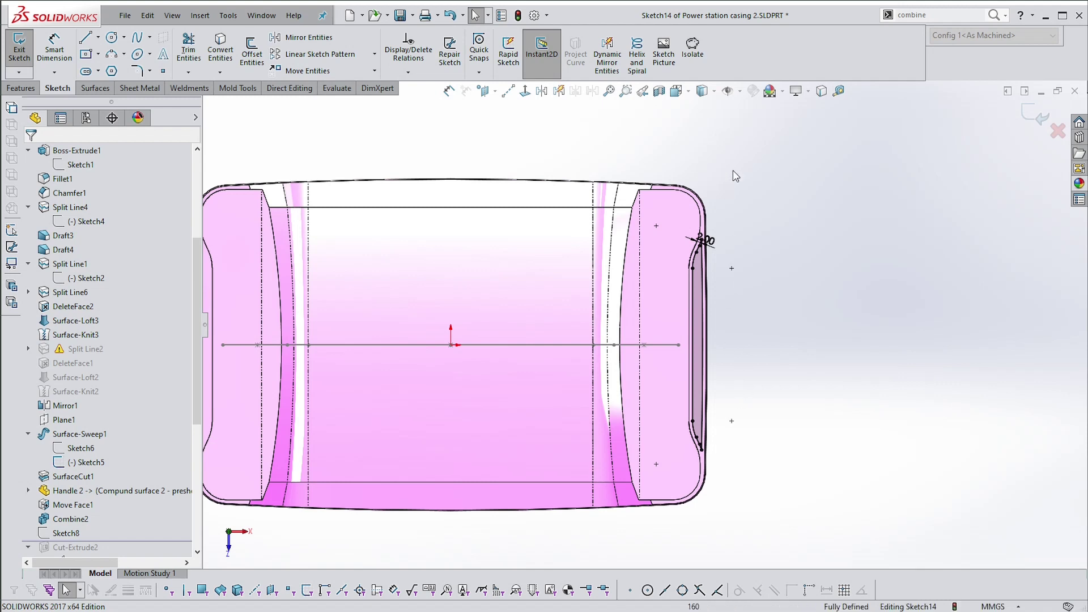
key("l")
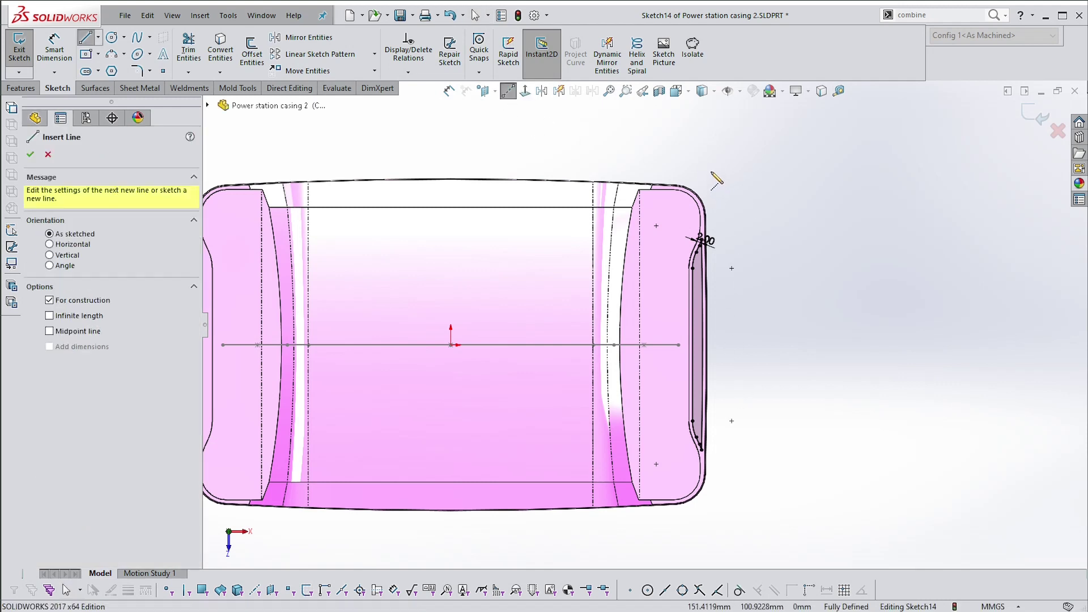
left_click(711, 172)
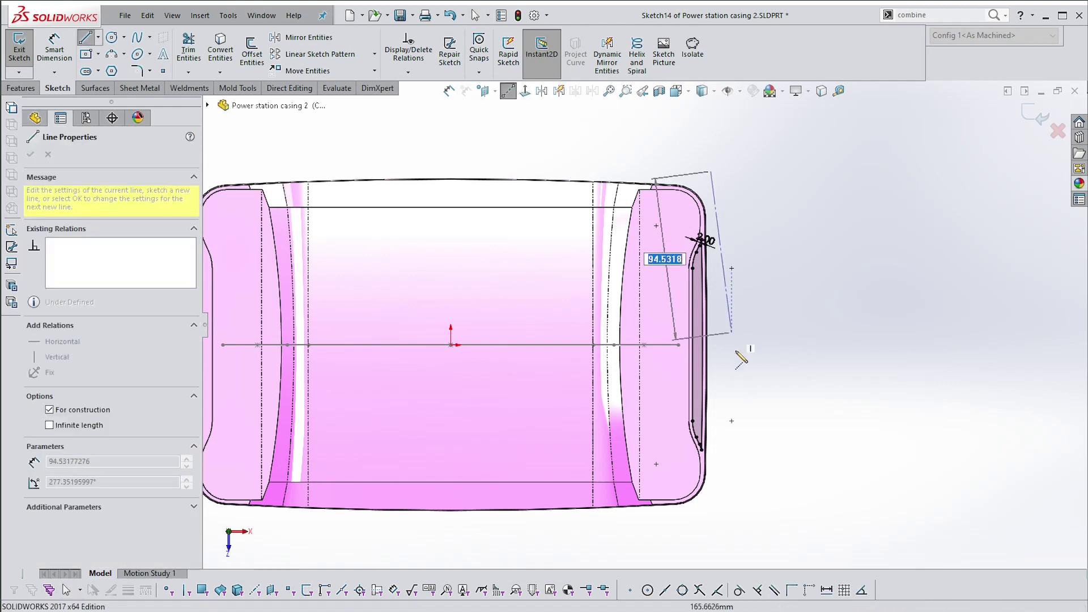
left_click(716, 530)
key("Escape")
- Delete the offset profile's long outer arc and the short arc joining it at the upper end
scroll(699, 253, "up", 4)
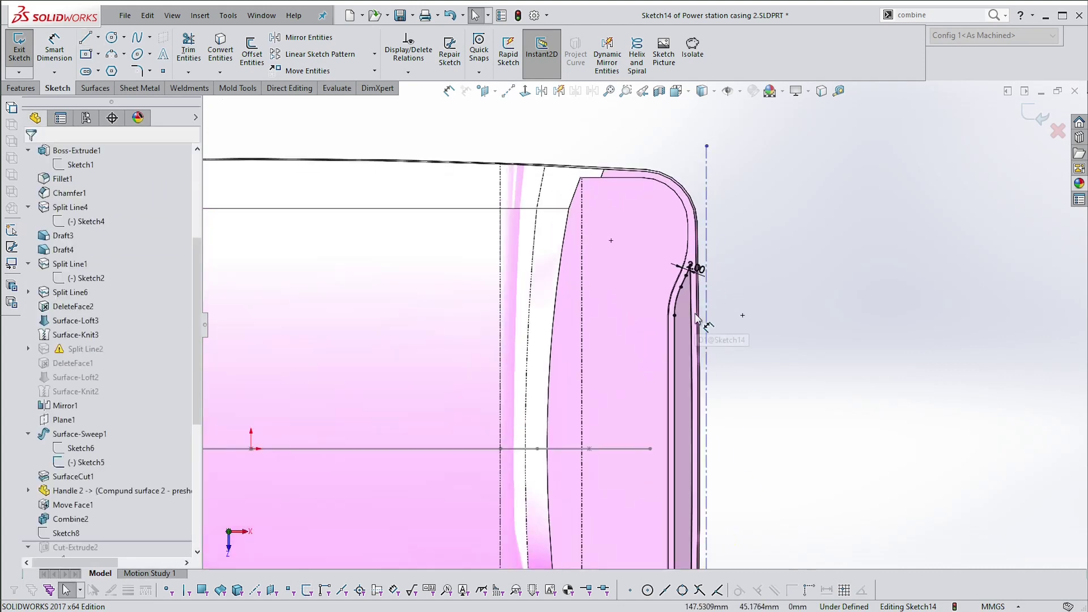
scroll(690, 322, "up", 2)
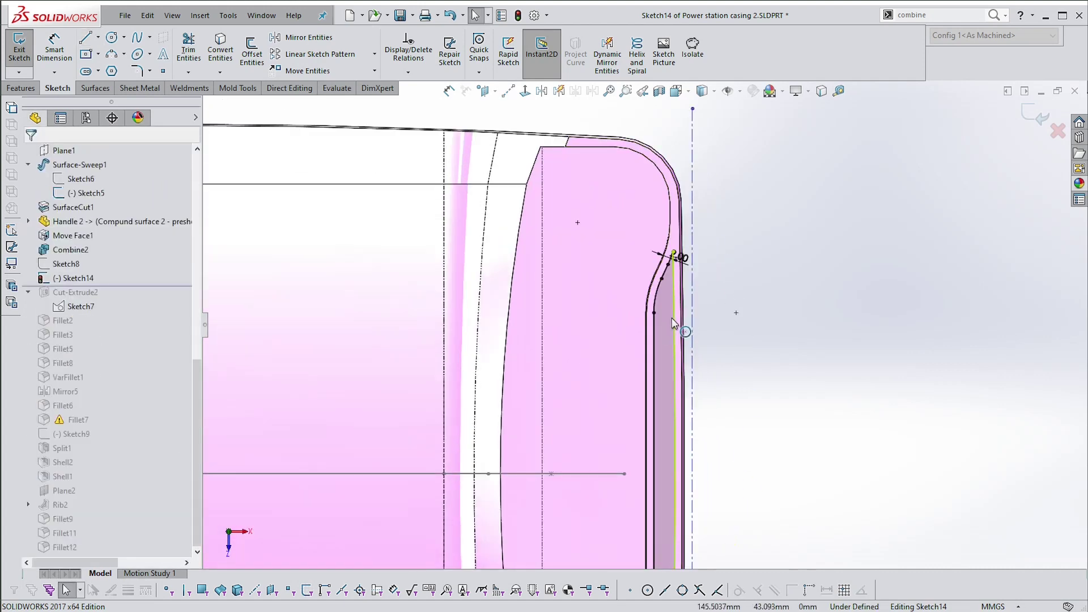
left_click(674, 323)
scroll(662, 272, "up", 3)
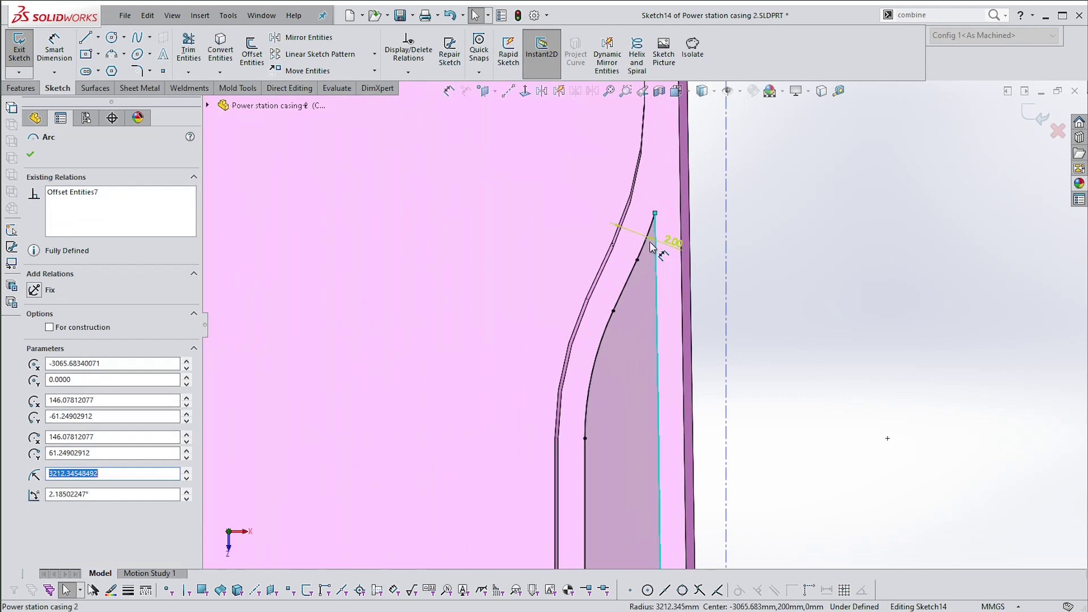
left_click(648, 249, "ctrl")
scroll(665, 290, "down", 1)
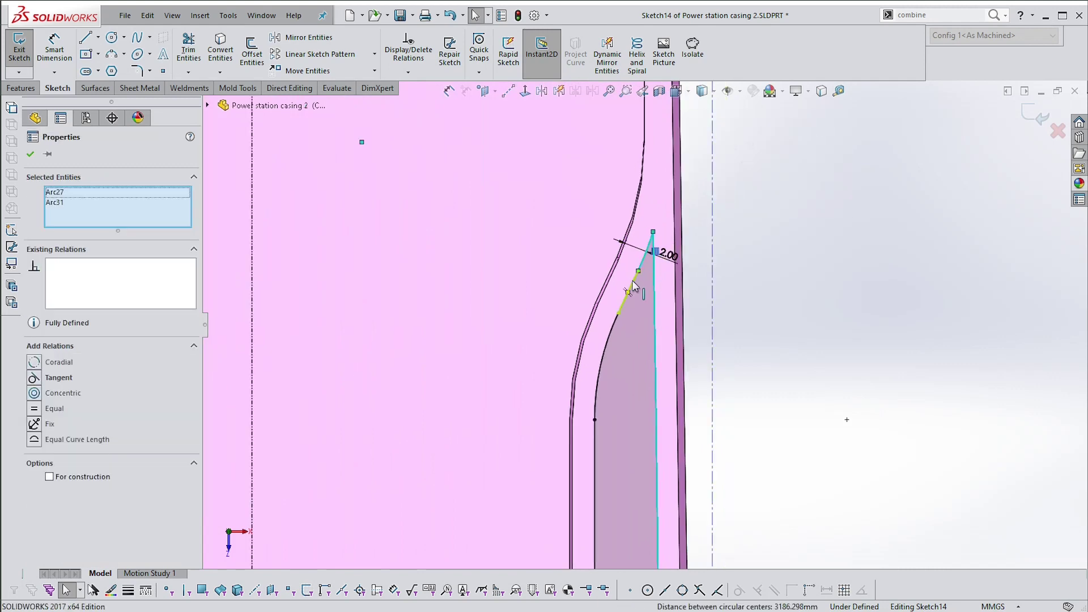
scroll(727, 278, "down", 1)
left_click(725, 279)
scroll(723, 280, "down", 6)
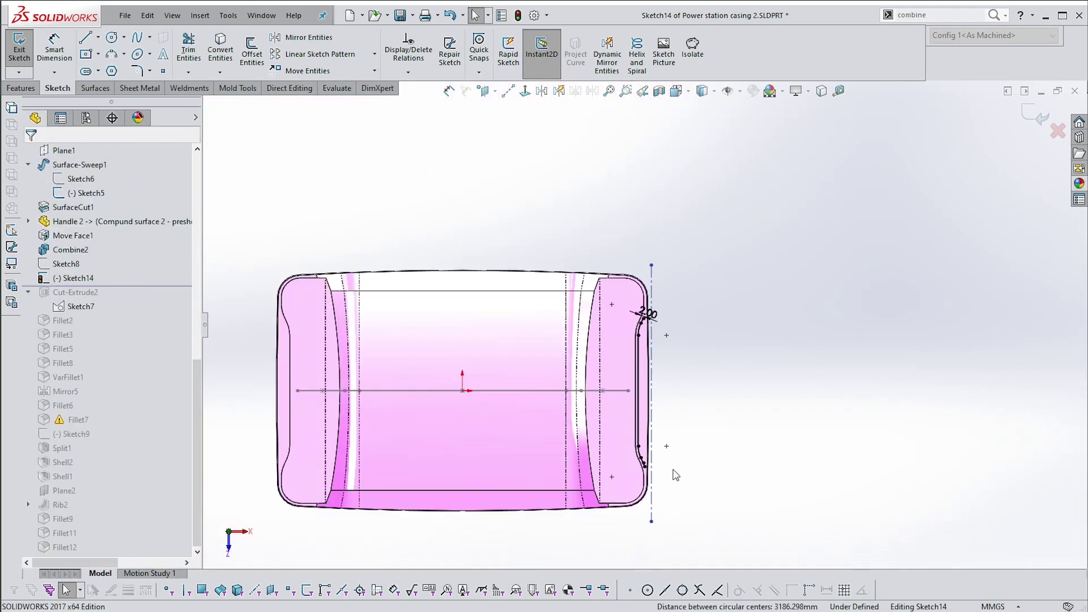
- Trim away the leftover short arc, extend both angled profile ends to the construction line, and close the sketch
scroll(675, 475, "up", 6)
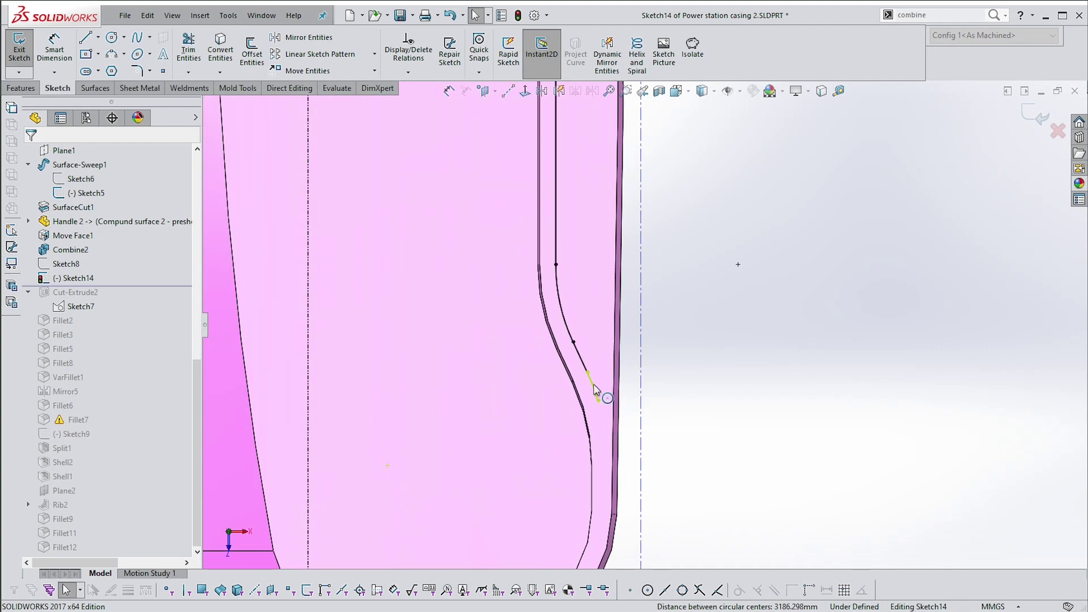
scroll(690, 364, "down", 2)
right_click_drag(784, 364, 749, 403)
mouse_move(605, 357)
left_mouse_down()
mouse_move(637, 432)
mouse_move(650, 432)
left_mouse_up()
scroll(636, 109, "down", 3)
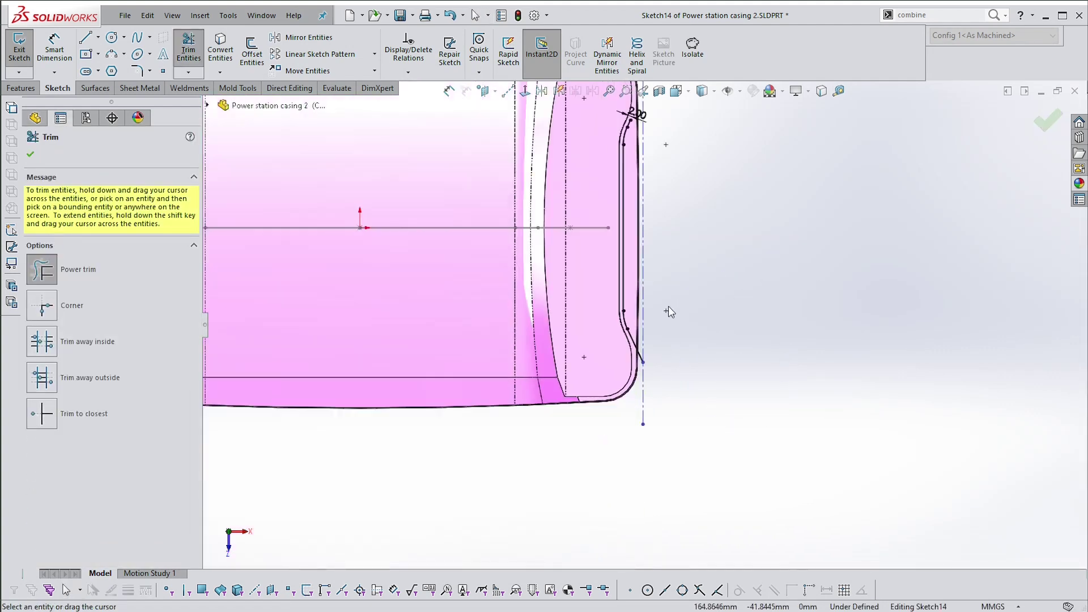
scroll(627, 199, "up", 4)
left_click_drag(620, 221, 604, 209, "shift")
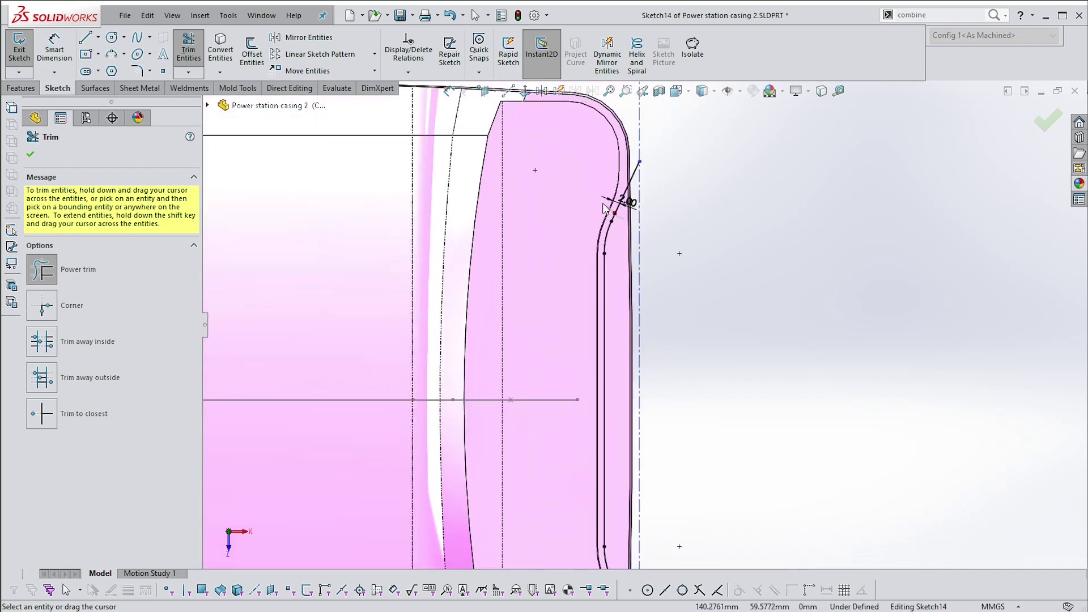
left_click(31, 154)
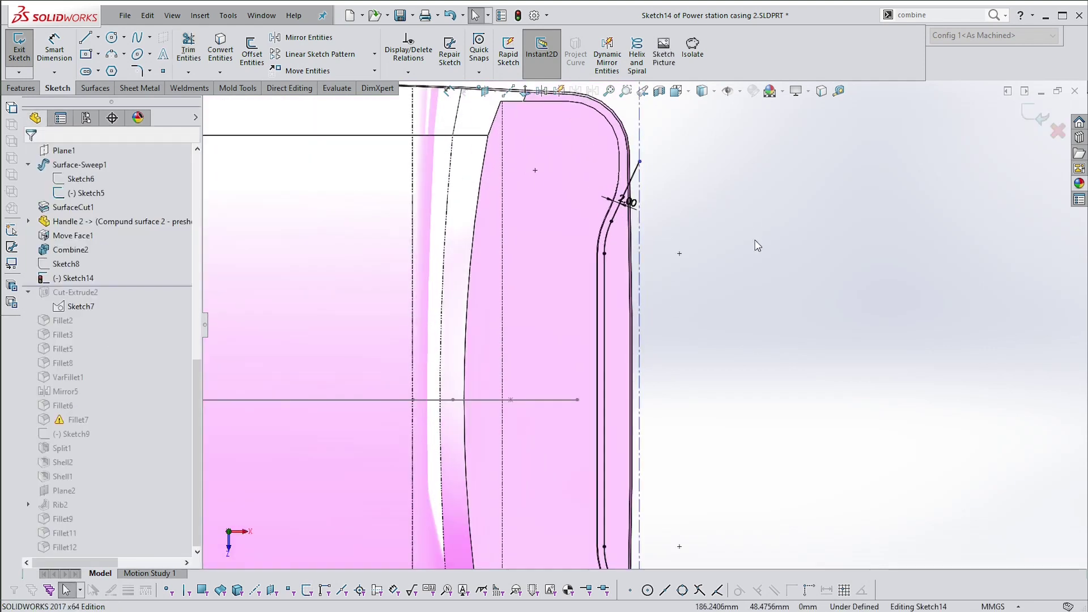
left_click(1042, 126)
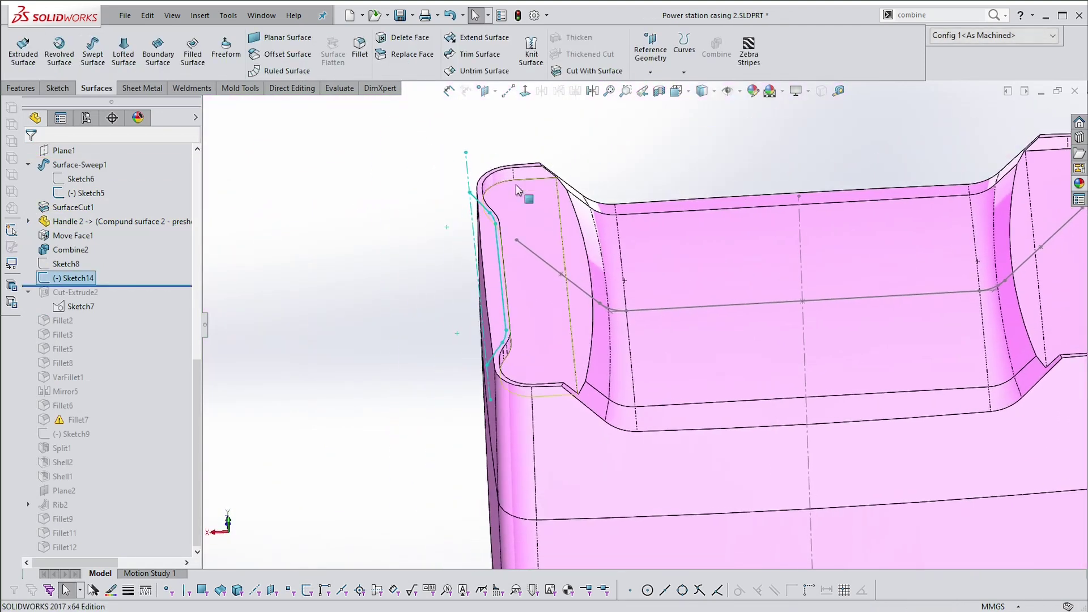
left_click(290, 246)
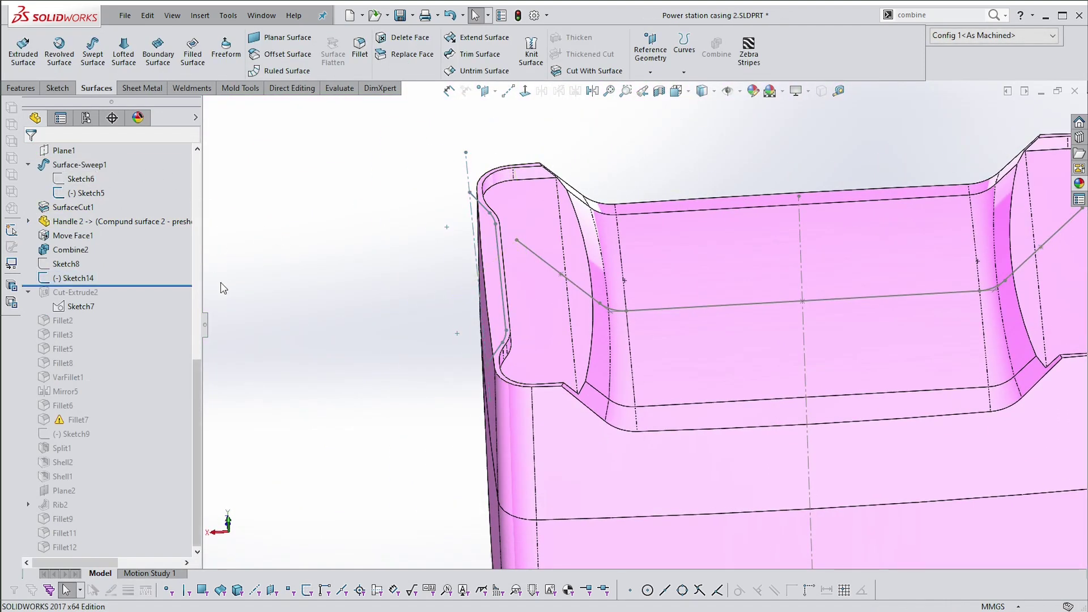
- On the Front Plane, sketch a slanted construction line beside the casing's end and attach its upper end to the profile's outer endpoint at rim height
left_click_drag(196, 362, 180, 146)
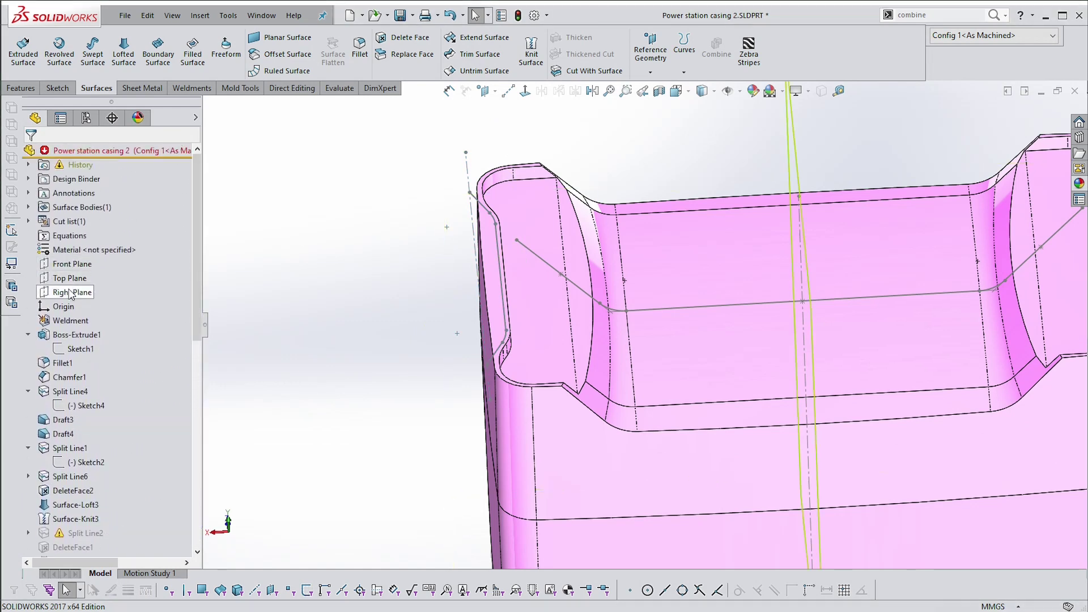
left_click(72, 264)
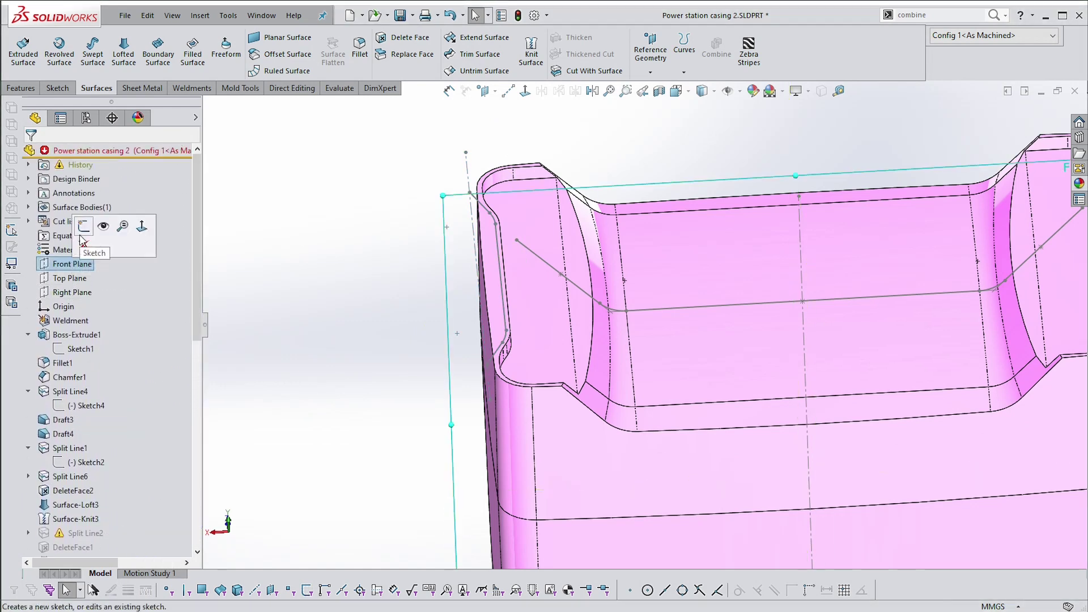
left_click(84, 225)
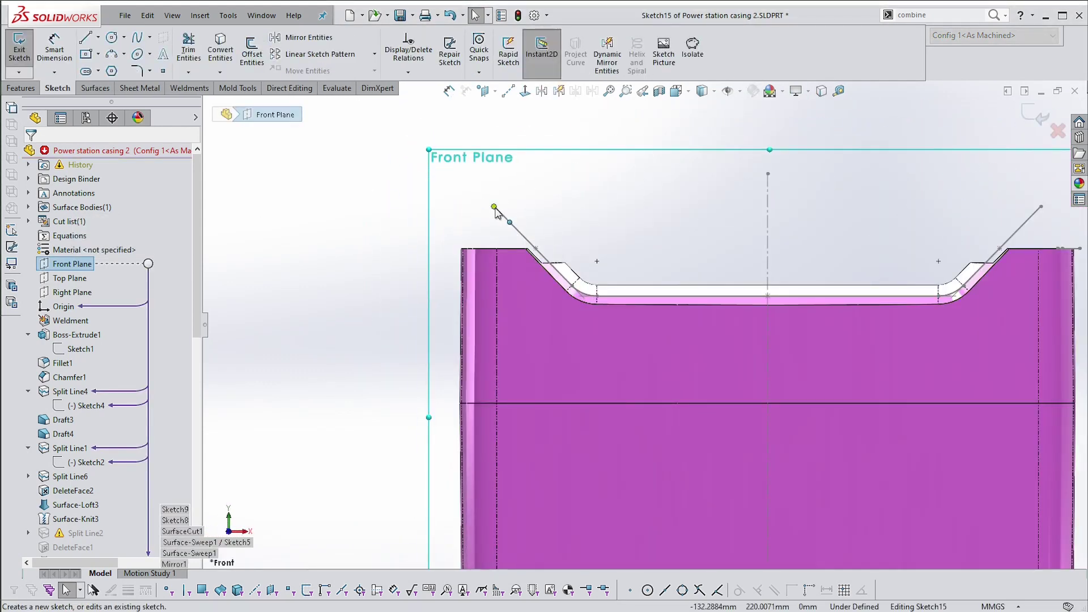
scroll(898, 286, "down", 5)
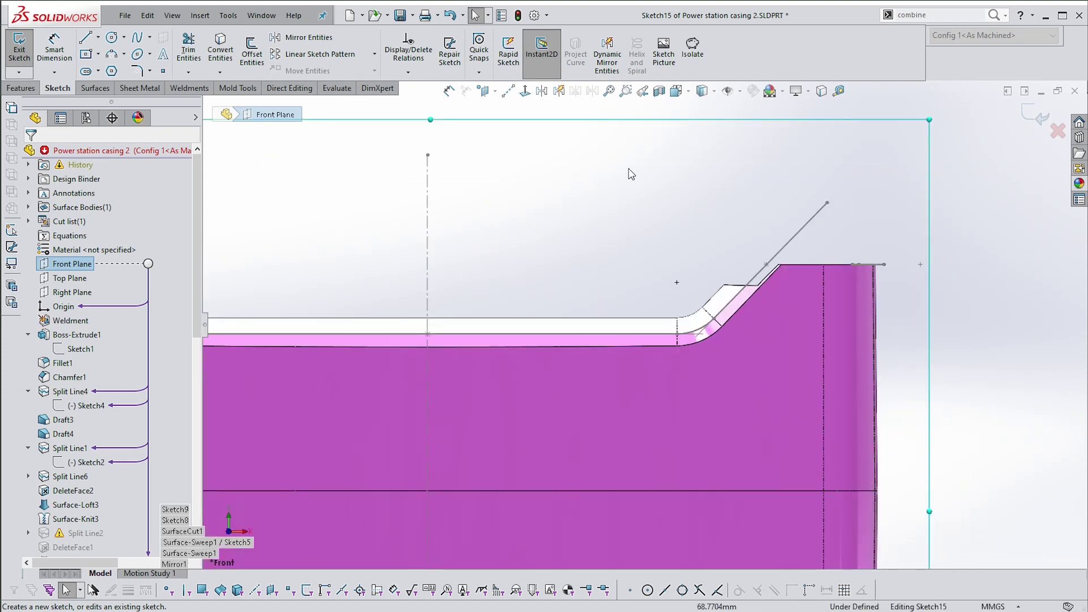
left_click(509, 92)
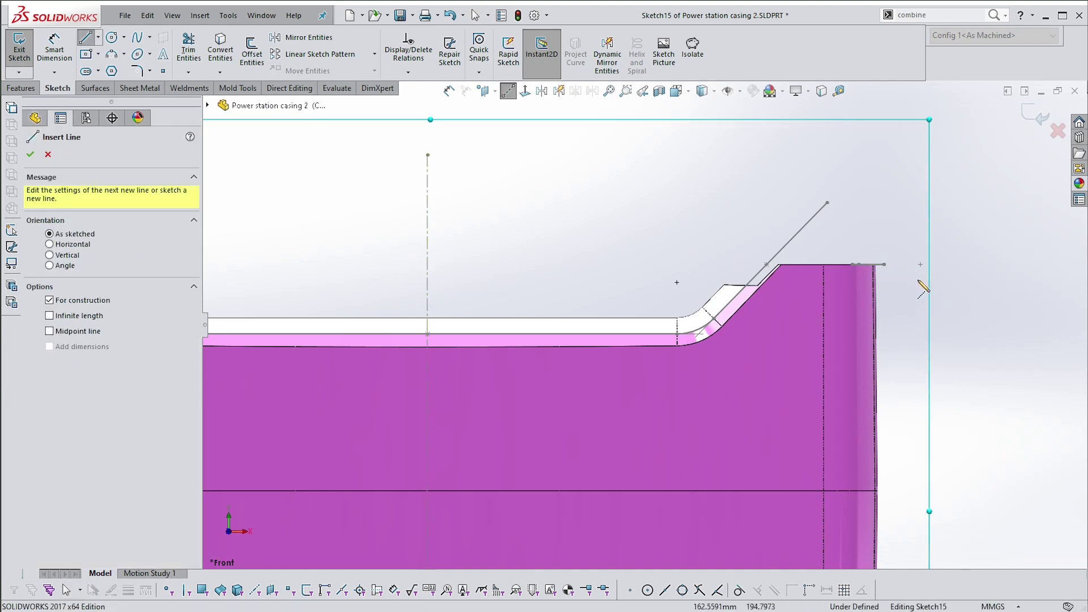
left_click(898, 263)
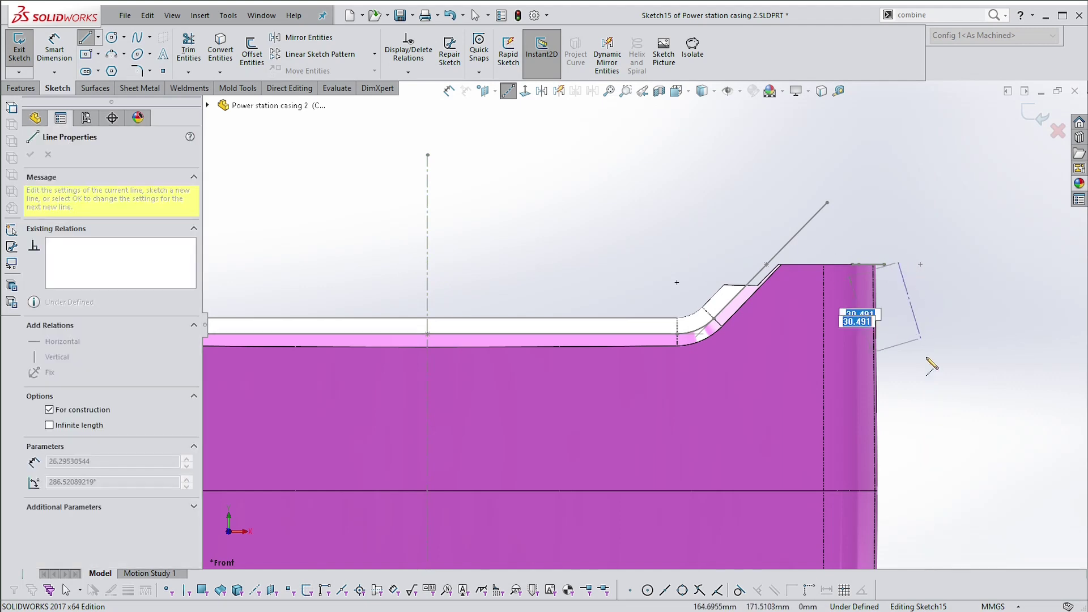
left_click(926, 423)
key("Escape")
scroll(923, 275, "down", 2)
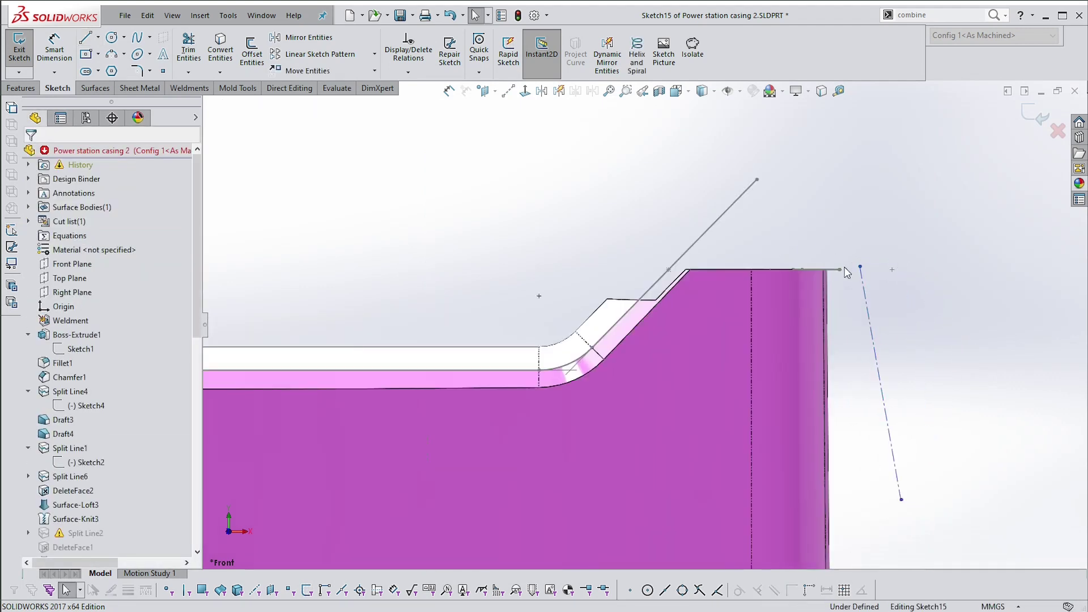
left_click_drag(861, 267, 840, 270)
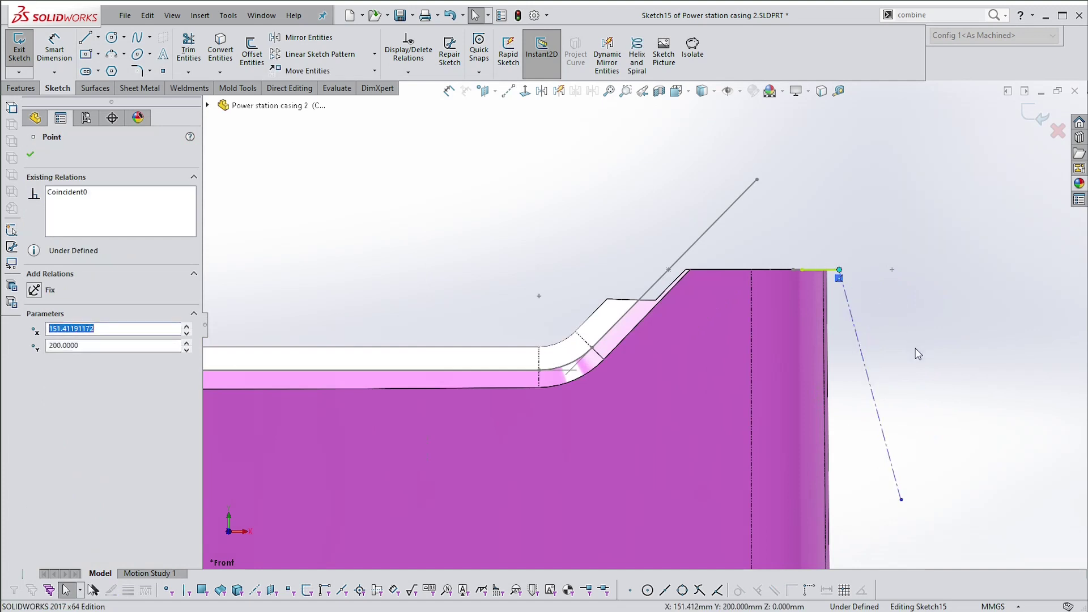
left_click(931, 317)
- Dimension the slanted construction line at 6° from vertical
key("d")
left_click(861, 352)
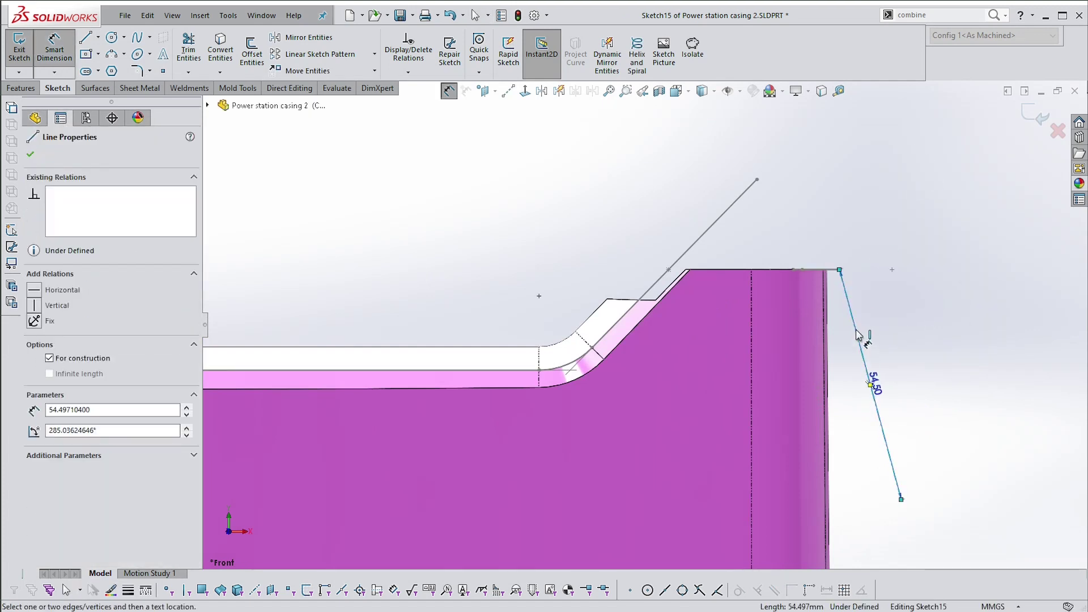
left_click(840, 270)
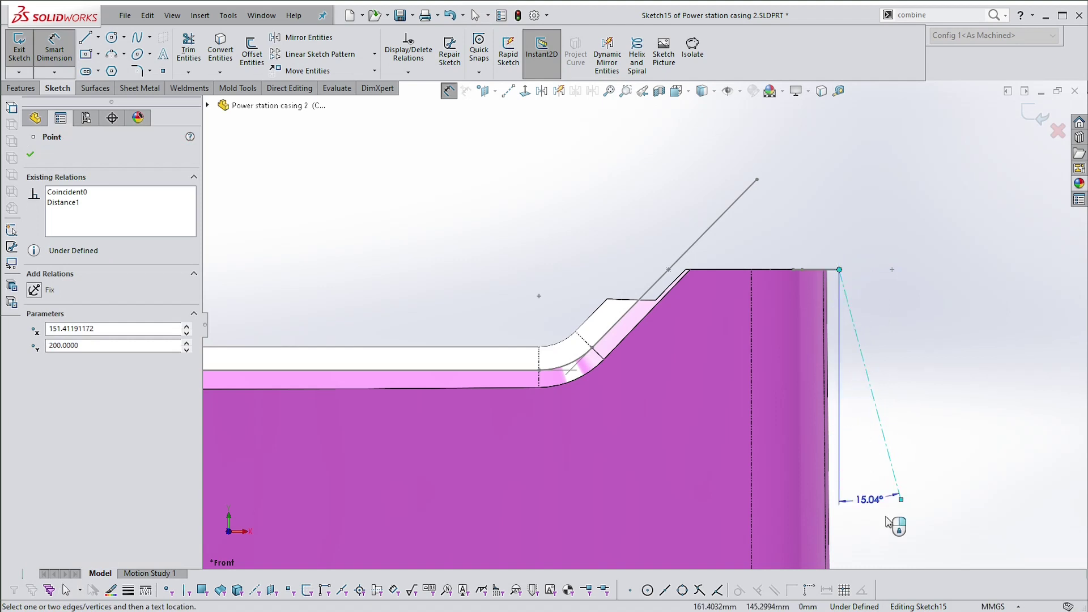
left_click(878, 492)
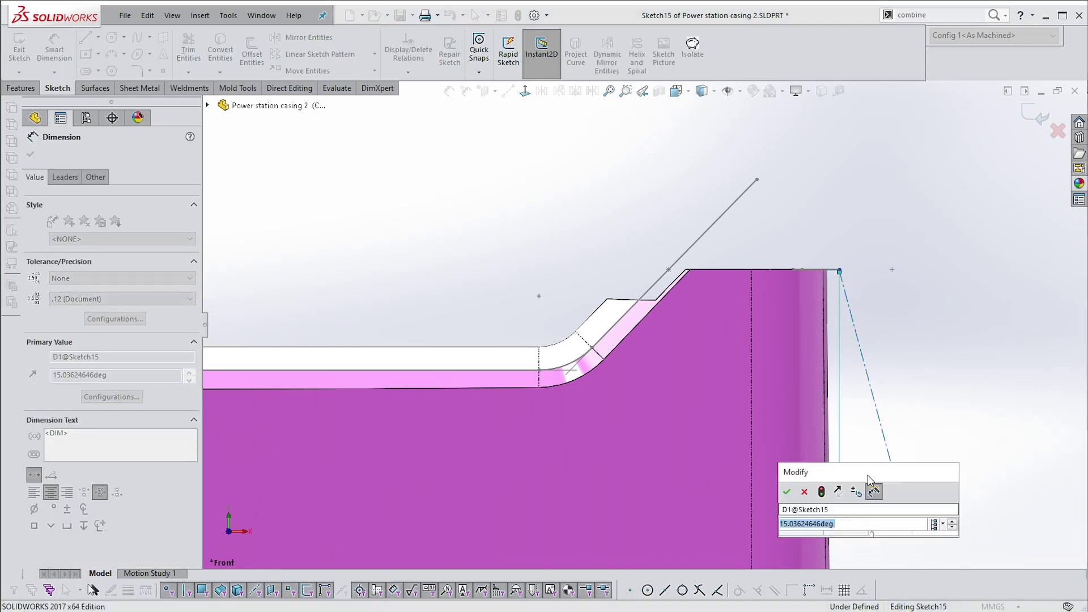
type("6")
key("Return")
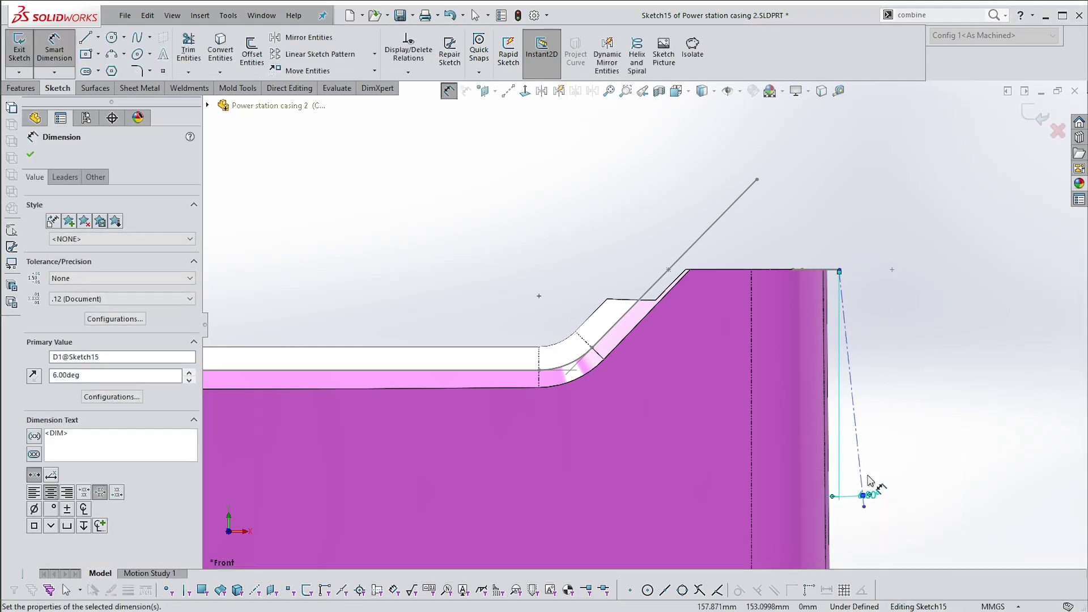
key("Escape")
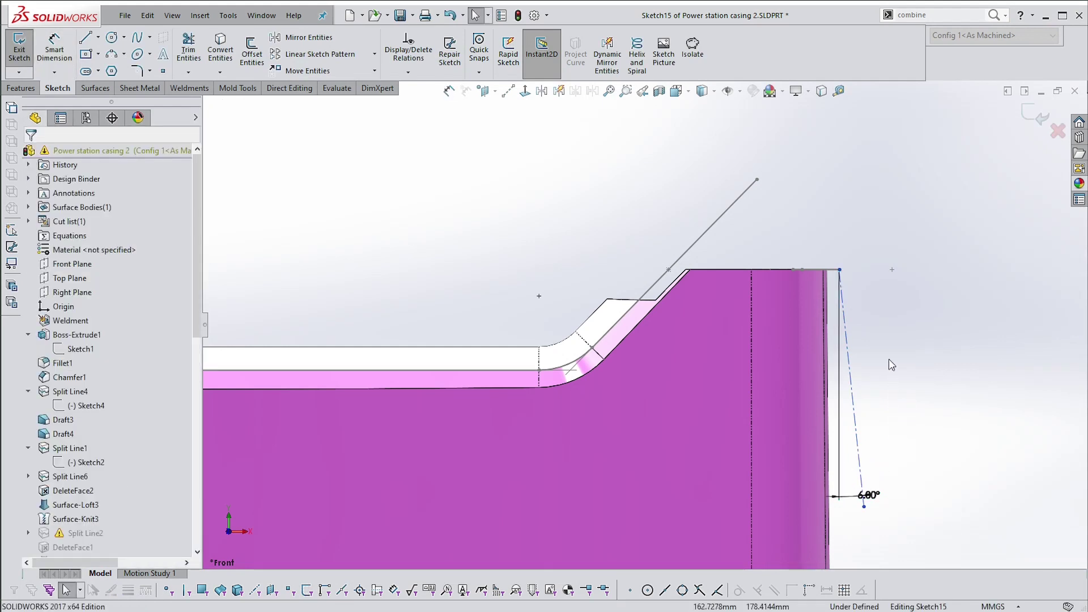
left_click(840, 271)
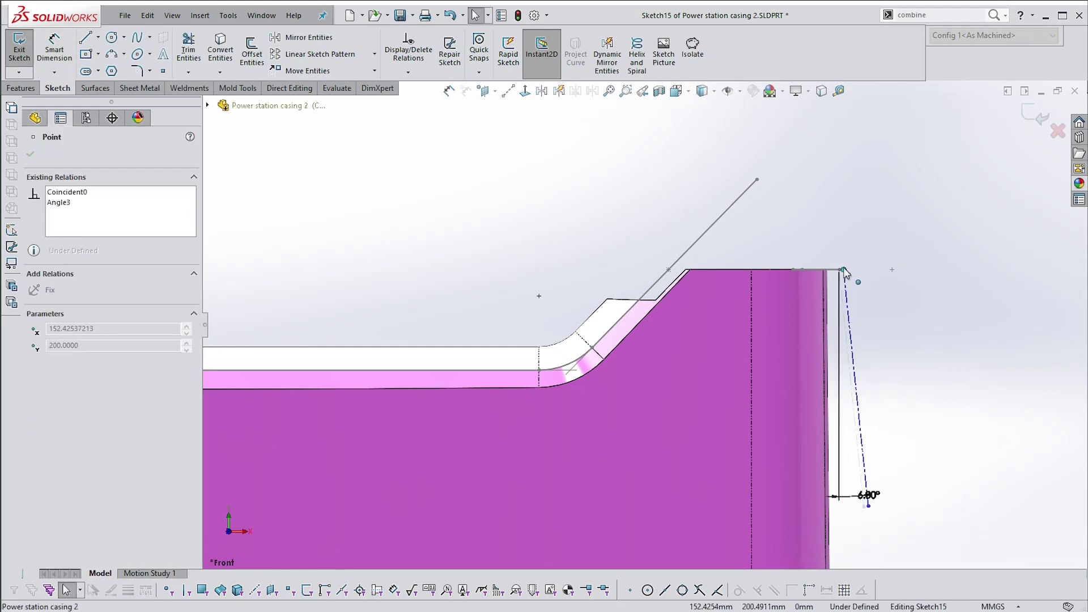
key("Escape")
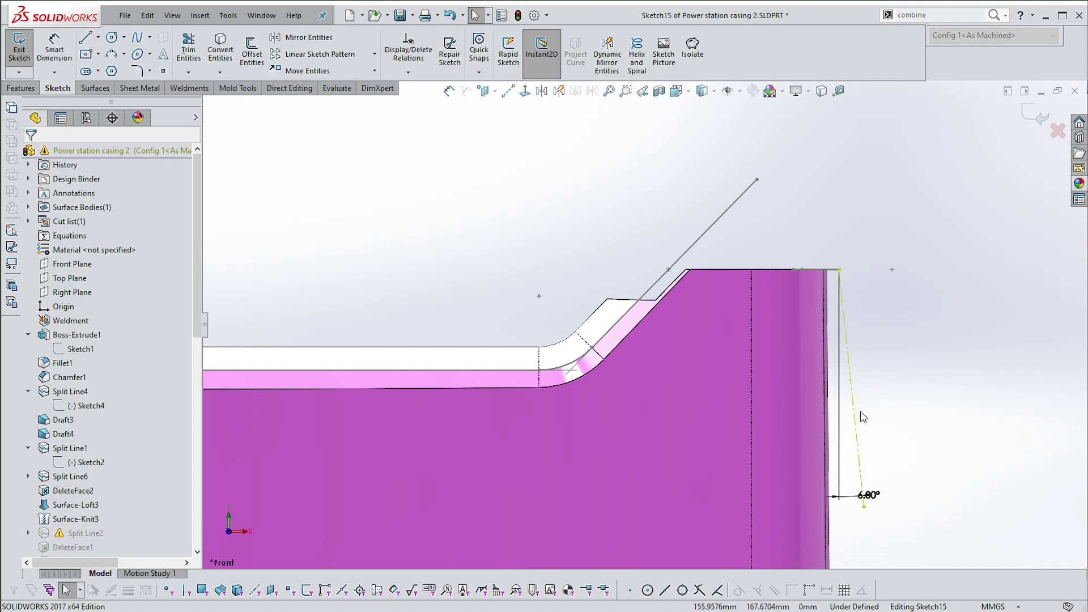
- Dimension the vertical distance between the slanted construction line's two endpoints at 50 mm
right_click_drag(923, 350, 884, 258)
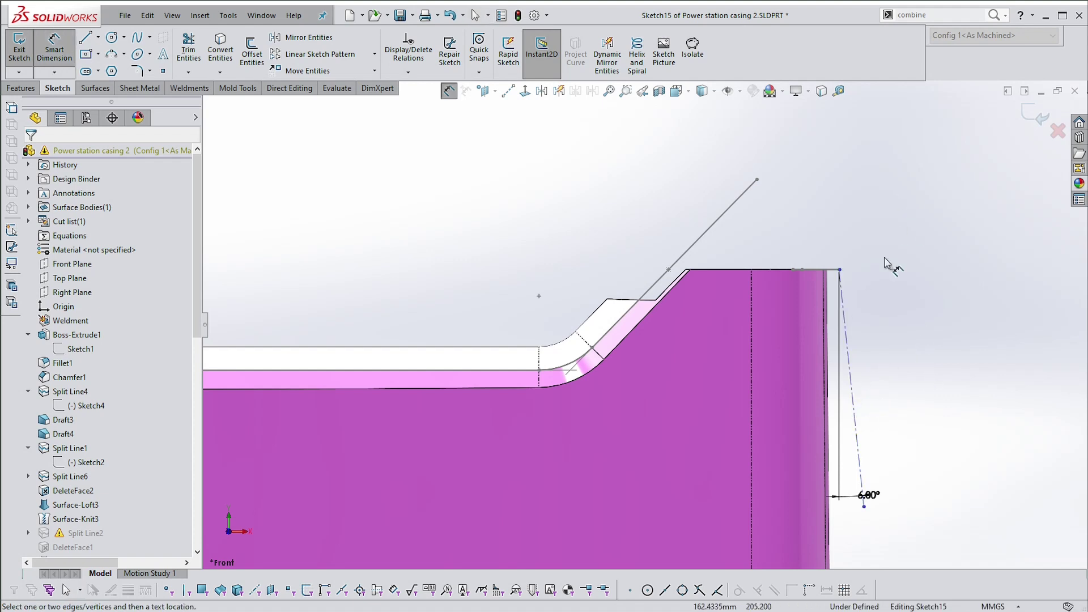
left_click(840, 270)
left_click(864, 507)
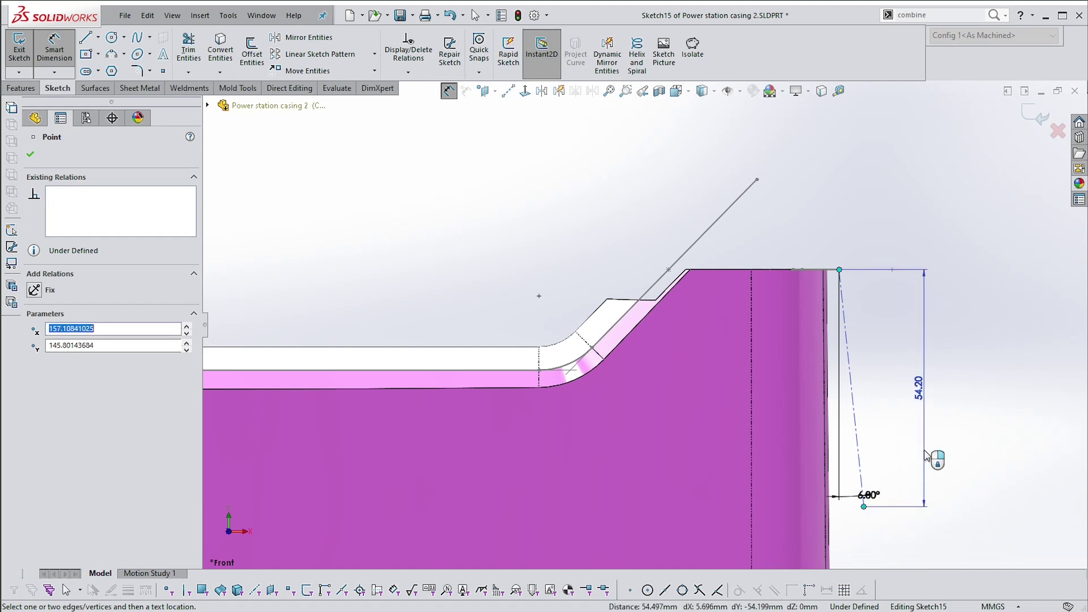
left_click(929, 390)
type("50")
key("Return")
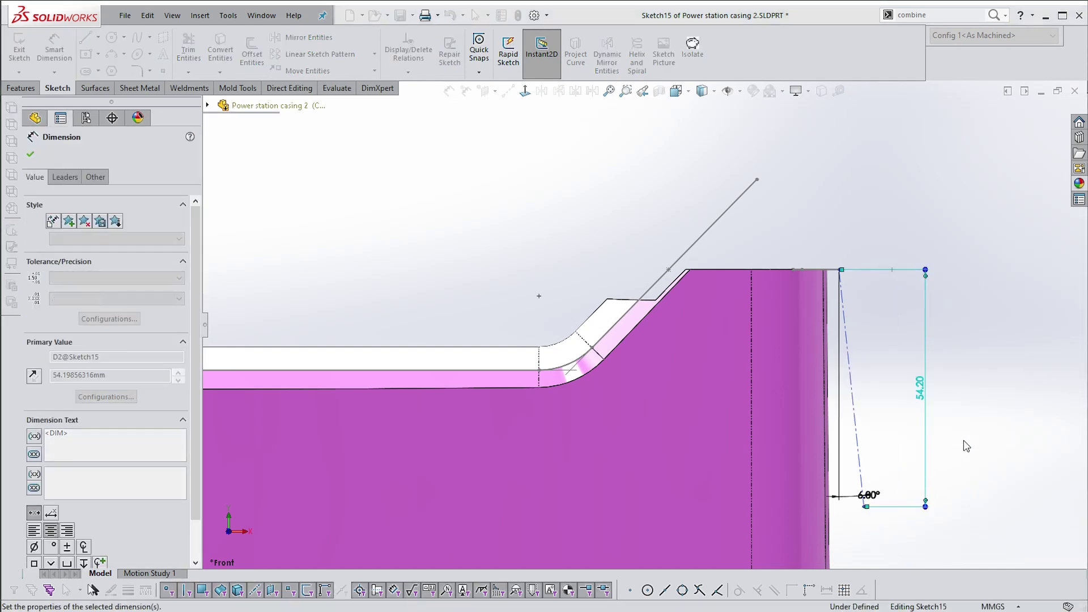
key("Escape")
- Add a Pierce relation between the slanted line's upper endpoint and the offset profile sketch's construction line, and close the sketch
mouse_move(927, 273)
middle_mouse_down()
mouse_move(911, 213)
mouse_move(814, 278)
mouse_move(814, 295)
mouse_move(789, 301)
middle_mouse_up()
left_click(826, 292)
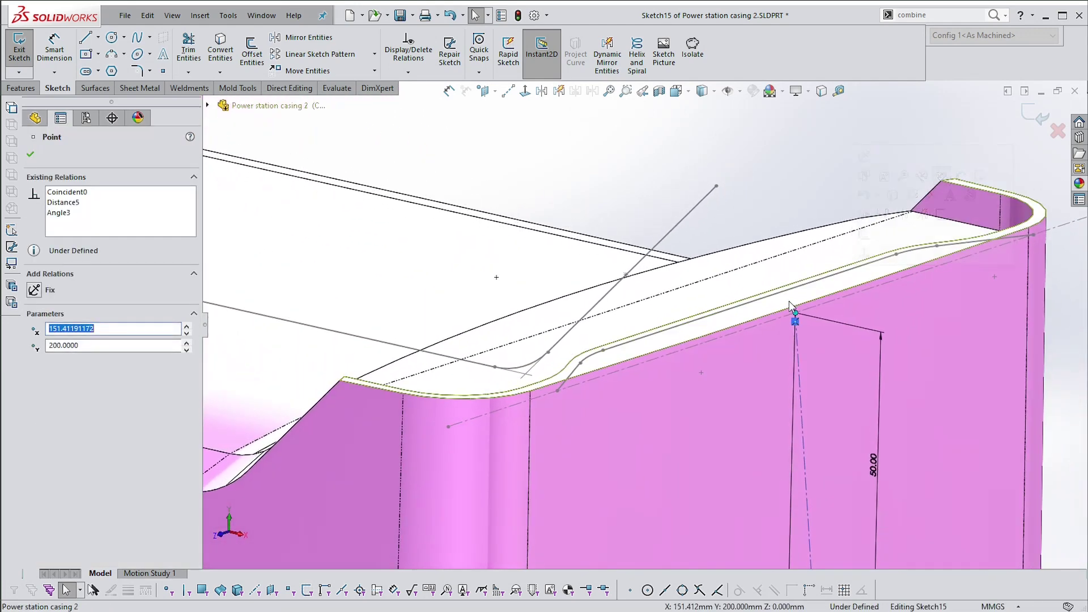
left_click(828, 297, "ctrl")
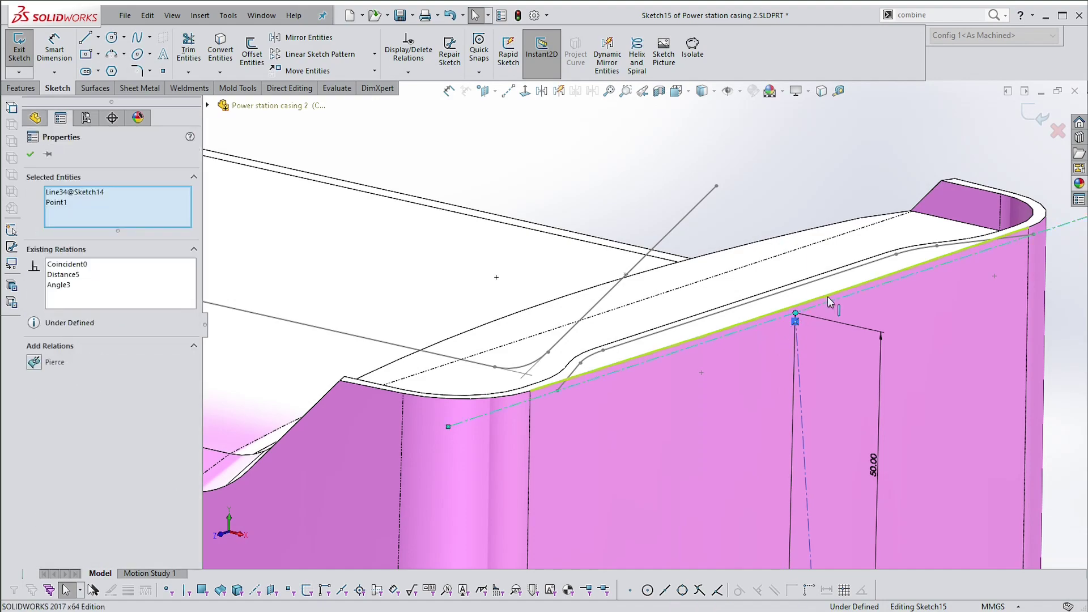
left_click(823, 186)
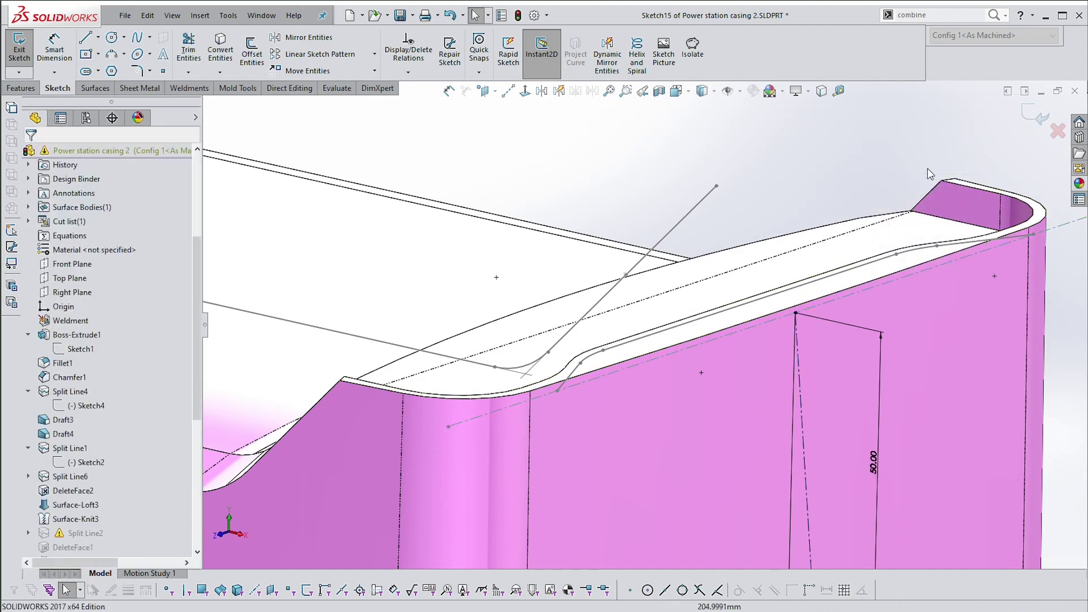
scroll(929, 174, "up", 3)
left_click(1037, 117)
- Start an Extruded Cut from the offset profile in Sketch14, using the slanted line of Sketch15 as the direction of extrusion
middle_click_drag(1017, 165, 884, 243)
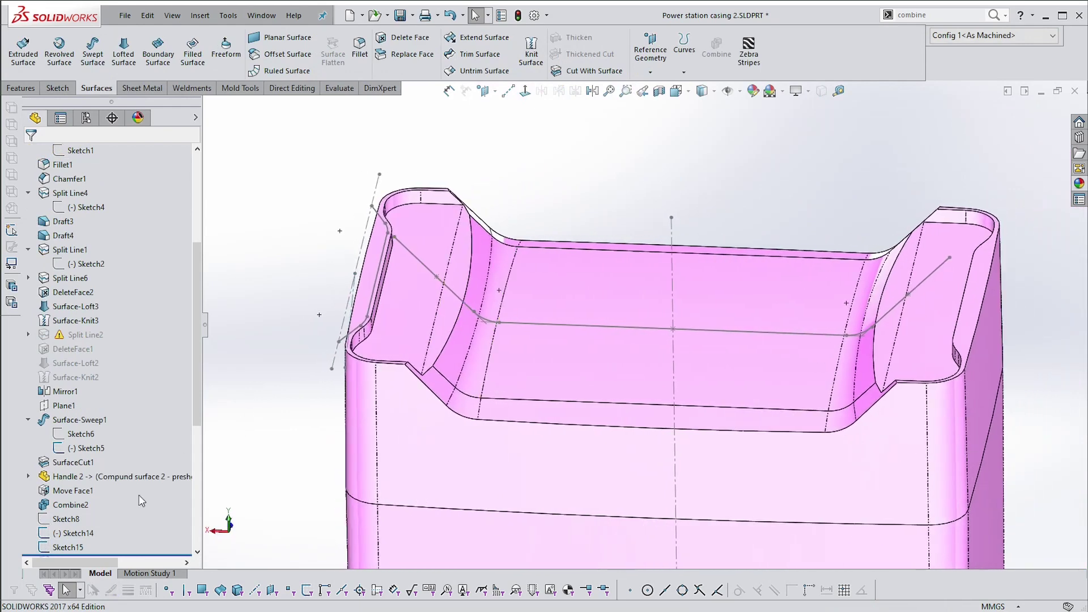
scroll(189, 482, "down", 3)
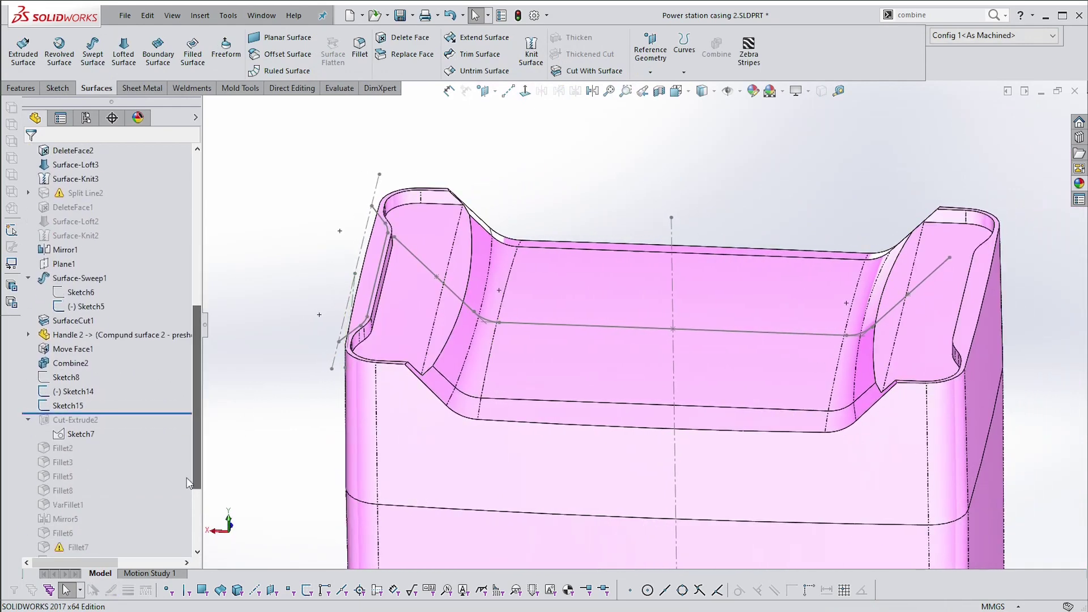
left_click(66, 378)
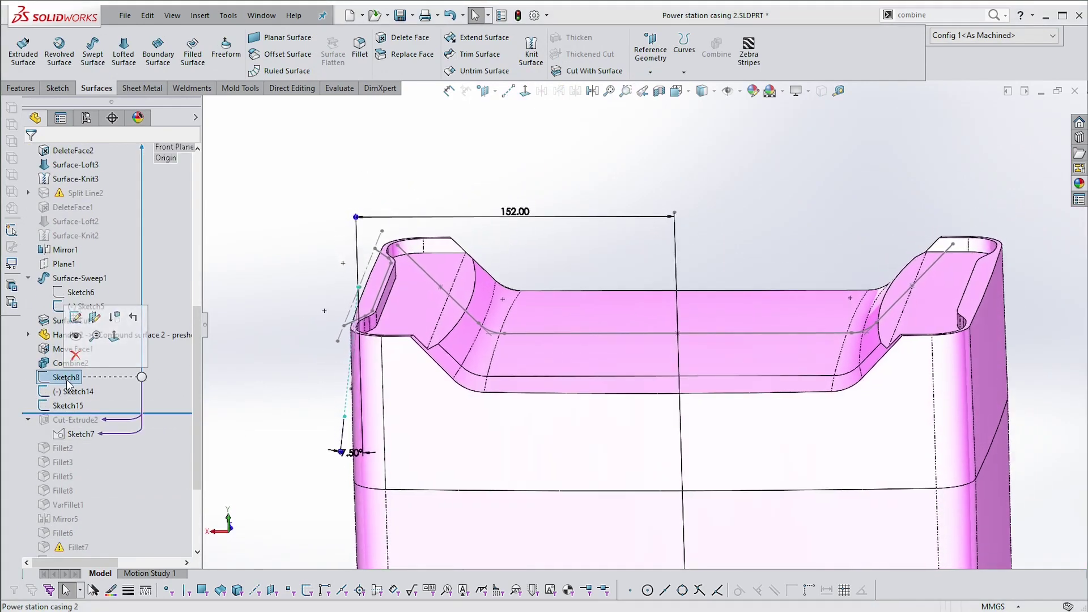
left_click(253, 341)
scroll(417, 294, "down", 2)
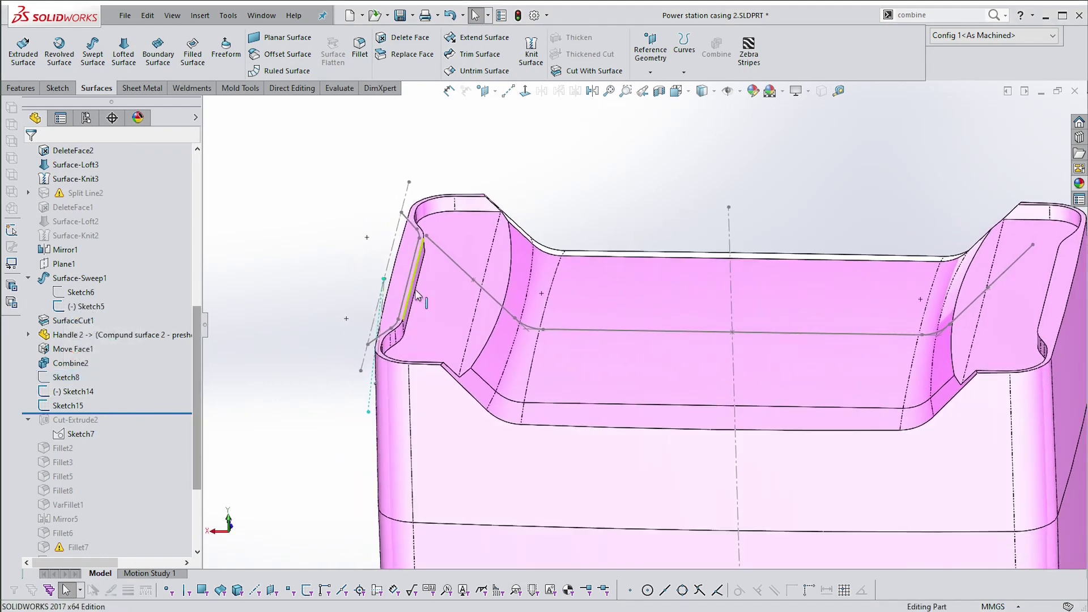
left_click(416, 294)
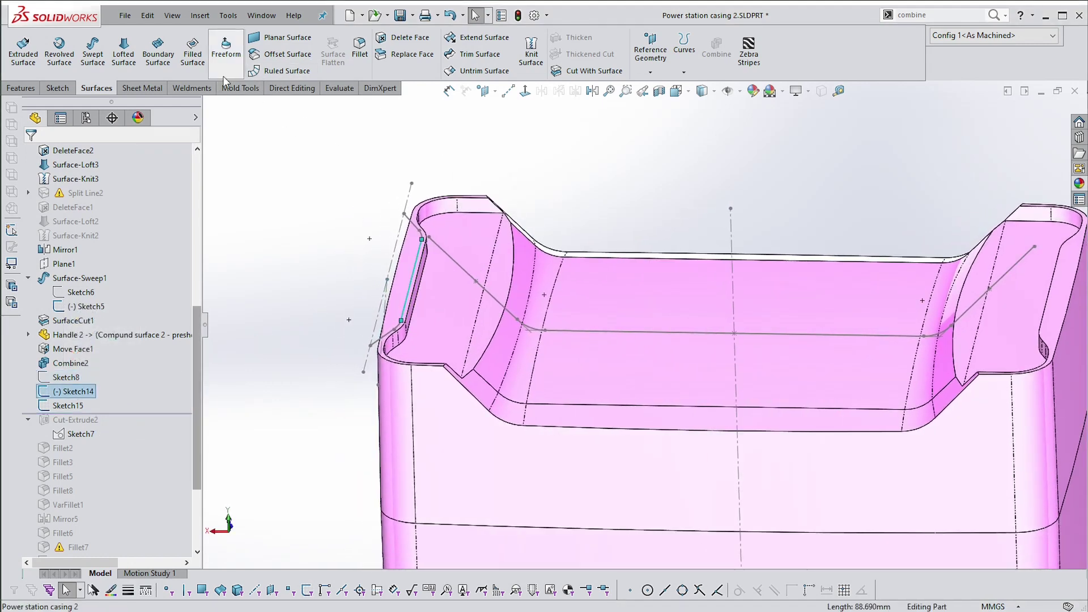
left_click(20, 88)
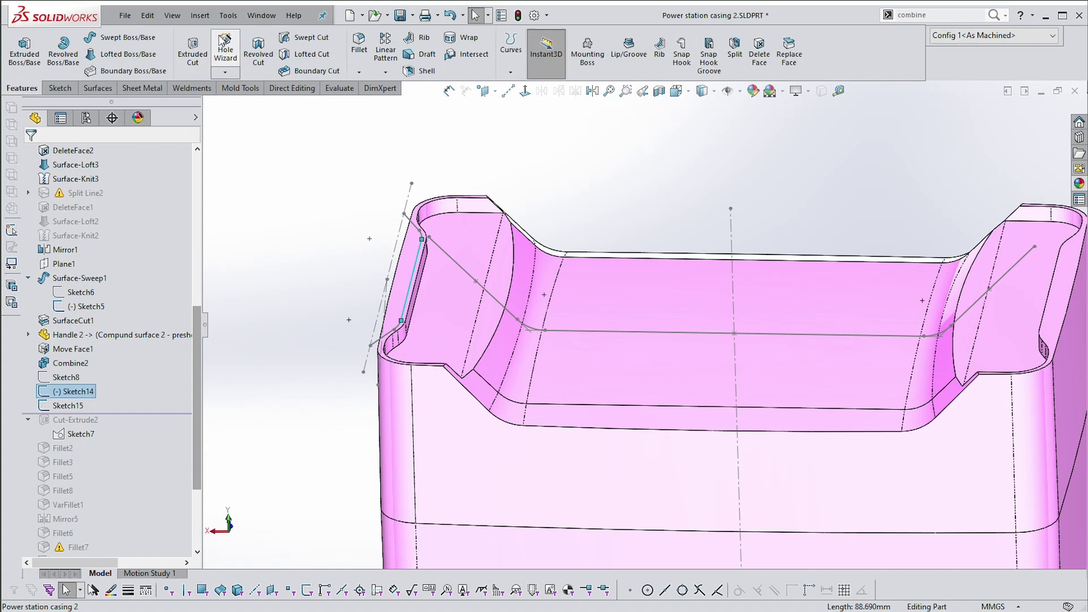
left_click(192, 54)
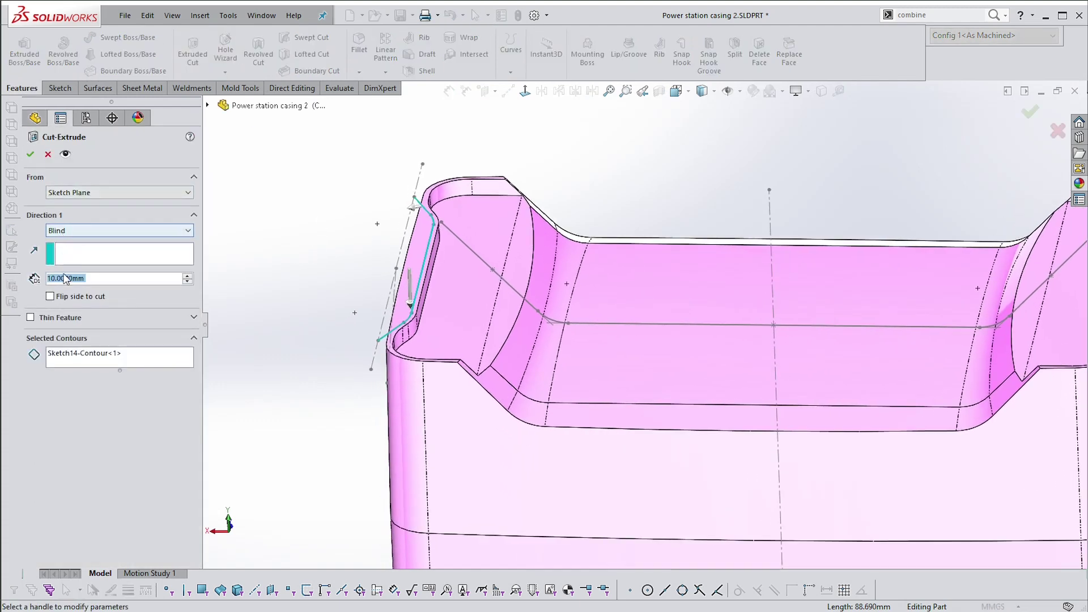
left_click(66, 256)
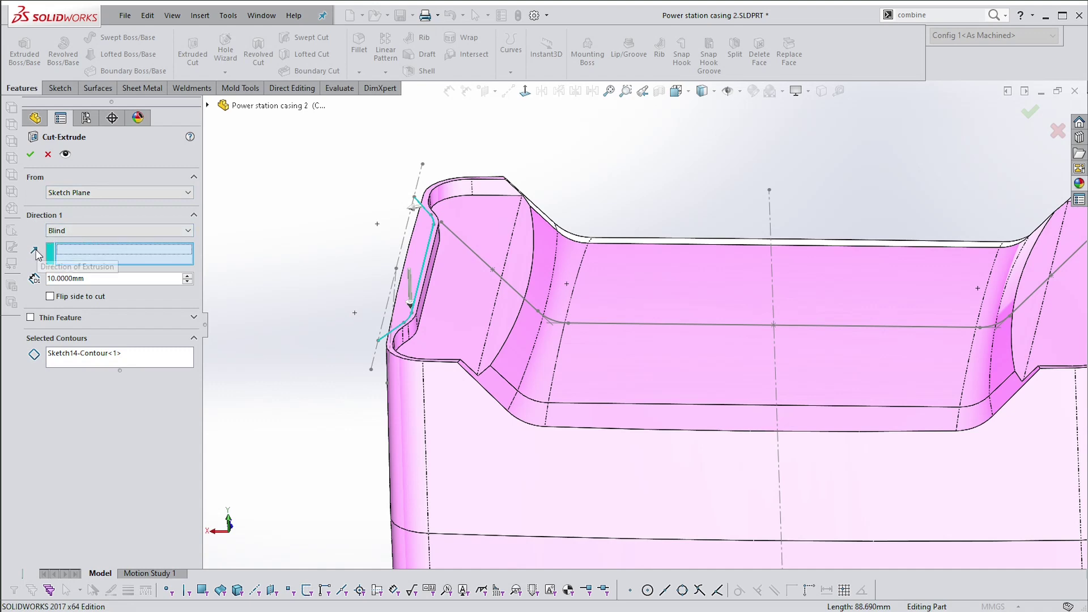
middle_click_drag(392, 269, 410, 326)
left_click(418, 331)
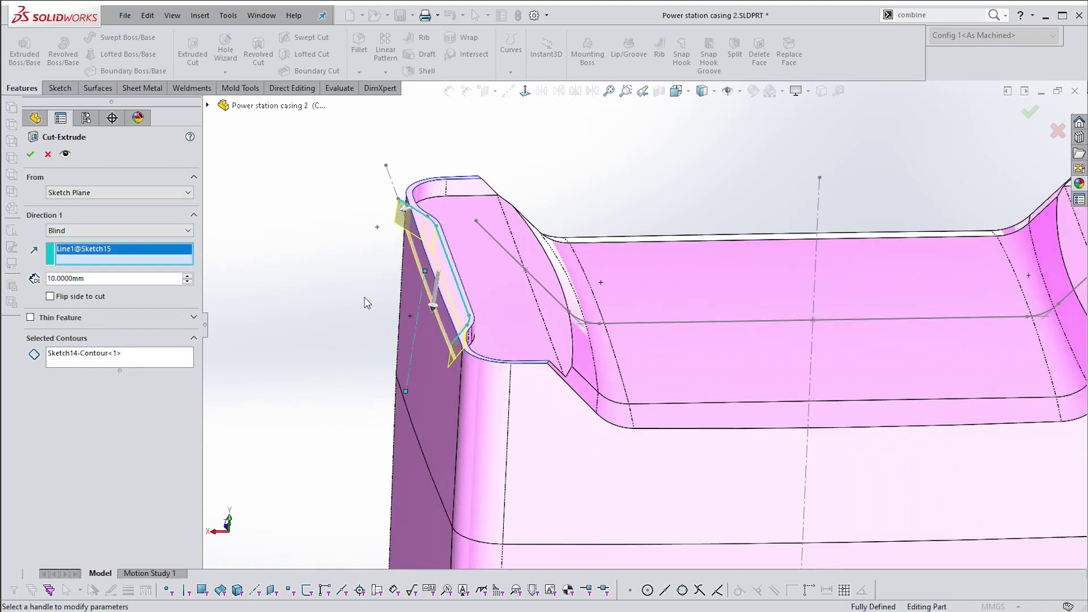
- Increase the blind depth of the angled side cut to 80 mm
left_click(187, 277)
left_click(187, 277)
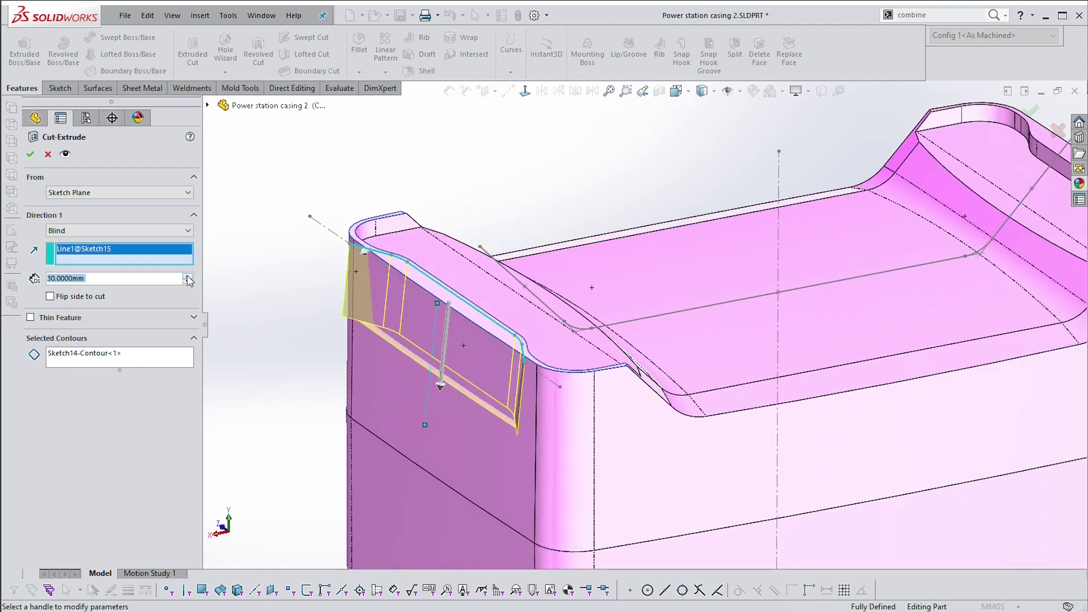
left_click(188, 277)
left_click(187, 277)
left_click(188, 277)
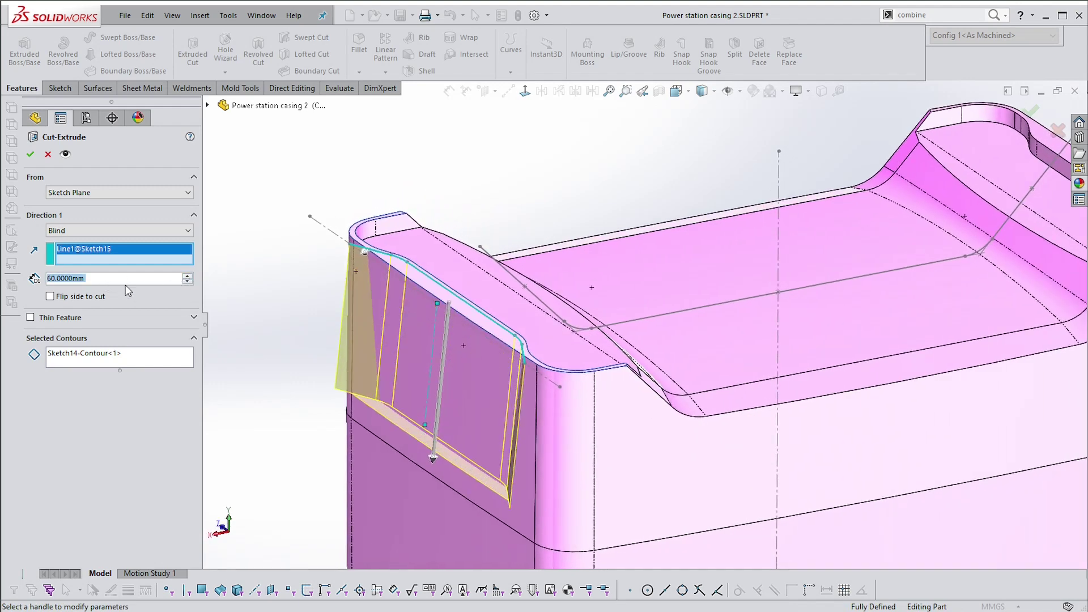
left_click(187, 277)
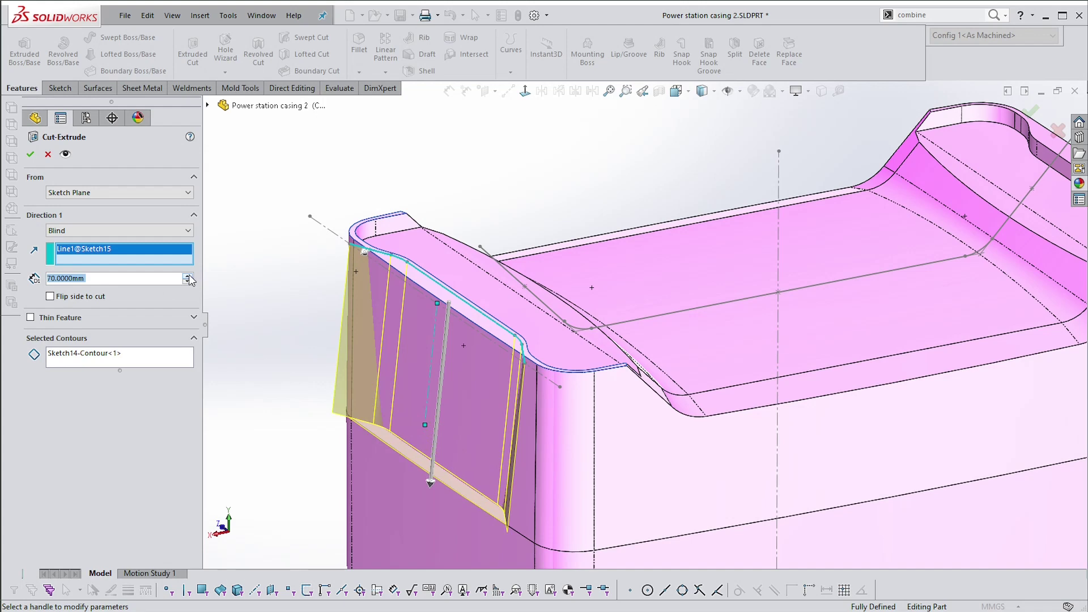
left_click(189, 276)
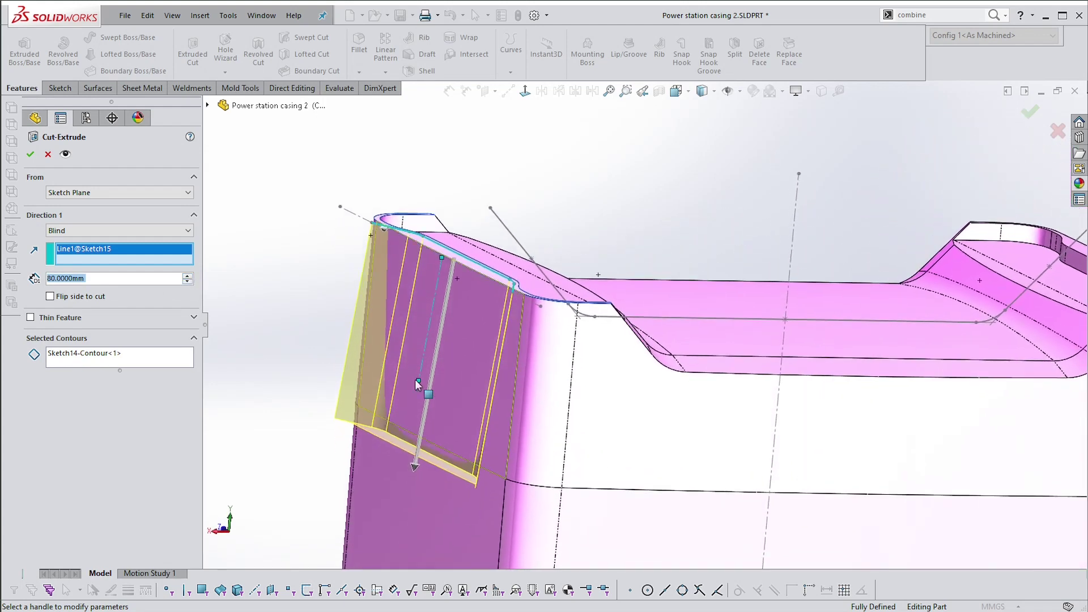
middle_click_drag(414, 379, 372, 382)
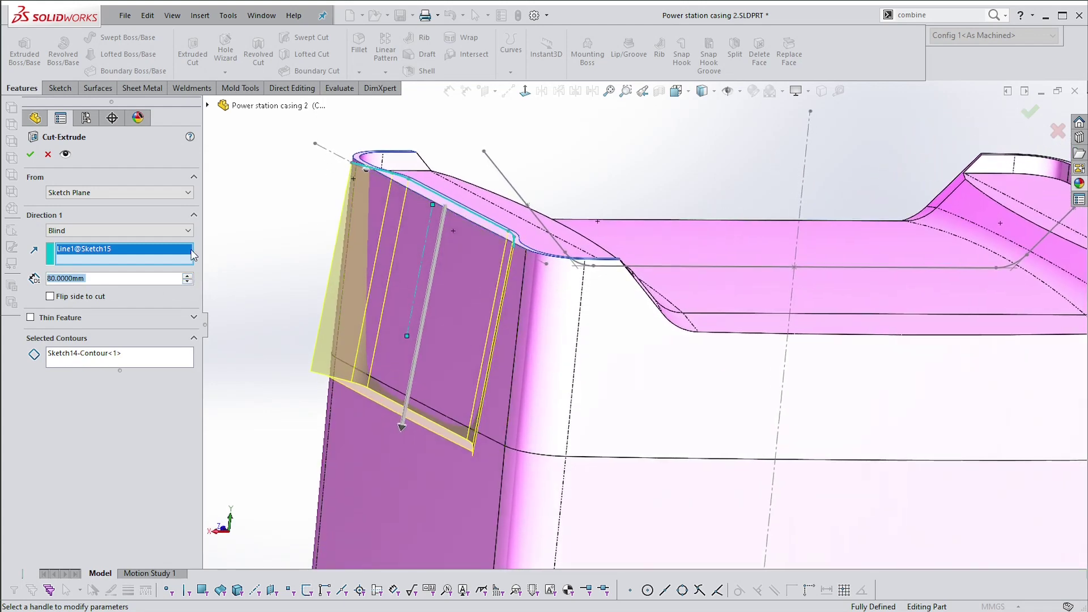
- Try blind depths of 90 mm and 85 mm for the angled side cut
left_click(187, 277)
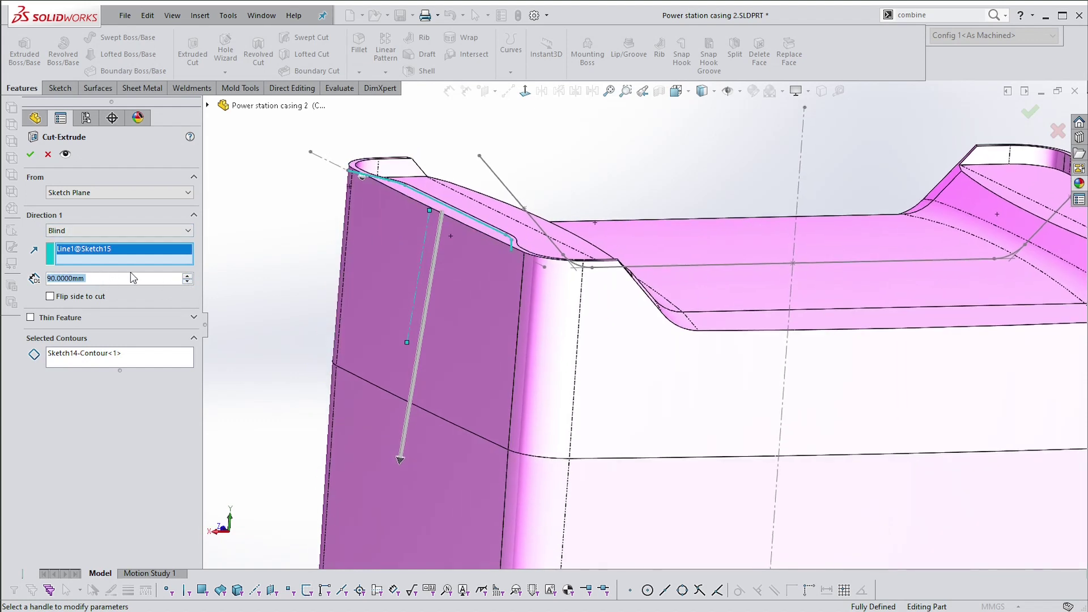
type("85")
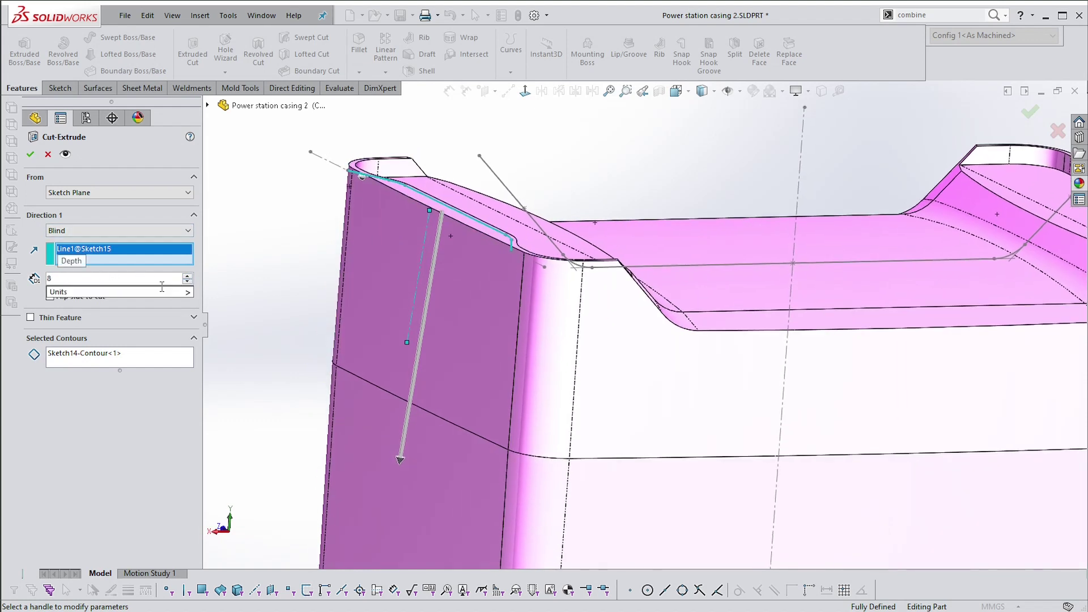
key("Return")
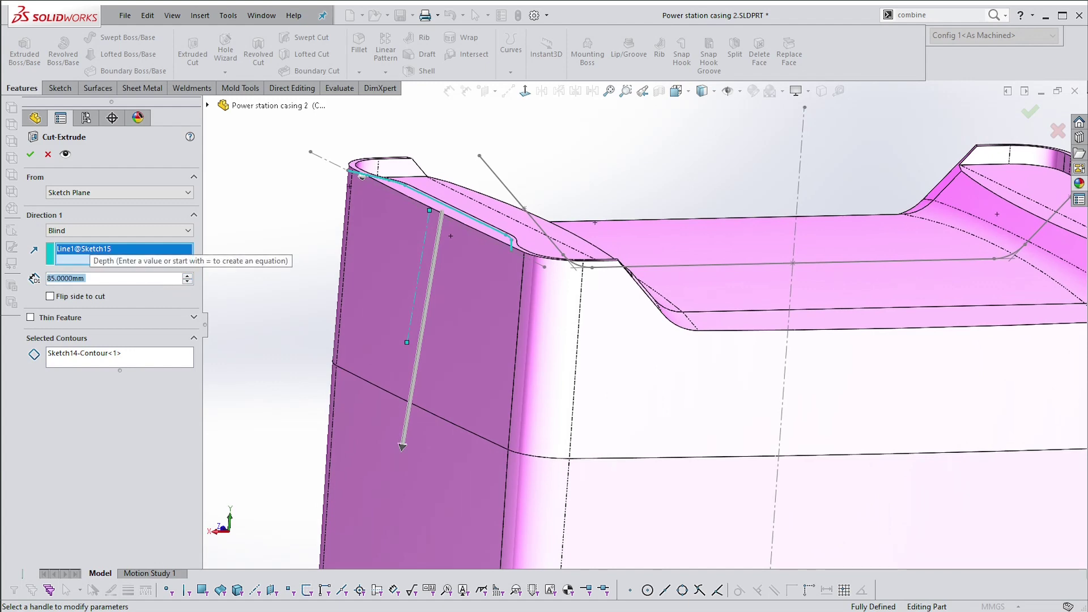
- Set the side cut's blind depth back to 80 mm and complete the cut
type("80")
key("Return")
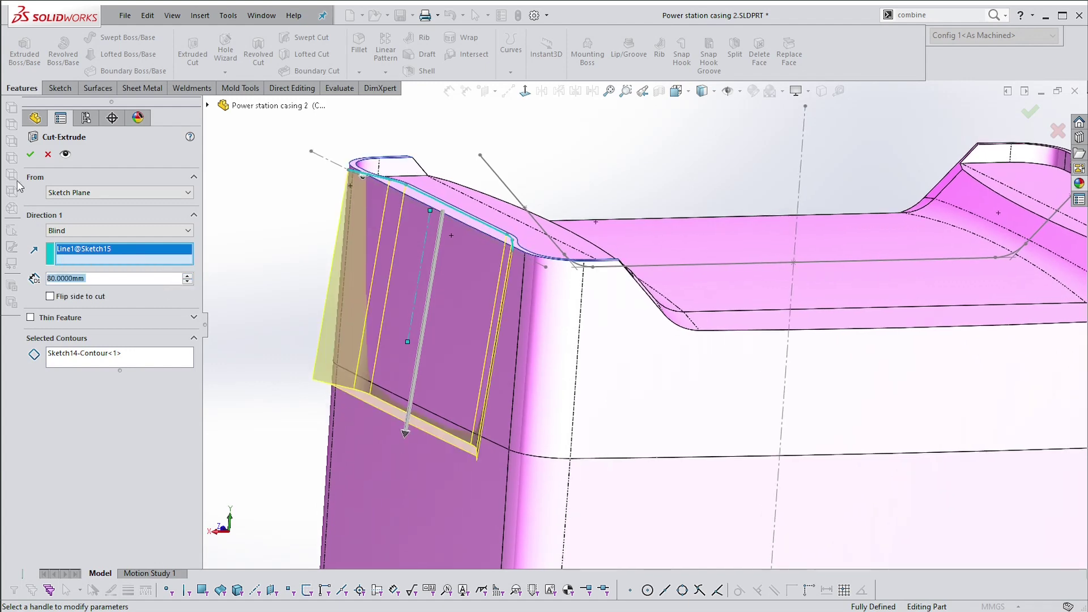
left_click(32, 153)
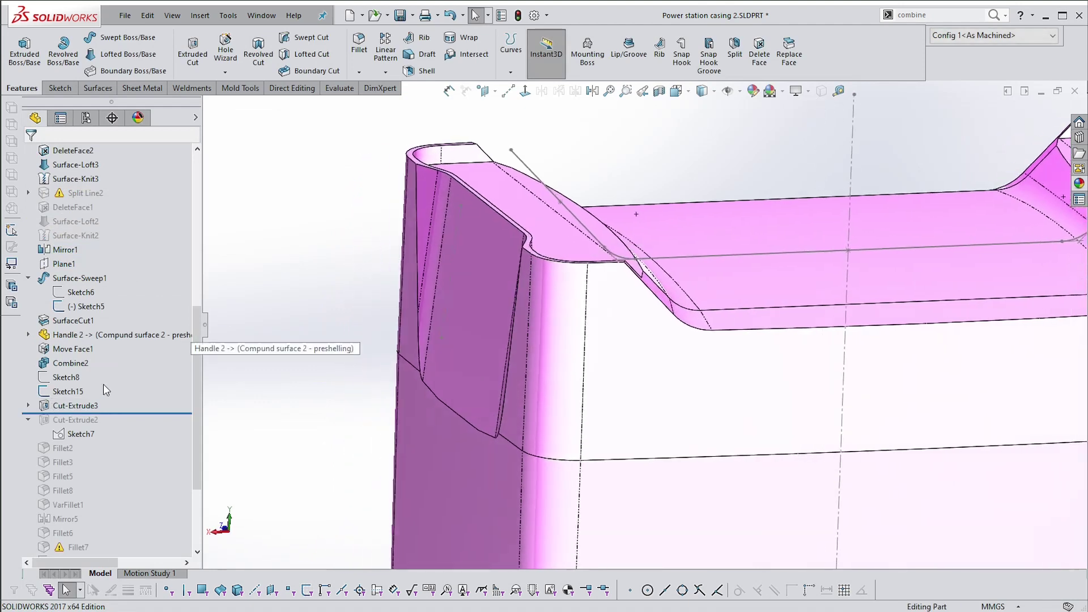
- Examine Cut-Extrude3, its slanted direction line and its profile sketch Sketch14
left_click(63, 406)
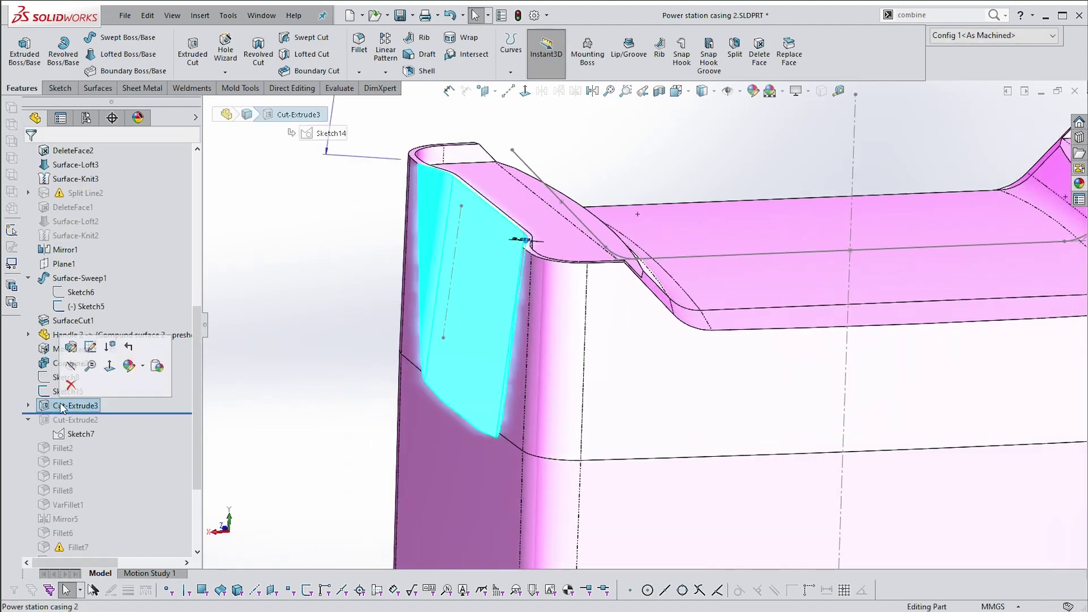
left_click(460, 274)
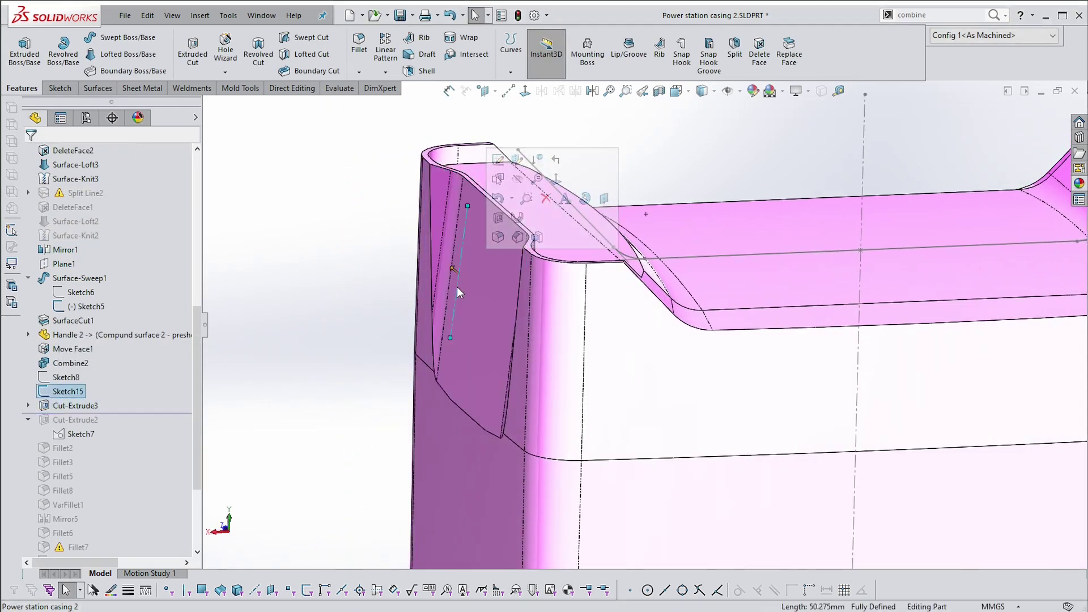
left_click(28, 413)
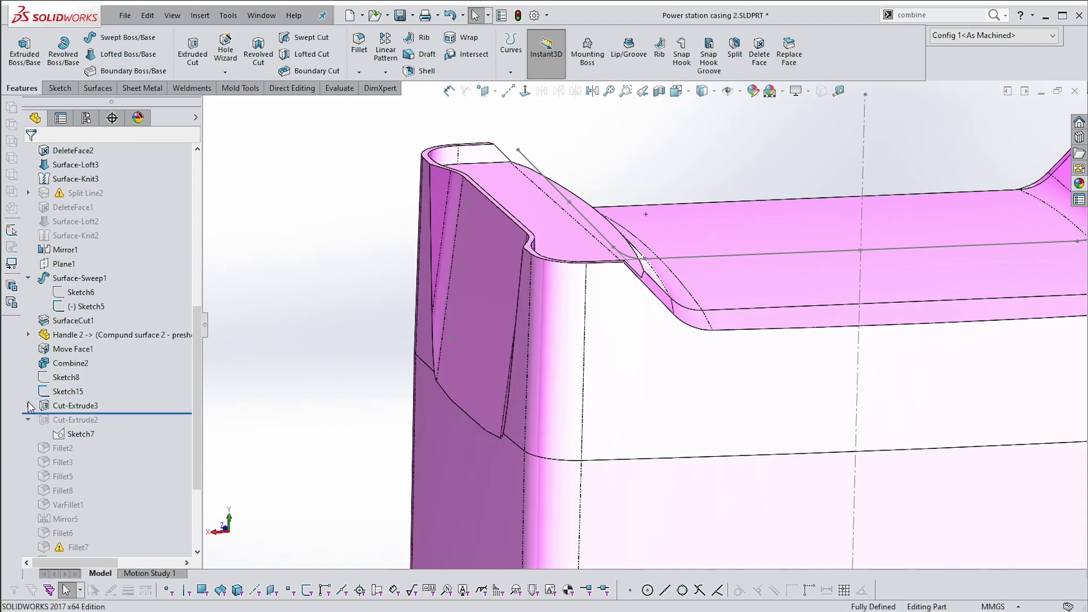
left_click(29, 406)
left_click(84, 424)
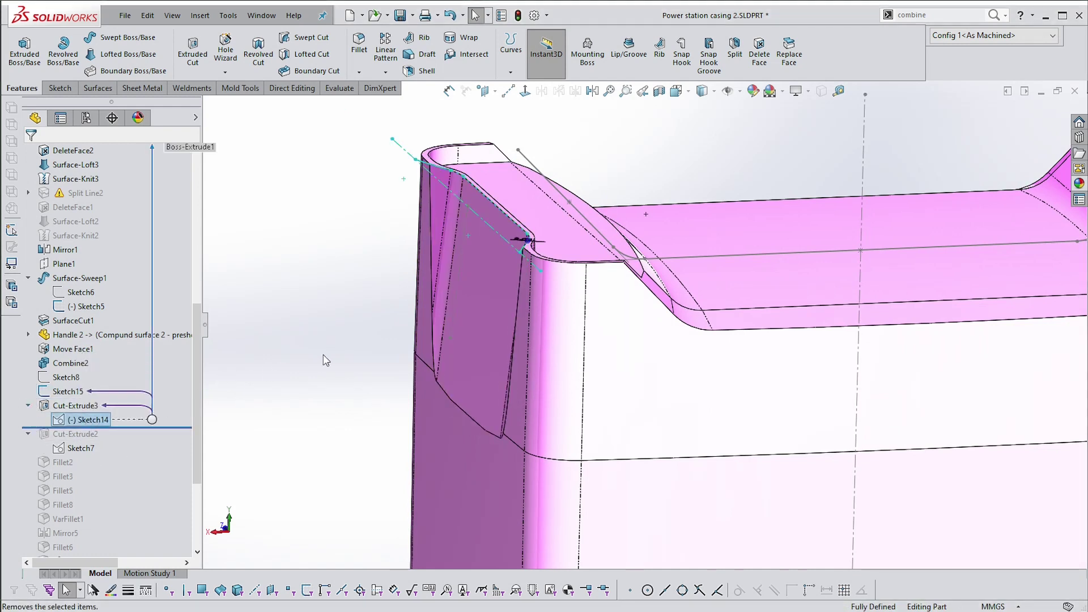
- Change the slanted direction line's angle in Sketch15 to 8°
left_click(72, 397)
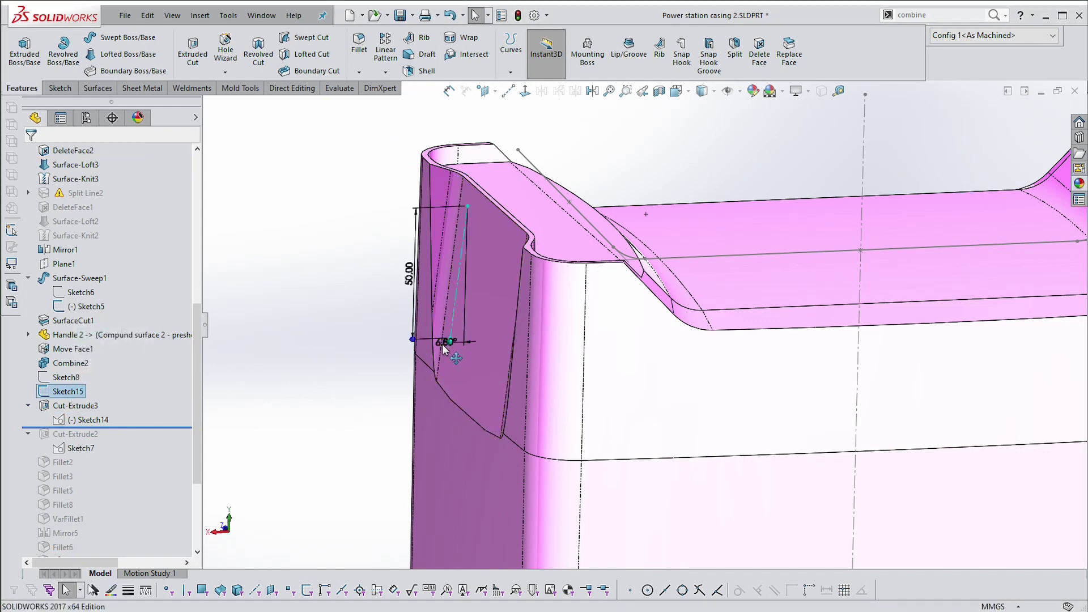
left_click_drag(441, 344, 316, 369)
double_click(310, 373)
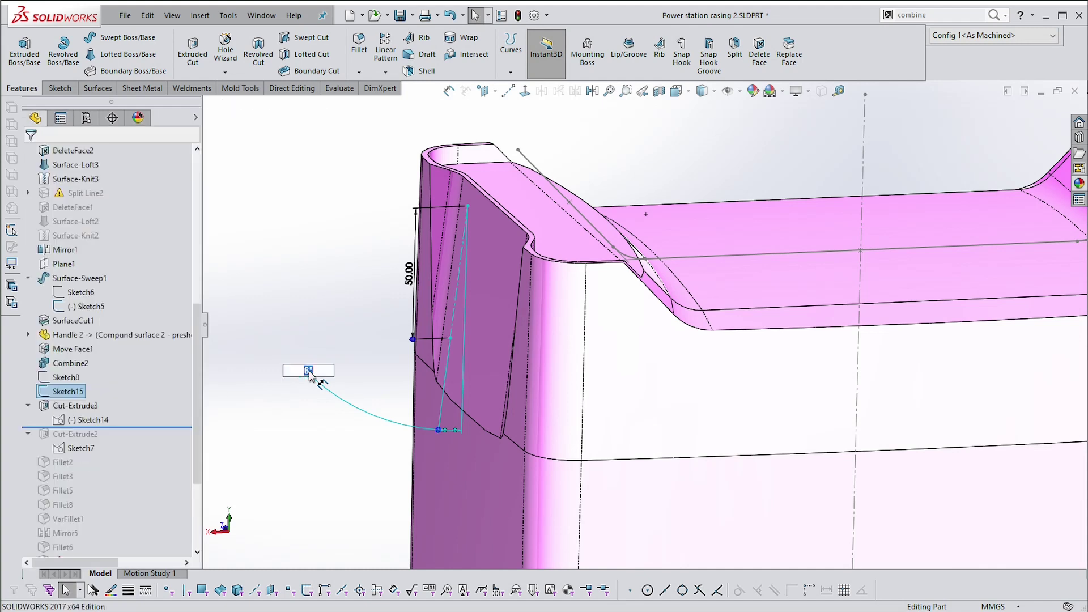
type("8")
key("Return")
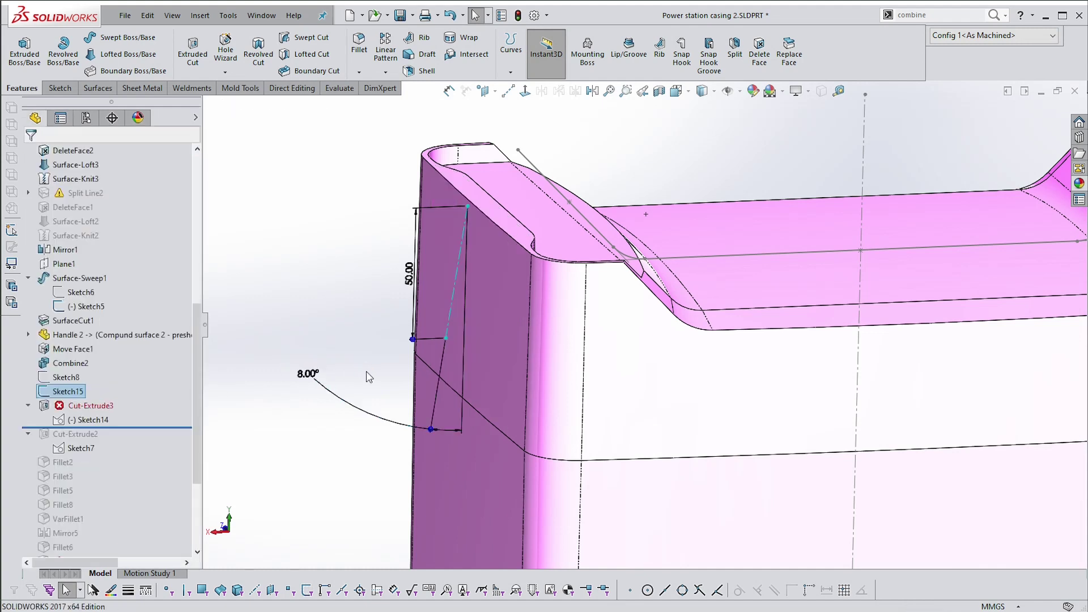
left_click(356, 290)
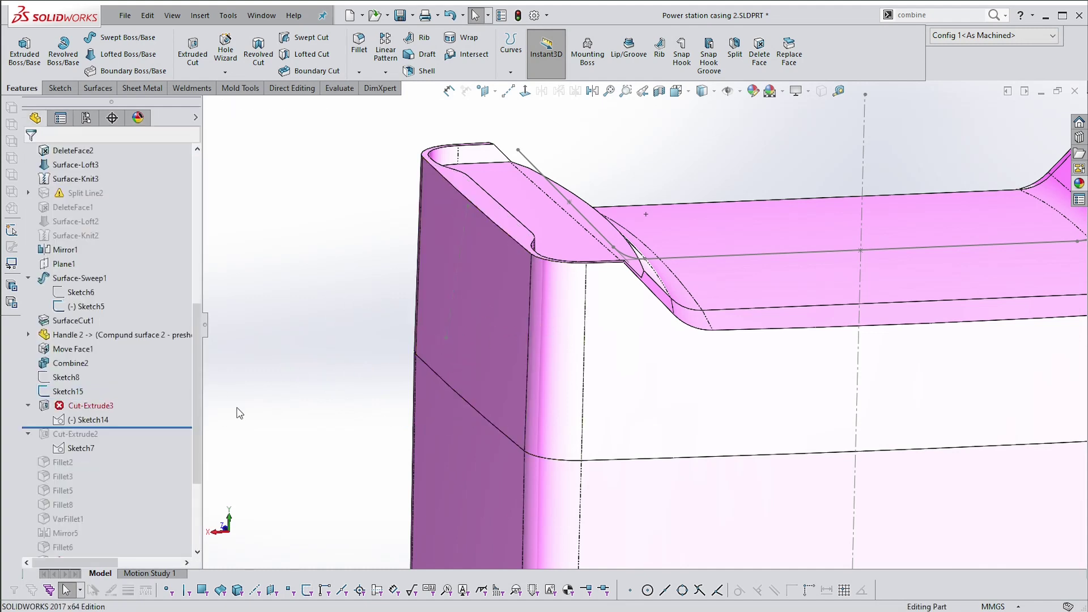
- Edit Cut-Extrude3 and reduce its blind depth to 60 mm
left_click(95, 406)
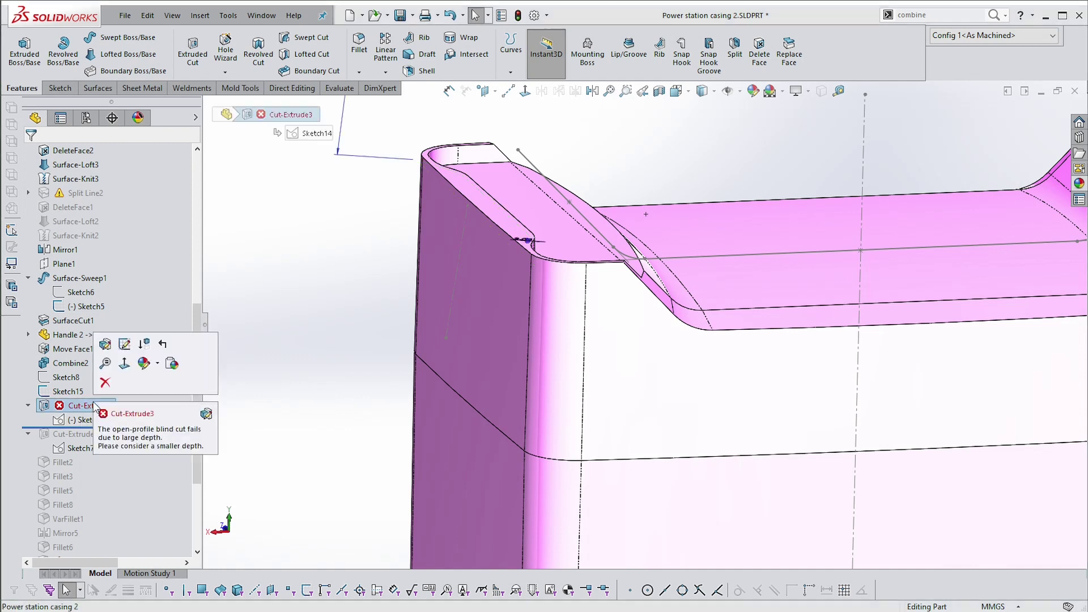
left_click(105, 345)
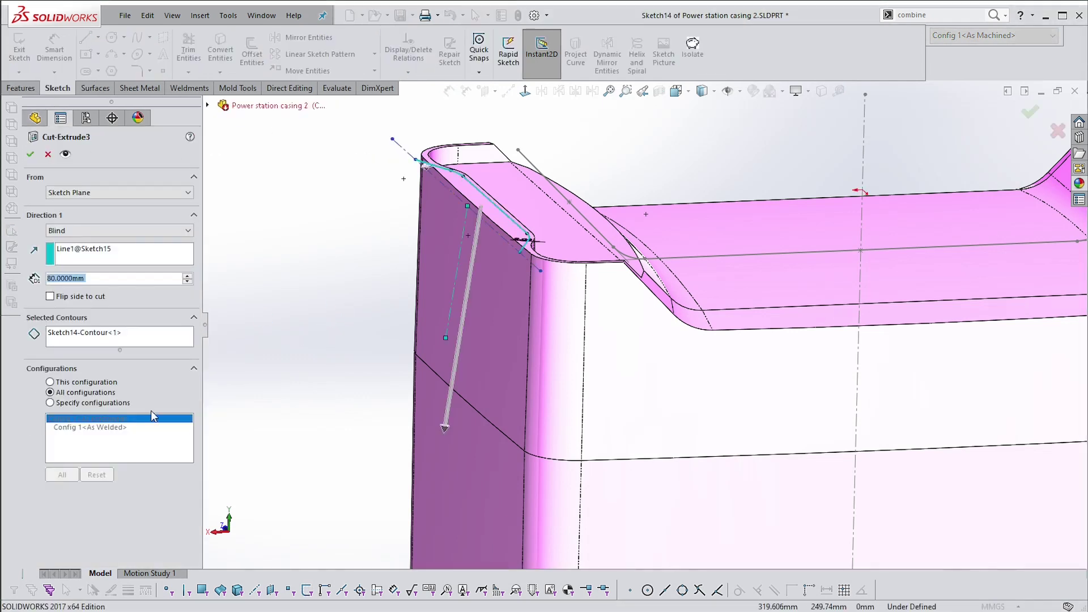
left_click(188, 282)
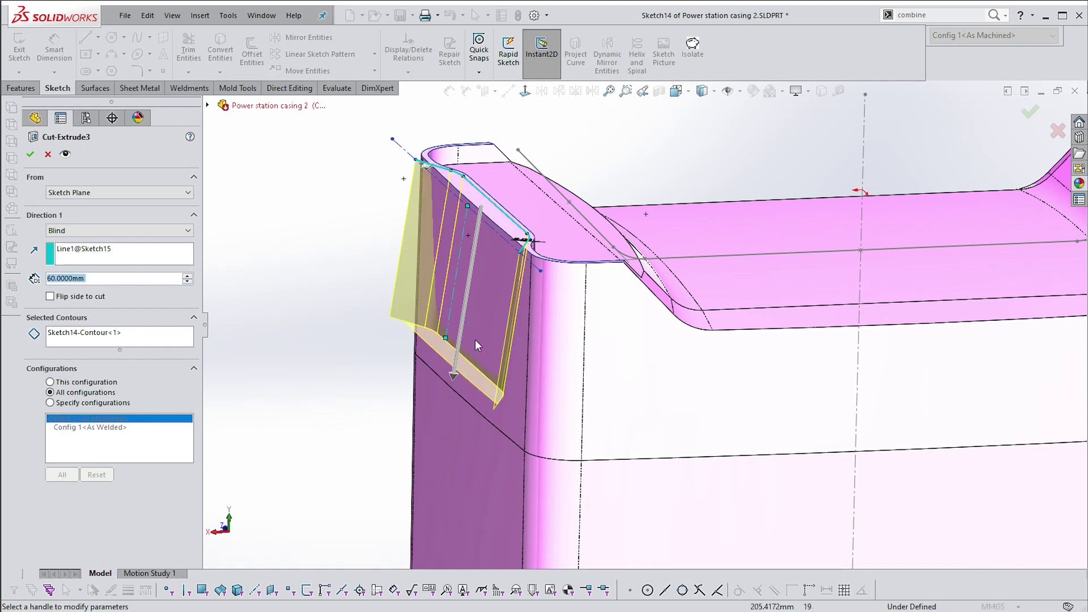
scroll(311, 221, "down", 3)
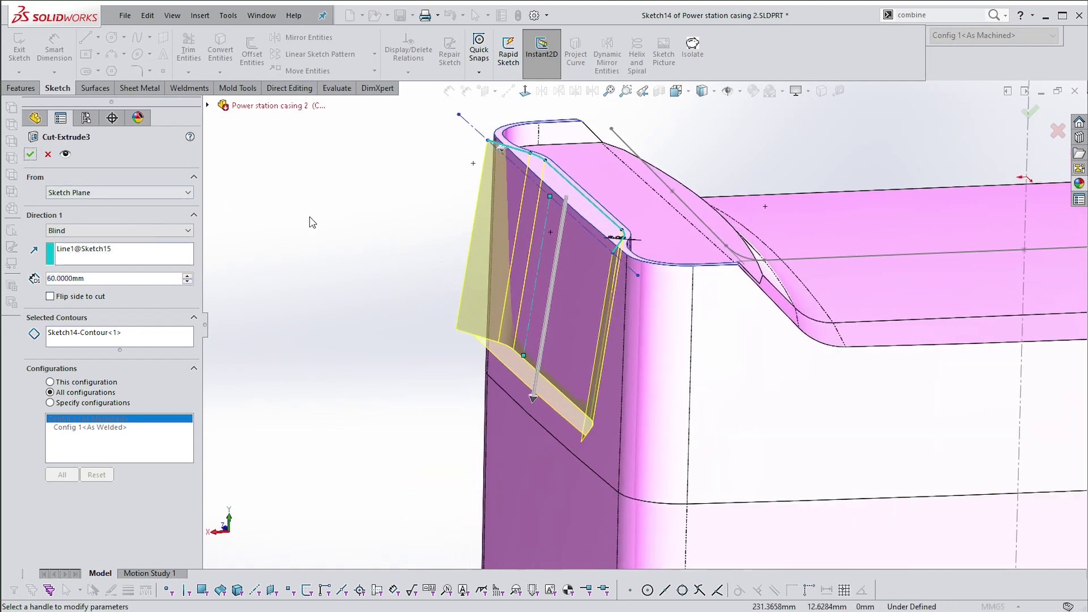
left_click(31, 154)
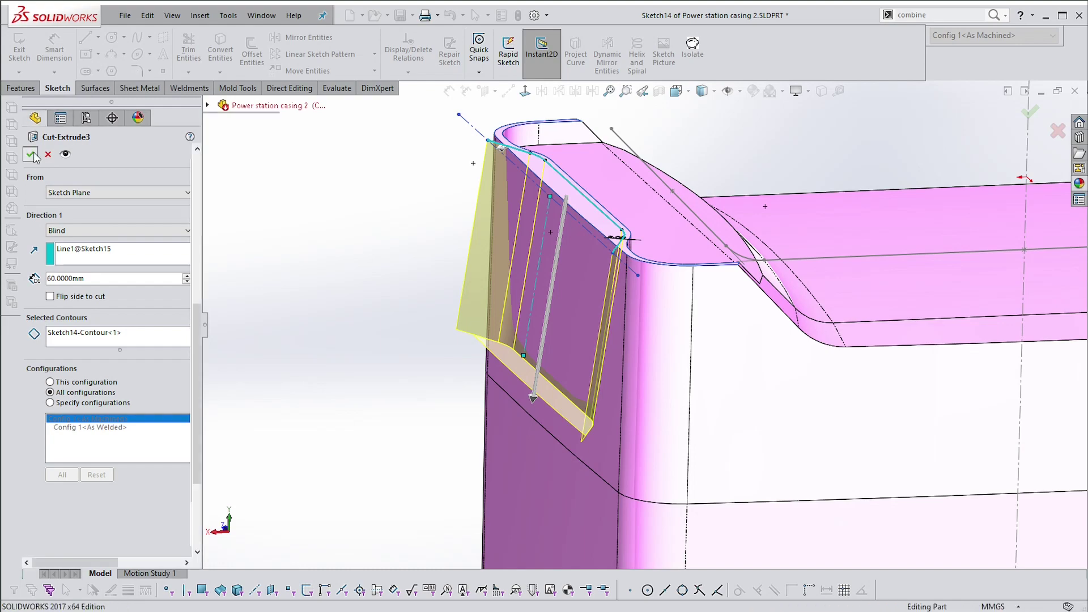
middle_click_drag(442, 187, 606, 250)
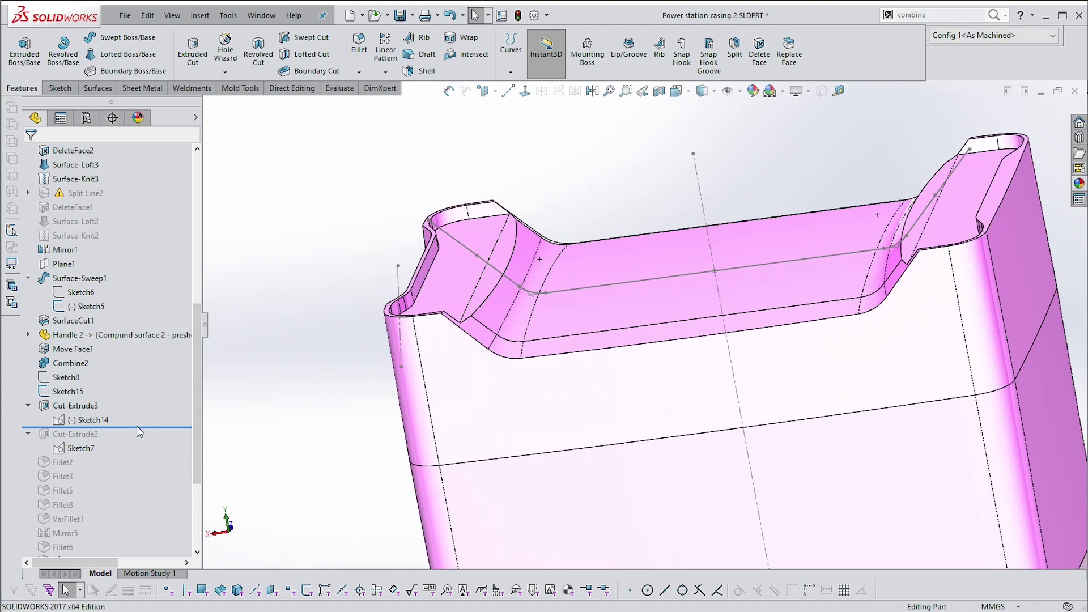
- Delete the direction sketch Sketch15 together with its dependent cut, Cut-Extrude3
left_click(75, 406)
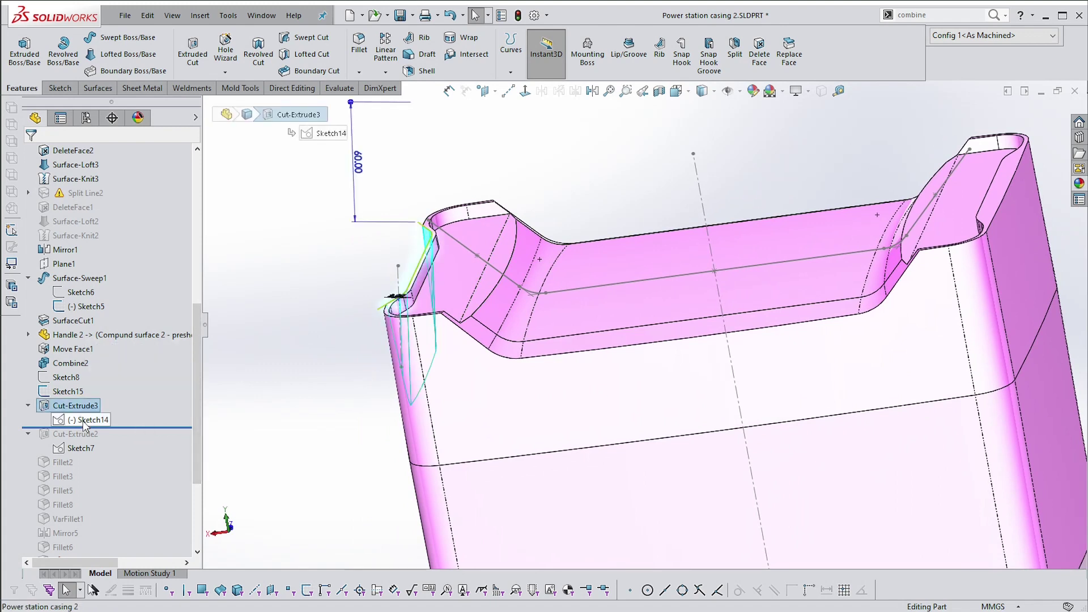
left_click(66, 392, "ctrl")
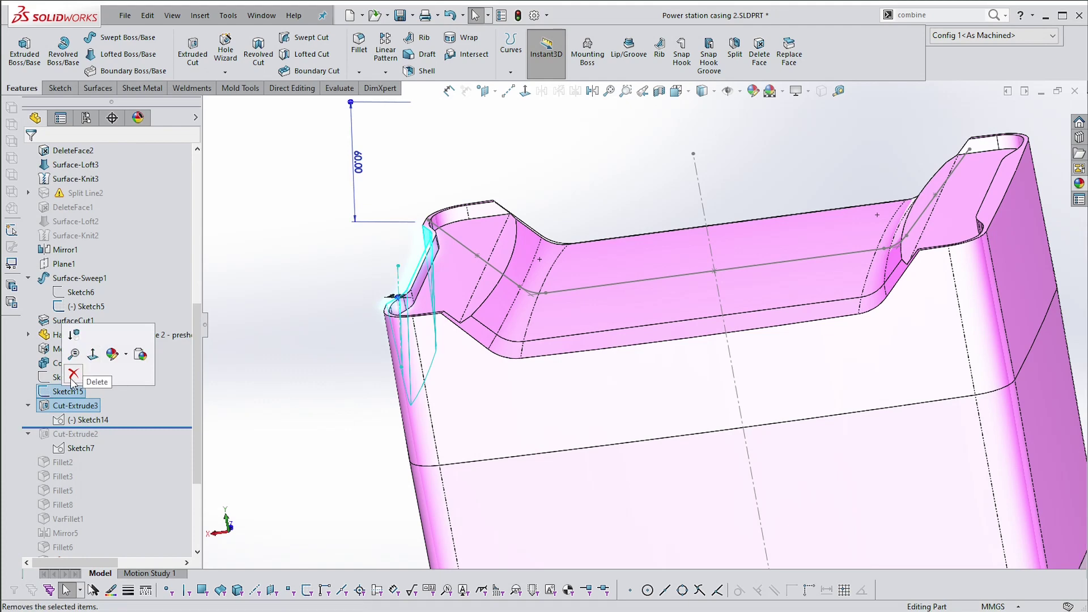
key("Delete")
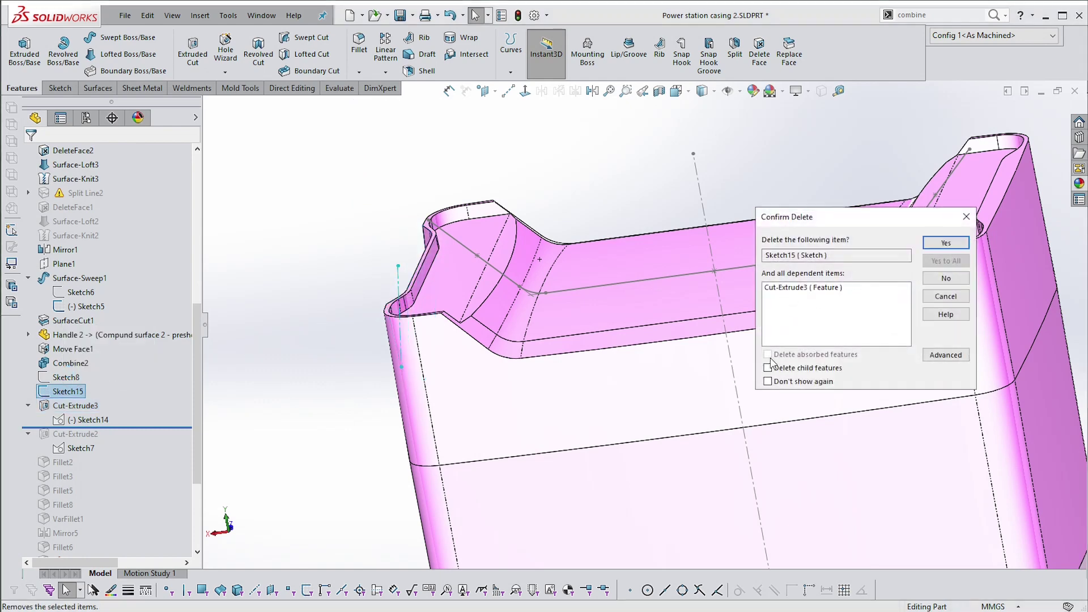
left_click(945, 244)
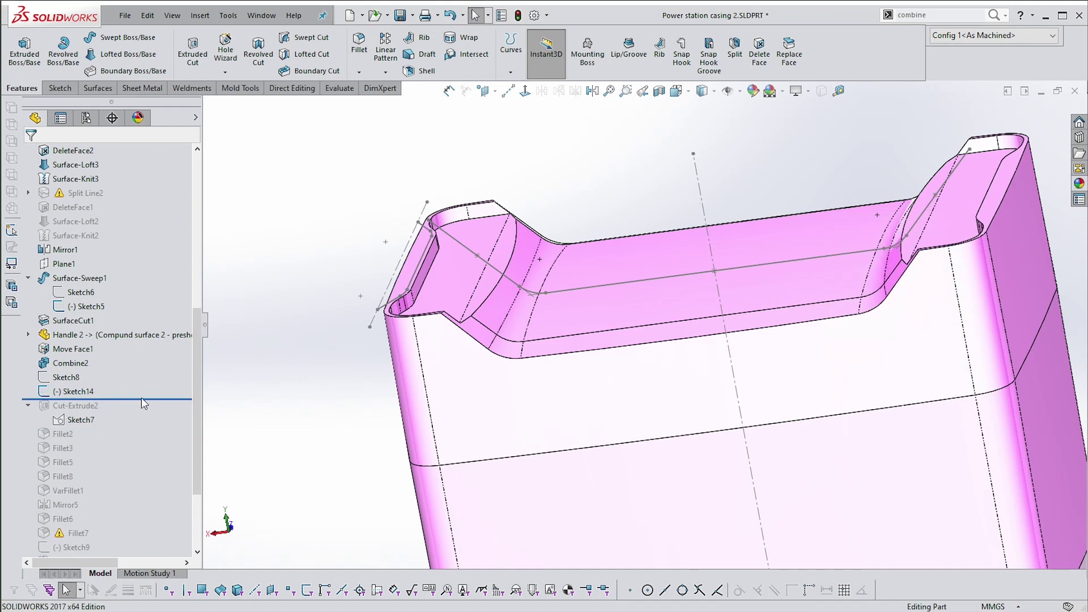
- Roll the feature history forward through Cut-Extrude2, the fillets, split, shells and rib to just after Fillet11
left_click_drag(141, 399, 142, 528)
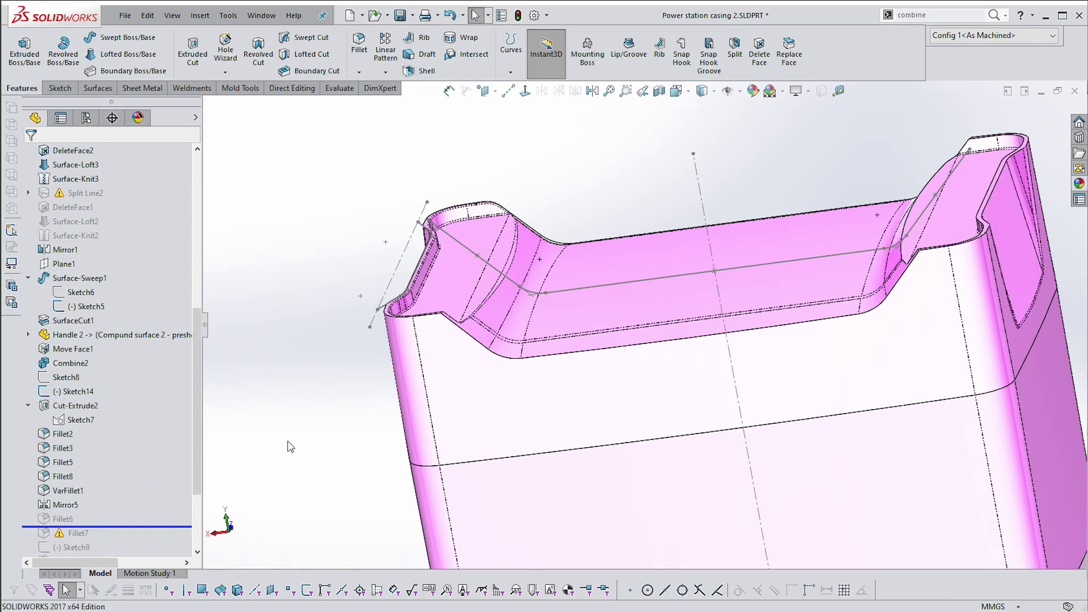
middle_click_drag(327, 413, 329, 344)
left_click_drag(154, 526, 154, 540)
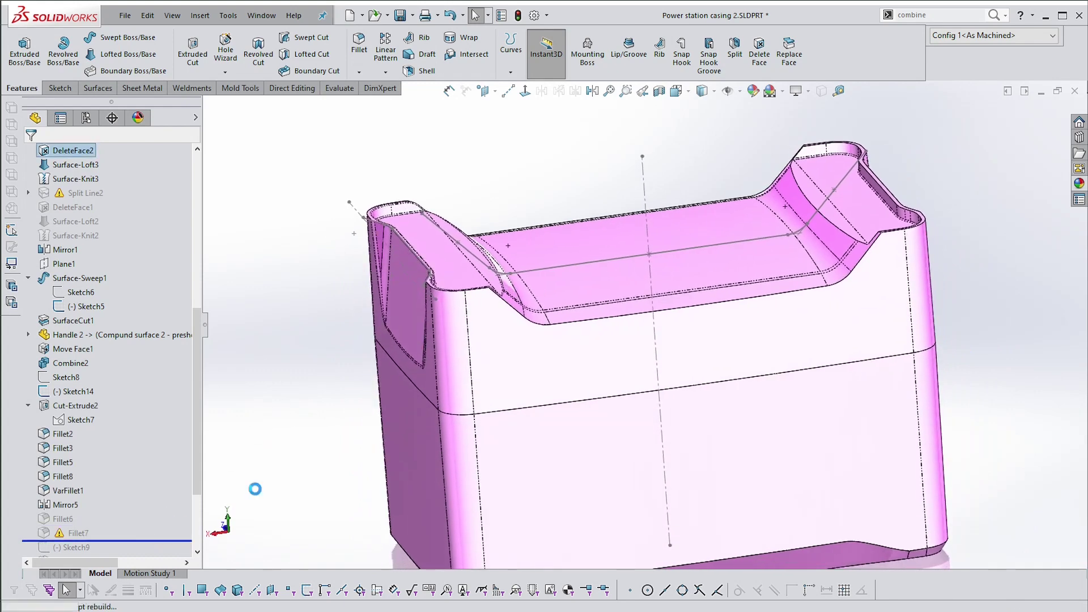
middle_click_drag(595, 245, 115, 544)
middle_click_drag(287, 431, 278, 432)
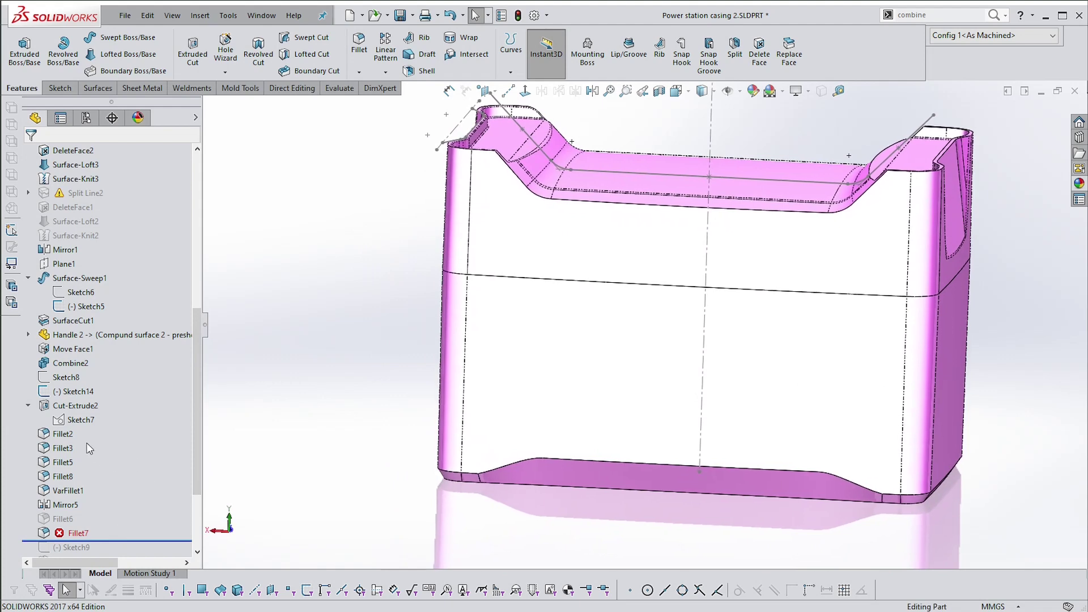
middle_click_drag(81, 406, 138, 561)
mouse_move(139, 541)
left_mouse_down()
mouse_move(140, 532)
mouse_move(139, 561)
mouse_move(139, 541)
left_mouse_up()
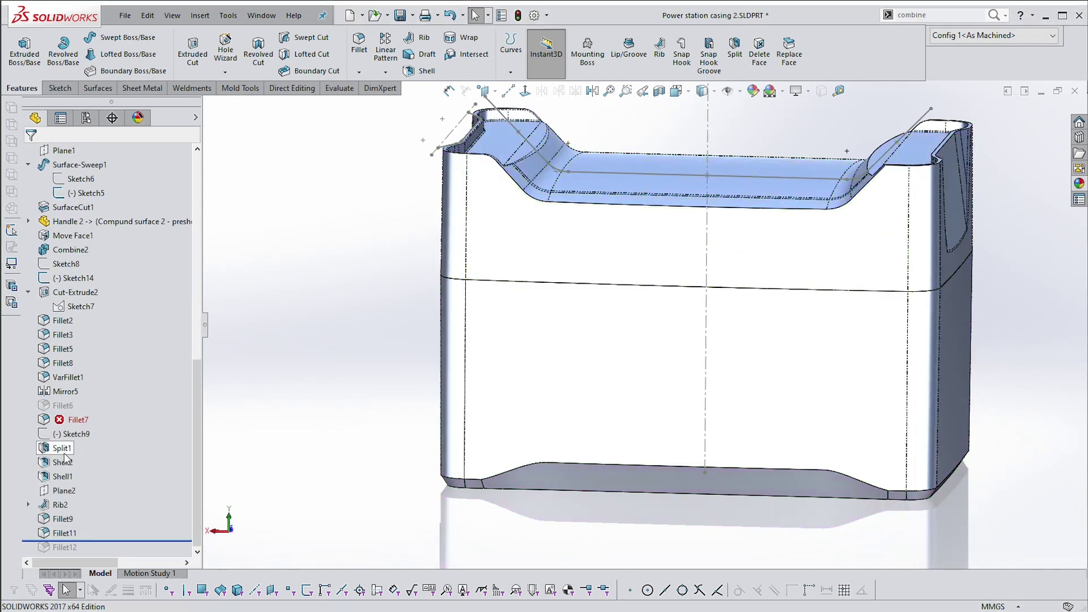
- Examine which casing bodies the Shell2 and Shell1 features apply to
left_click(62, 463)
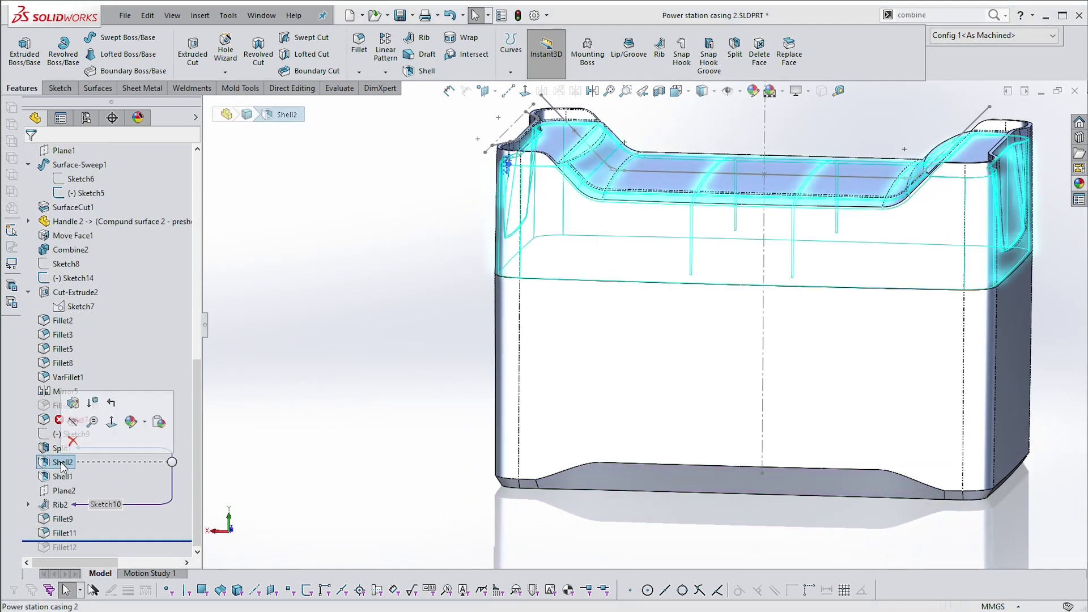
left_click(327, 376)
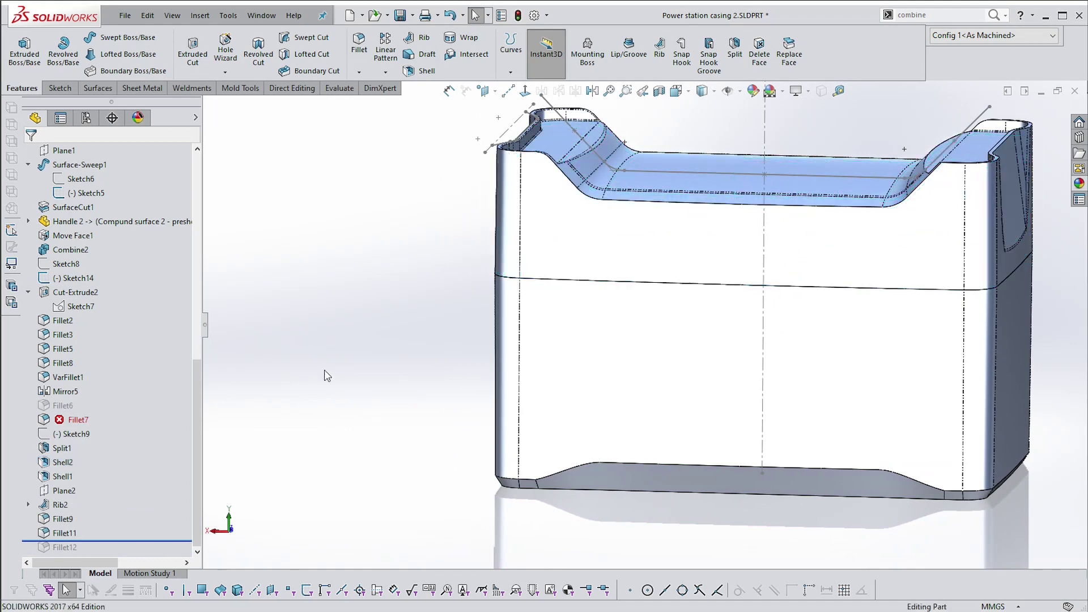
left_click(62, 462)
left_click(62, 476)
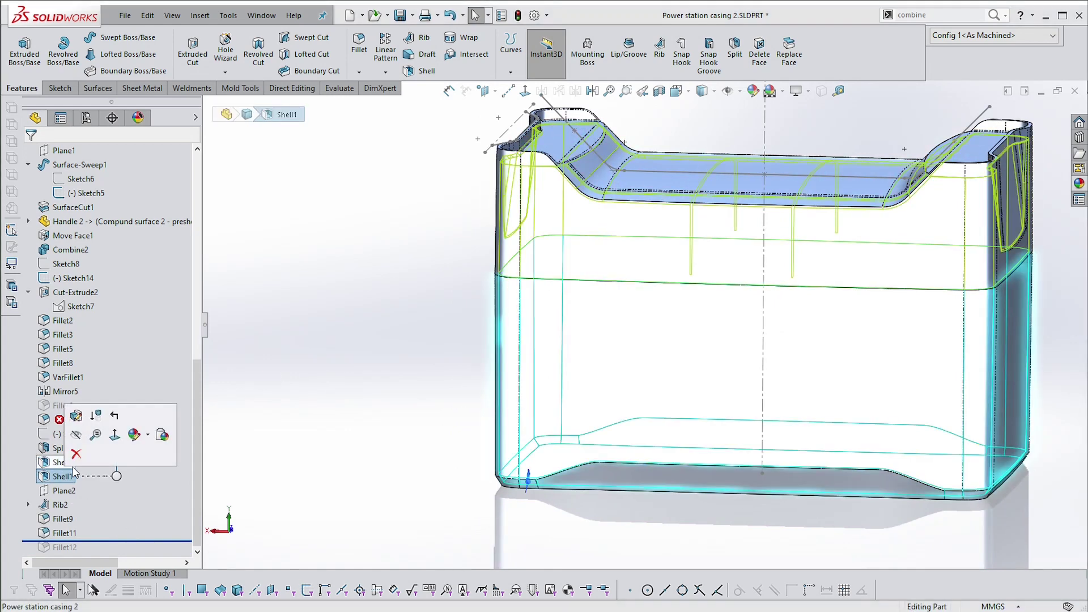
- Roll the feature history back to just before Shell1 and hide the Upper body in the cut list
left_click(115, 418)
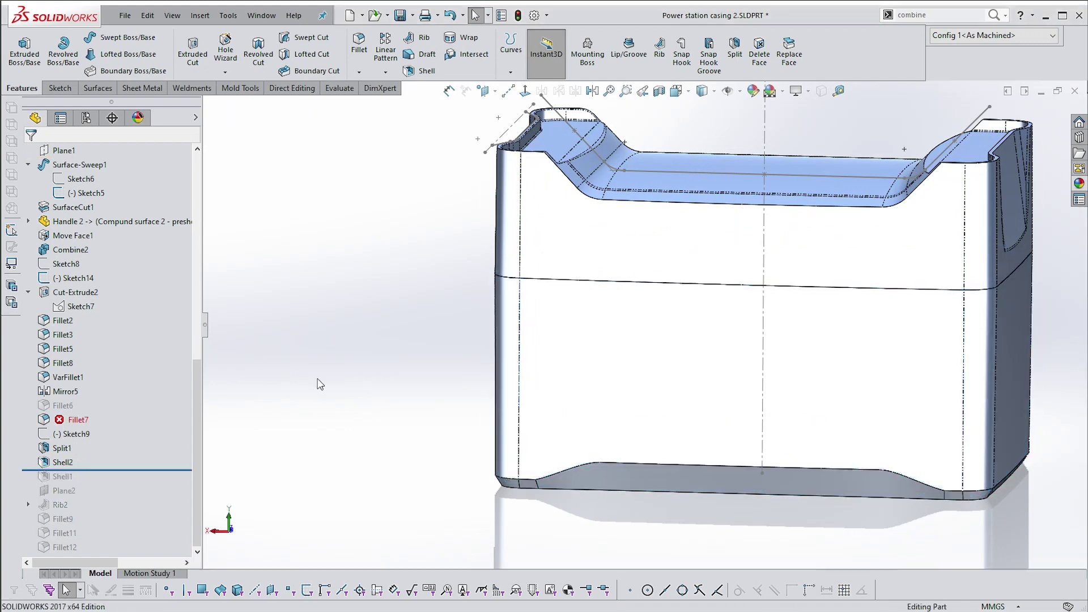
middle_click_drag(329, 396, 236, 272)
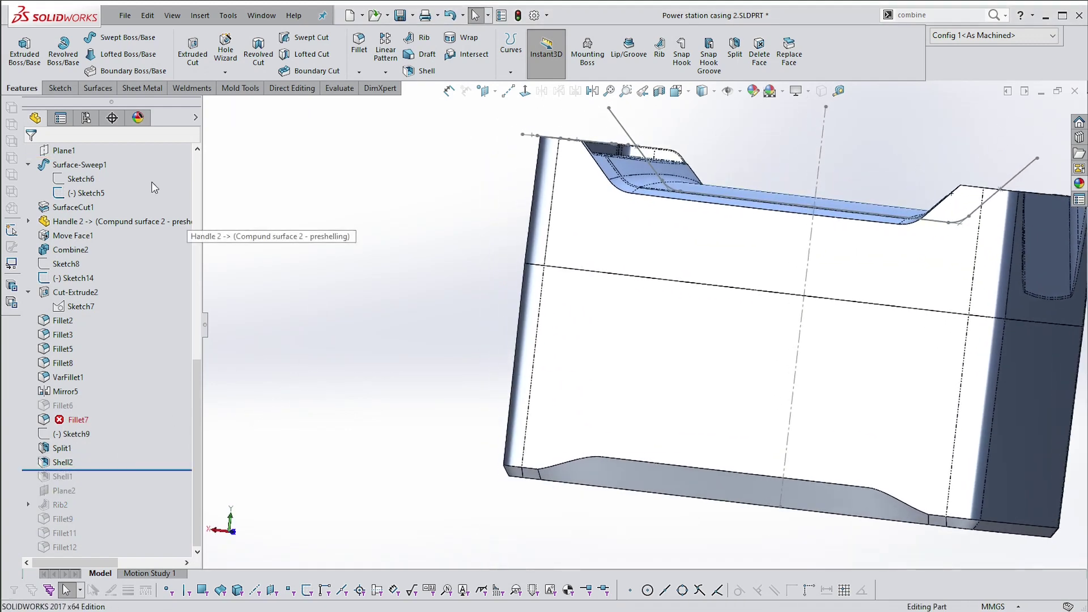
left_click_drag(197, 374, 174, 174)
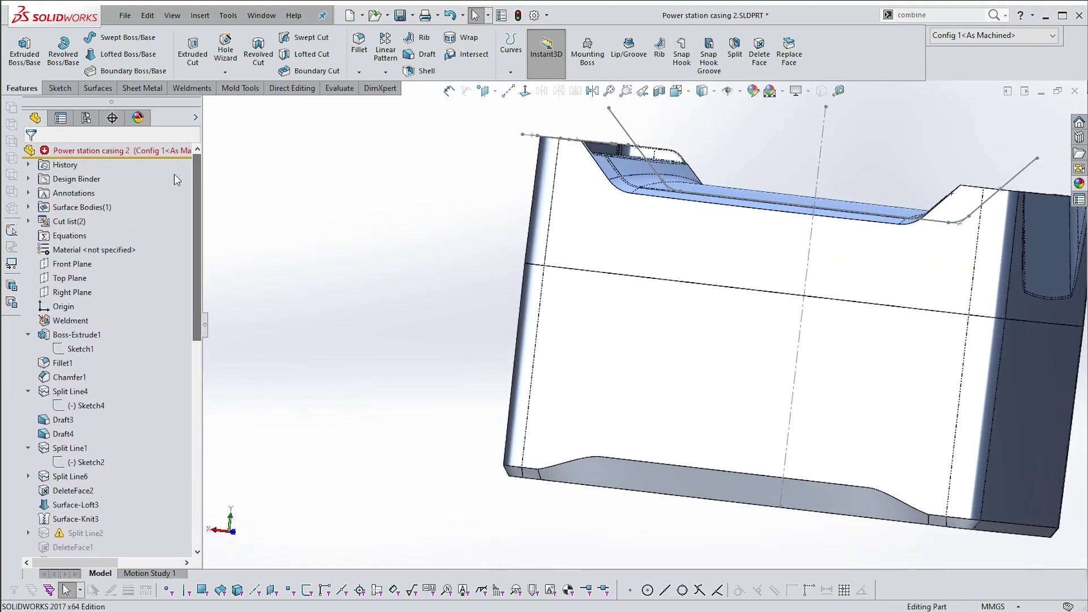
left_click(28, 221)
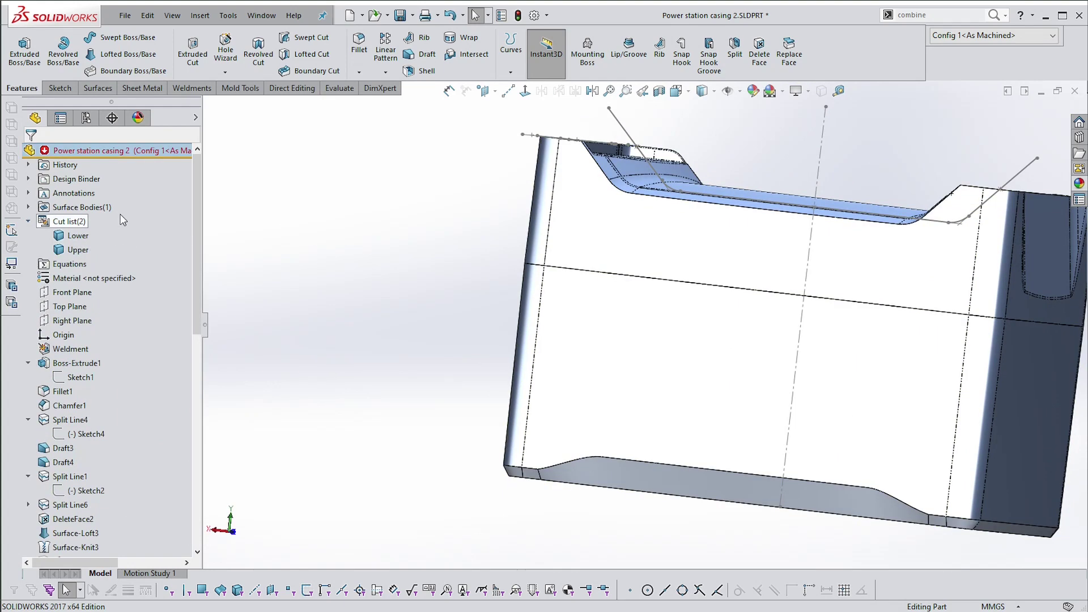
left_click(78, 249)
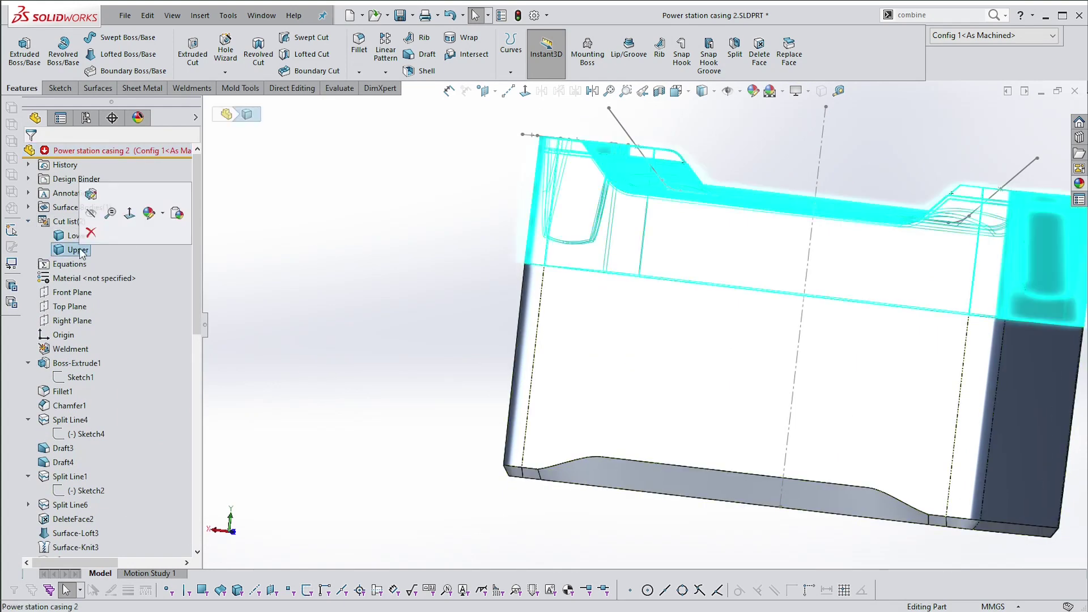
left_click(90, 214)
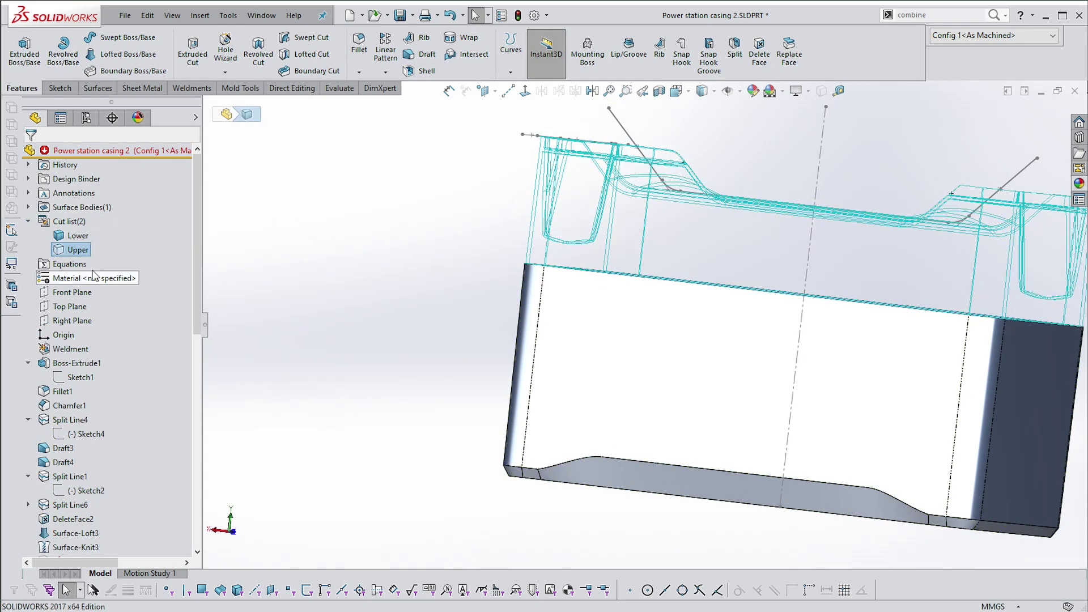
- Shell the lower casing body with a 2 mm wall thickness, removing its flat upper face
left_click(348, 231)
key("Down")
key("Down")
key("Down")
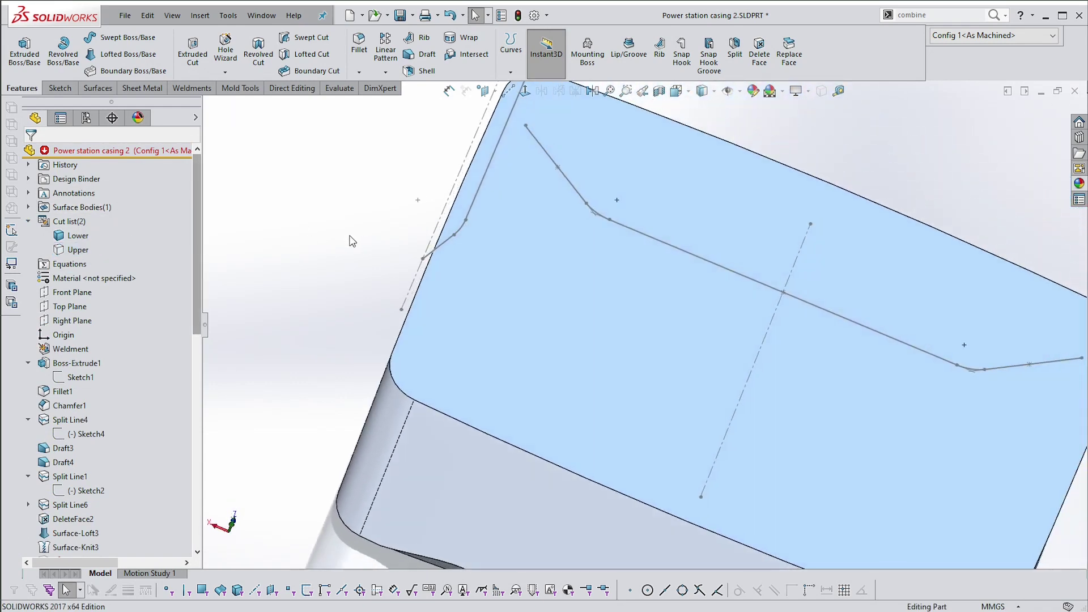
left_click(443, 278)
key("Down")
key("Down")
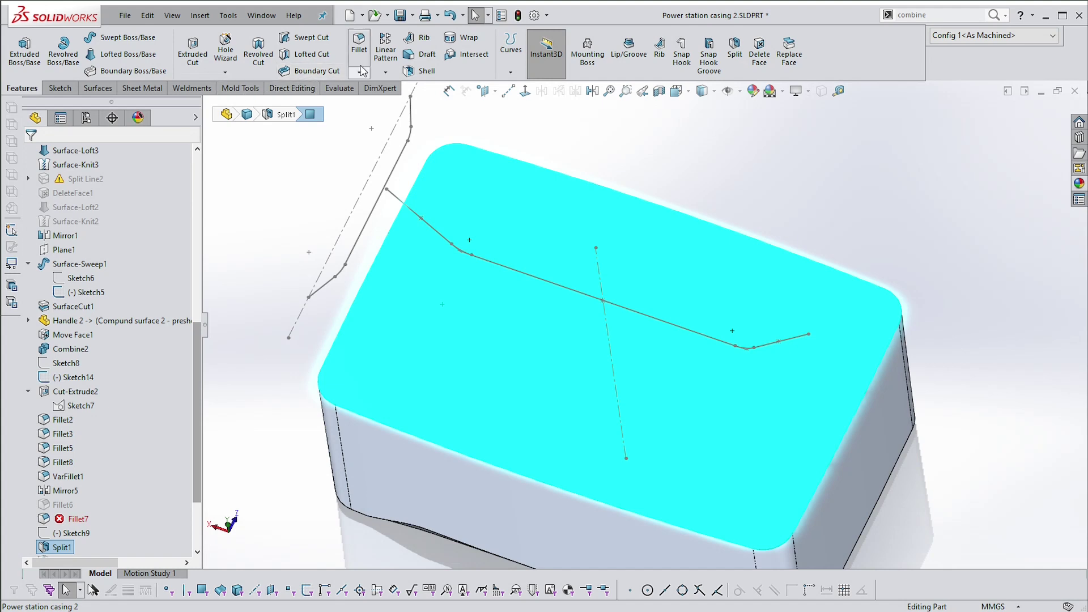
left_click(421, 70)
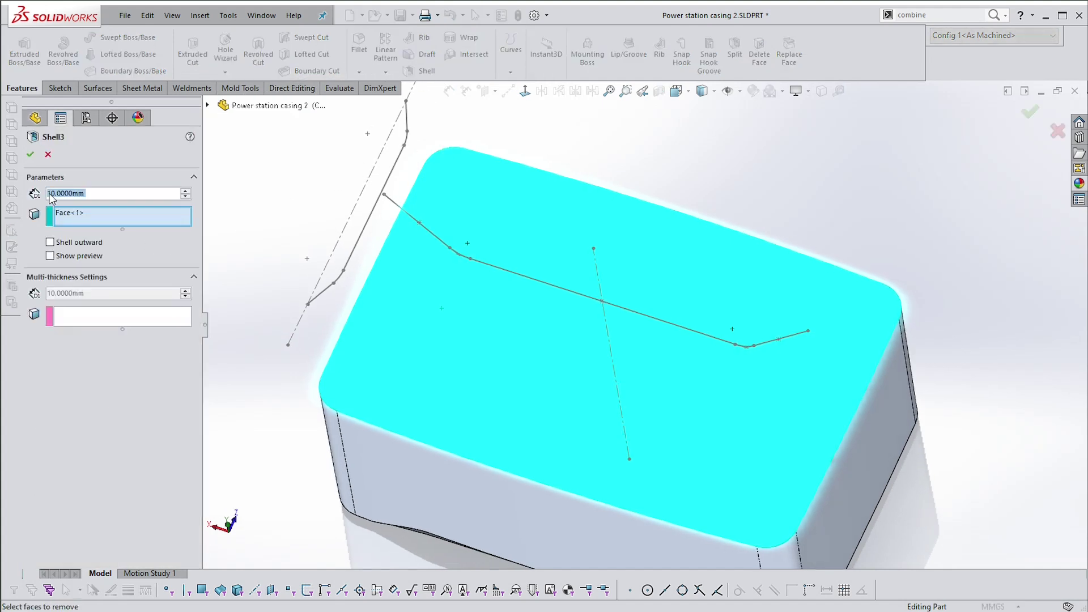
type("2")
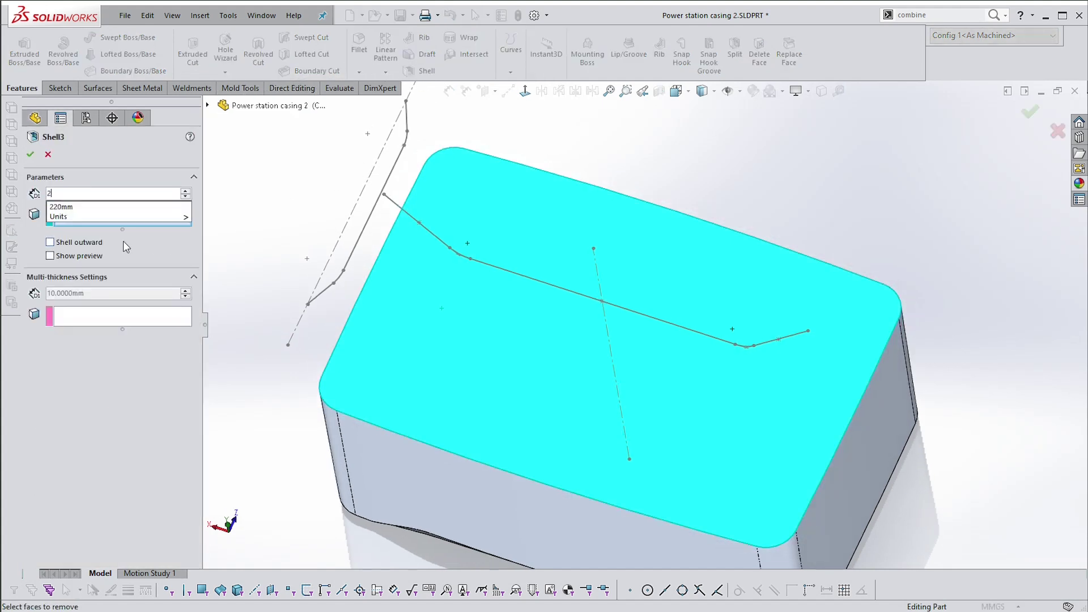
key("Return")
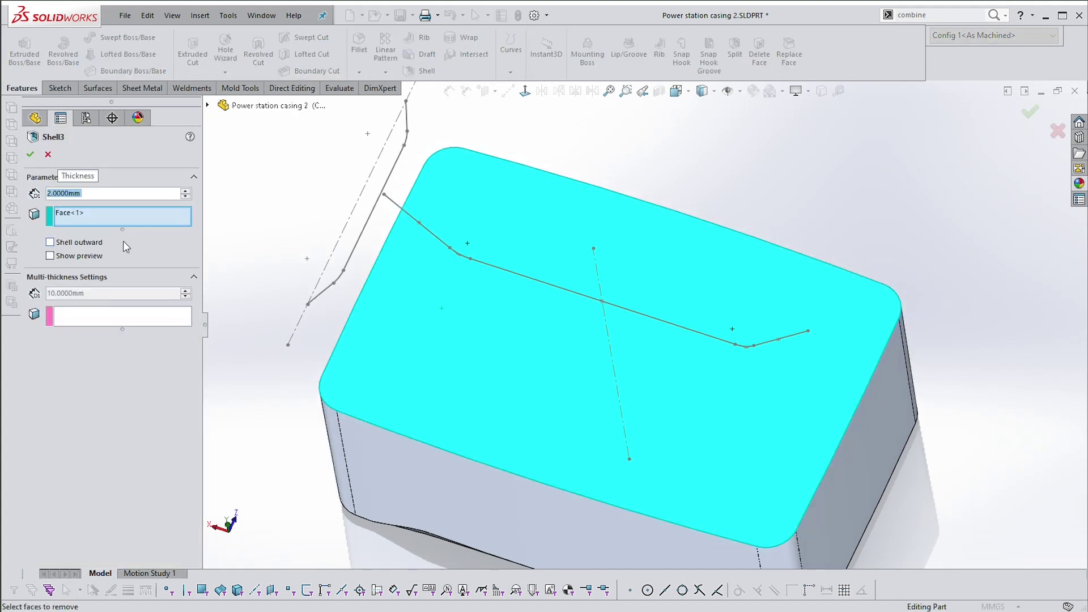
left_click(30, 154)
scroll(558, 316, "up", 3)
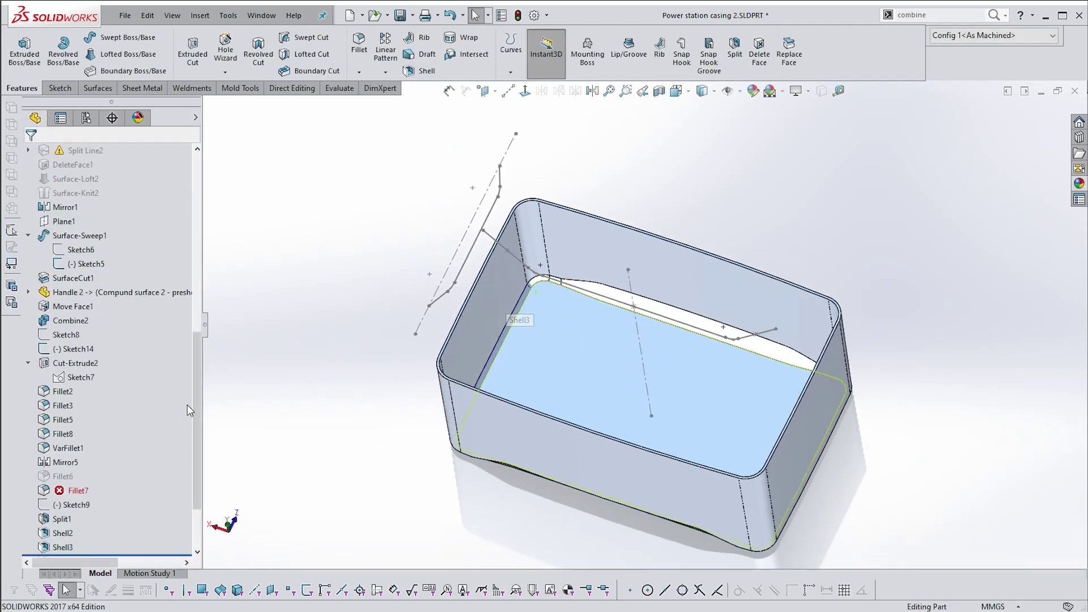
- Roll the feature history forward to just after Fillet11 and delete the demo shell Shell3
scroll(196, 447, "down", 2)
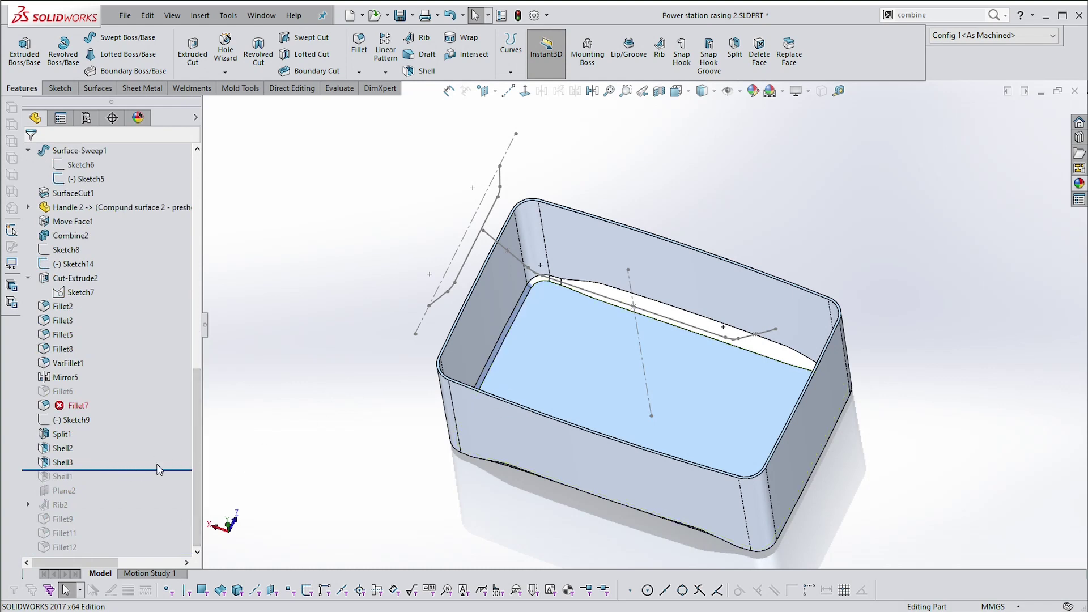
left_click_drag(130, 468, 113, 540)
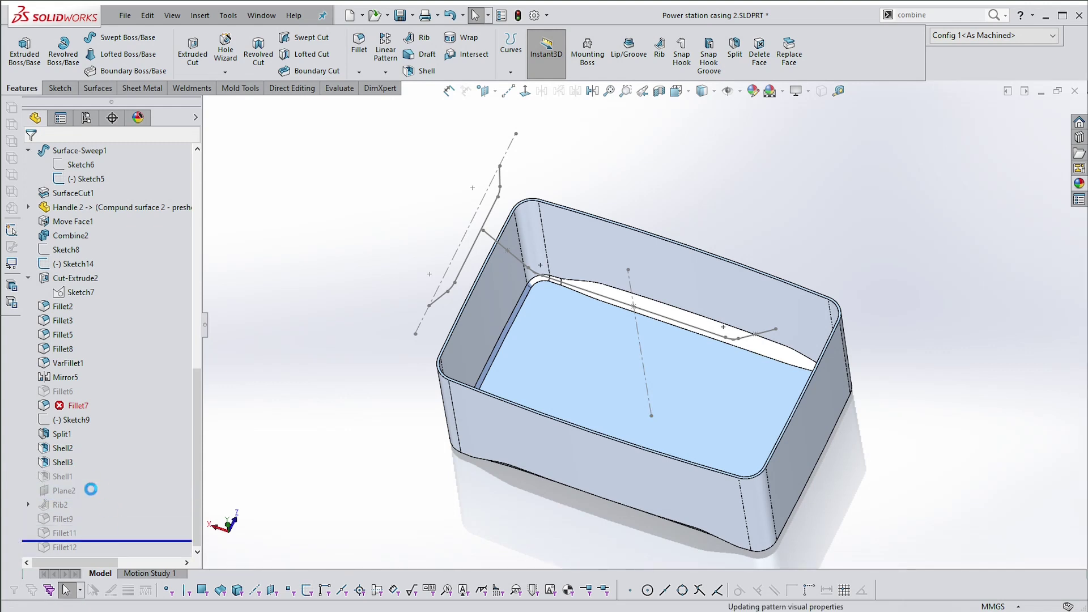
left_click(65, 463)
left_click(72, 444)
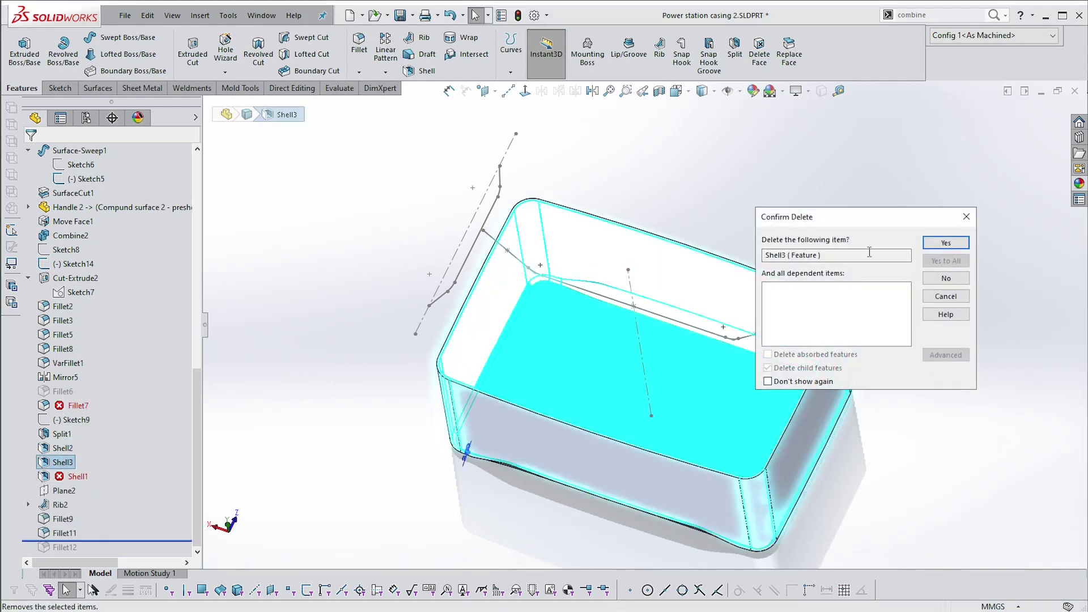
key("Return")
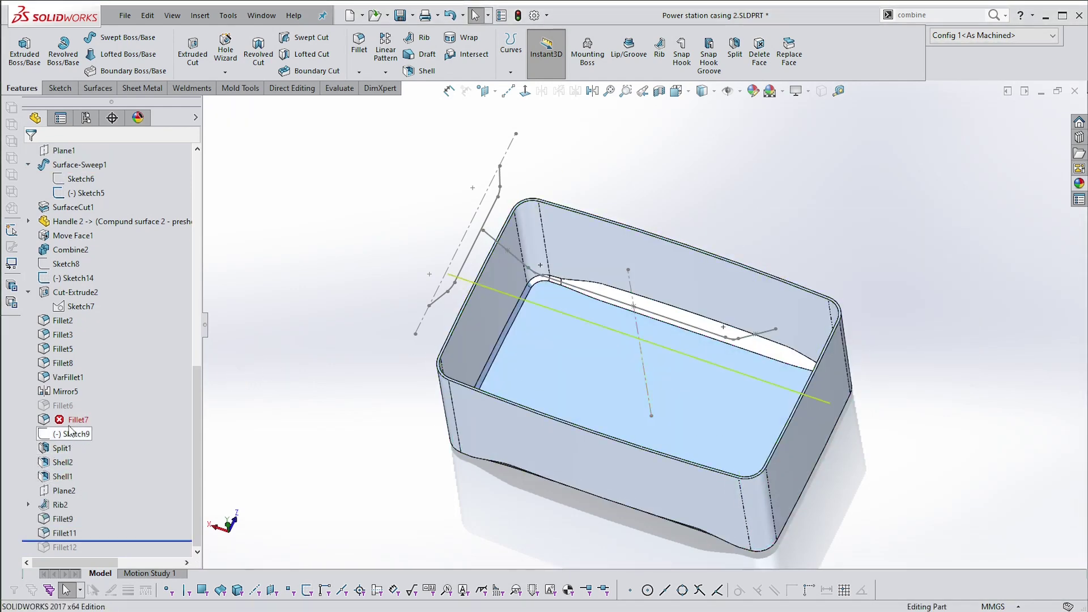
- Show the hidden Upper body in the cut list
mouse_move(72, 422)
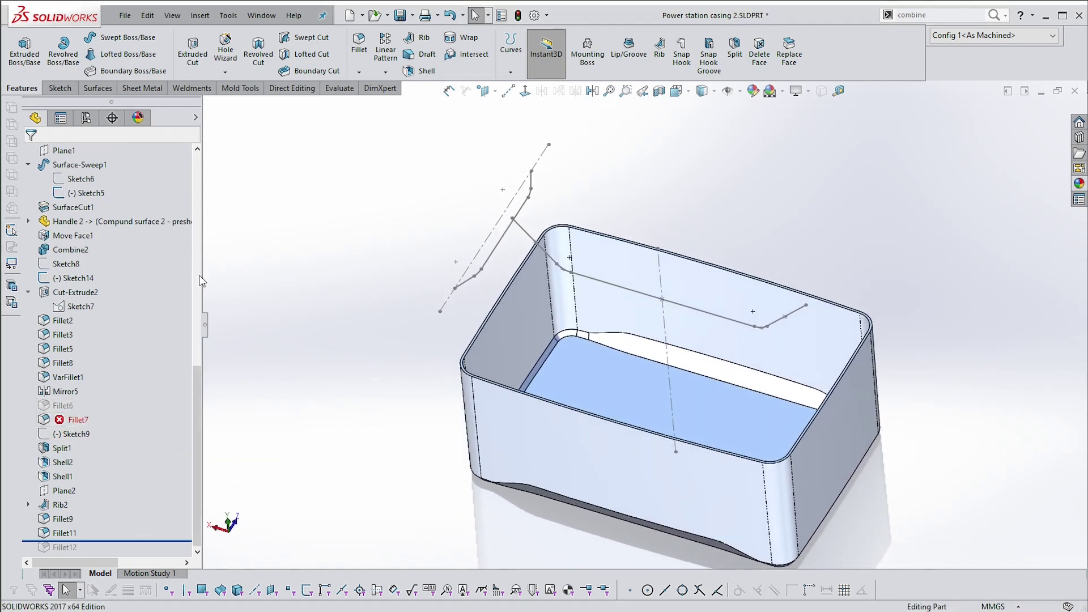
left_click_drag(194, 369, 188, 161)
left_click(78, 249)
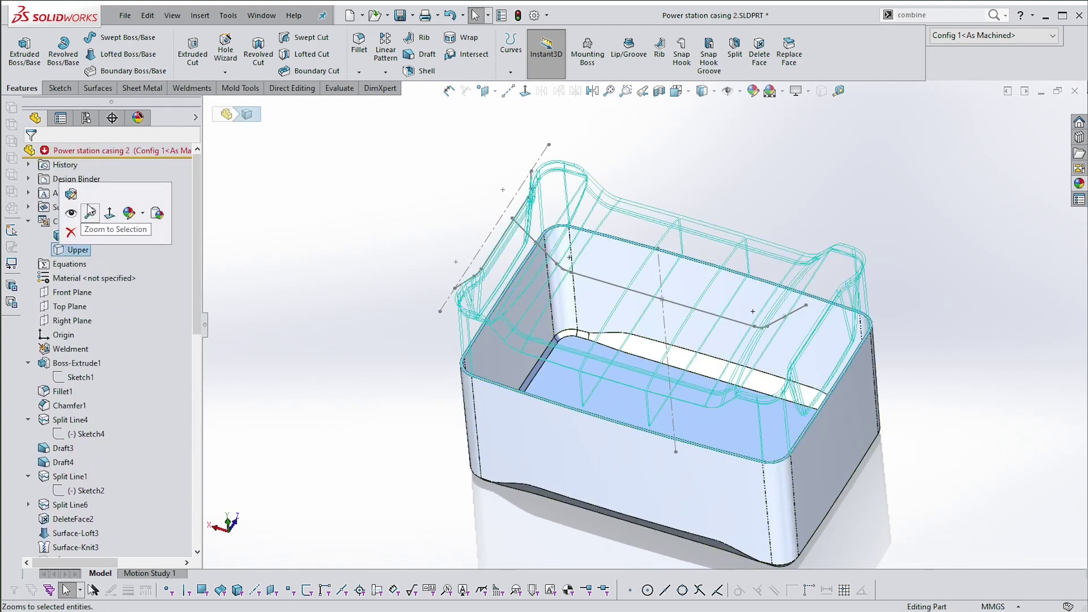
left_click(70, 215)
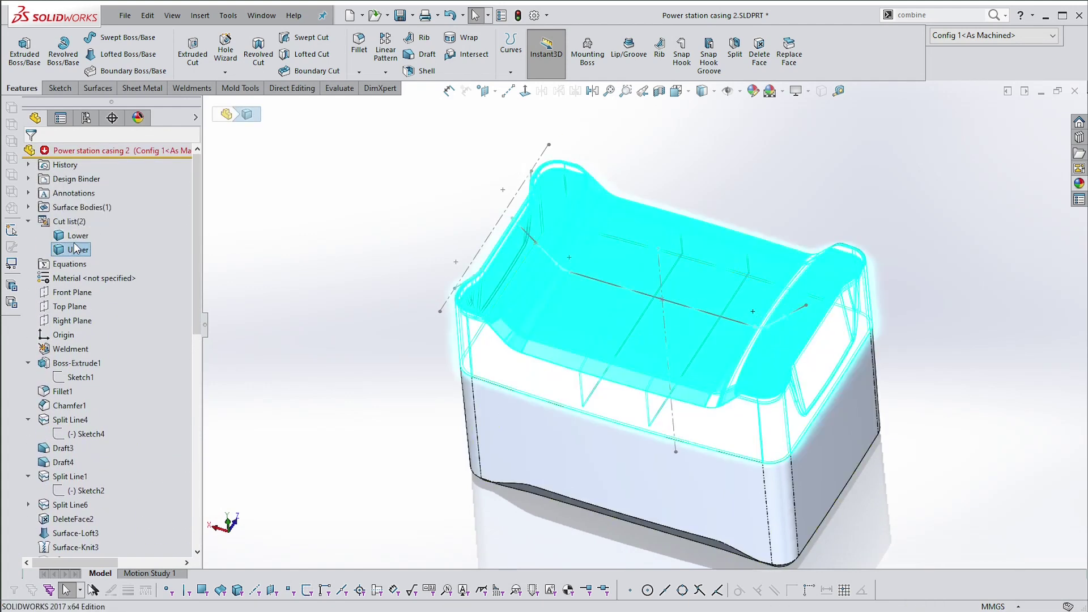
left_click(160, 229)
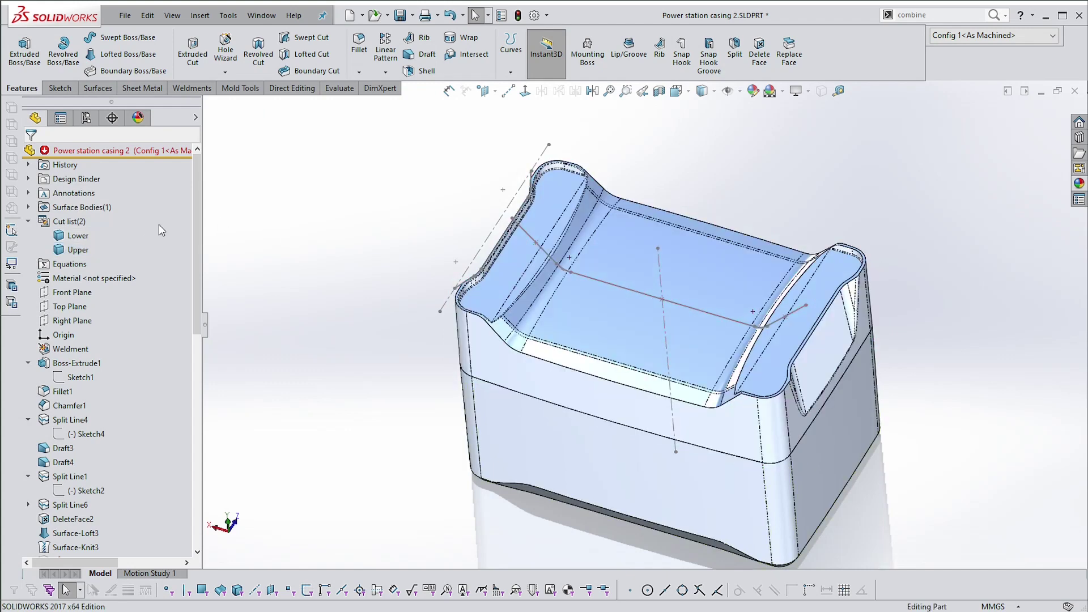
- Open the Lower body's name in the cut list for editing and commit it as Lower
left_click(77, 235)
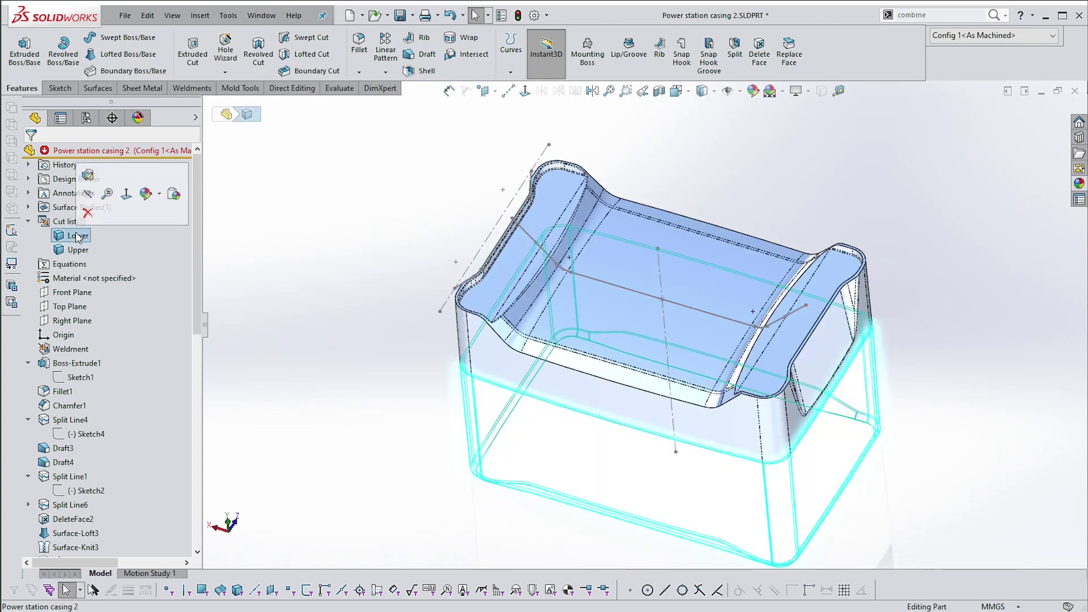
left_click(82, 237)
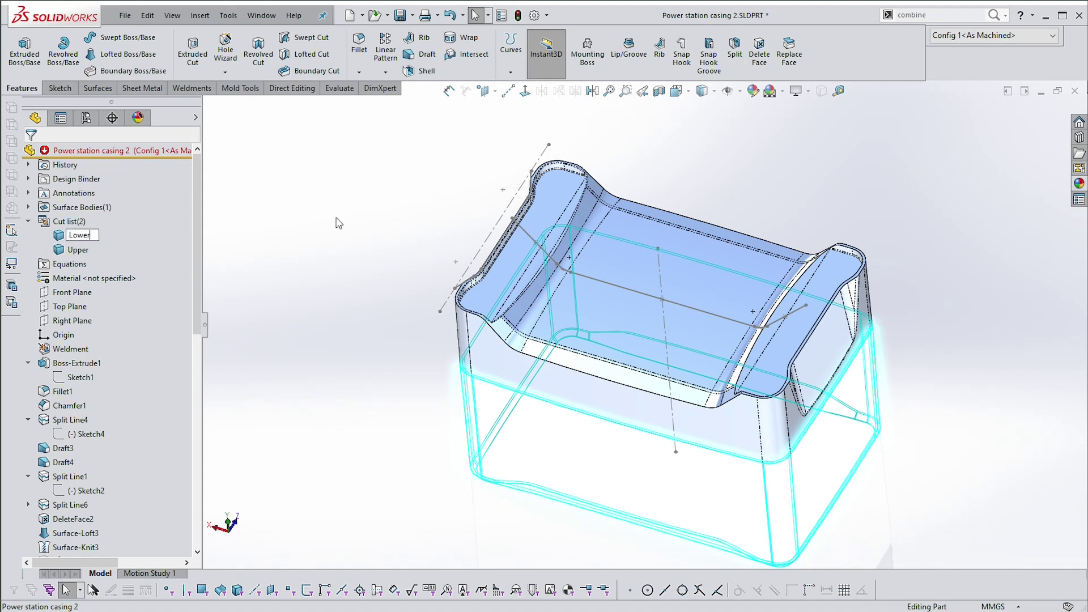
key("Return")
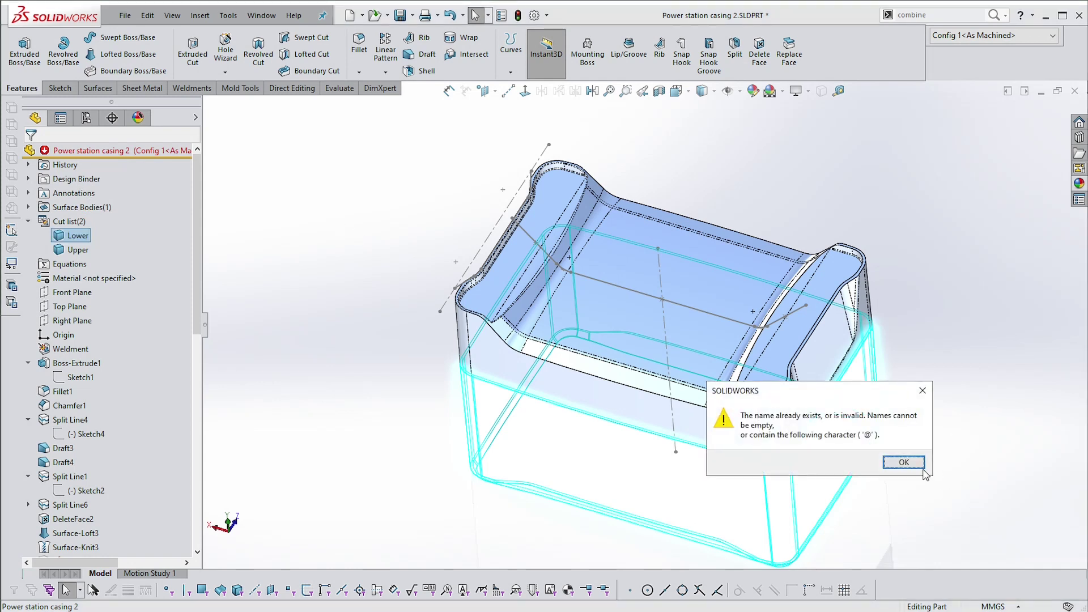
left_click(922, 469)
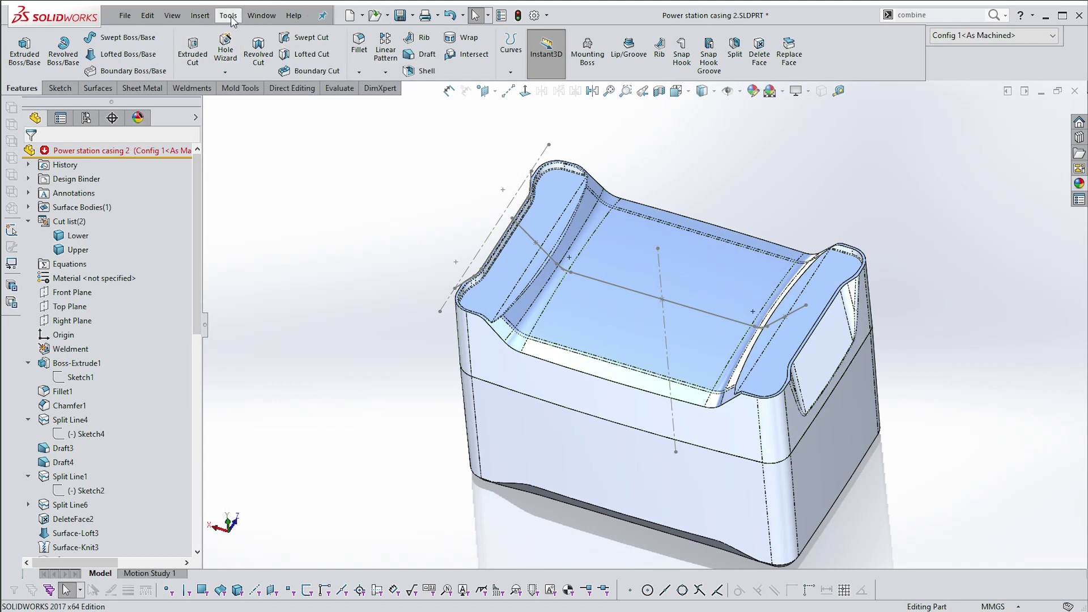
- Start Save Bodies and try to save both casing bodies as Upper.sldprt and Lower.sldprt without consuming the cut bodies
left_click(200, 21)
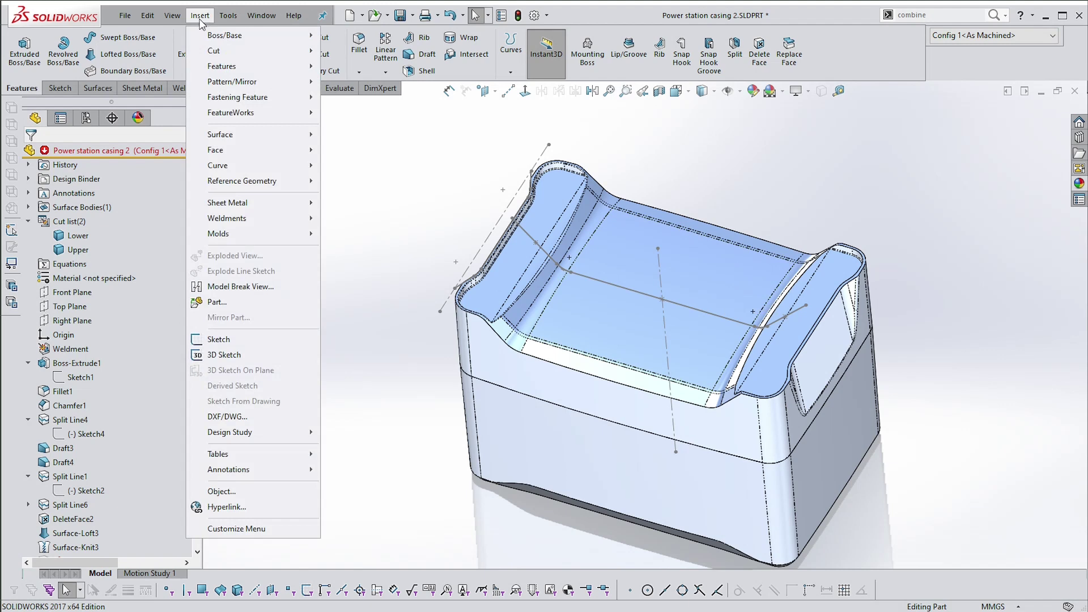
mouse_move(227, 68)
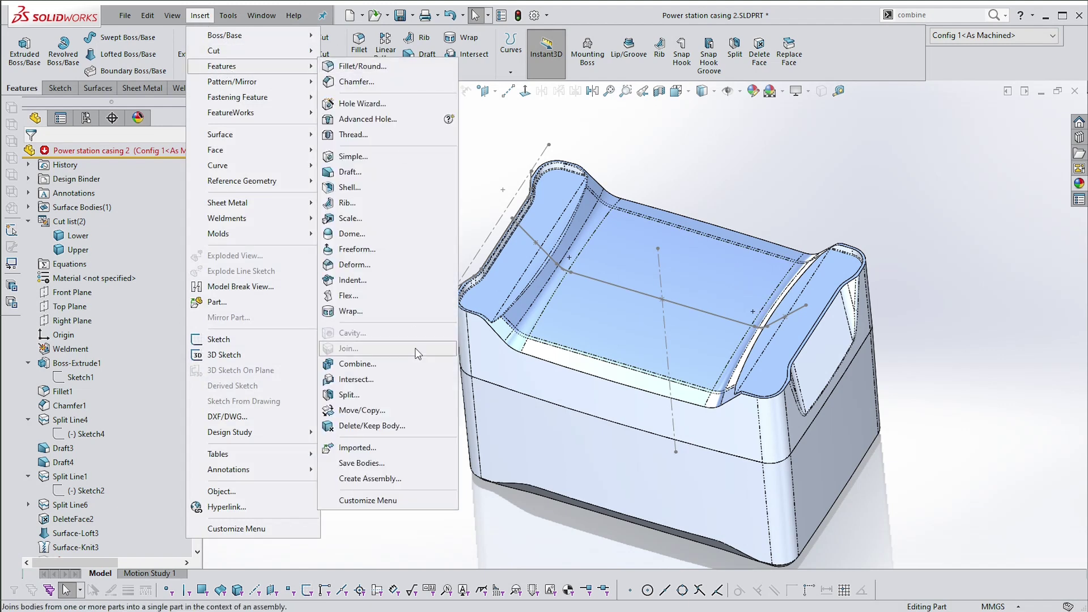
left_click(361, 463)
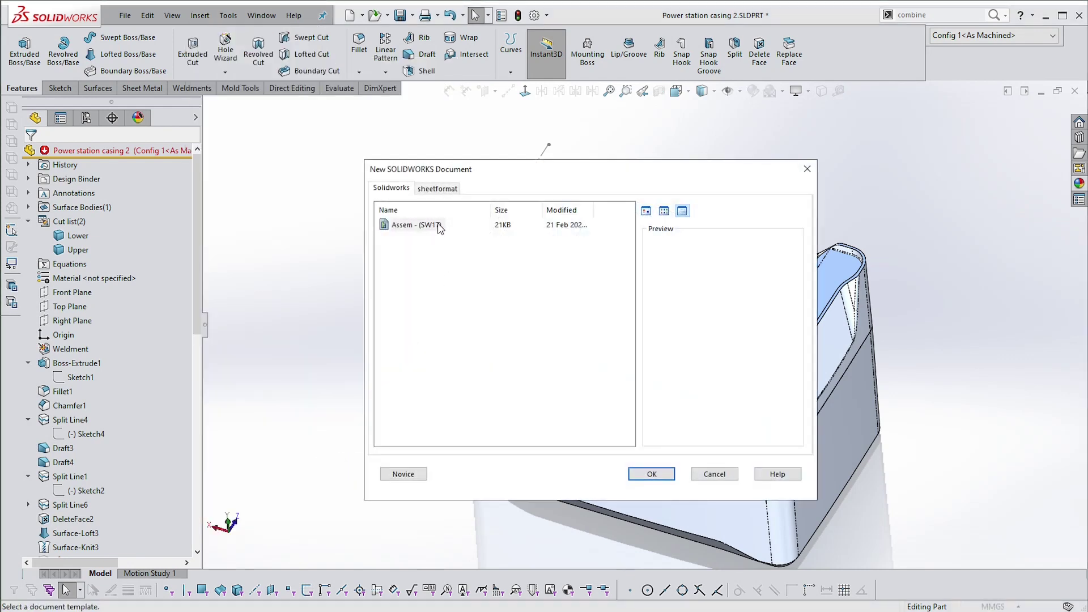
left_click(651, 474)
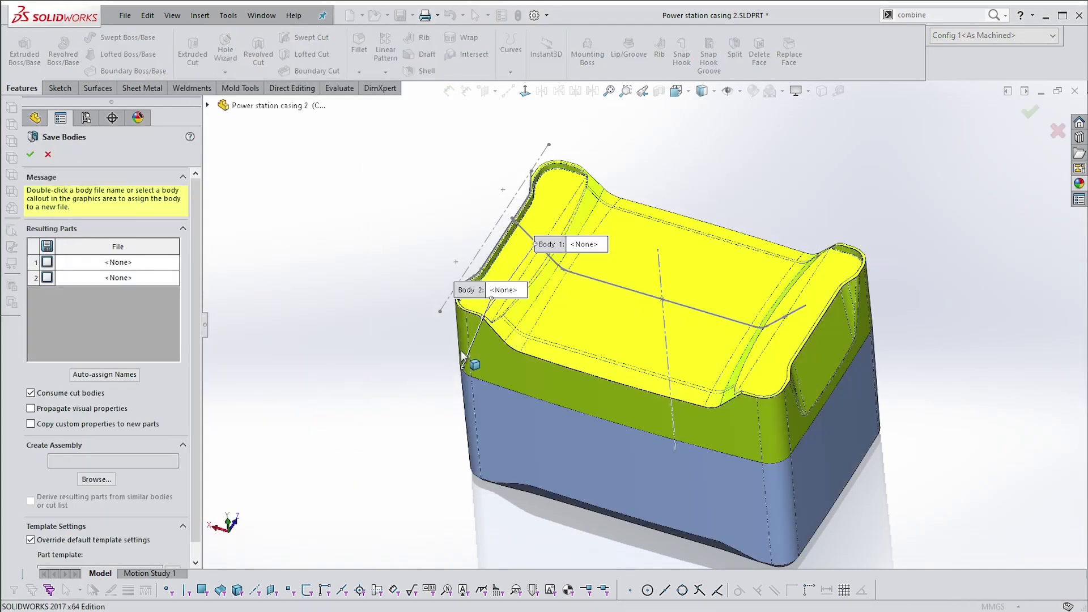
left_click(47, 263)
left_click(46, 278)
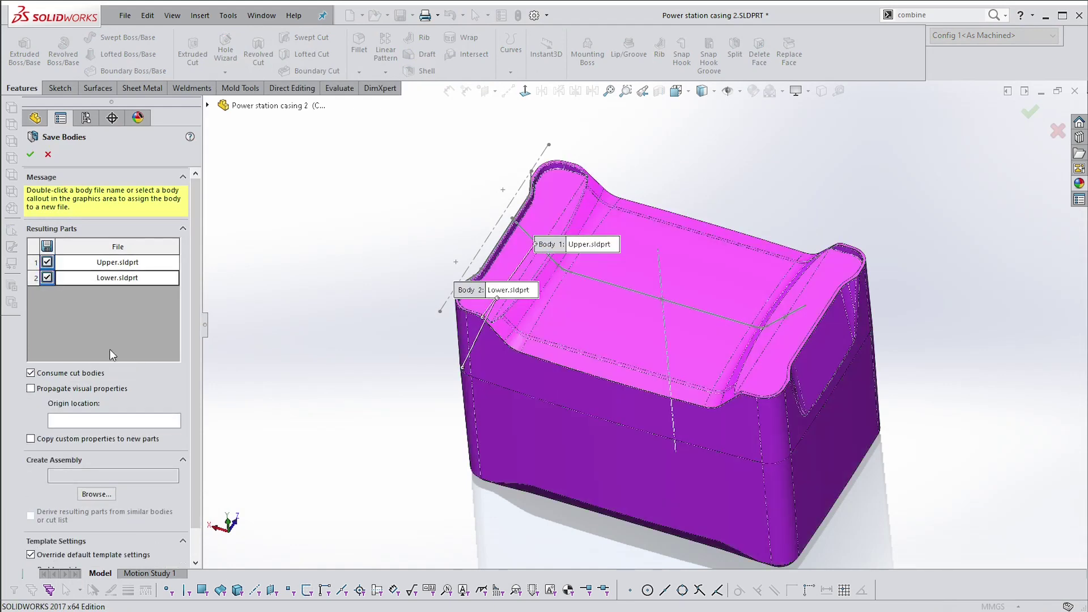
left_click(31, 374)
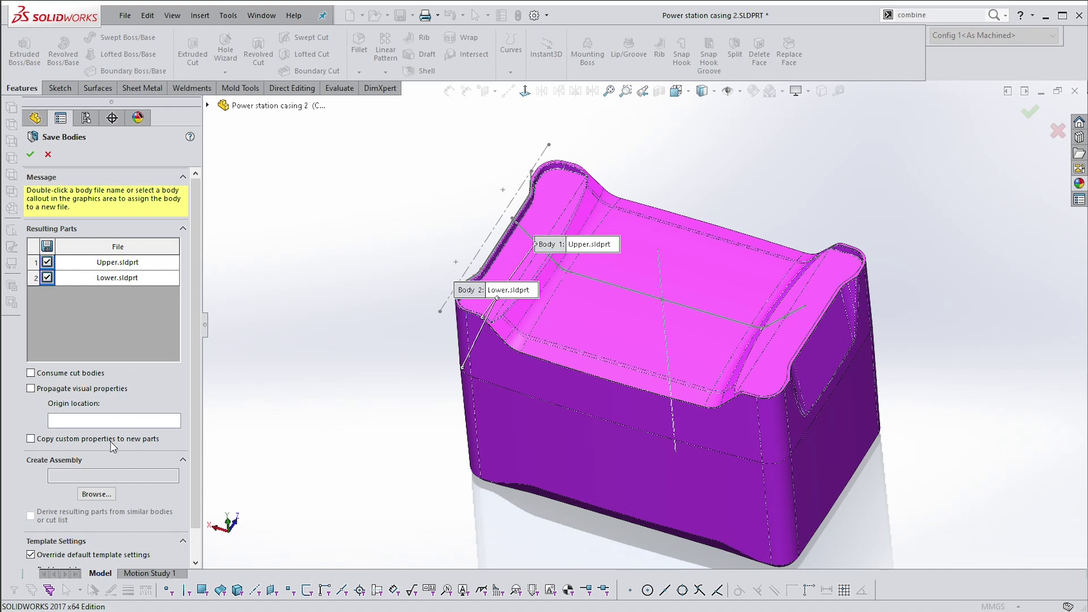
left_click(31, 153)
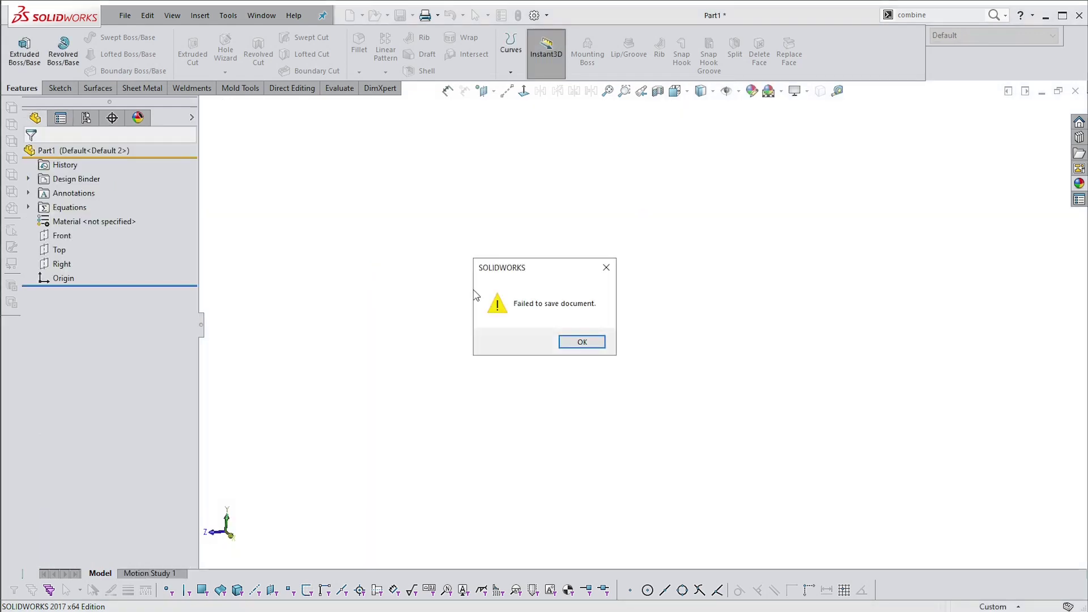
left_click(591, 341)
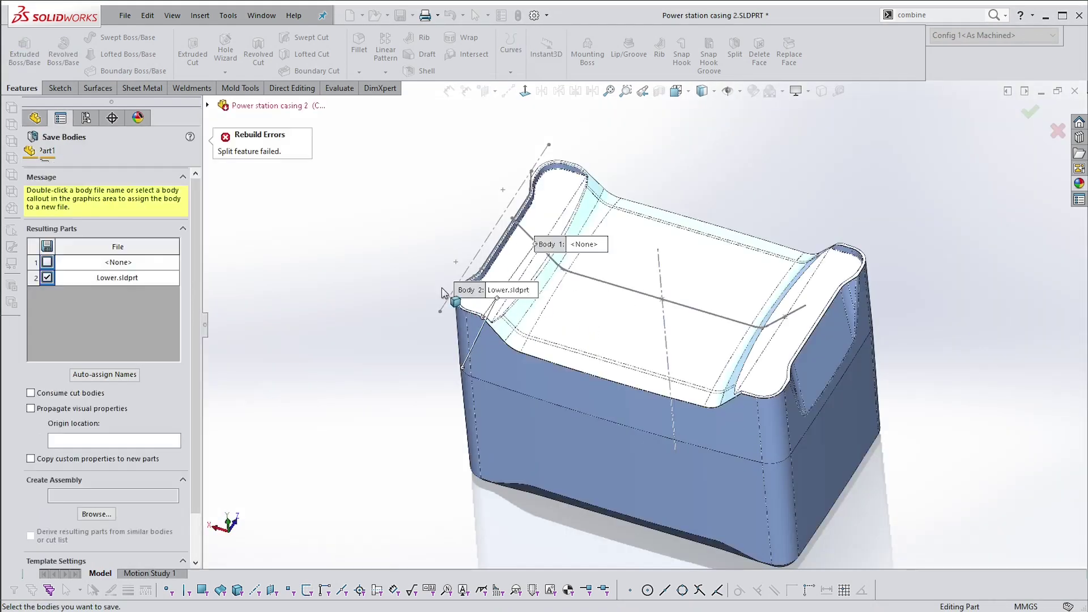
- Assign the upper body to Upper.sldprt again and retry saving both casing bodies as separate parts
left_click(47, 263)
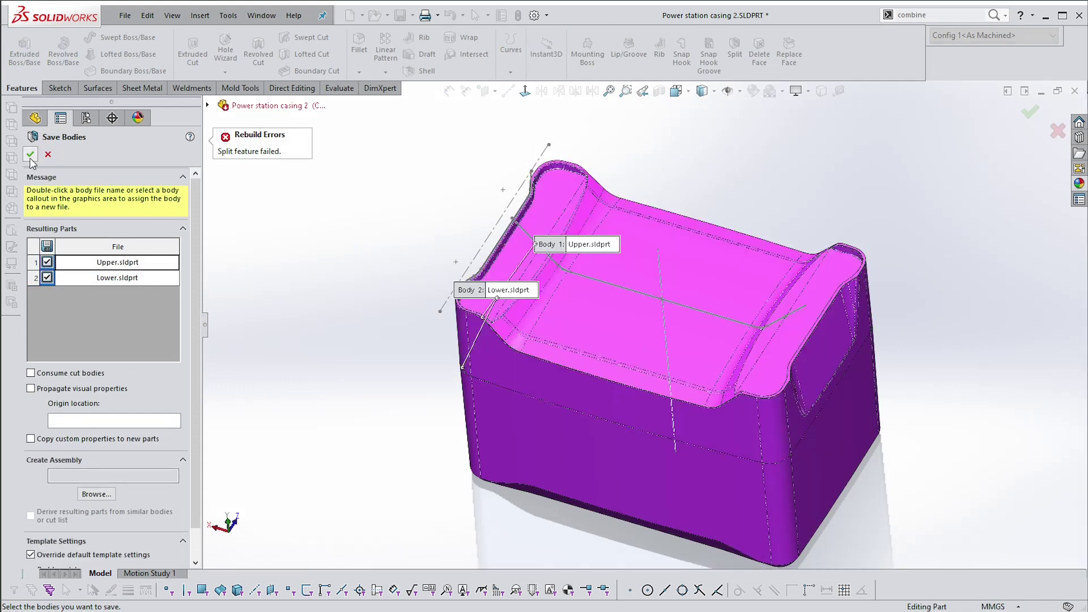
left_click(31, 155)
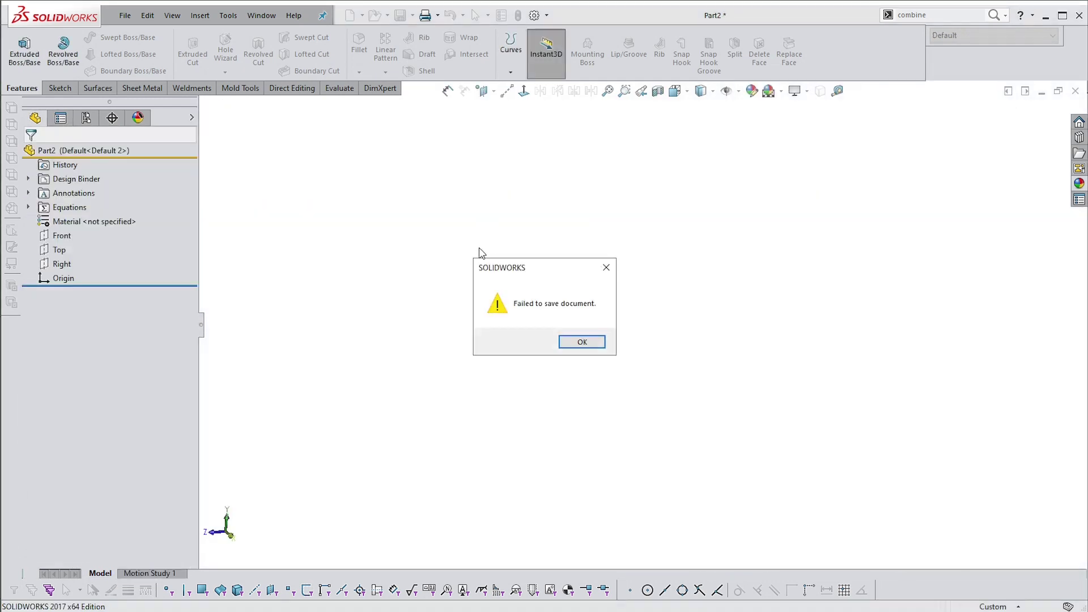
left_click(587, 343)
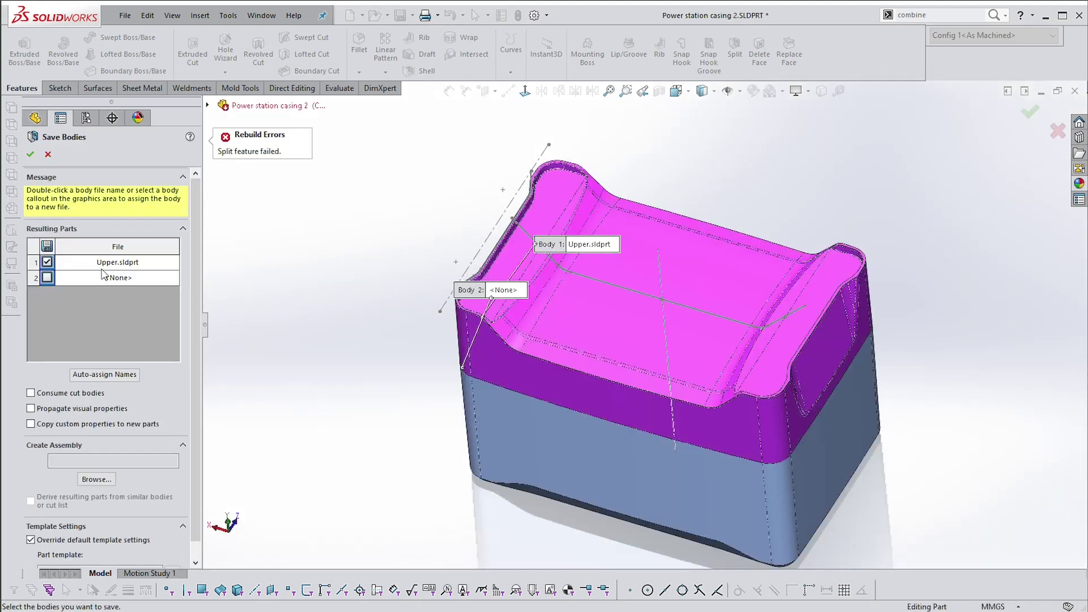
- Assign the lower body to Lower.sldprt again, retry saving both casing bodies as parts, and leave Save Bodies
left_click(47, 278)
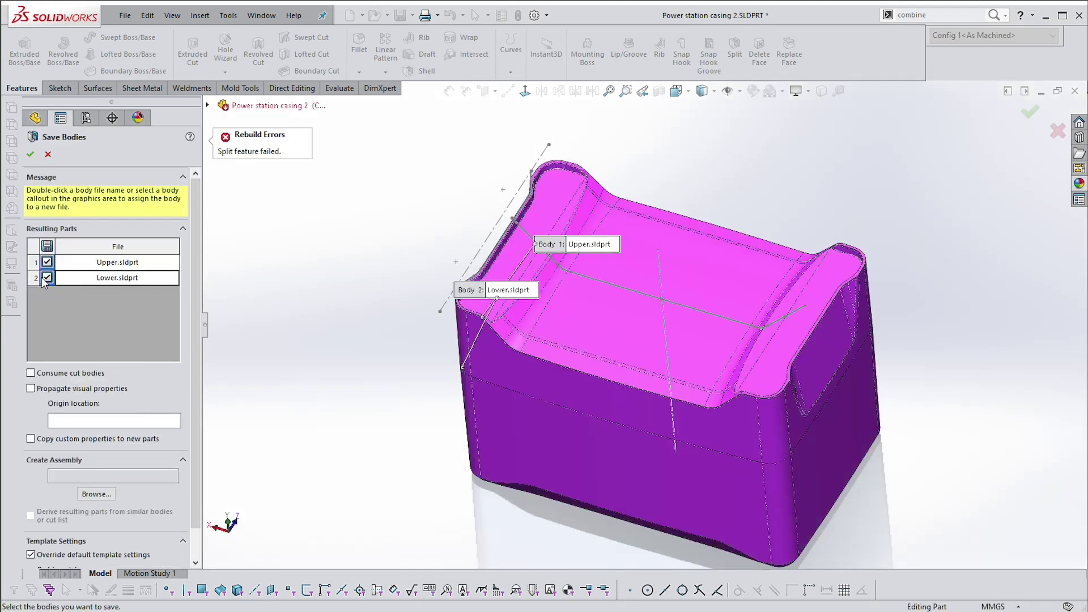
left_click(31, 155)
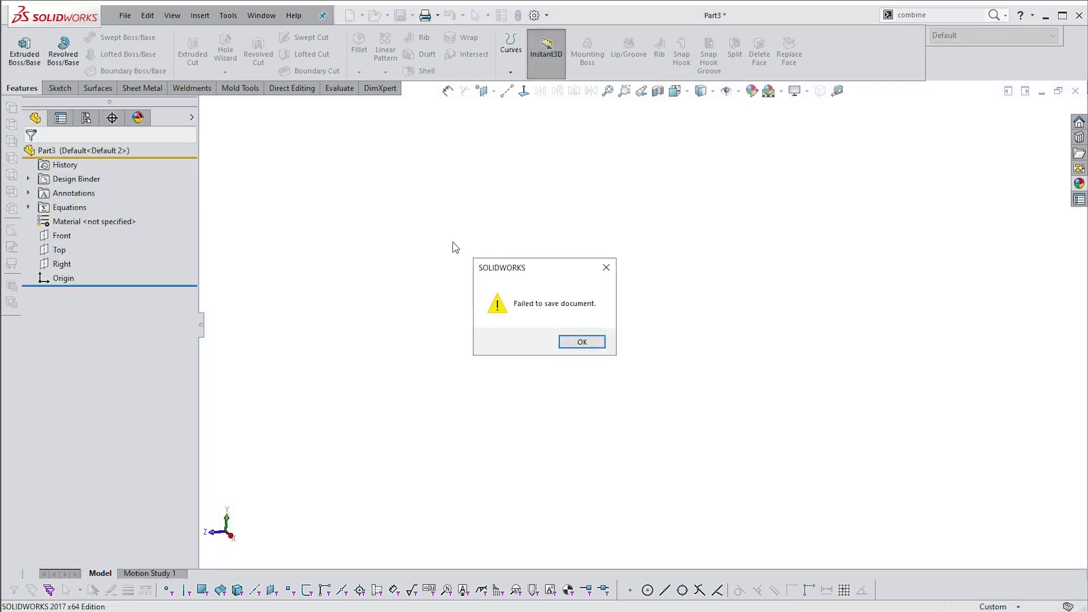
left_click(582, 341)
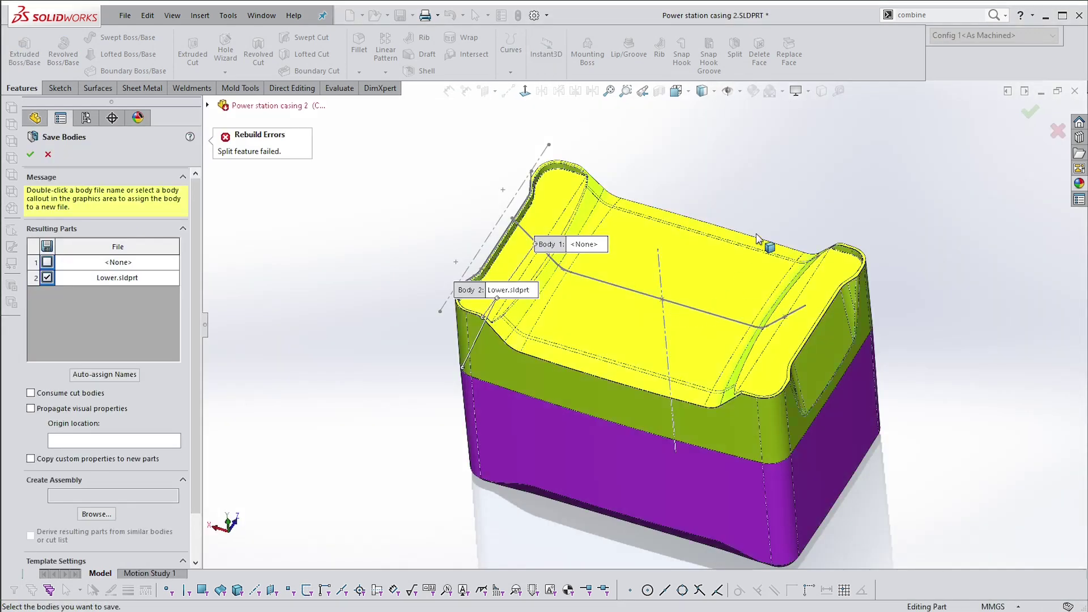
scroll(891, 199, "up", 1)
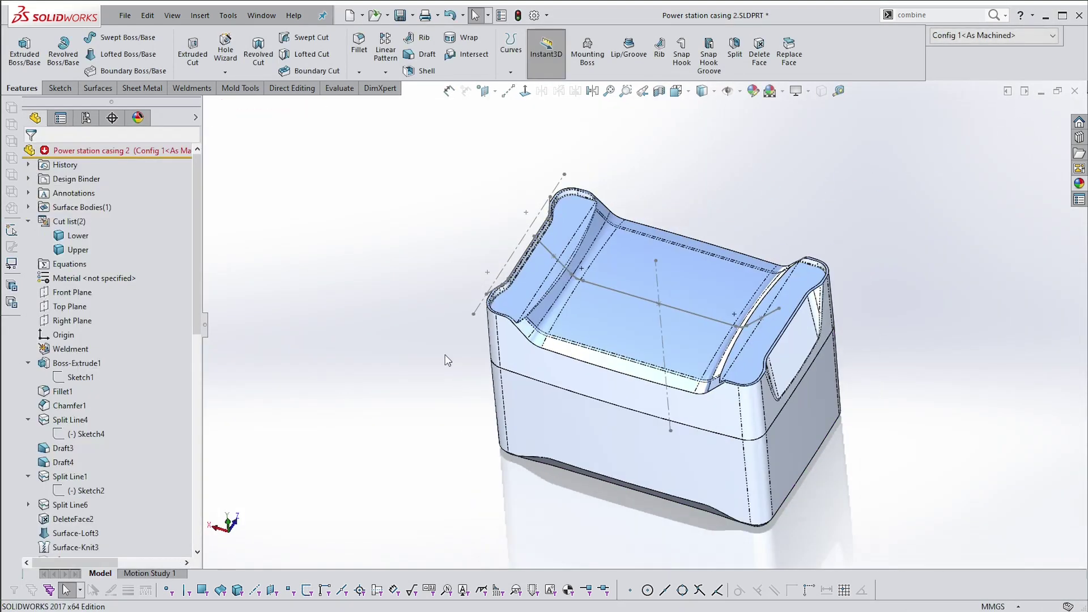
- Open the existing Upper.sldprt part from the recent documents
left_click_drag(198, 326, 232, 547)
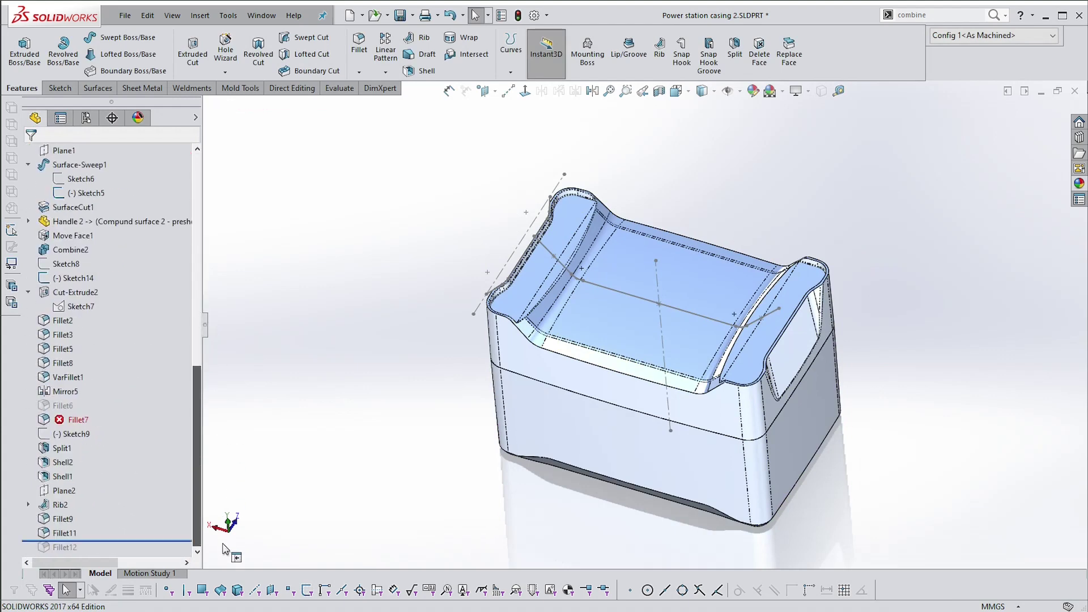
middle_click_drag(849, 248, 856, 208)
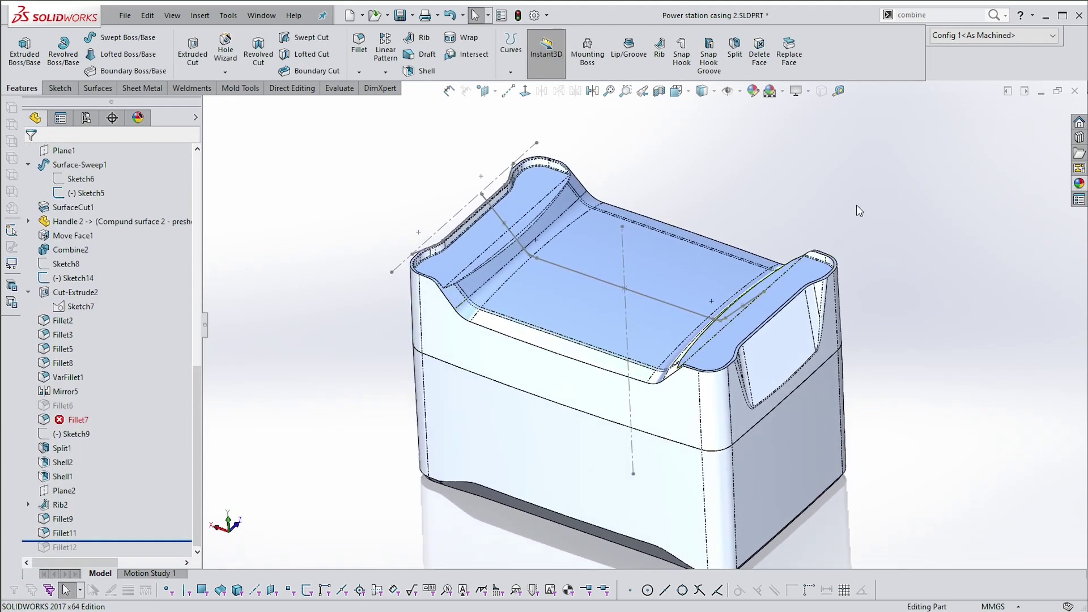
left_click(124, 17)
mouse_move(154, 65)
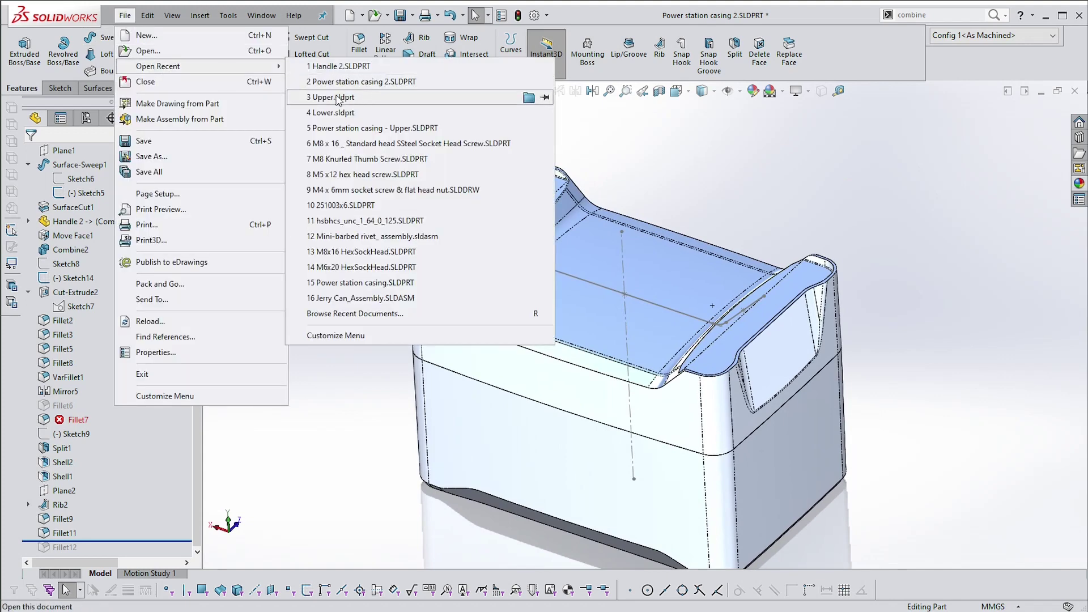
left_click(525, 97)
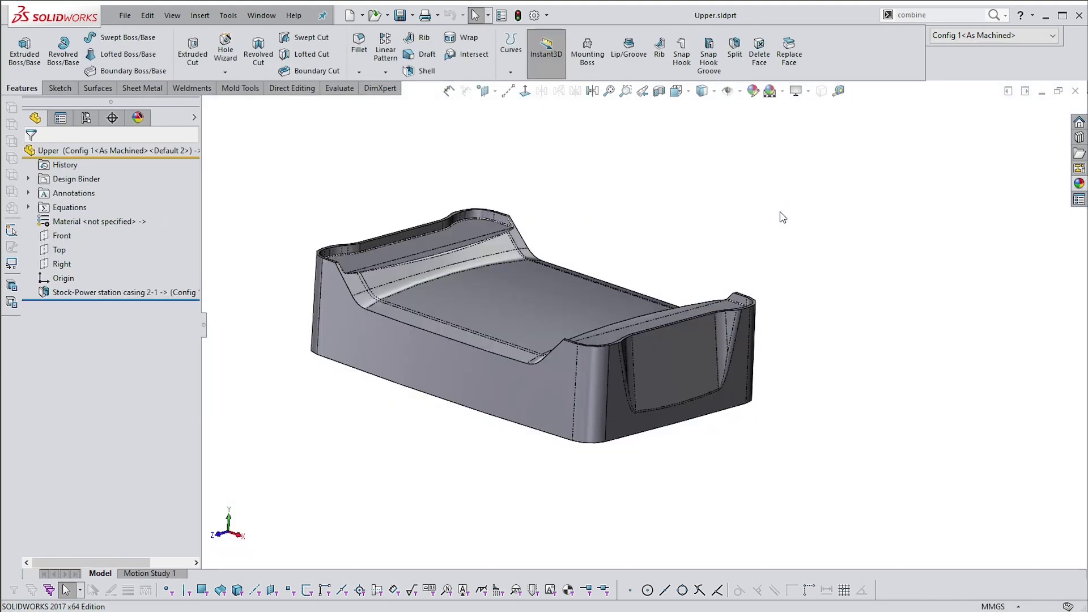
- Examine the Upper part's stock feature linked to the power station casing, and inspect the body's hollow, ribbed underside
middle_click_drag(780, 214, 603, 246)
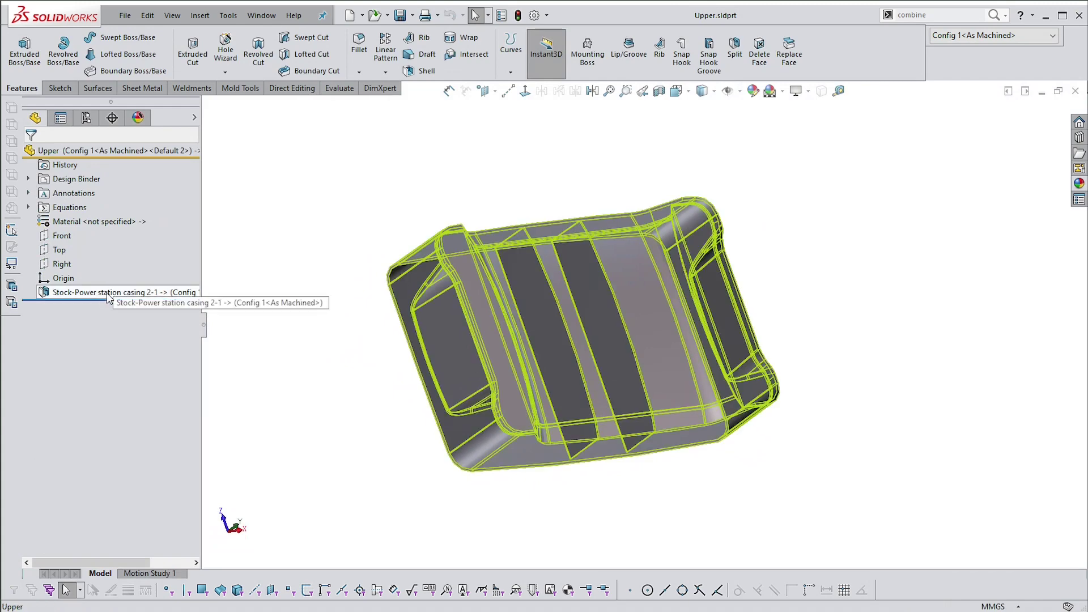
left_click(107, 292)
middle_click_drag(485, 272, 539, 241)
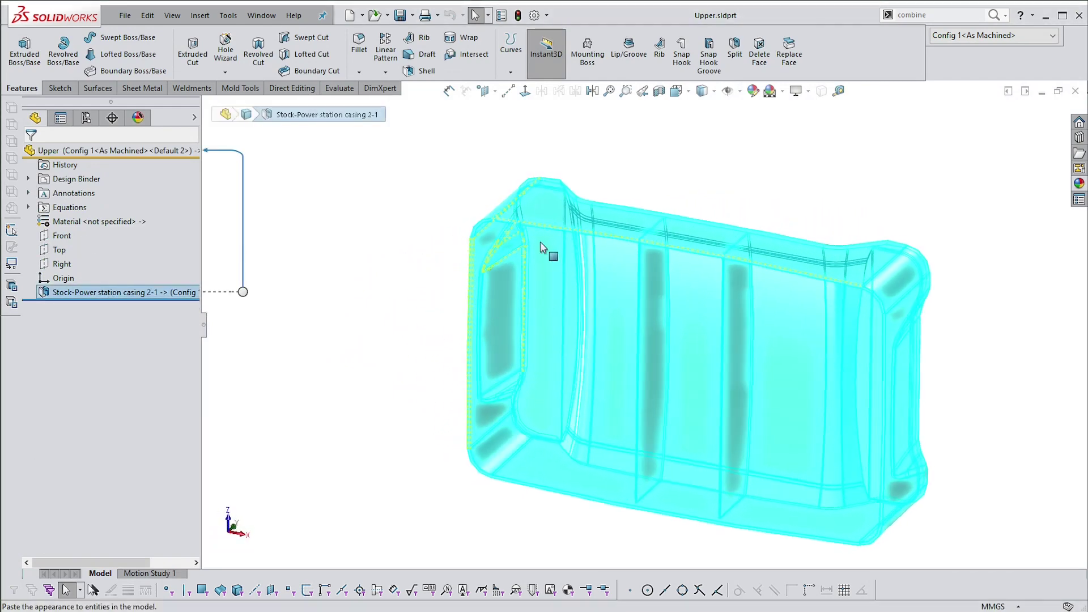
left_click(717, 171)
middle_click_drag(720, 175, 658, 253)
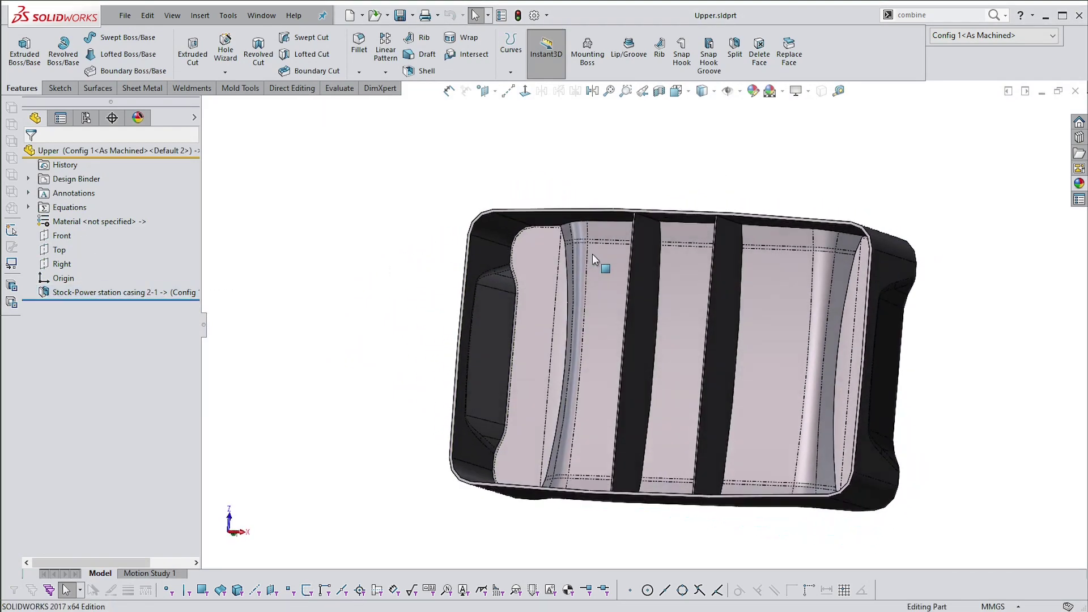